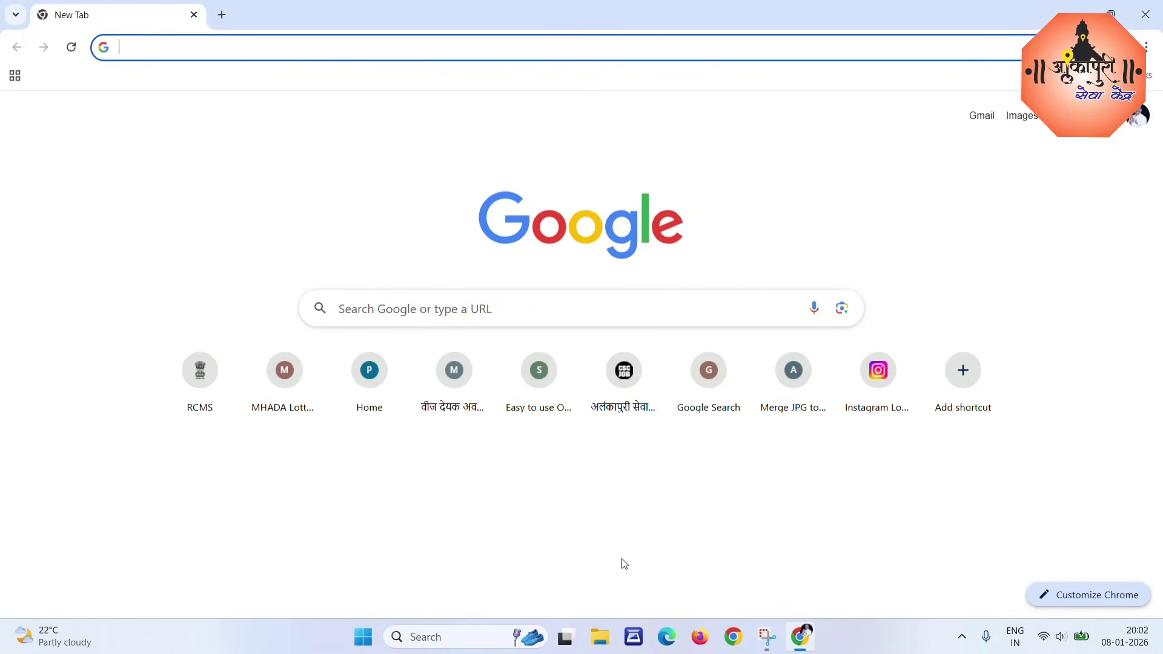
Search Google for "rcms public login"
left_click(398, 307)
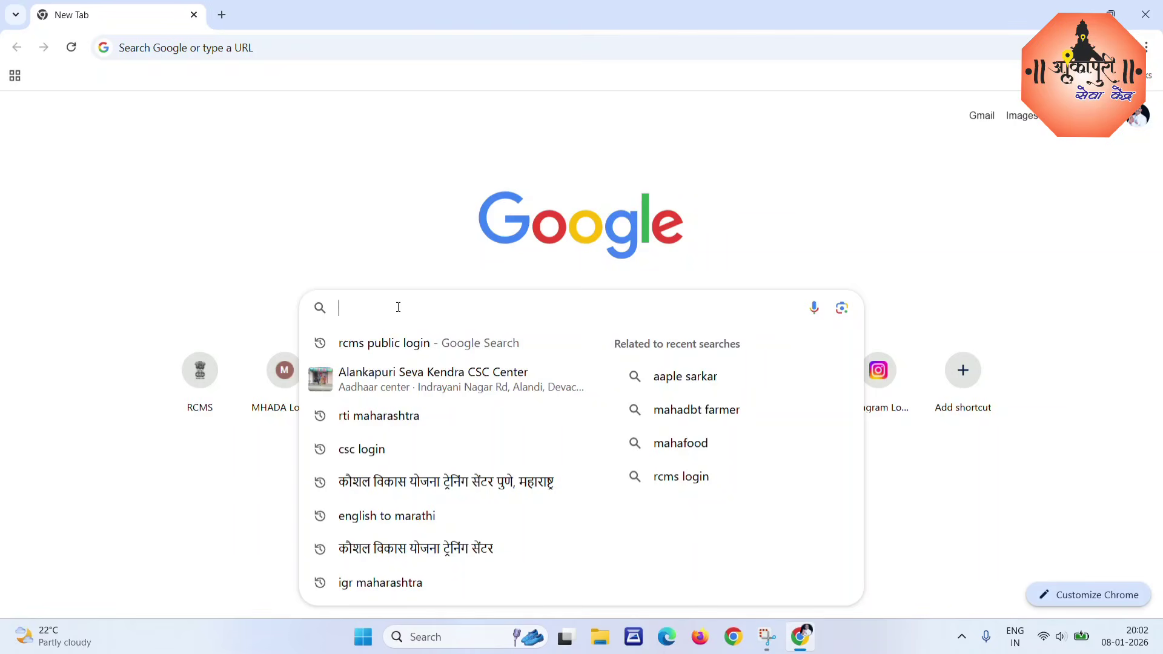
type("rc")
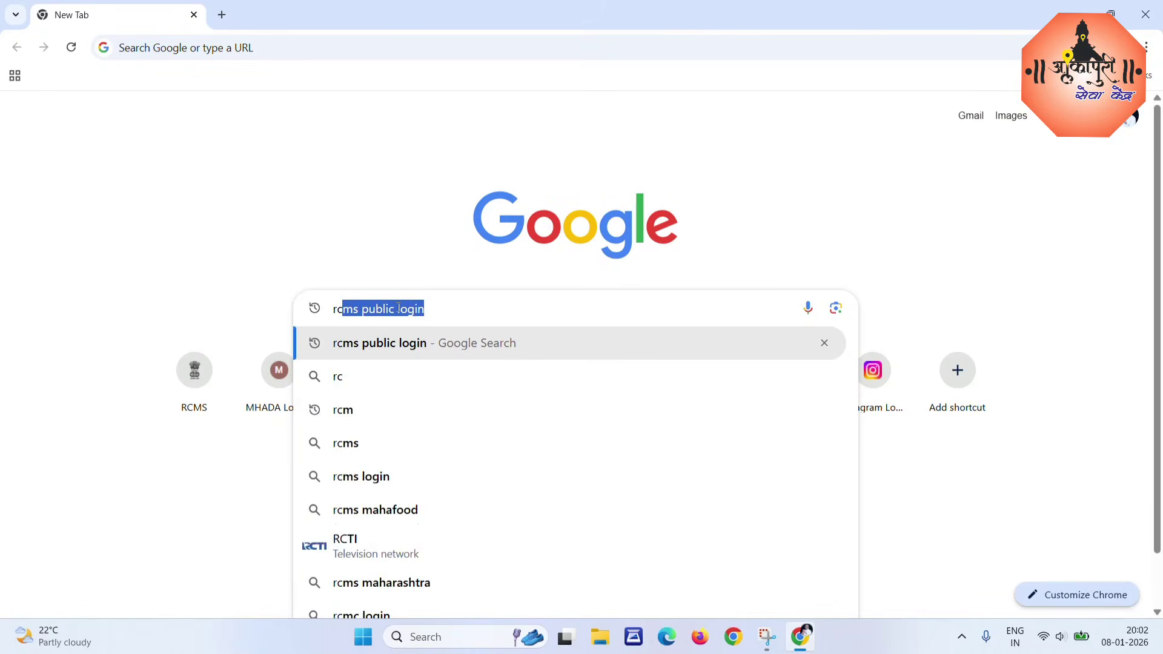
type("ms pu")
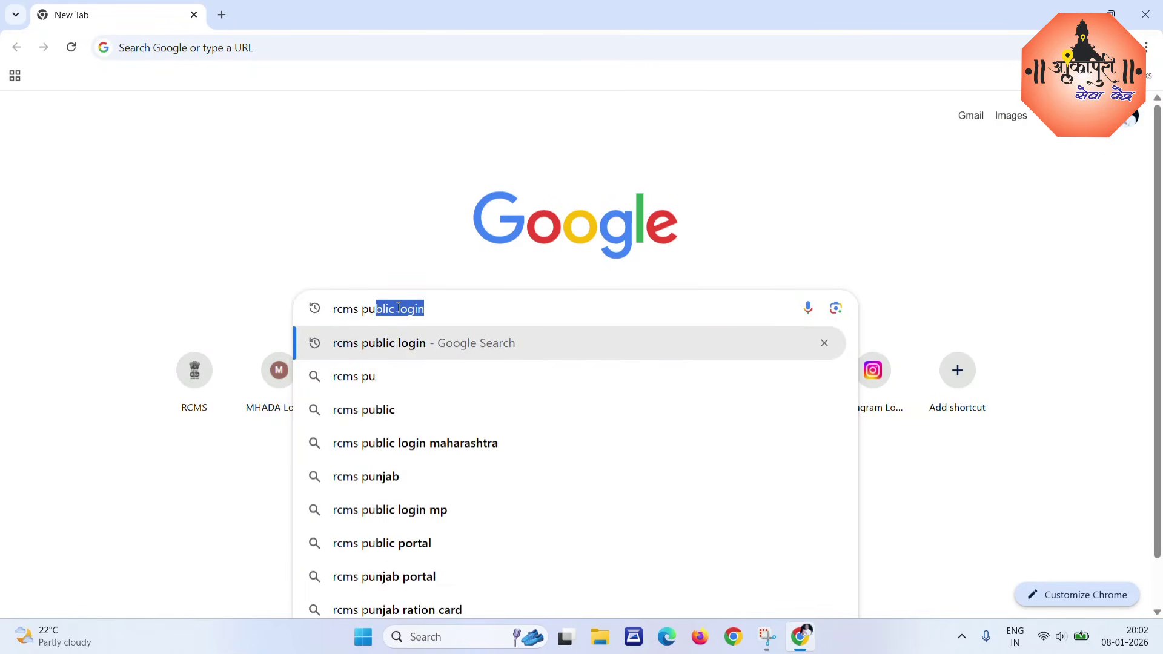
key("Return")
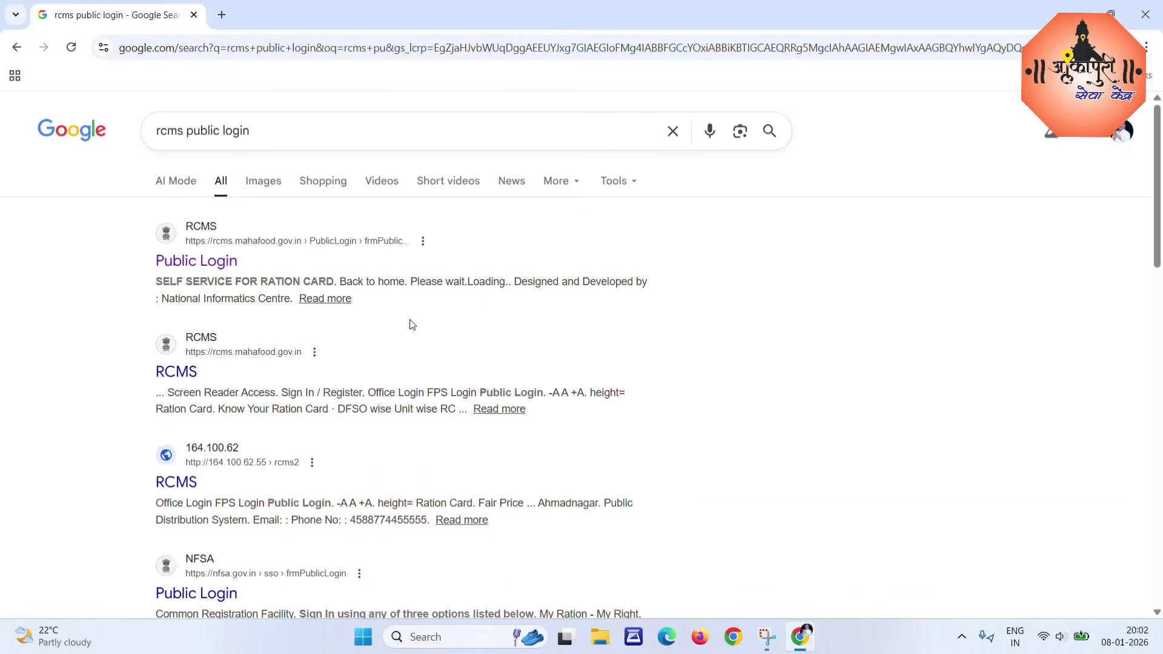
Open the RCMS Public Login page, start new-user sign-up and choose to apply for a new Ration Card
left_click(212, 266)
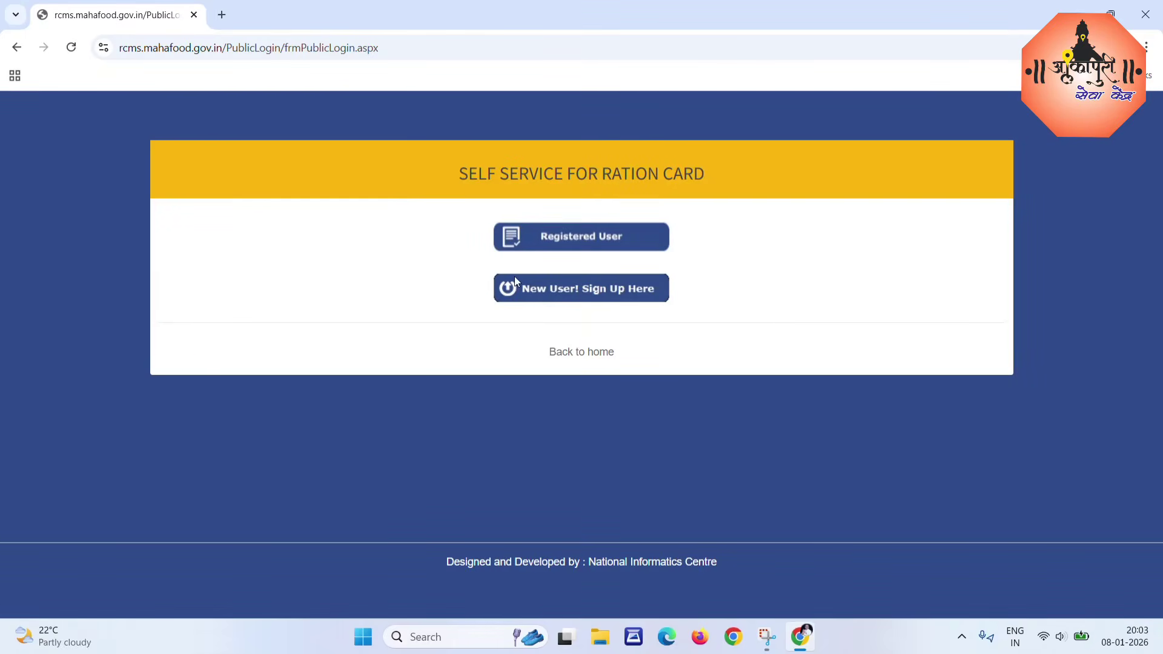
left_click(590, 289)
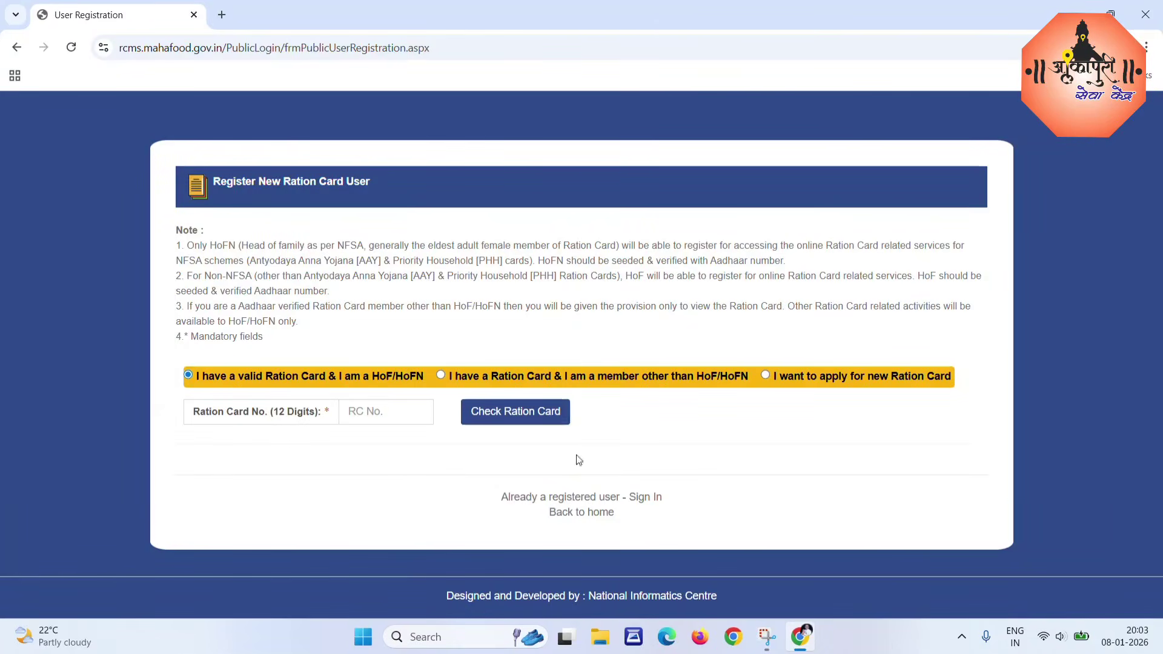
left_click(758, 375)
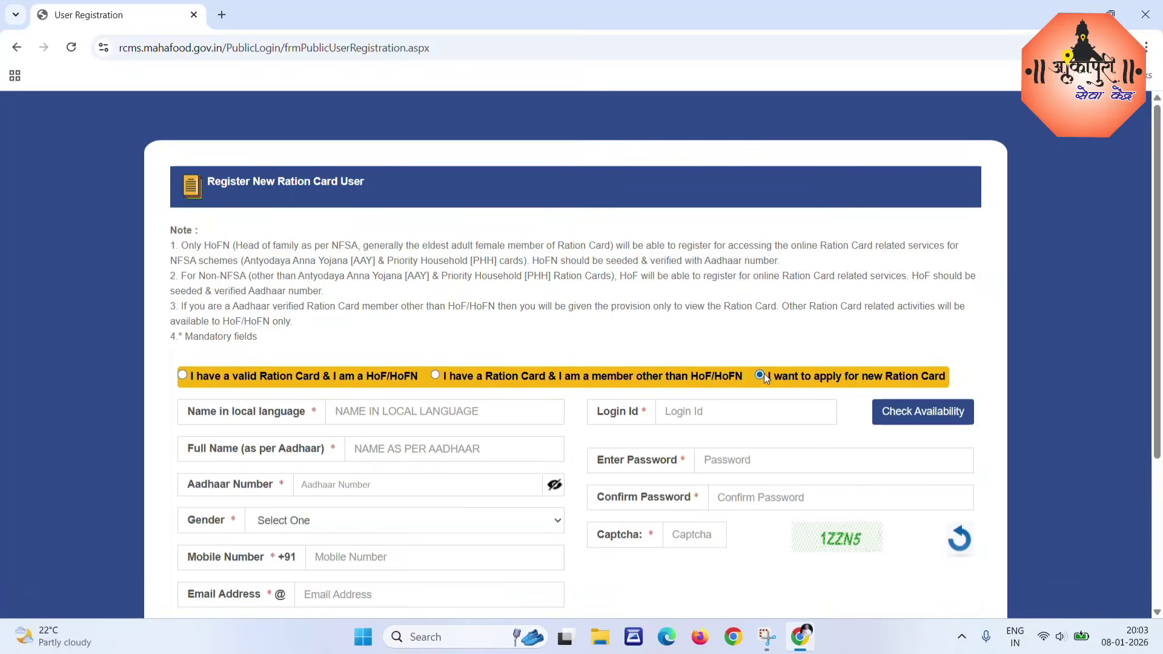
Fill in the applicant's name in local language and full name as per Aadhaar
scroll(607, 341, "down", 3)
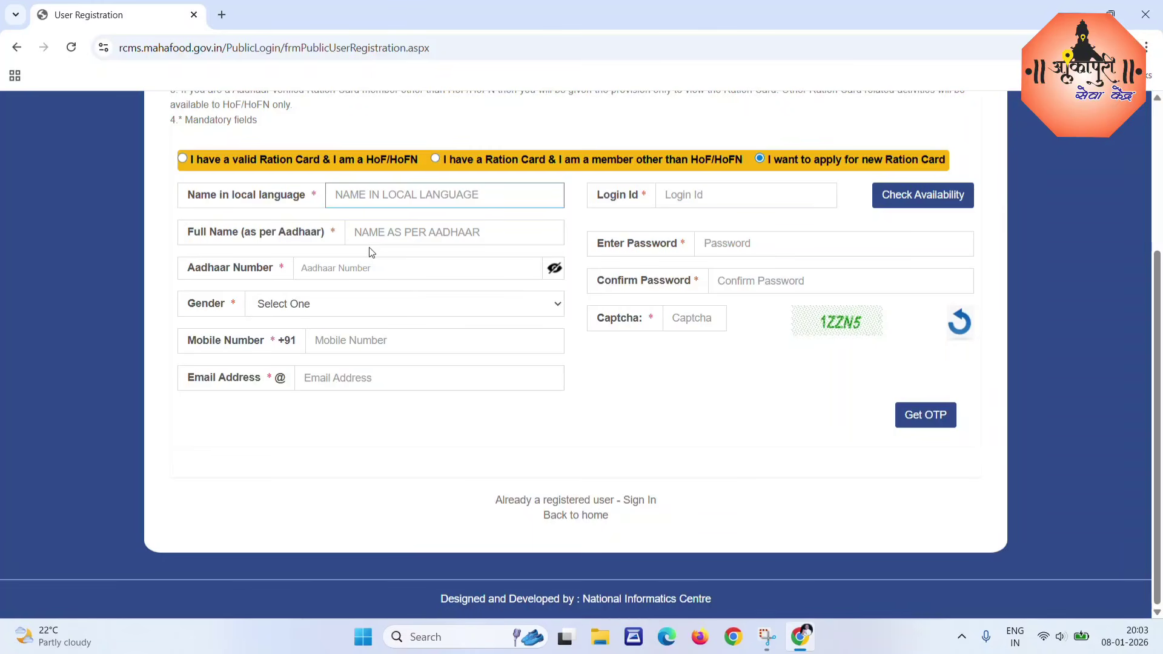
type("DA...")
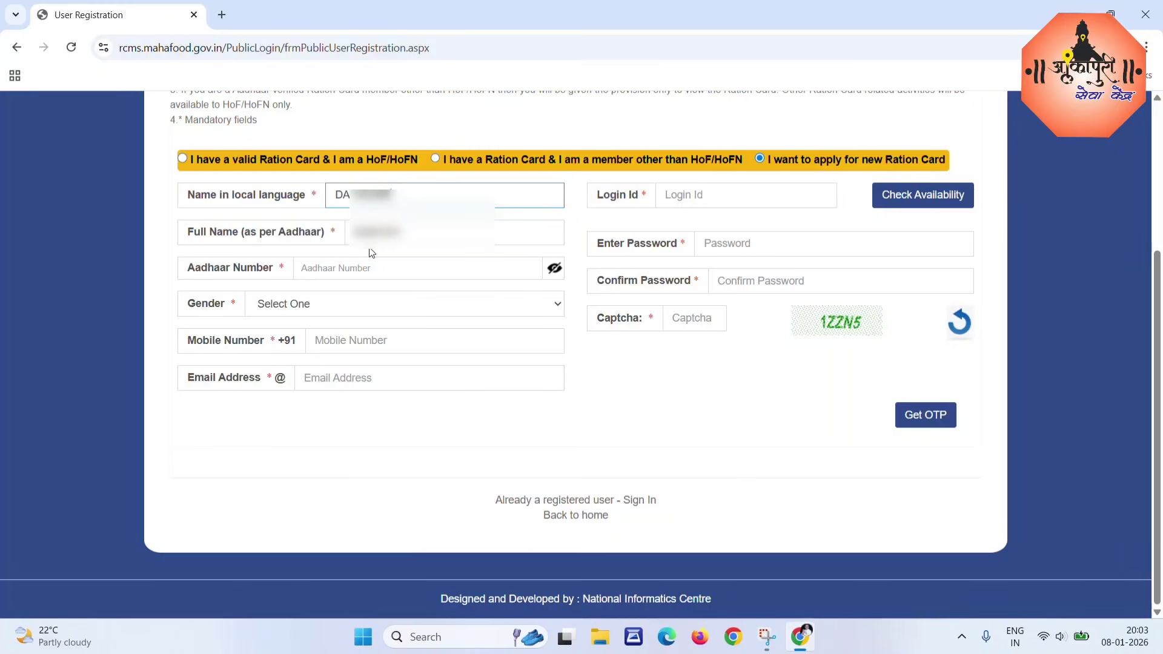
type("...")
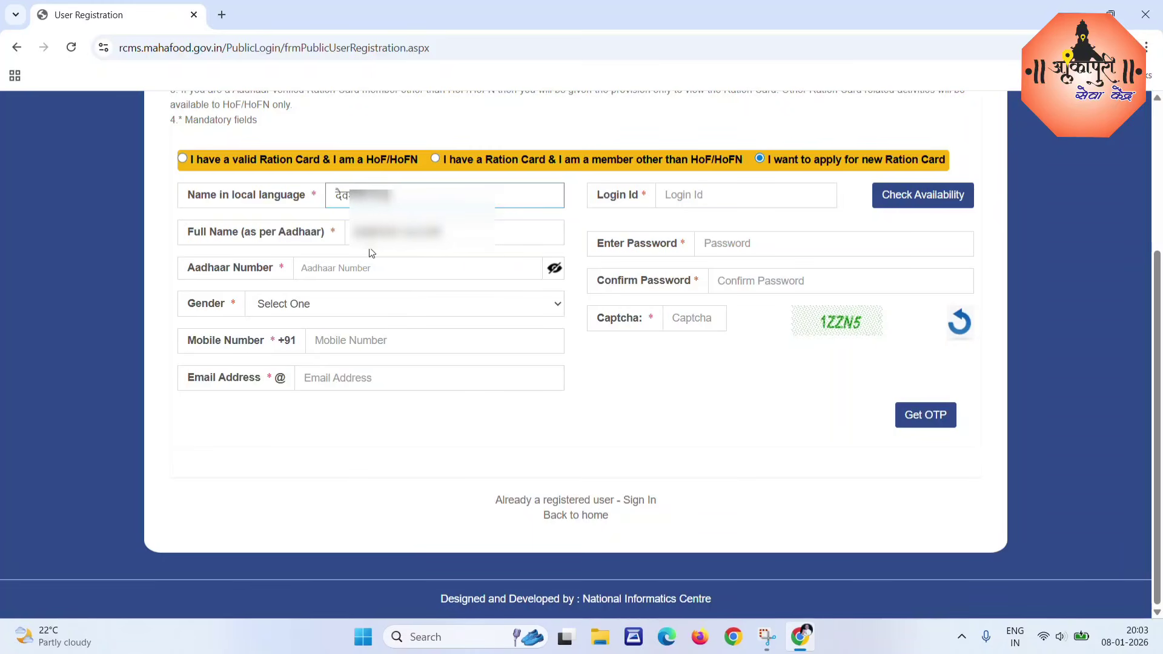
type("...")
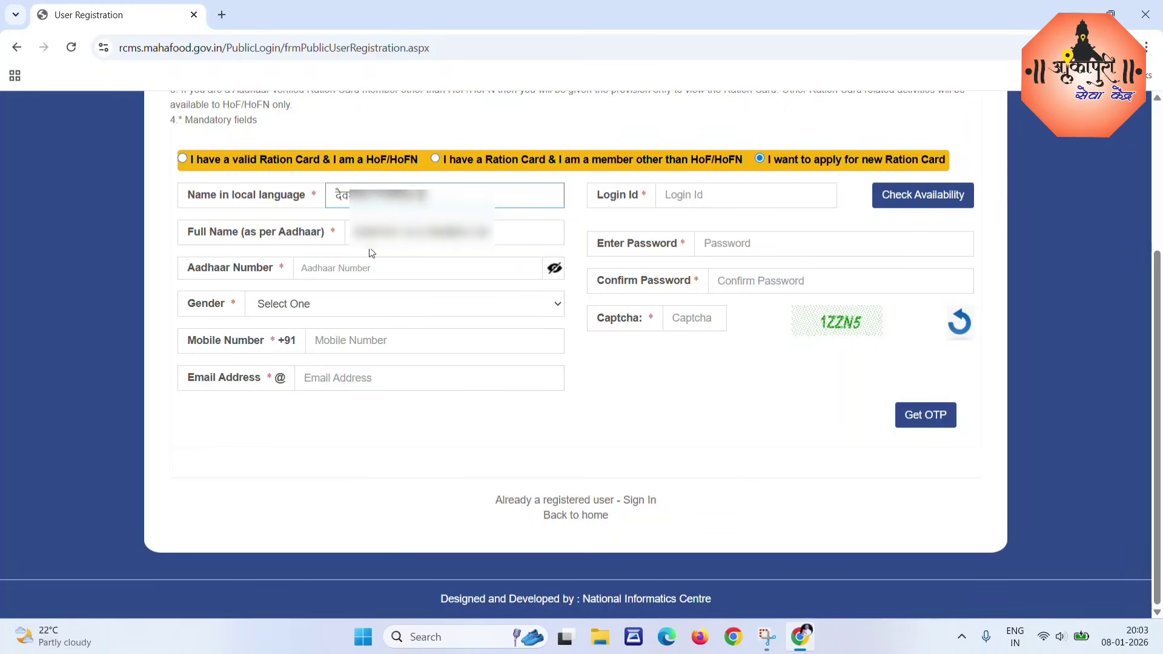
type("PAT")
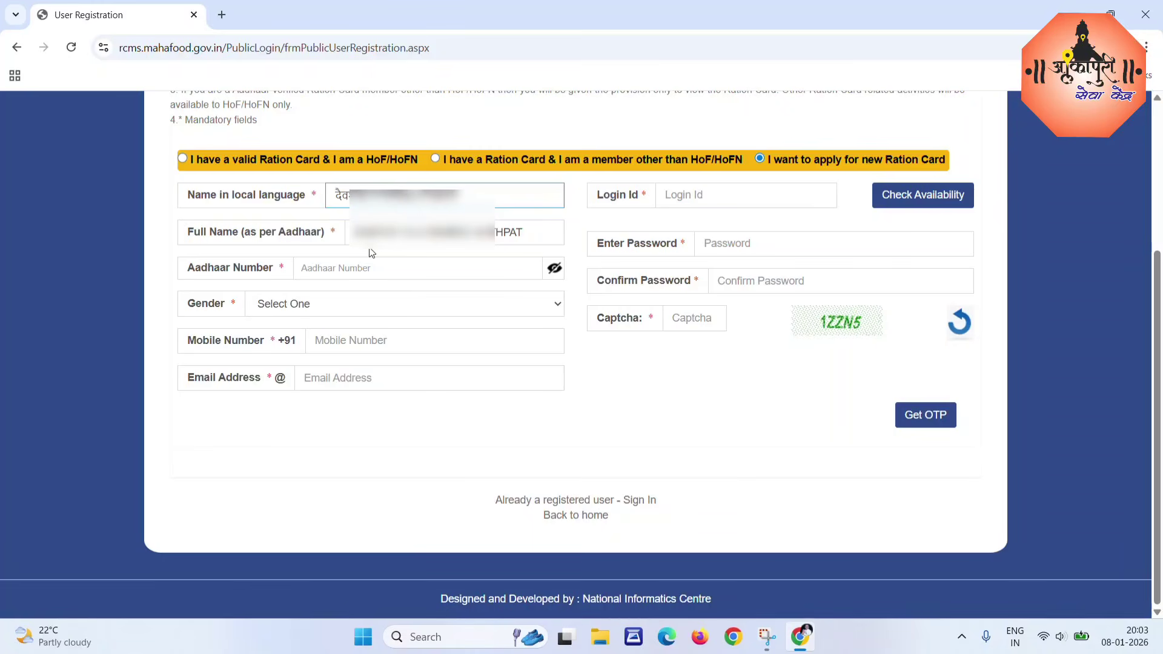
type("I")
key("Tab")
Paste the applicant's Aadhaar number and set gender to FEMALE
left_click(343, 273)
key("ctrl+v")
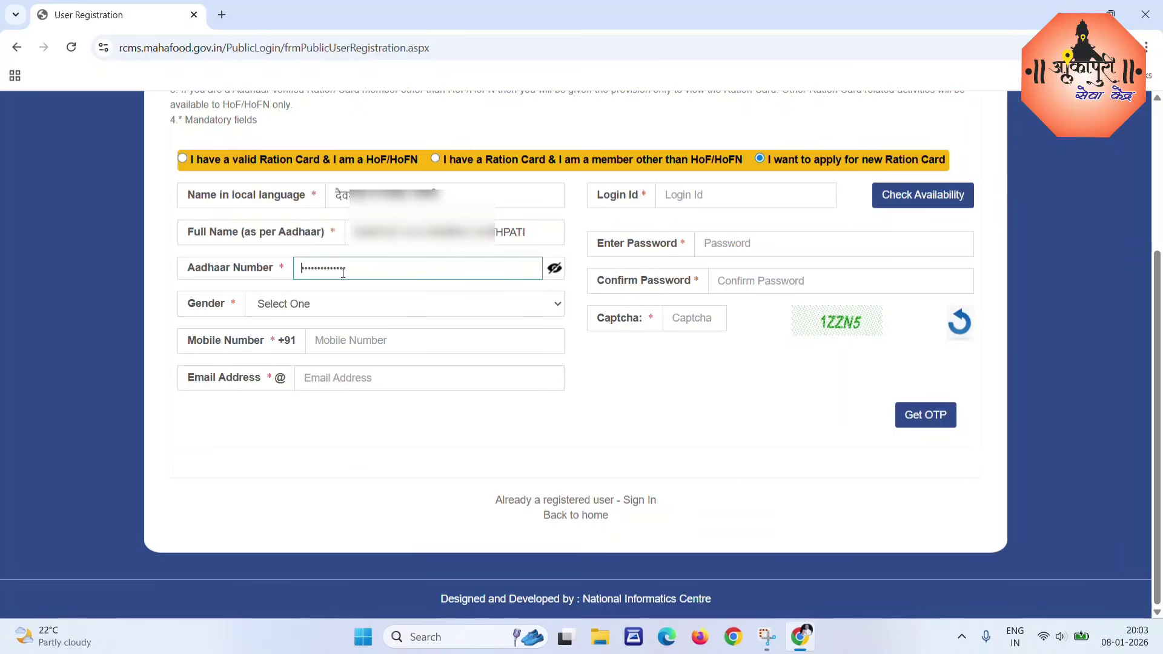
key("Right")
key("Right")
key("Right")
key("Right")
left_click(315, 305)
left_click(298, 362)
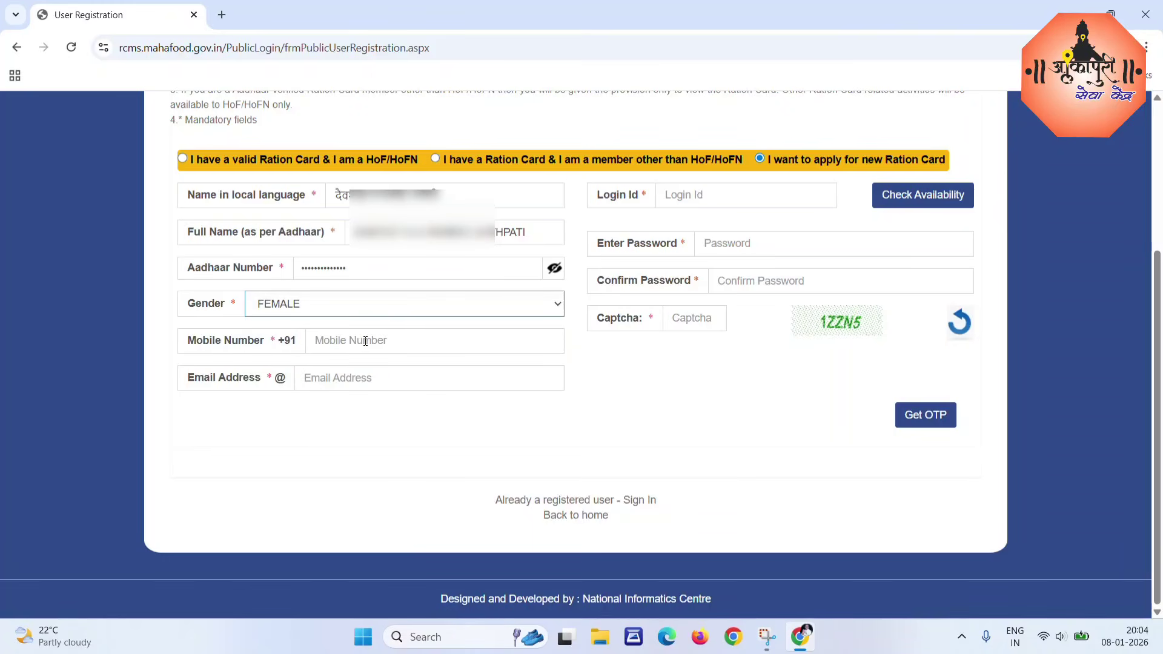
Fill in the mobile number and the contact's e-mail address
left_click(365, 341)
left_click(334, 378)
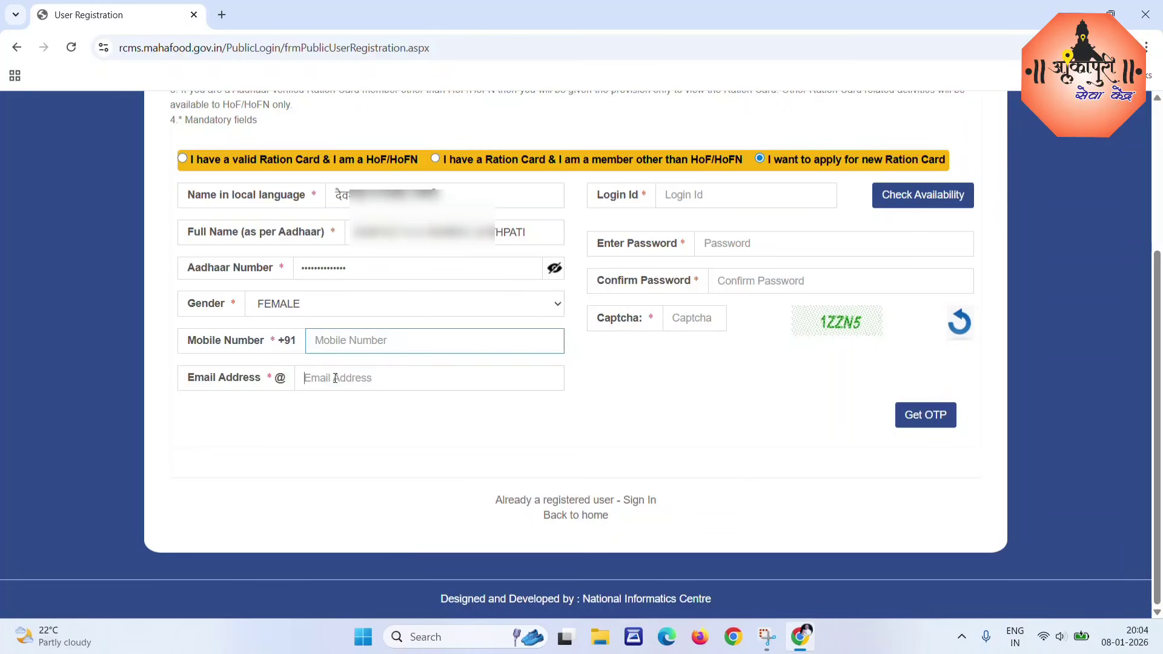
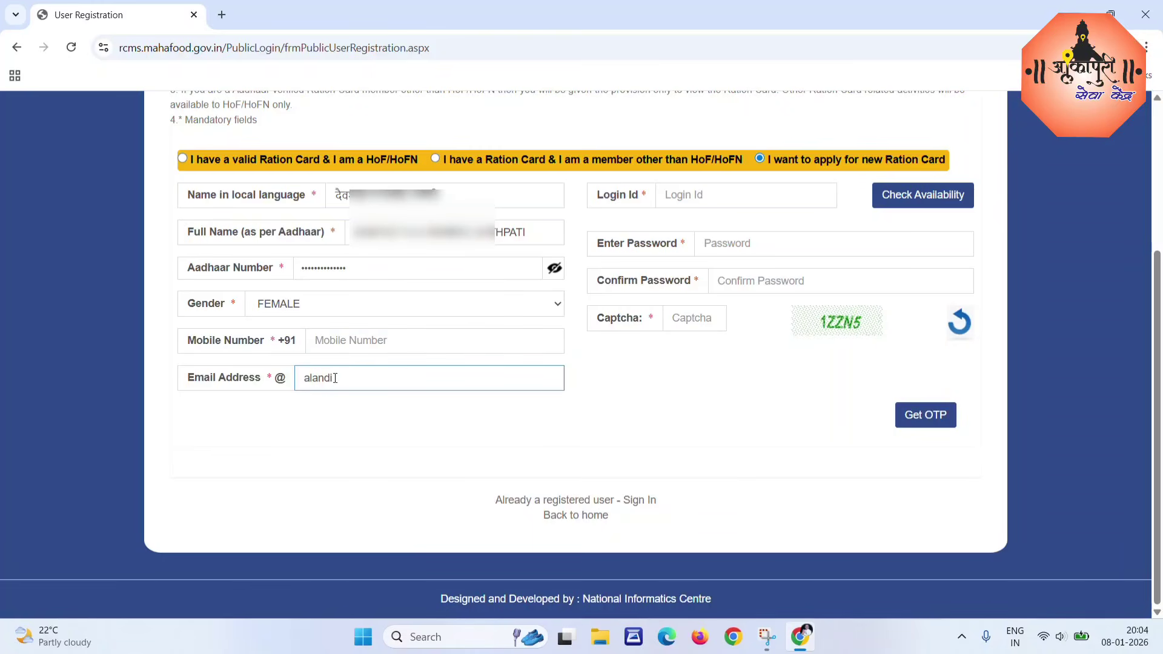
key("Tab")
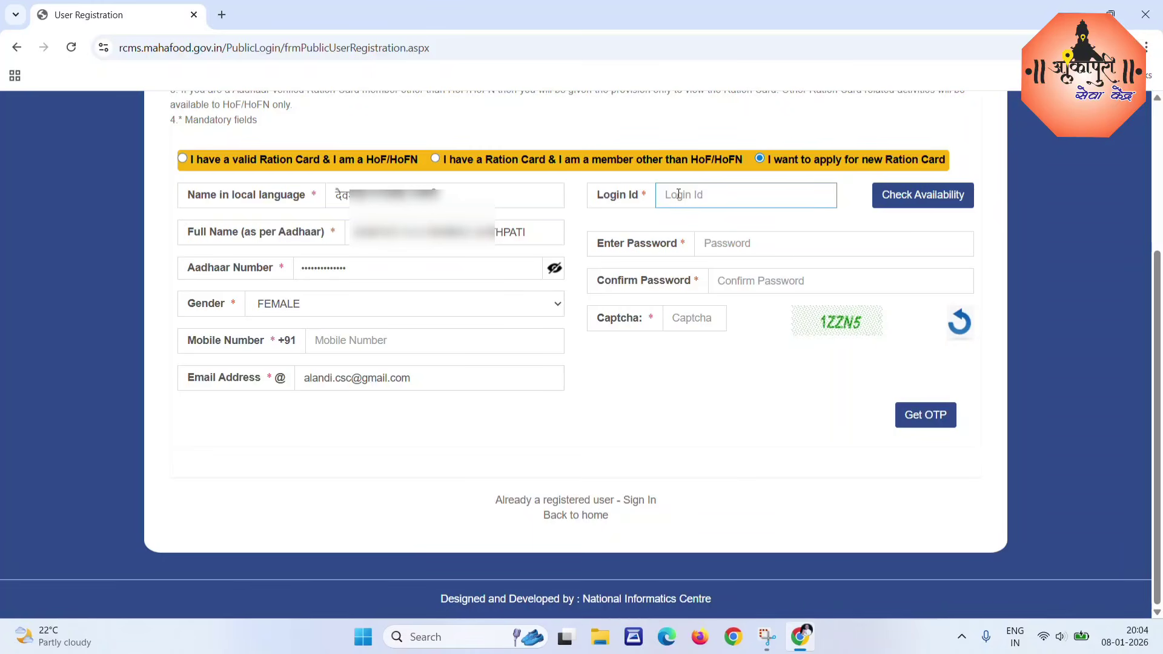
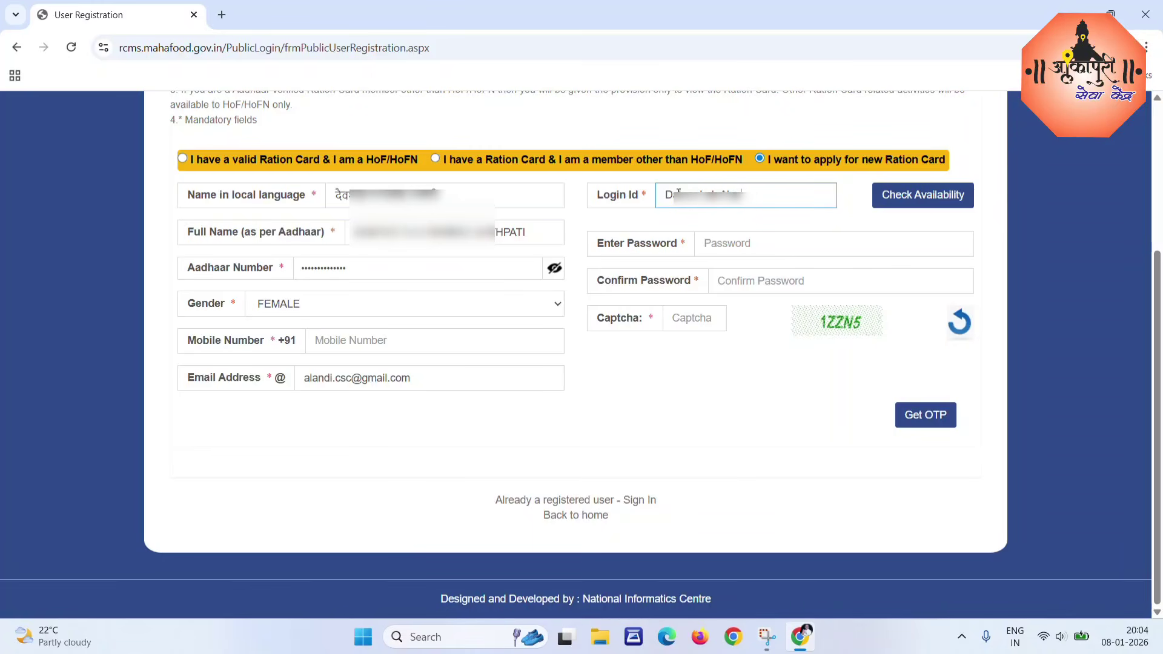
Enter a login ID for the account and check its availability
left_click(901, 196)
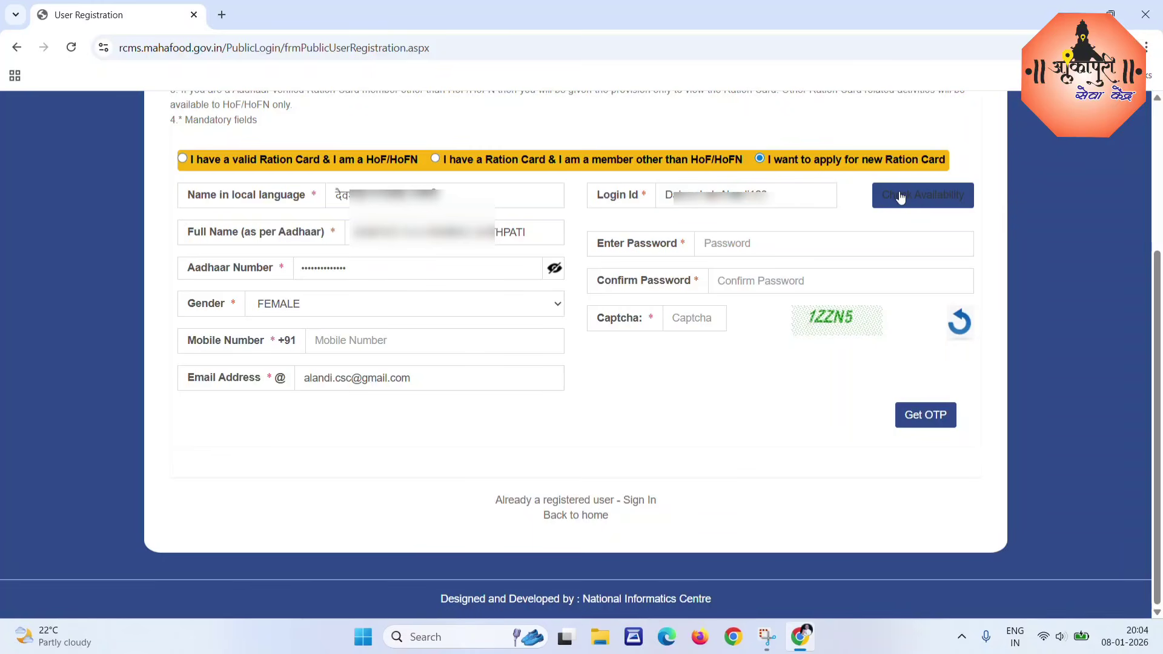
left_click(930, 200)
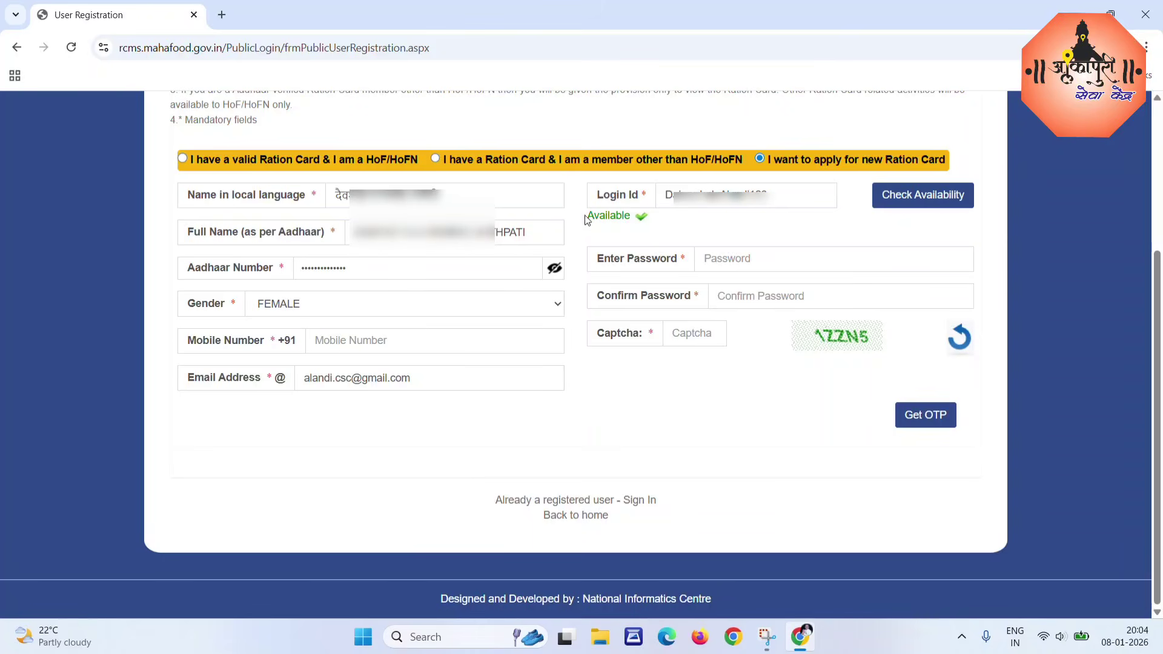
Enter the account password and confirm it
left_click_drag(586, 217, 652, 217)
left_click(642, 232)
left_click(728, 259)
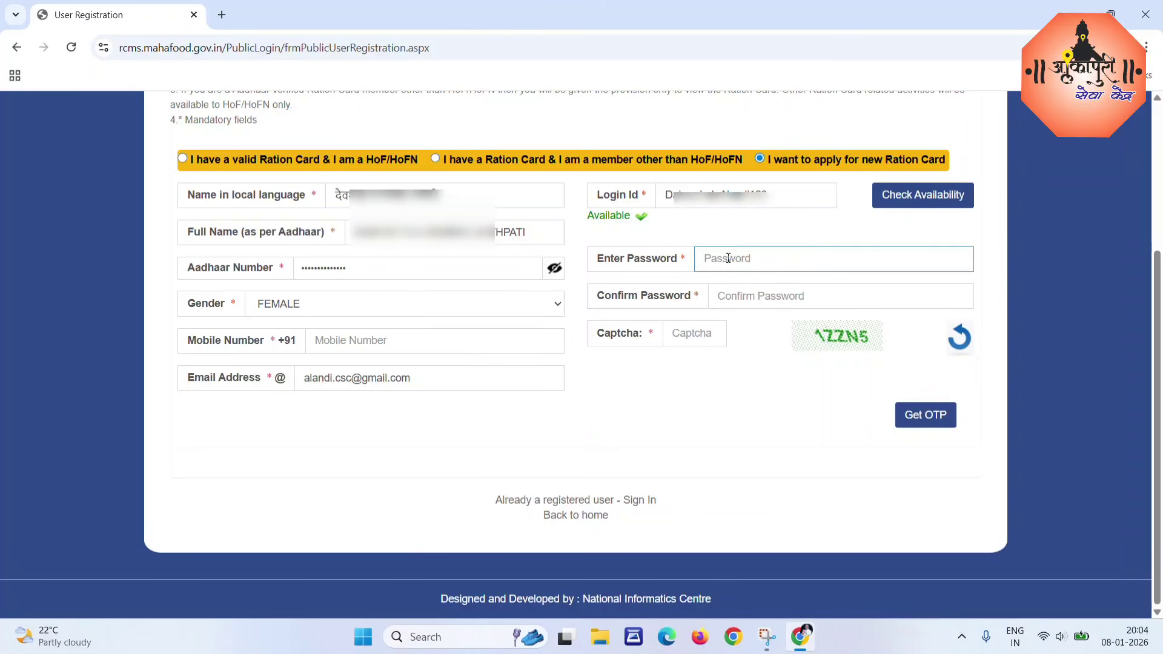
type("•••••••")
key("Tab")
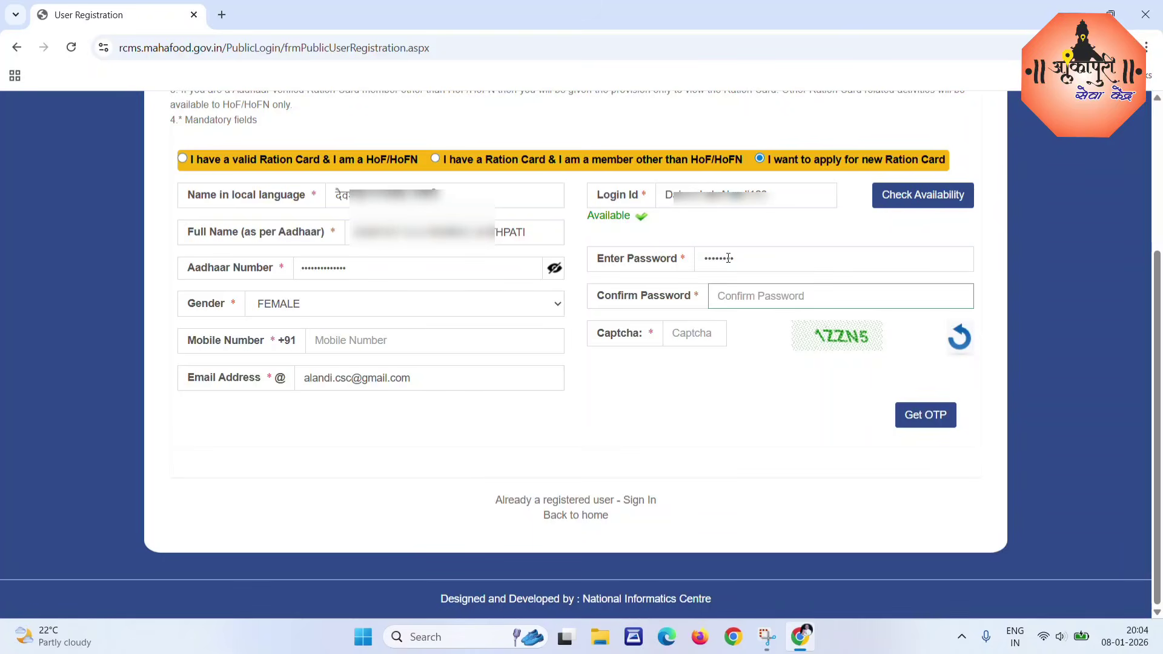
type("•••••••")
key("Tab")
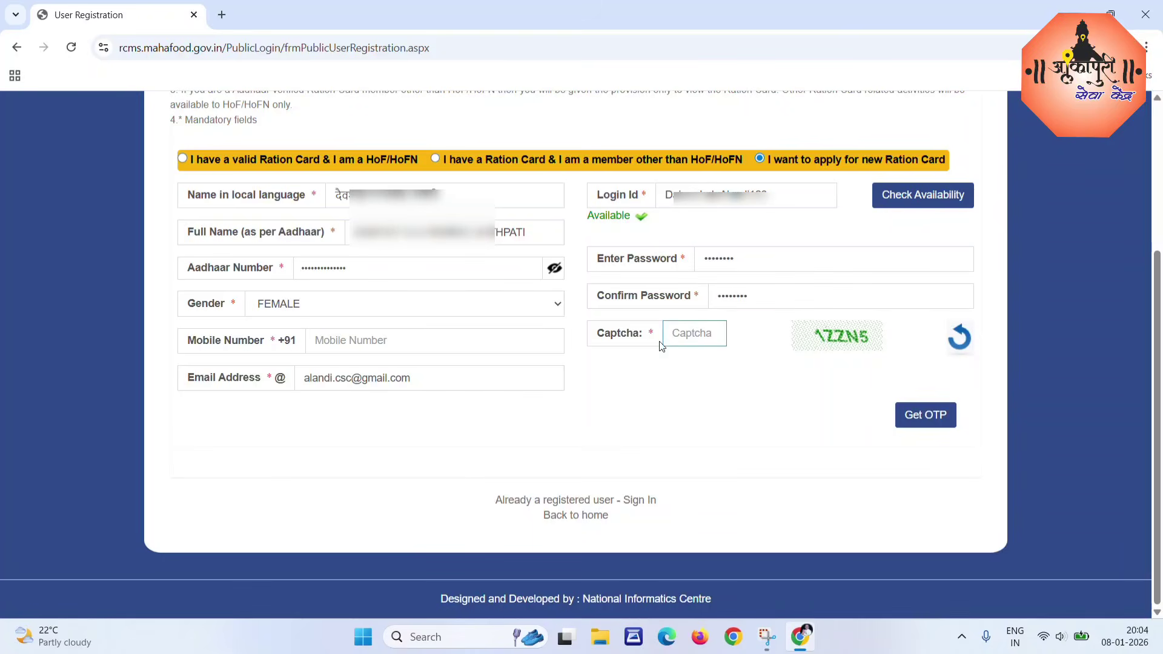
Enter captcha 1ZZN5 and request an OTP to the Aadhaar-seeded mobile, accepting both prompts
type("1ZZN5")
left_click(923, 416)
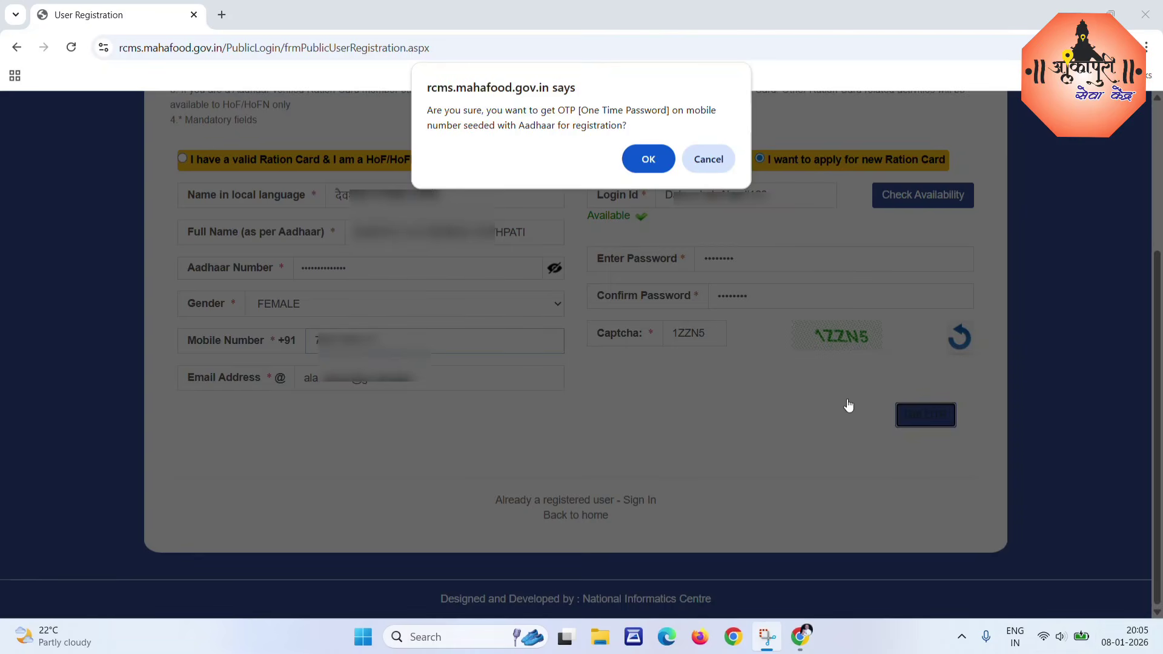
left_click(646, 160)
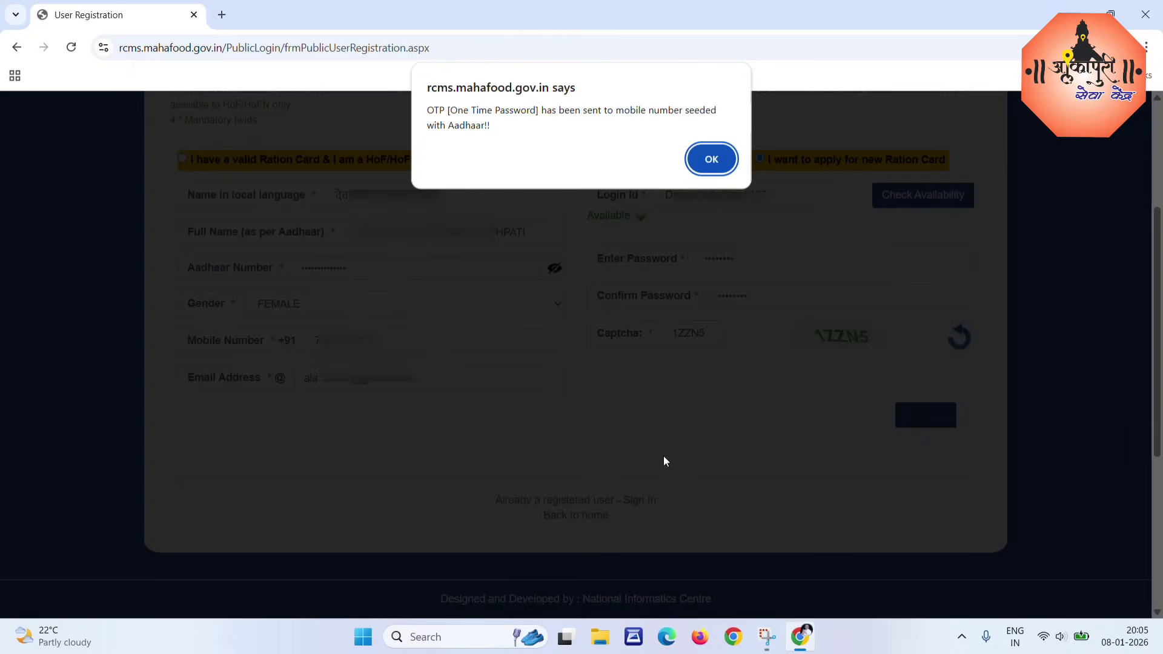
left_click(720, 166)
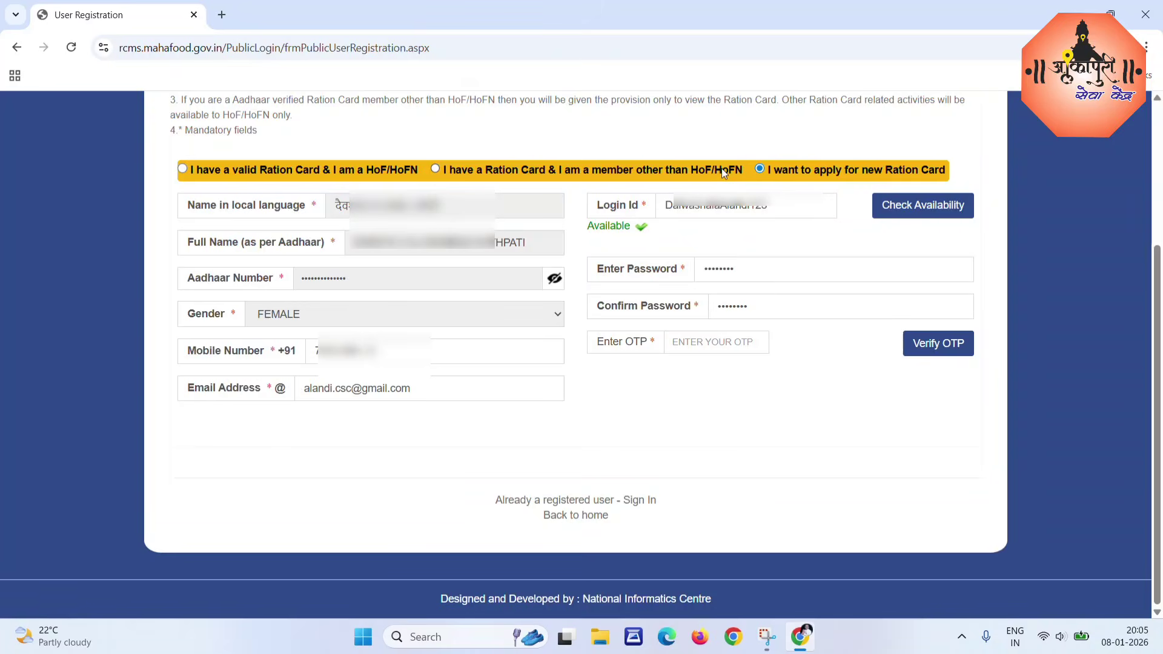
Enter the received OTP and verify it to complete registration
left_click(704, 341)
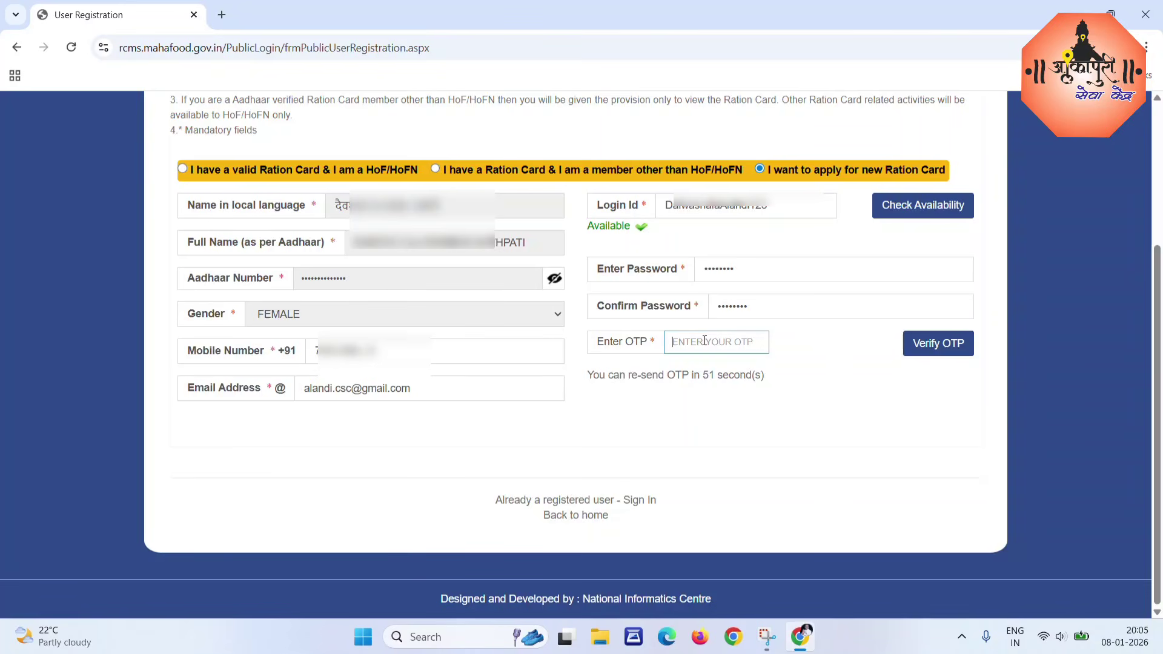
left_click(930, 344)
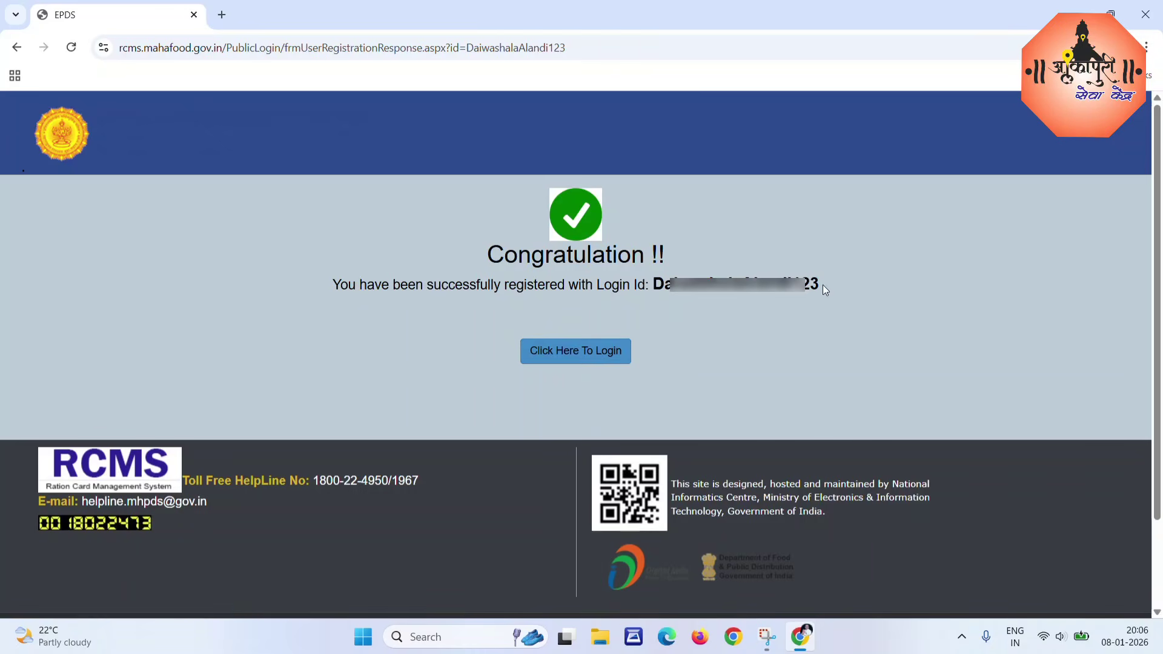
Select the new login ID and proceed to the registered-user sign-in page
left_click_drag(822, 284, 652, 290)
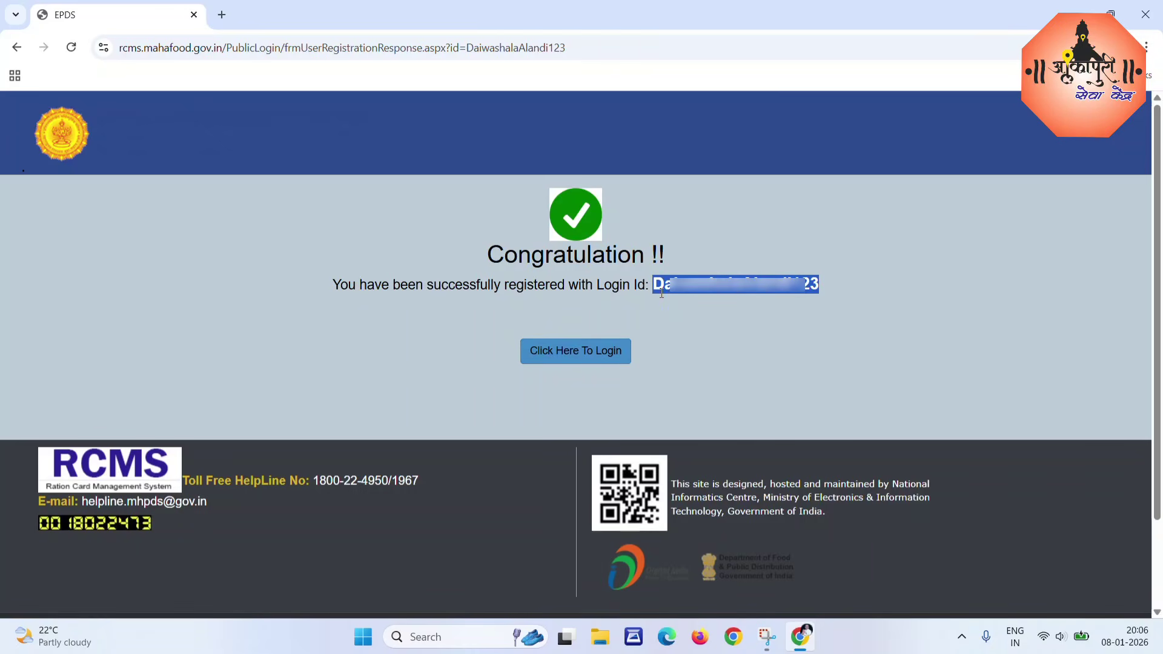
left_click(585, 350)
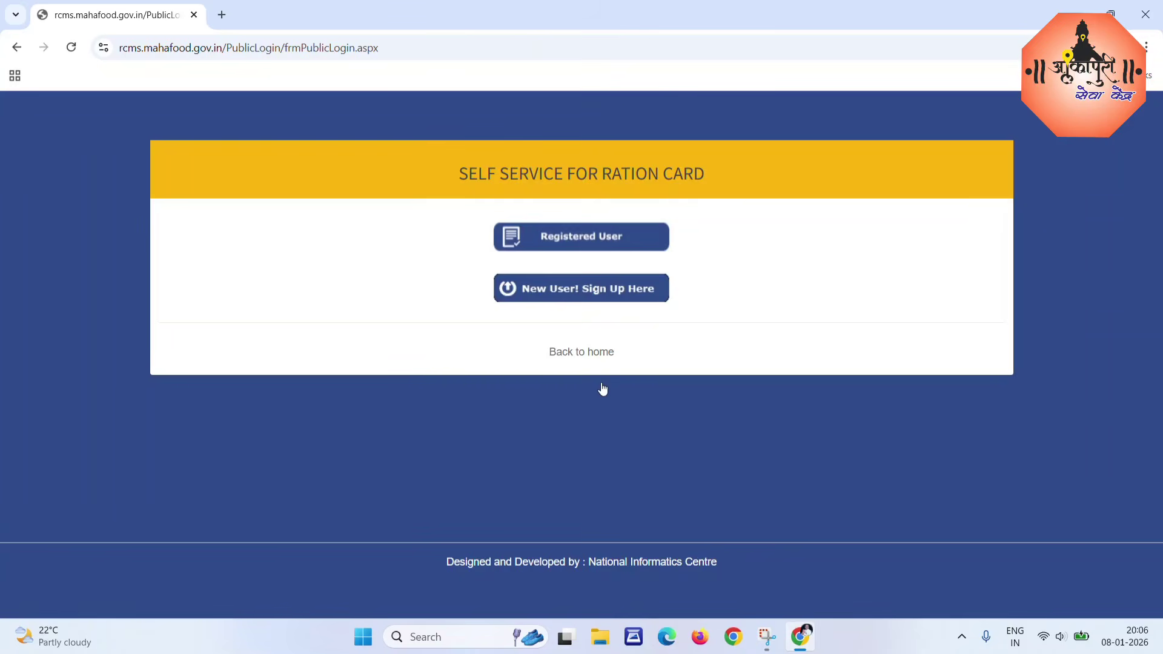
left_click(561, 237)
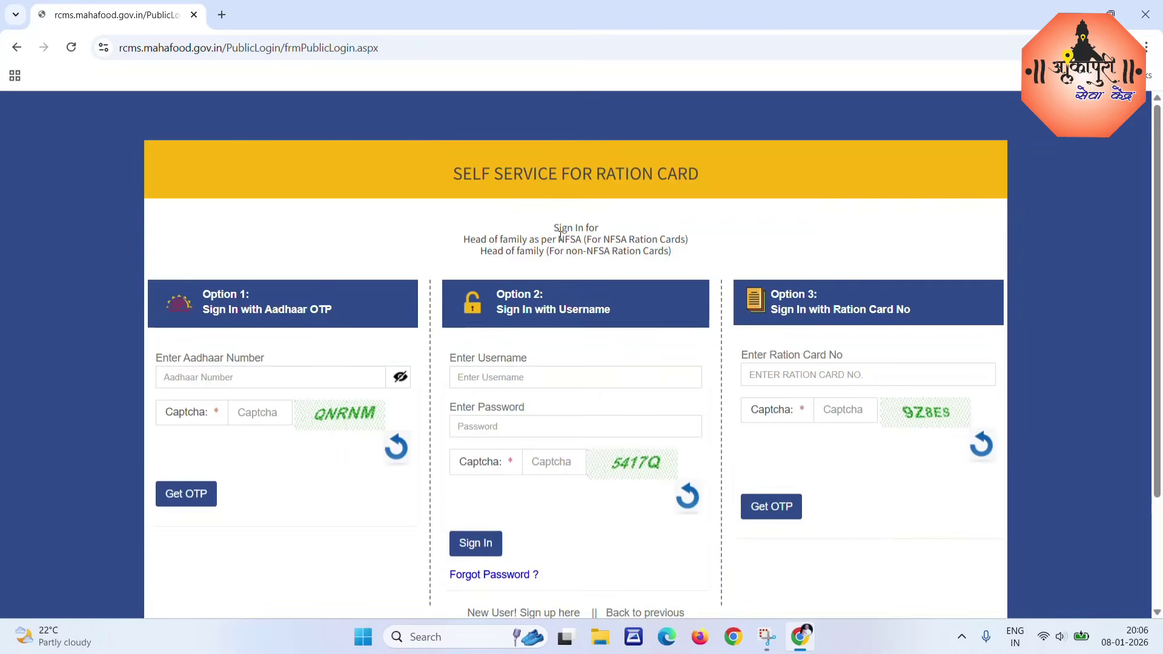
Enter the Aadhaar number and captcha QNRNM for Aadhaar OTP sign-in and request the OTP
left_click(219, 379)
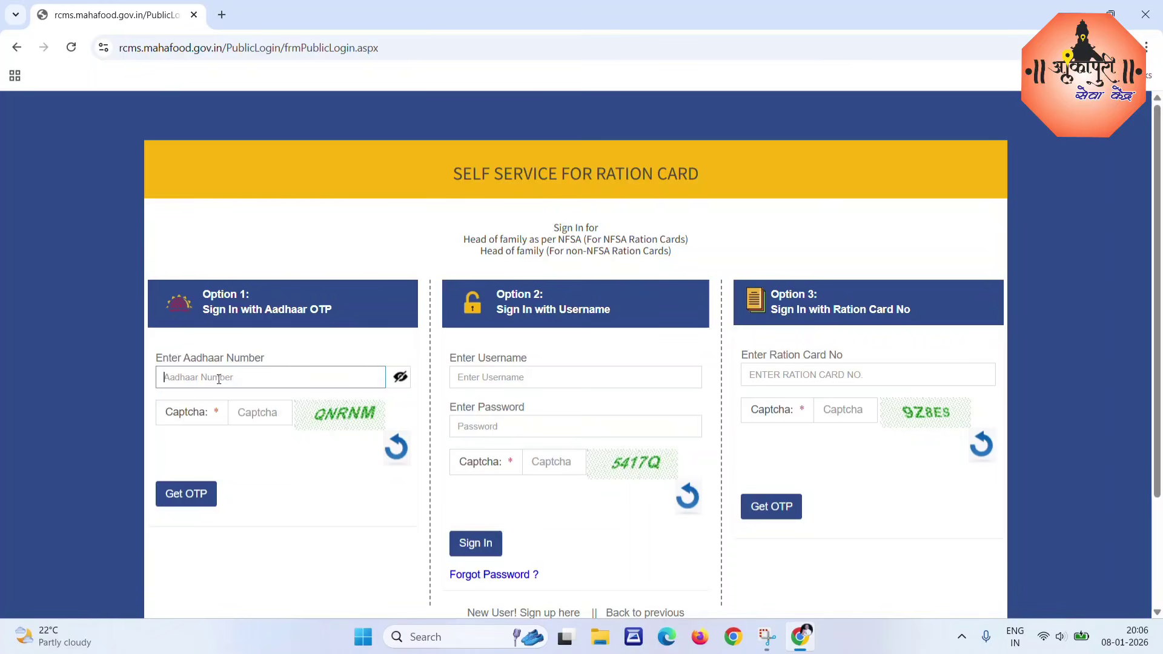
type("••••••••••••")
left_click(249, 414)
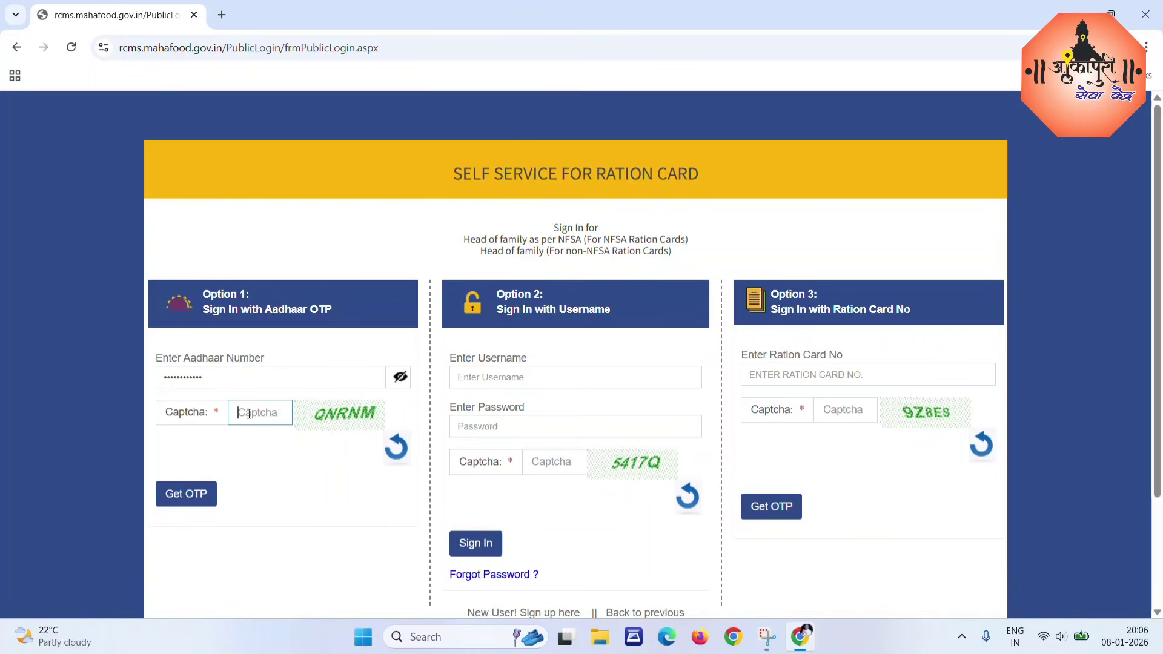
type("QNRNM")
left_click(183, 491)
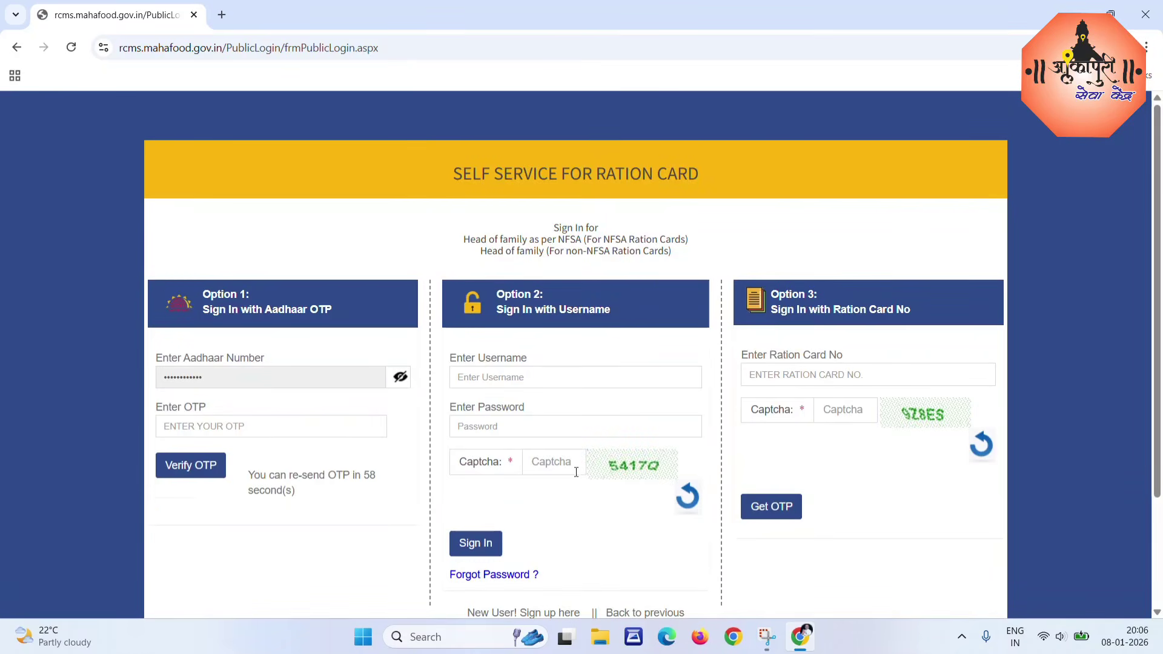
Enter the Aadhaar OTP received on the mobile and verify it to sign in
left_click(220, 425)
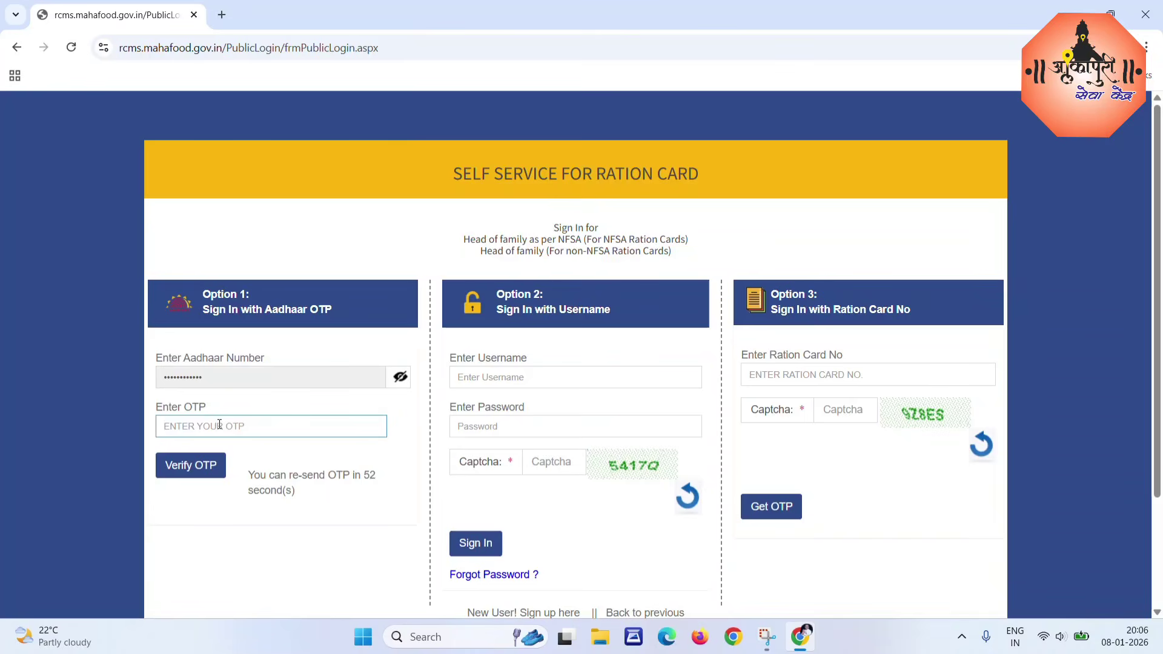
type("••••")
key("BackSpace")
key("BackSpace")
key("BackSpace")
key("BackSpace")
type("••••")
key("BackSpace")
key("BackSpace")
type("••••")
left_click(195, 464)
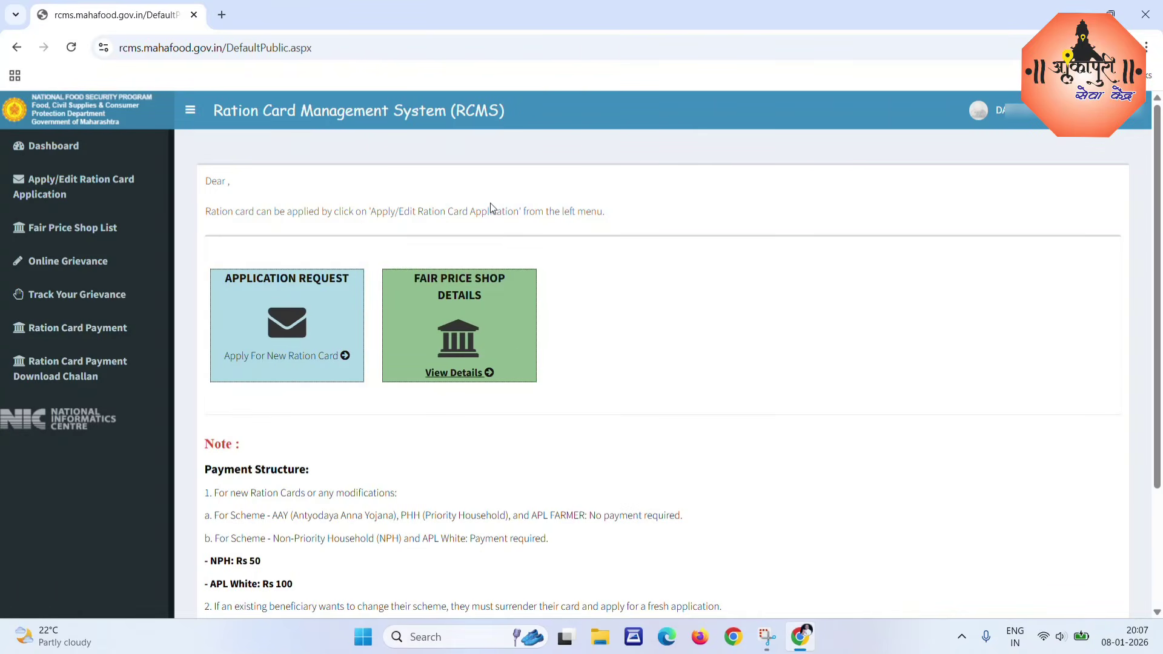
Open a new ration card application and set the applicant's district to Pune [521]
left_click(54, 188)
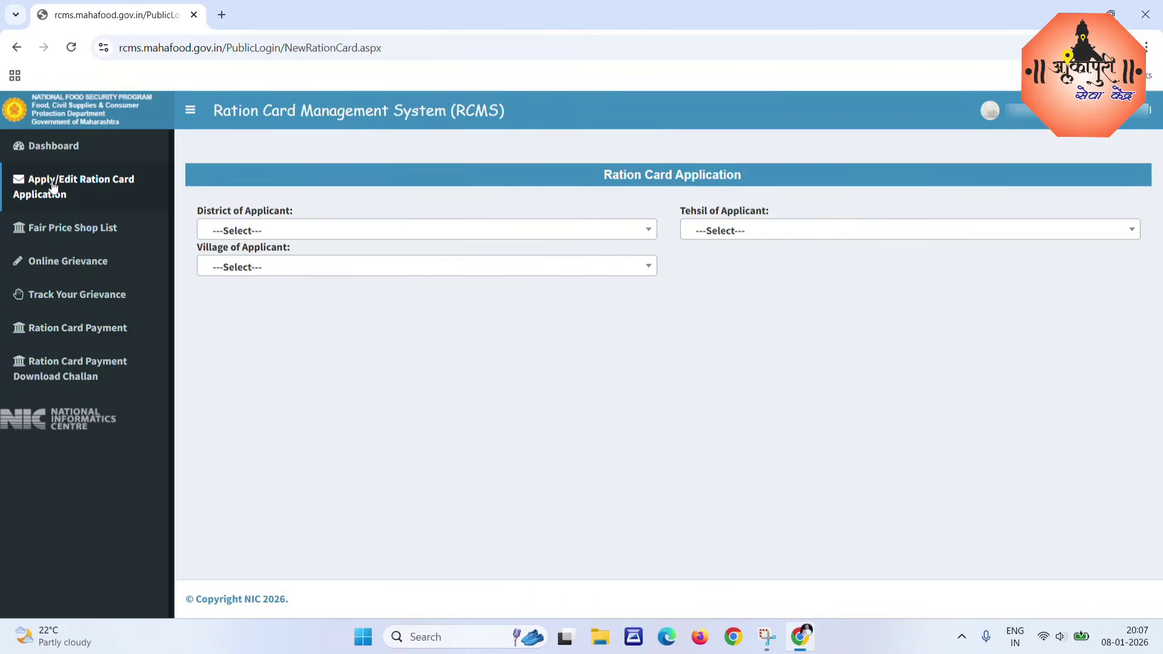
left_click(295, 232)
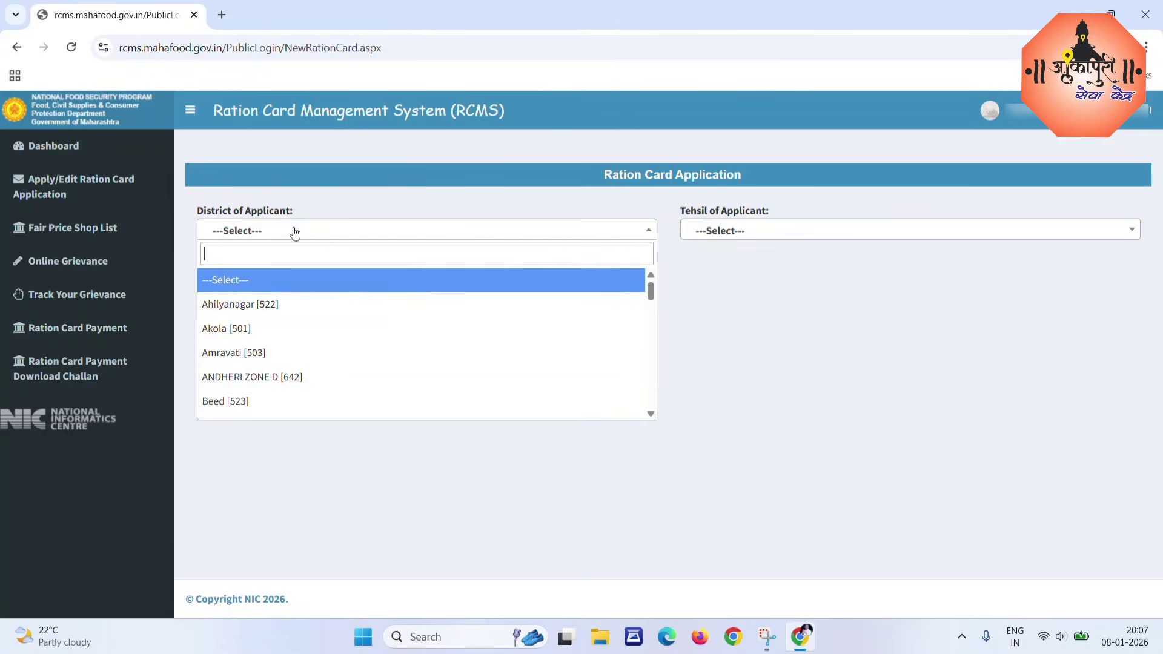
type("pun")
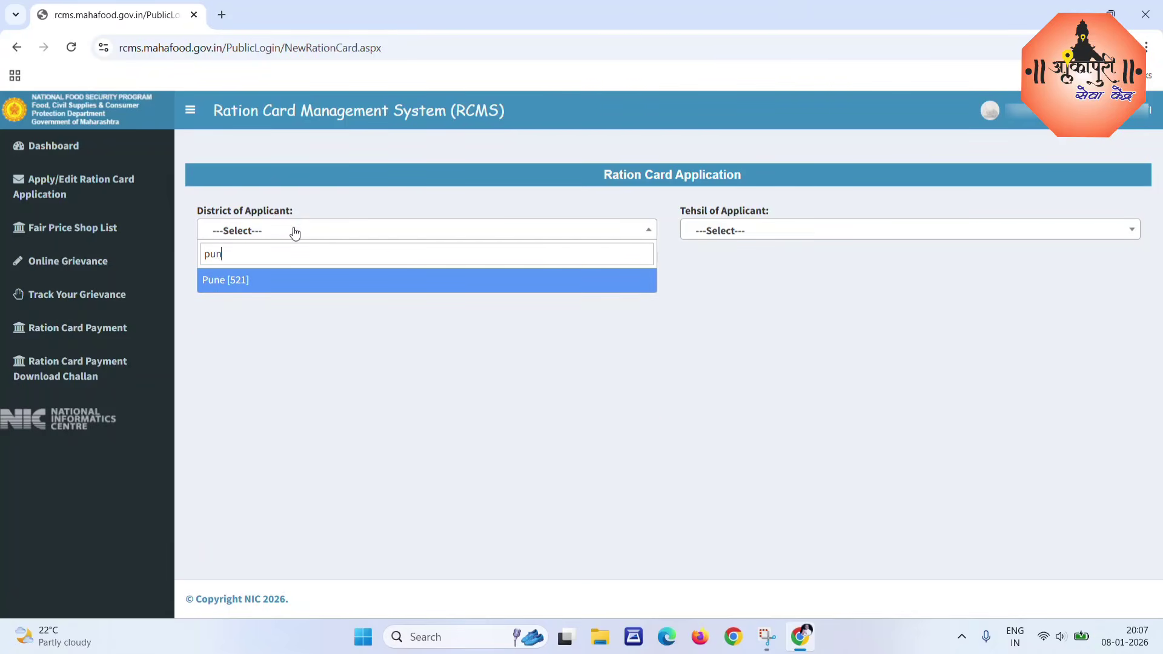
key("Return")
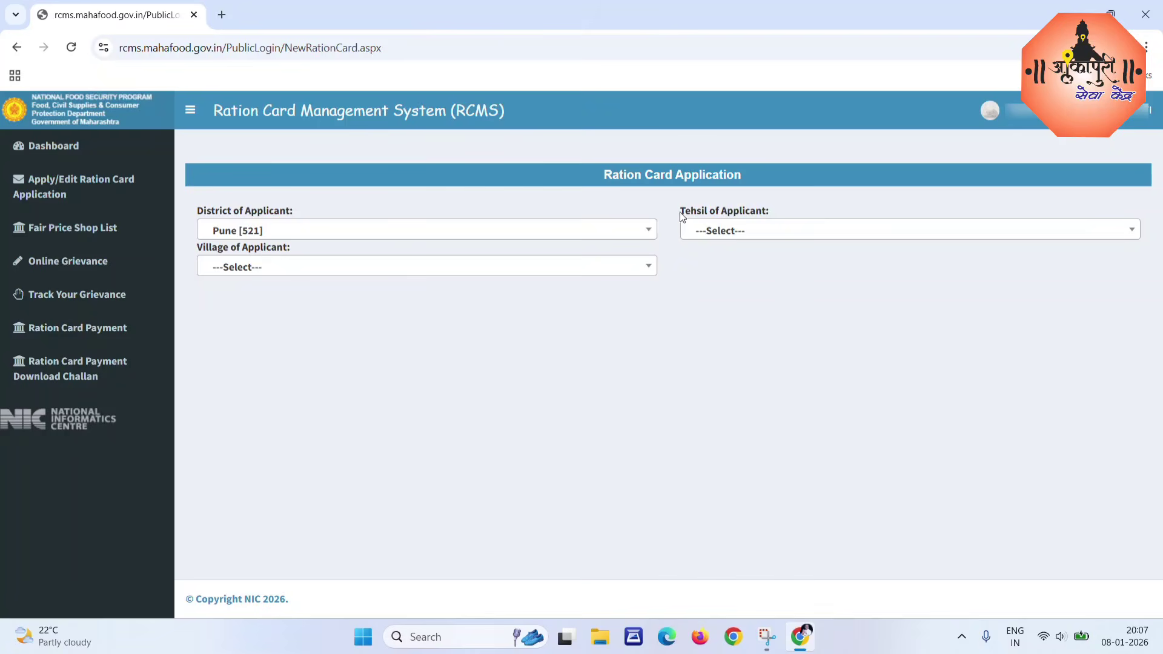
left_click_drag(679, 212, 771, 213)
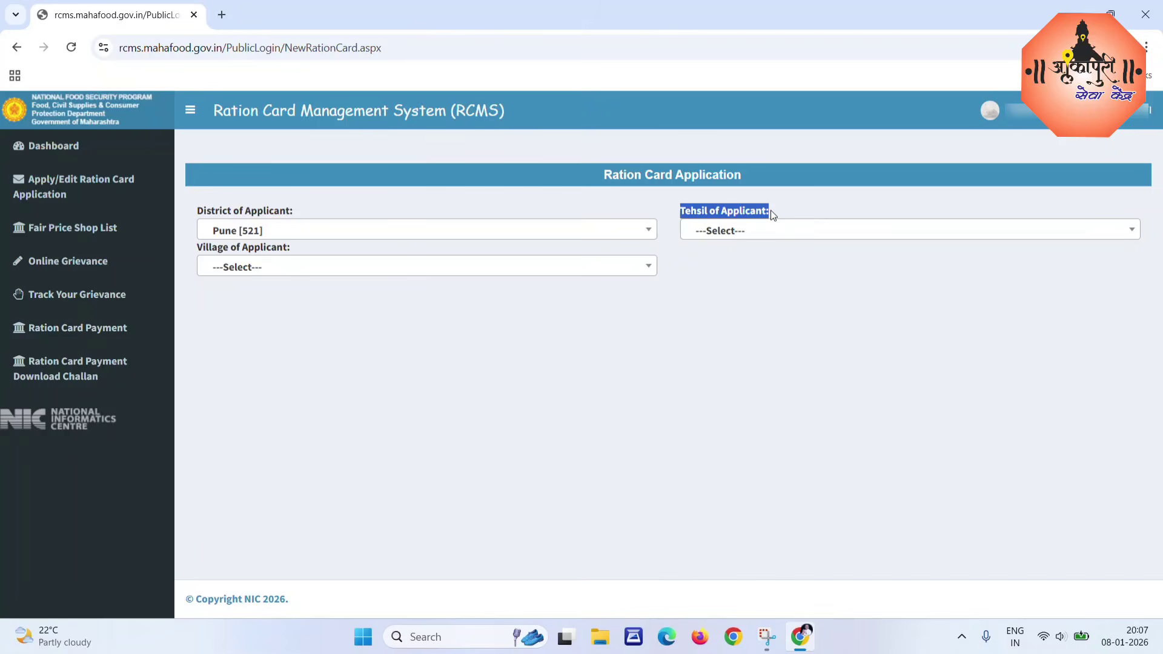
Set the tehsil to Pune City [04194] and the village to Pune (M Corp.)
left_click(747, 232)
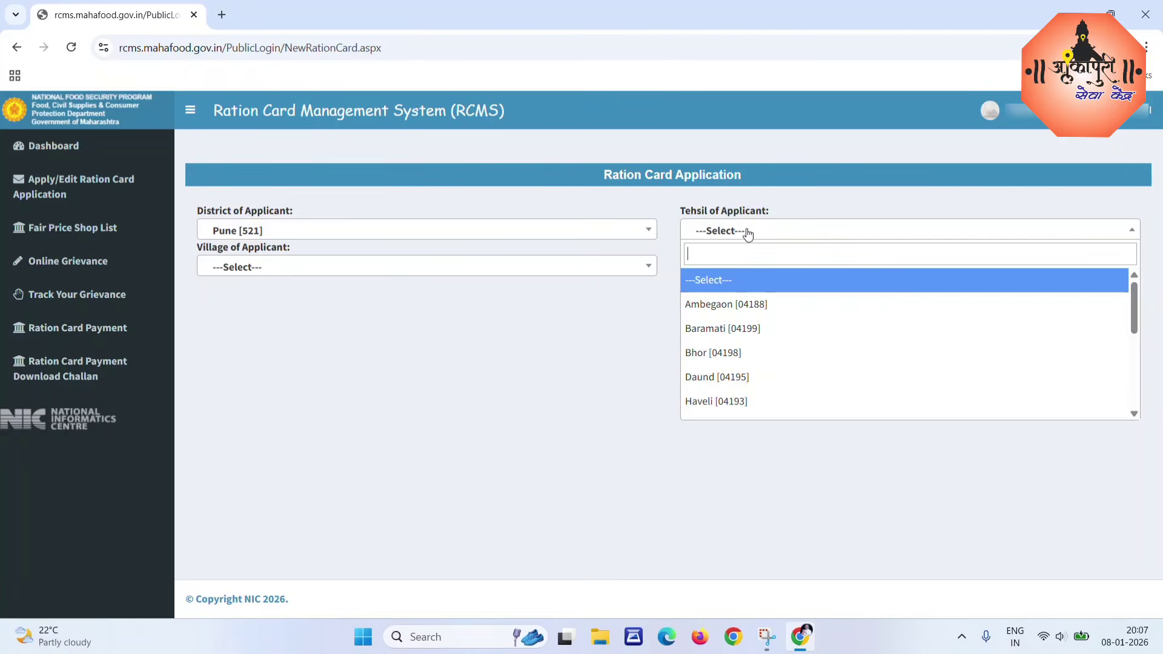
type("pun")
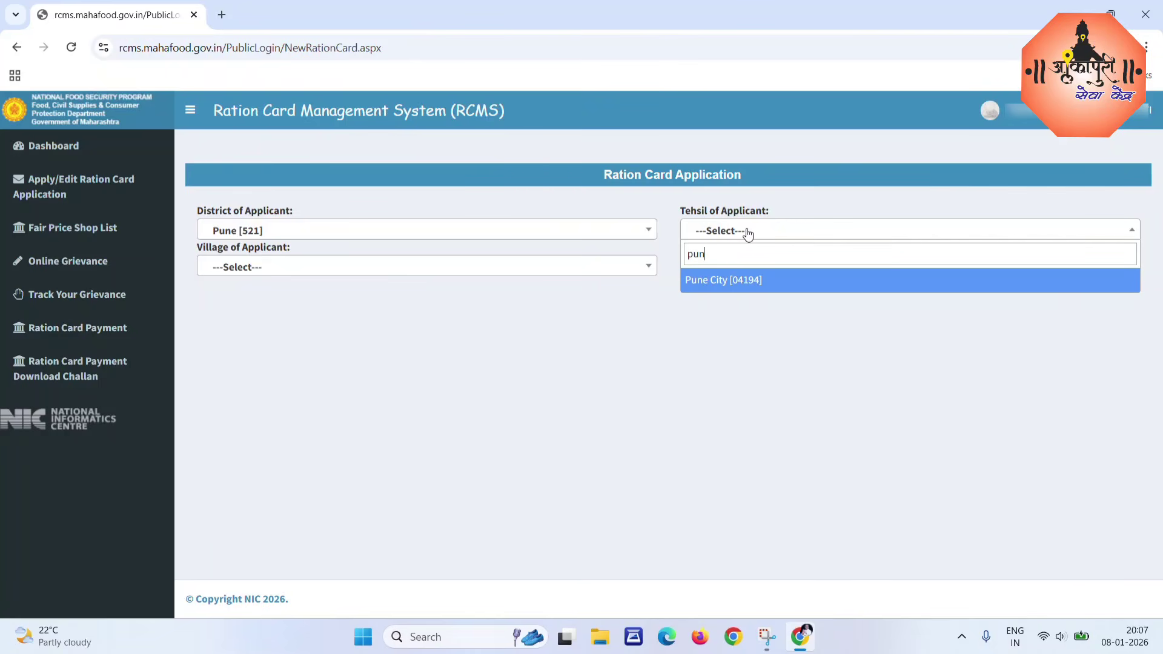
key("Return")
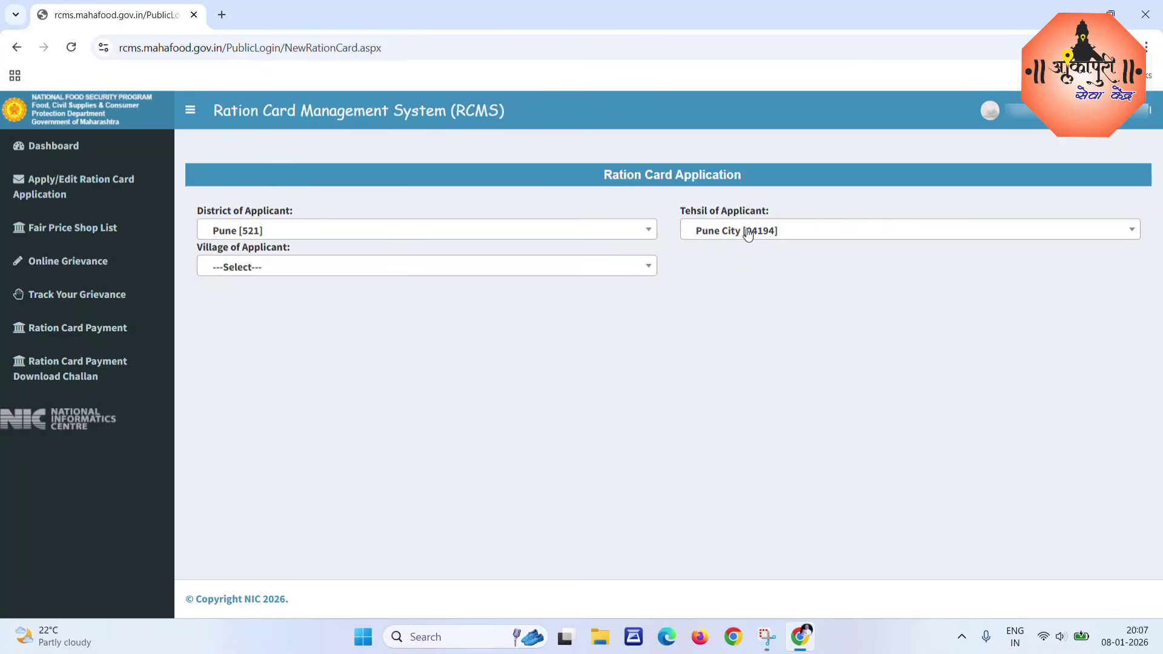
left_click(264, 273)
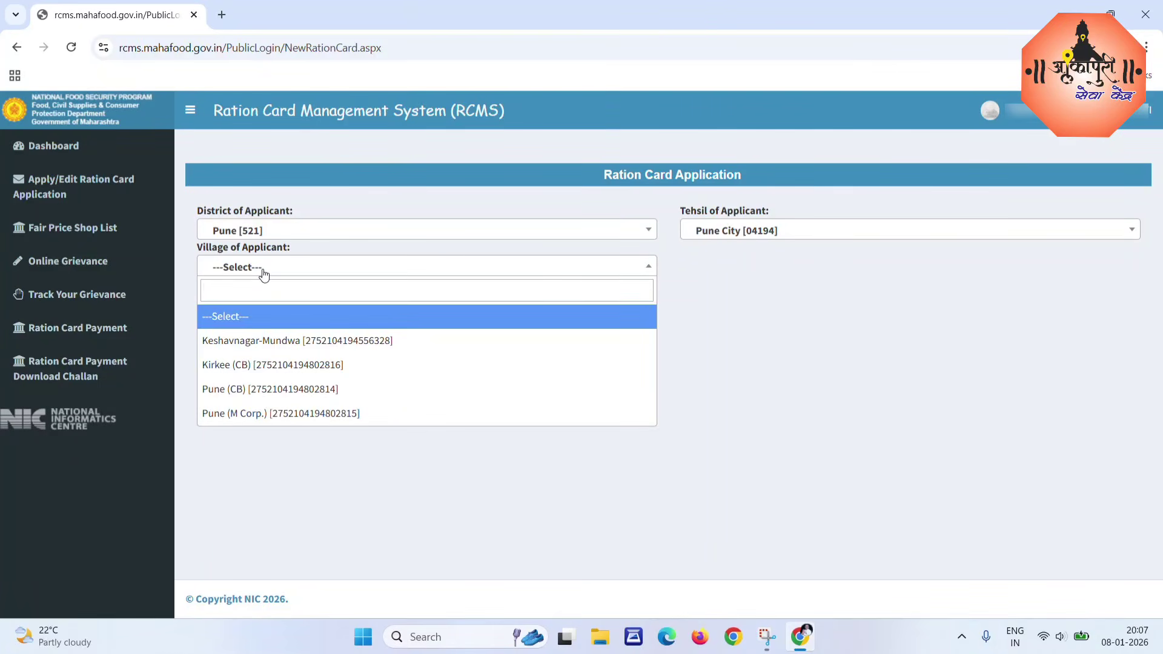
type("pun")
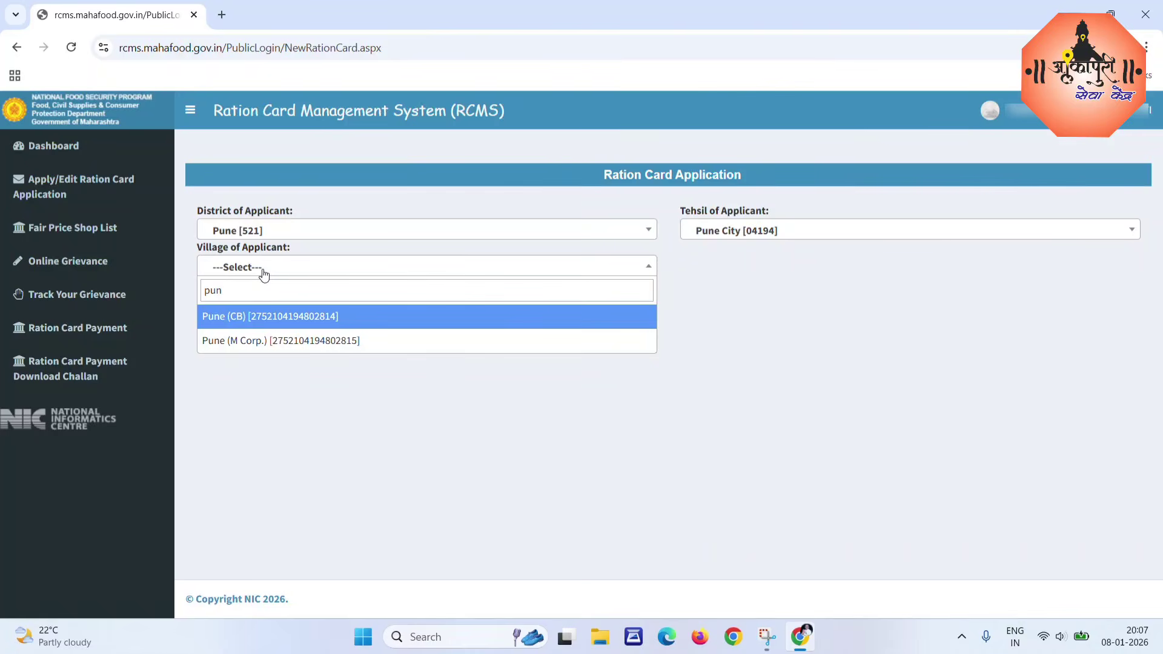
left_click(242, 342)
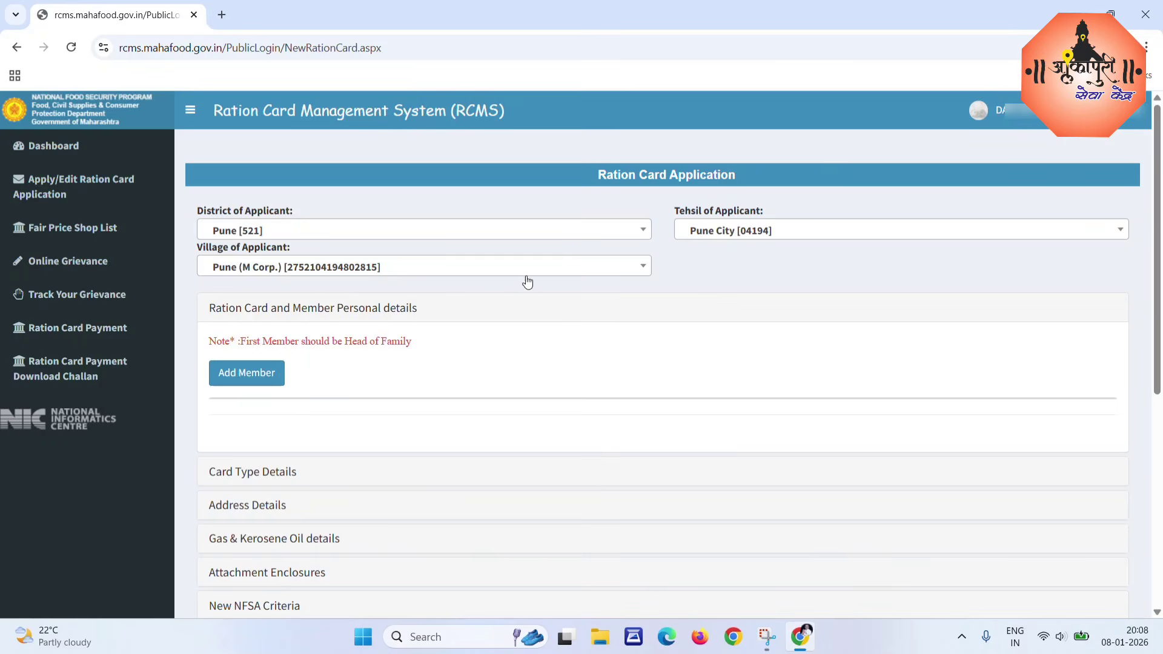
Add the first member and upload the member's photograph JPG from the applicant's folder on the Desktop
left_click(243, 374)
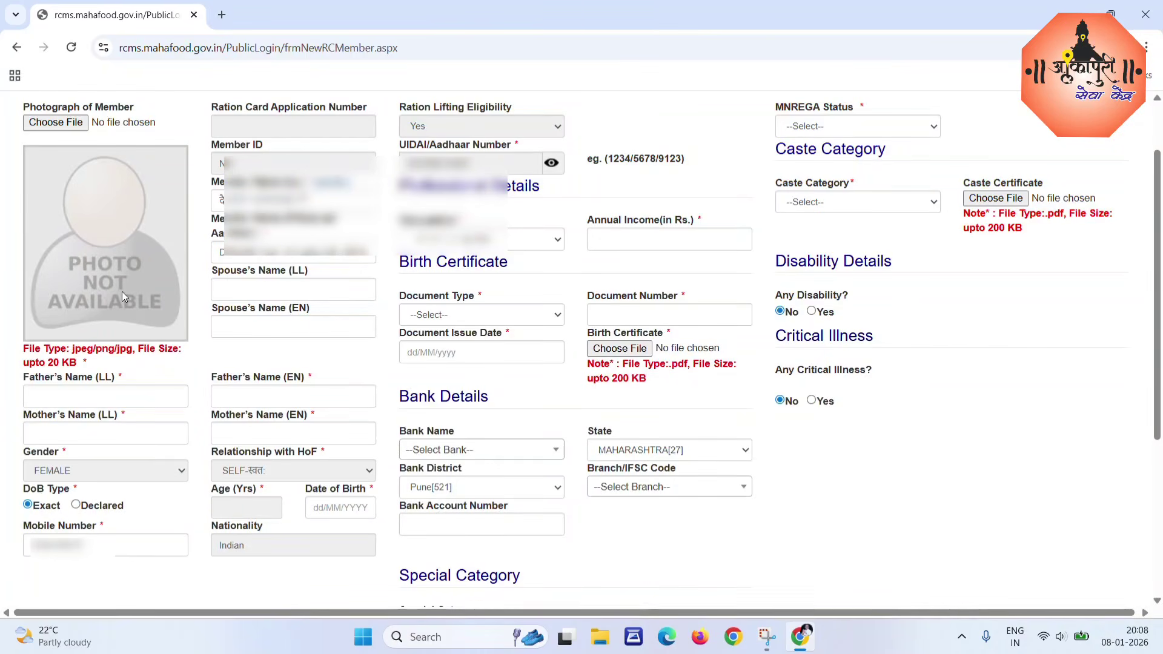
left_click(54, 123)
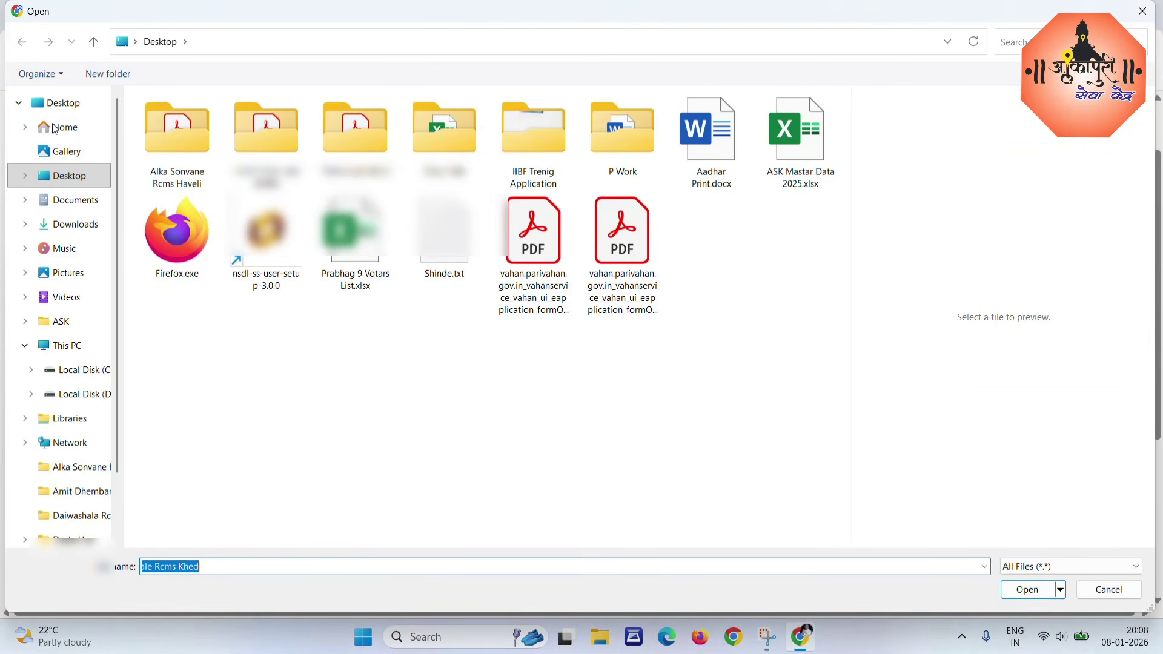
left_click(357, 129)
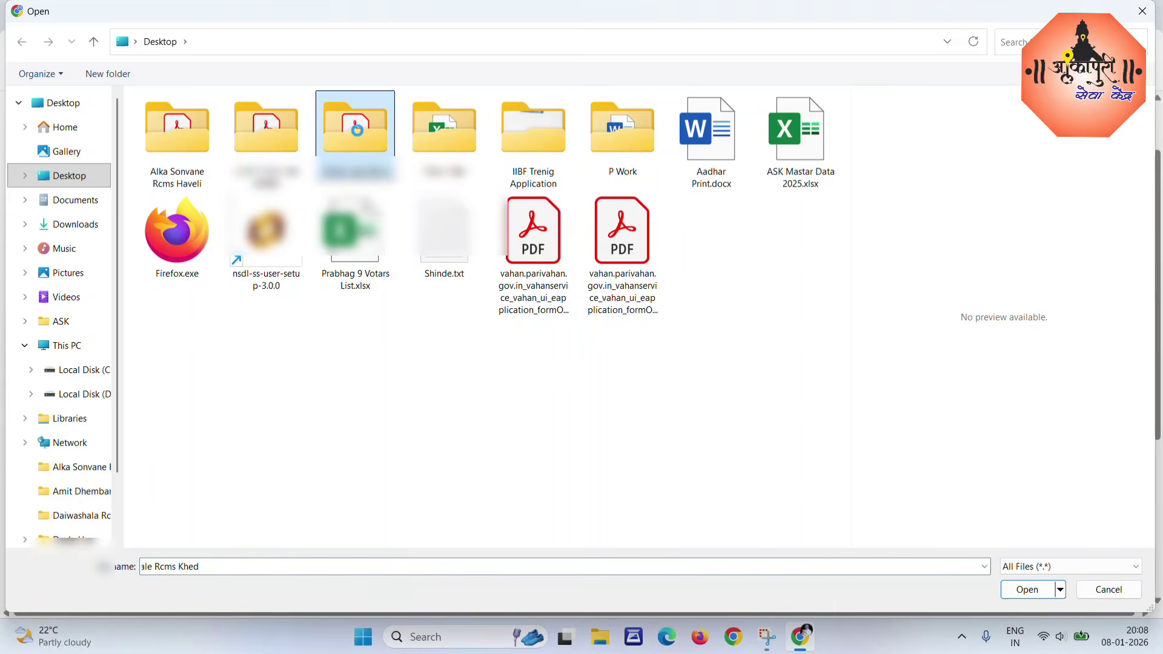
double_click(357, 130)
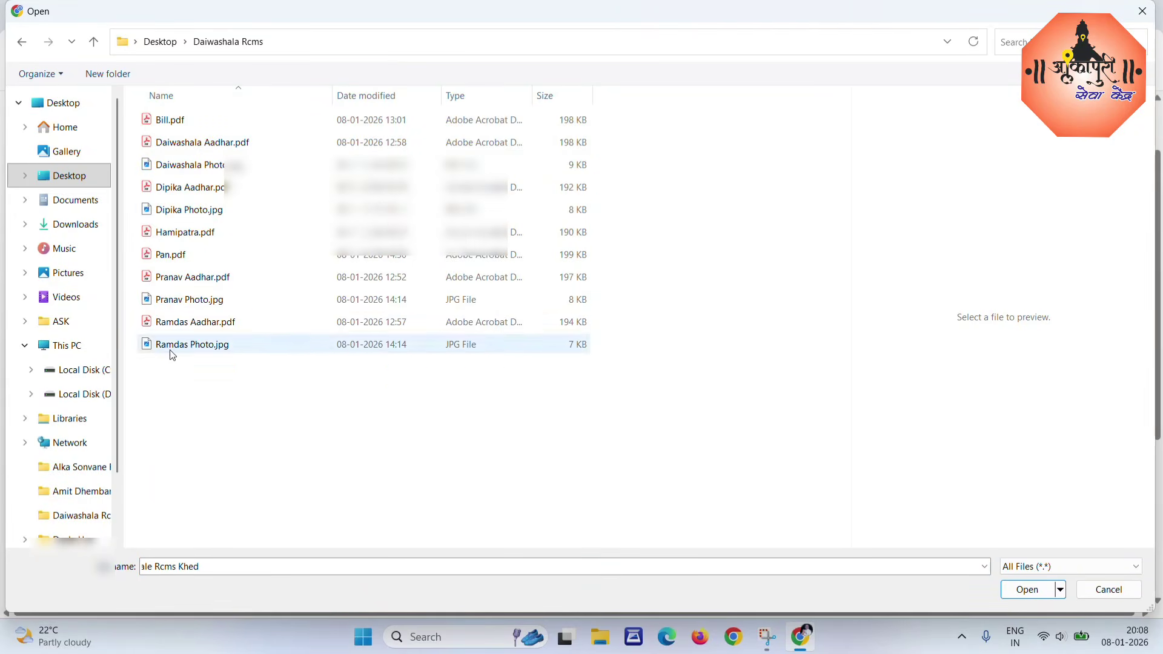
left_click(225, 165)
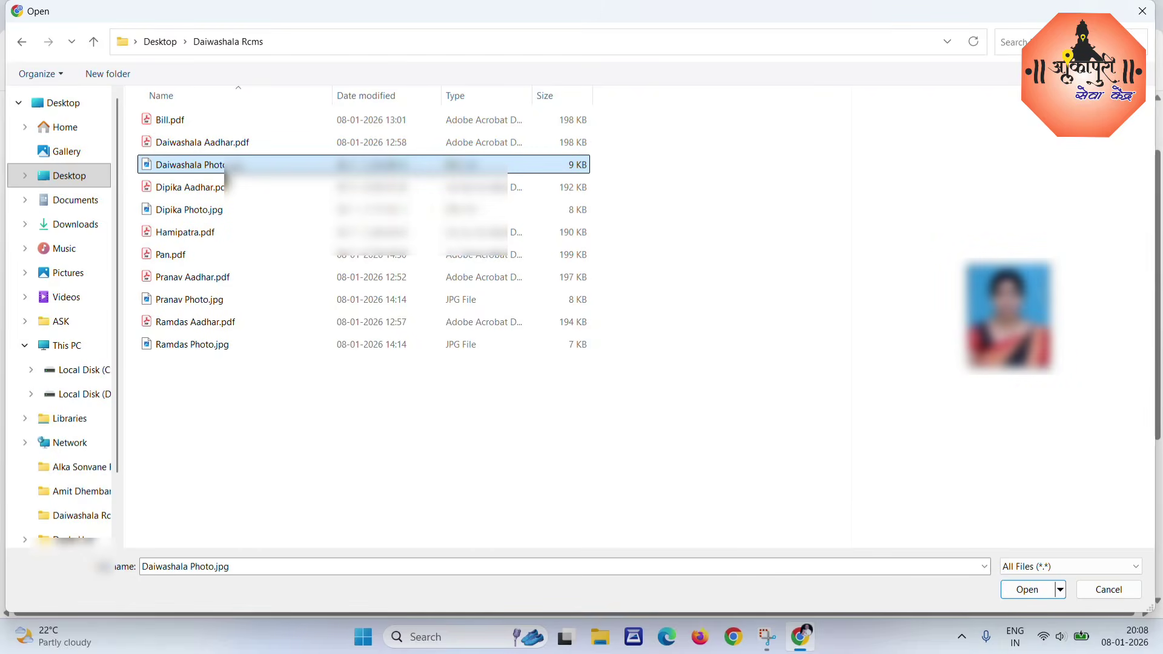
left_click(1036, 588)
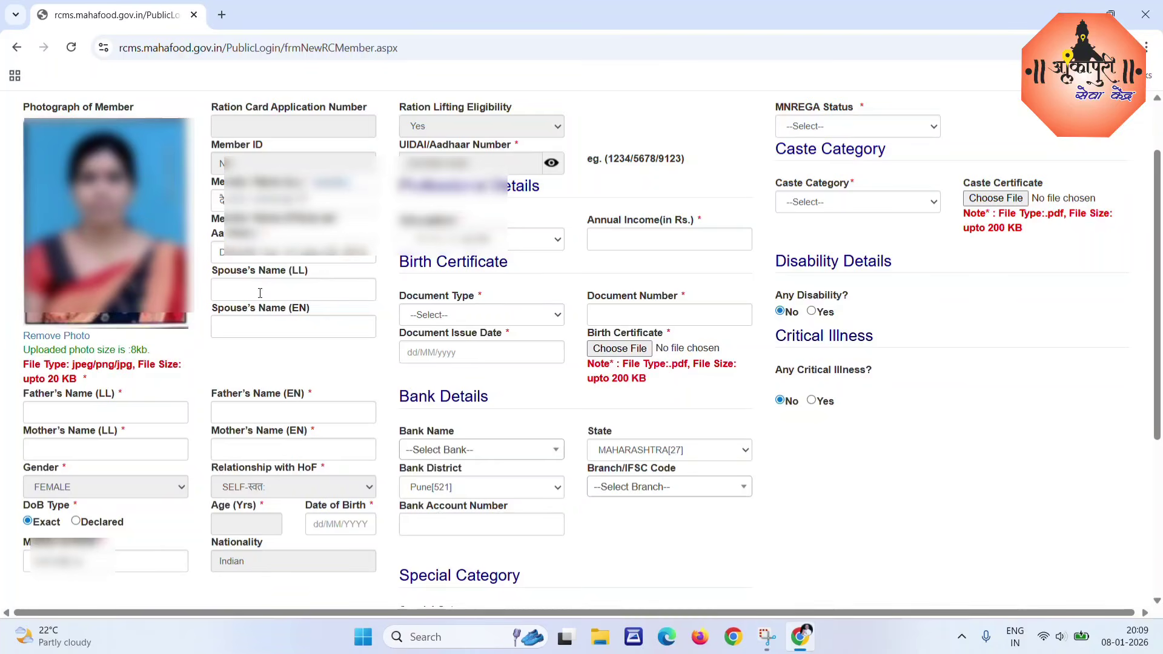
Enter F as the father's name and Mi as the mother's name in local language, filling the English fields
left_click(62, 413)
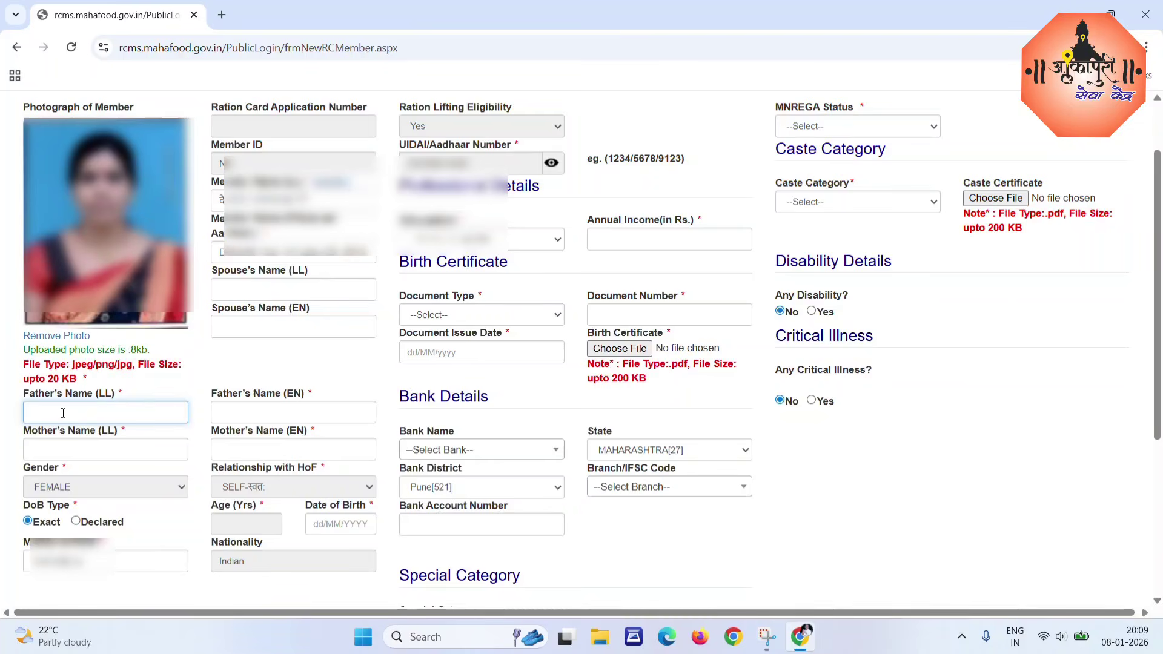
type("f")
key("Tab")
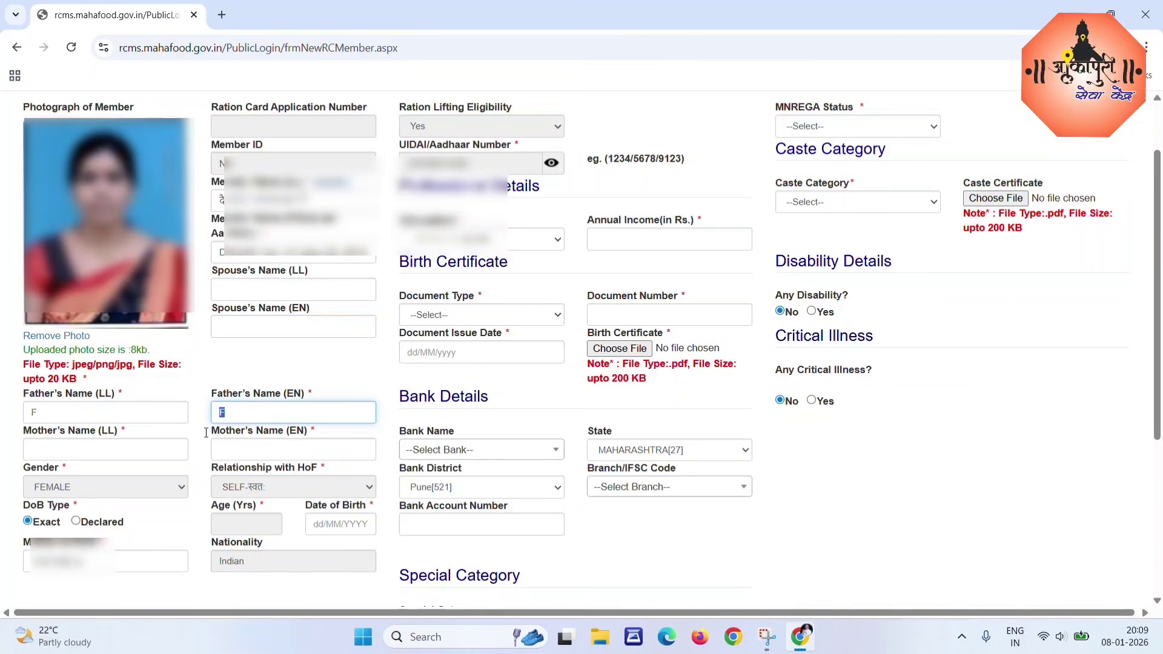
left_click(49, 449)
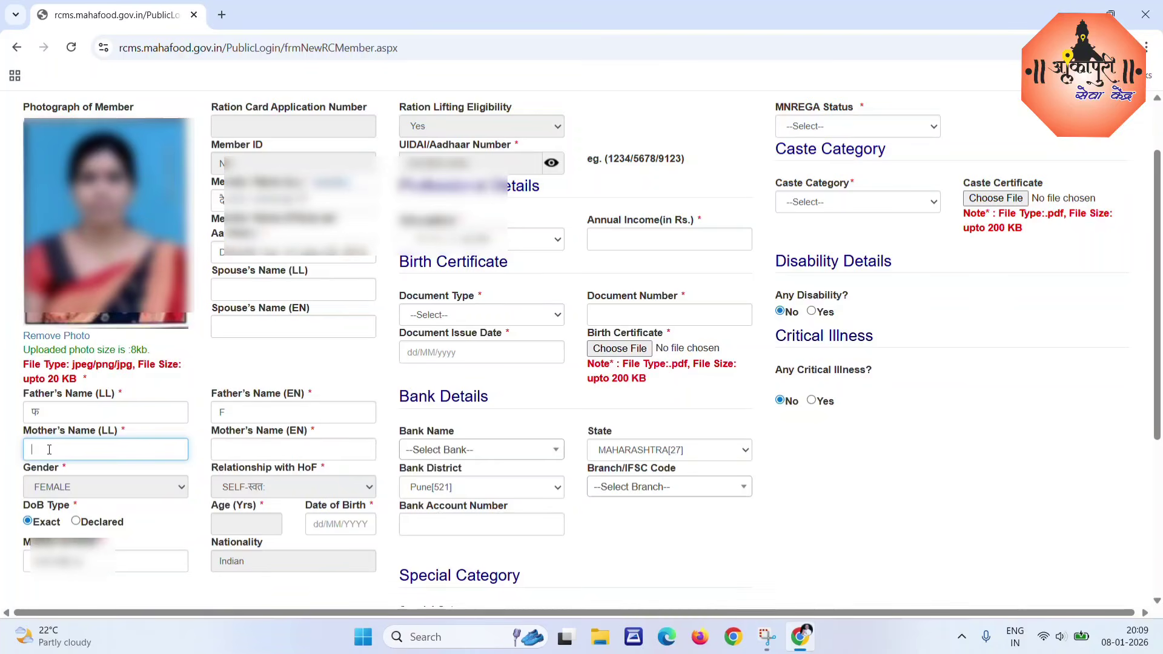
type("mi")
key("Tab")
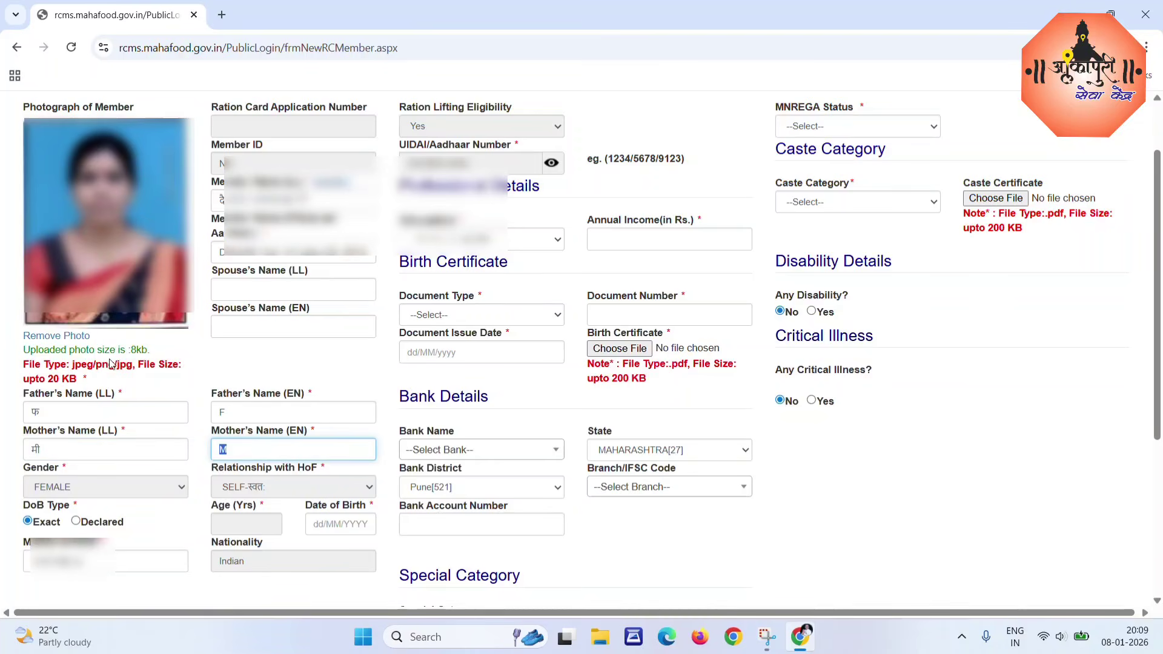
Set the DoB type to Exact and enter the member's date of birth
left_click(27, 521)
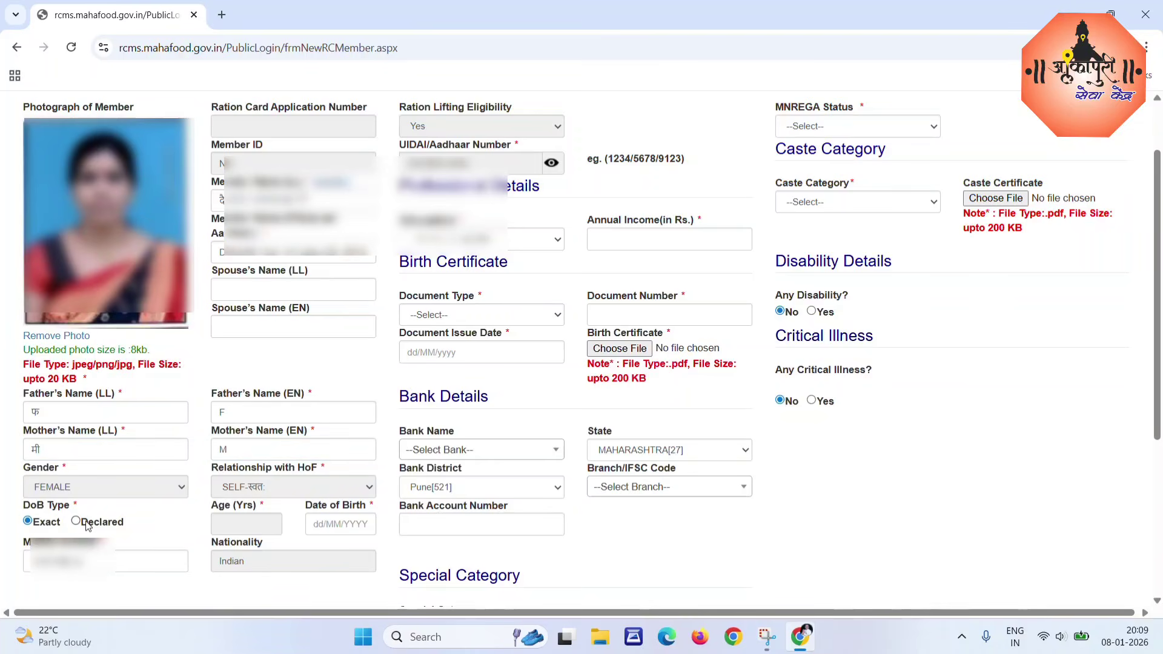
left_click(318, 526)
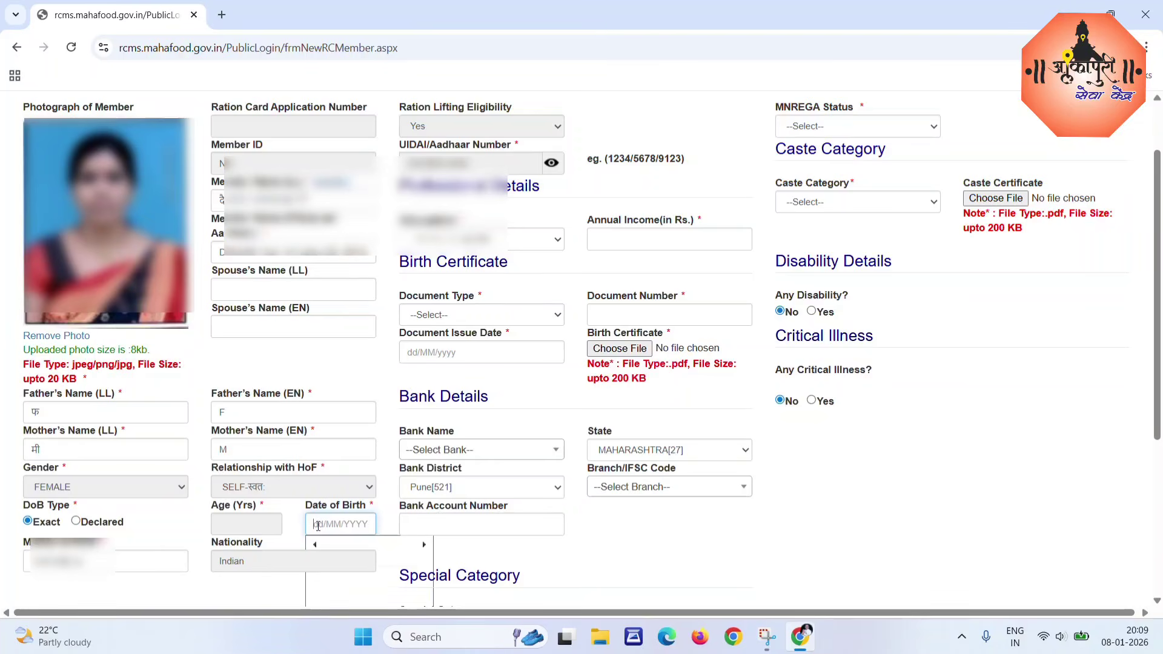
type("15/01/1993")
key("Tab")
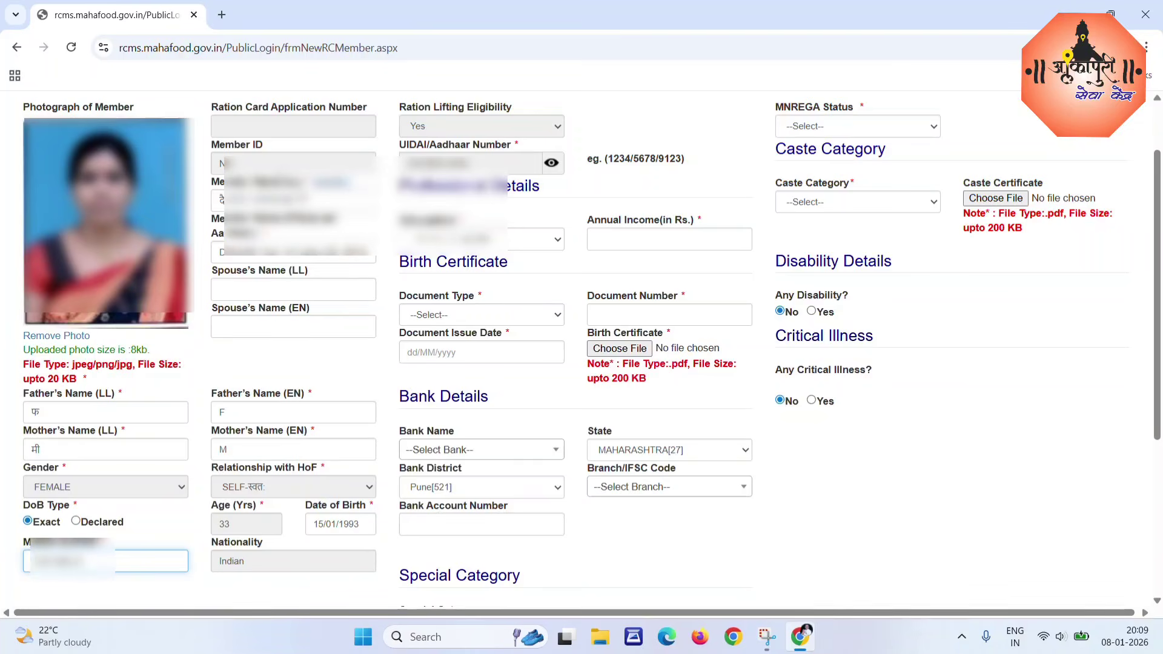
Enter the spouse's name in local language so the English spouse name fills in
left_click(227, 288)
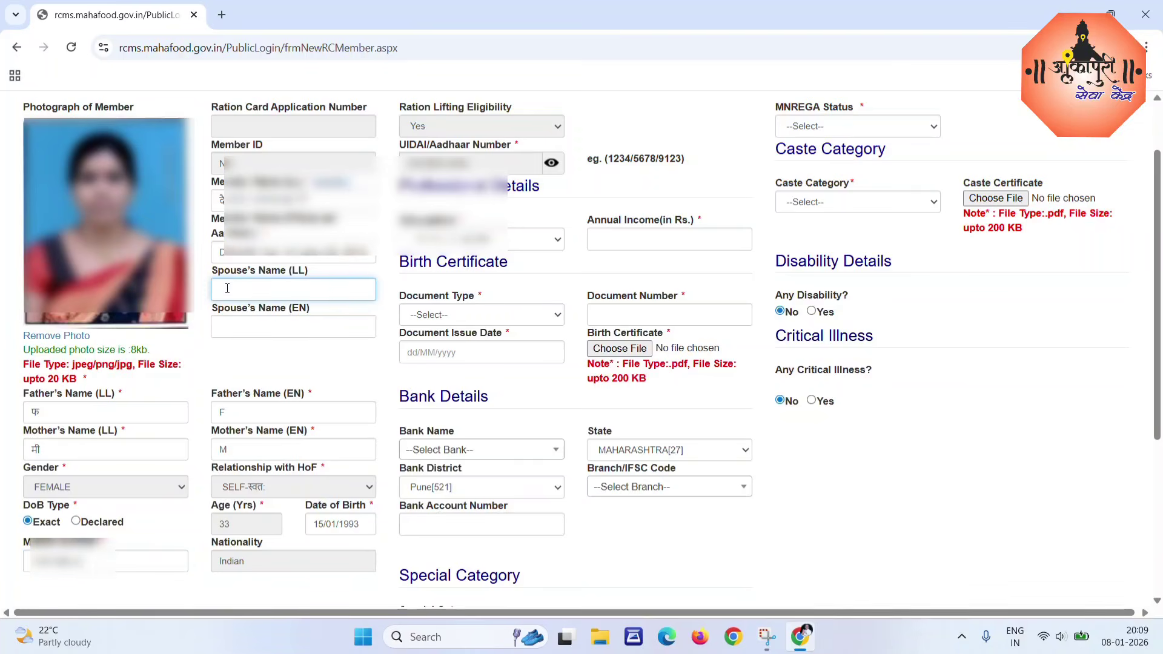
type("RAMDAS")
key("Tab")
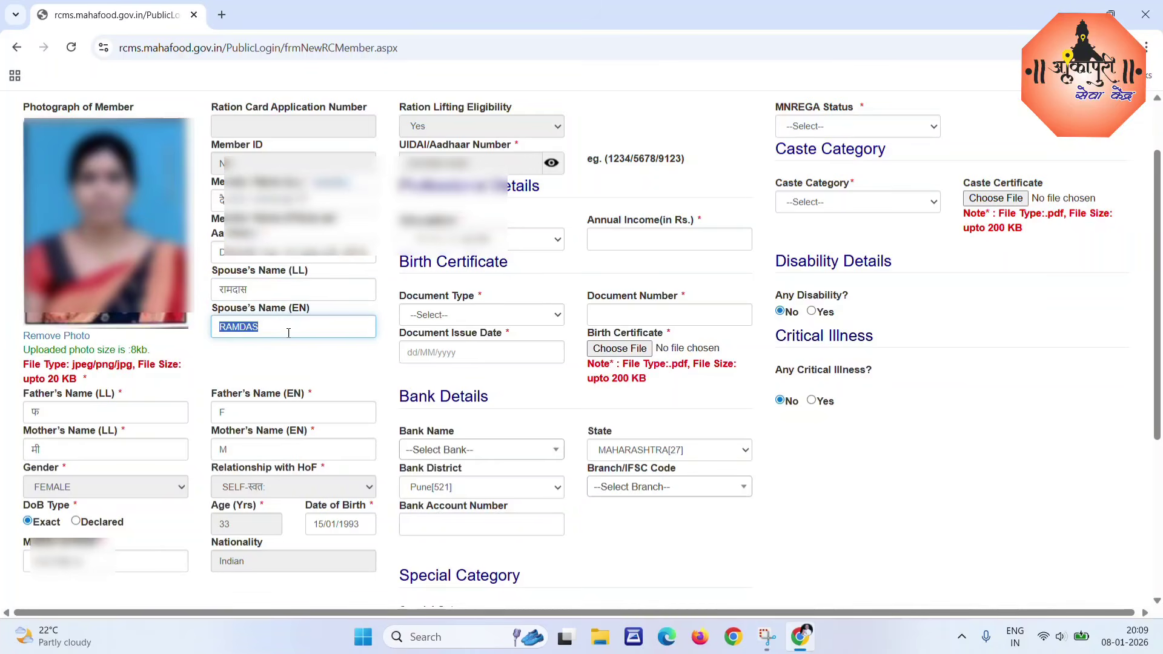
Set the occupation to HOUSE WIFE and the annual income to 00
left_click(533, 239)
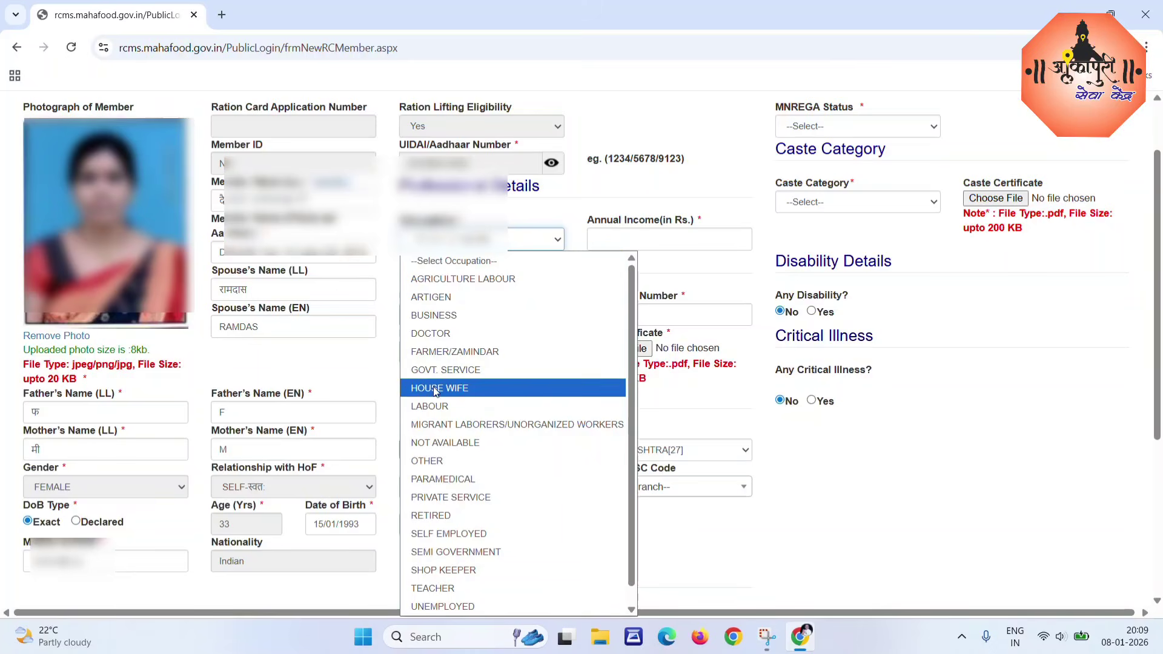
left_click(457, 391)
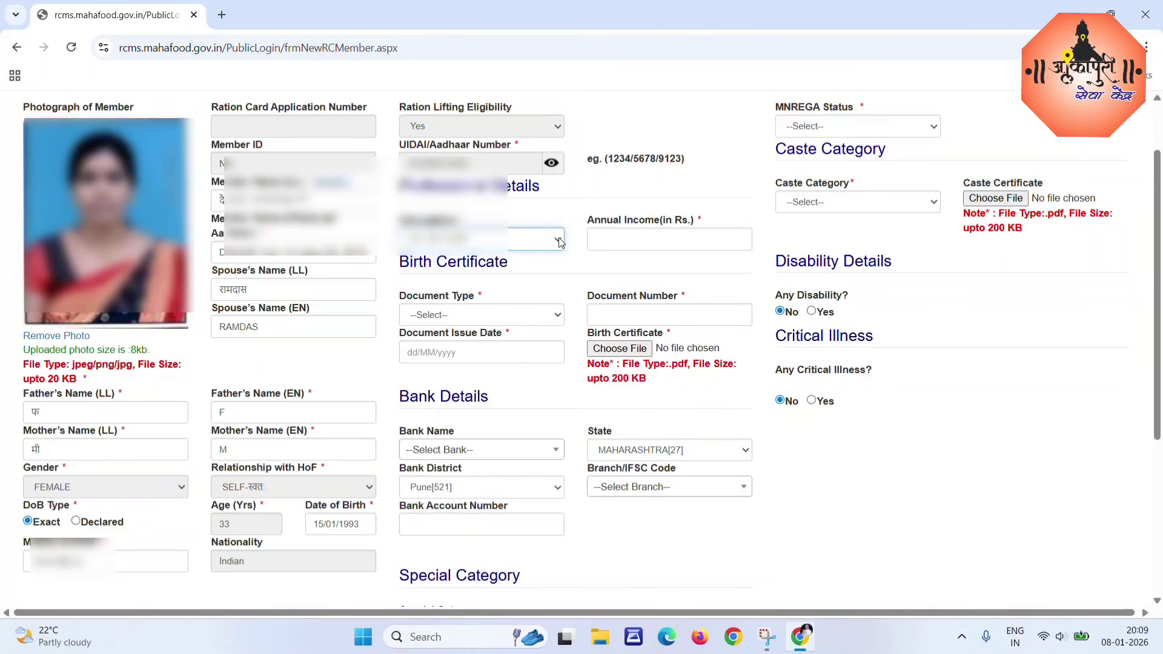
left_click(628, 240)
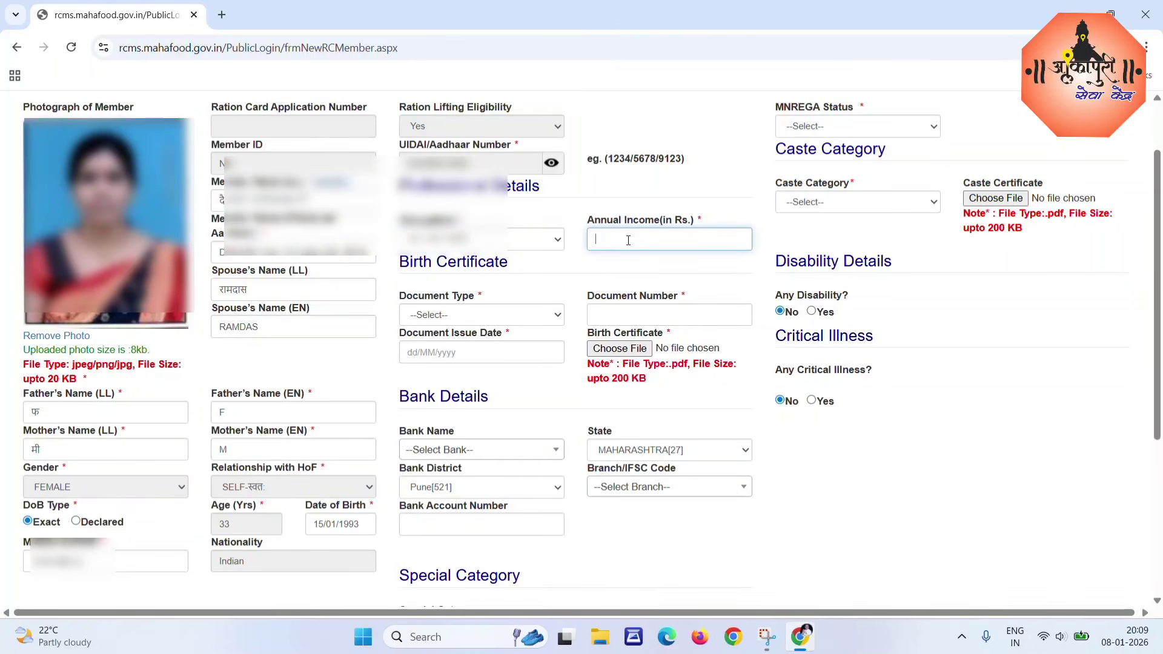
type("00")
Choose Others as the birth certificate document type and enter the document number
left_click(431, 315)
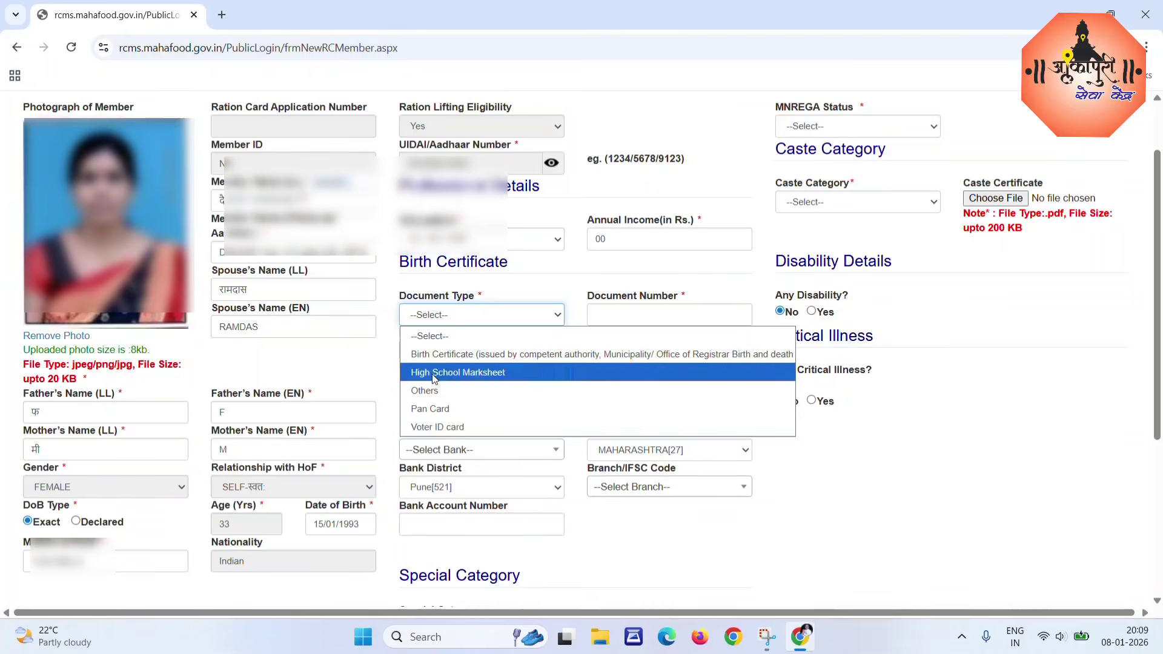
left_click(428, 390)
left_click(608, 315)
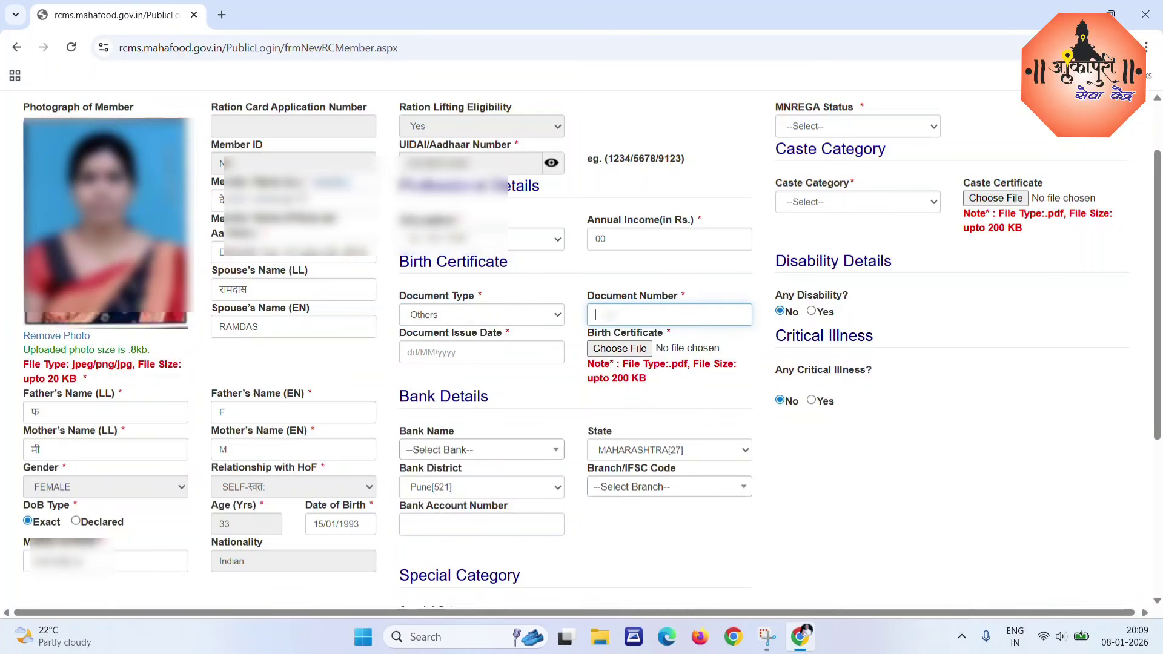
type("555555555555")
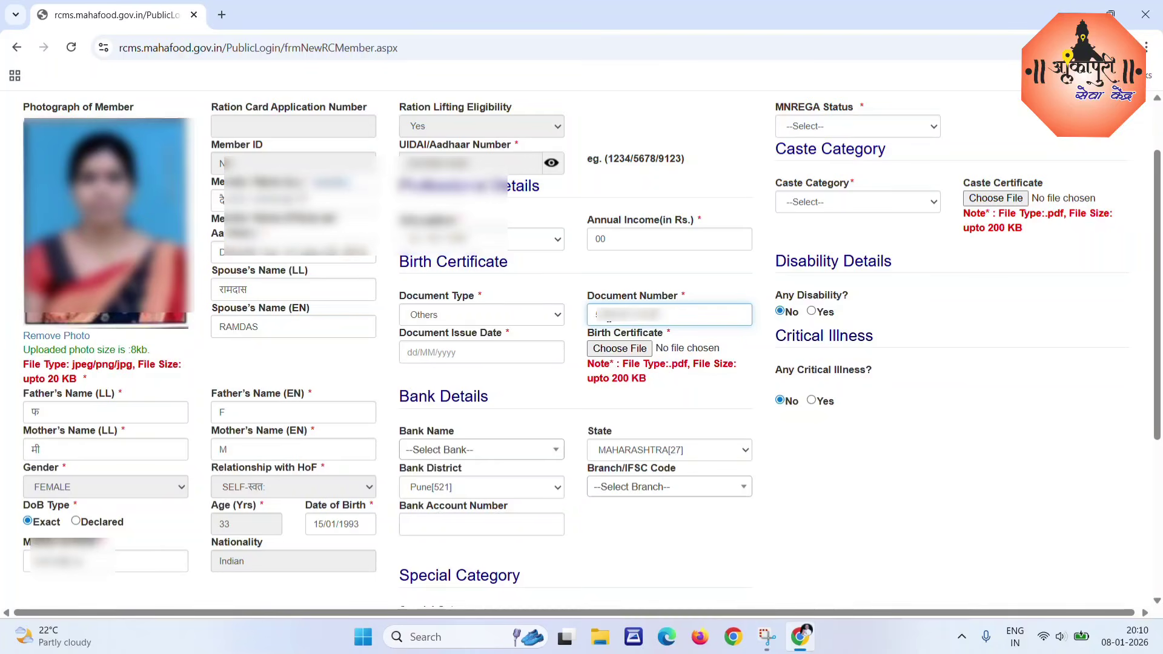
Set the birth certificate's document issue date to 15/01/1993
left_click(425, 354)
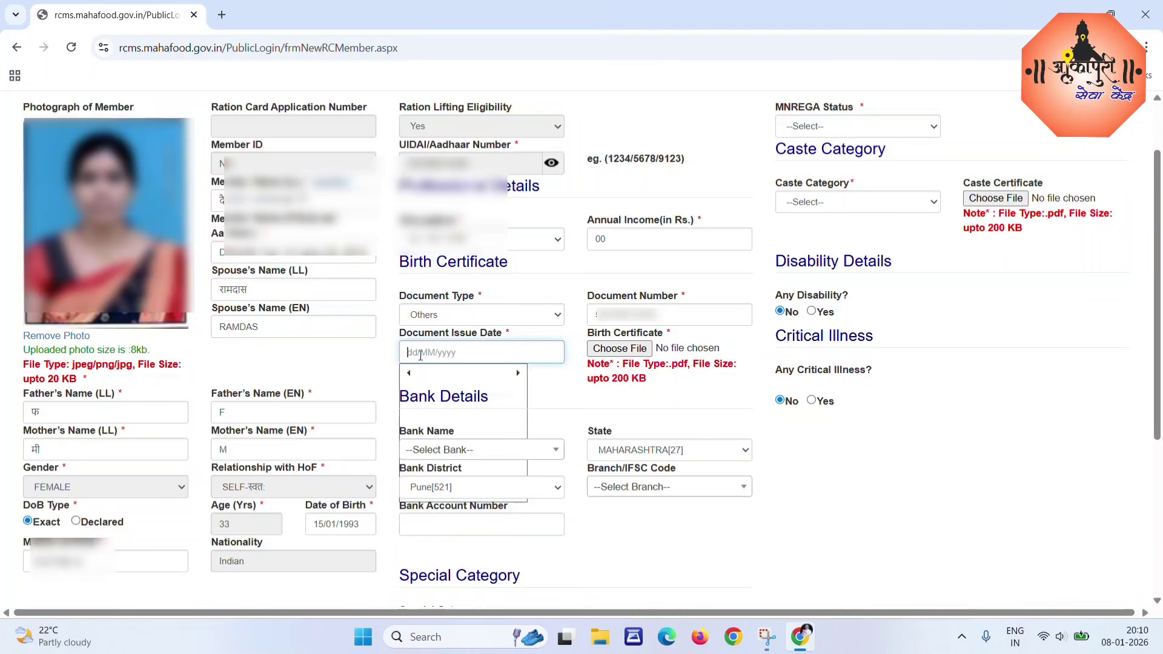
type("15/01/1993")
key("Tab")
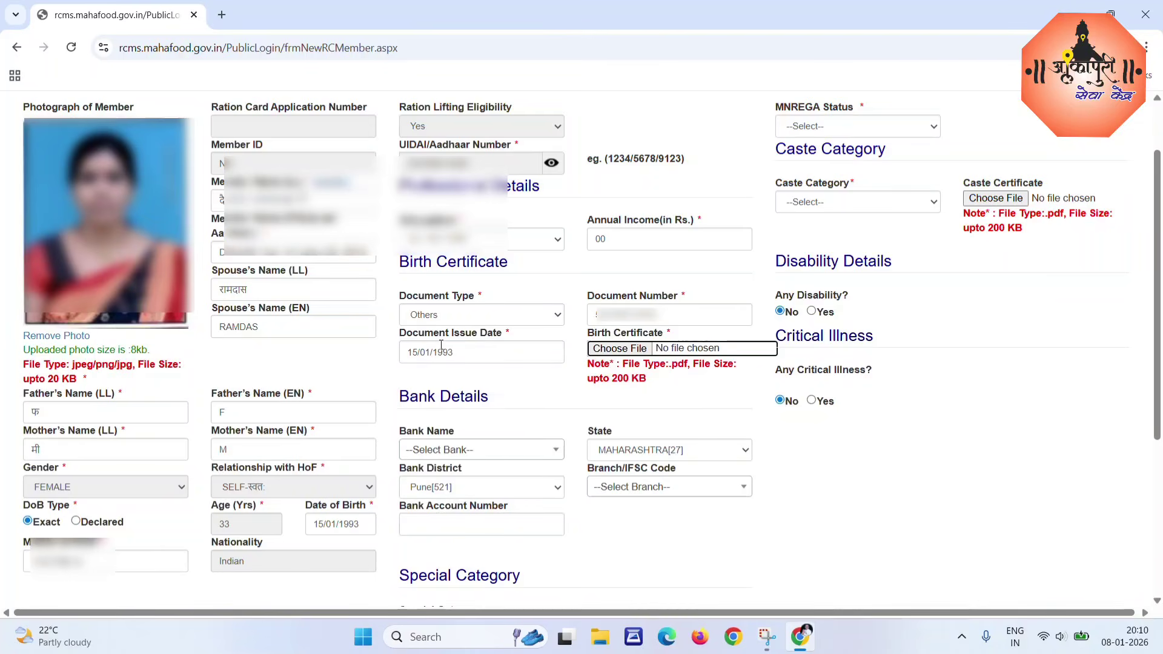
Upload the member's Aadhaar PDF from the Daiwashala Rcms folder as the birth certificate file
left_click(616, 350)
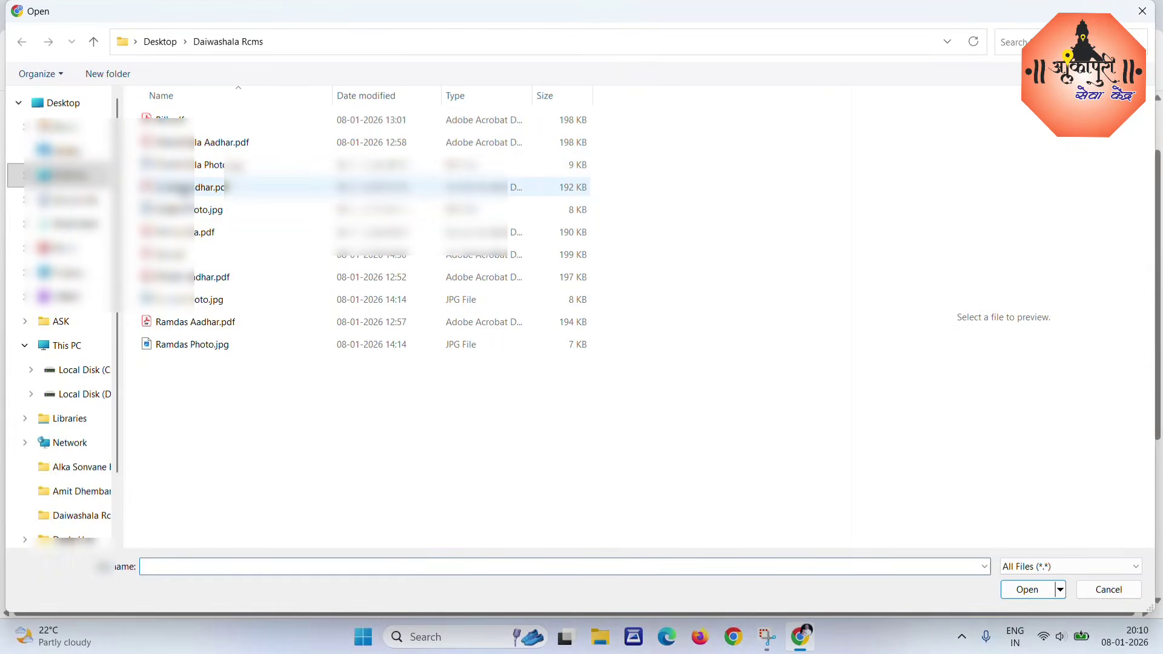
left_click(209, 187)
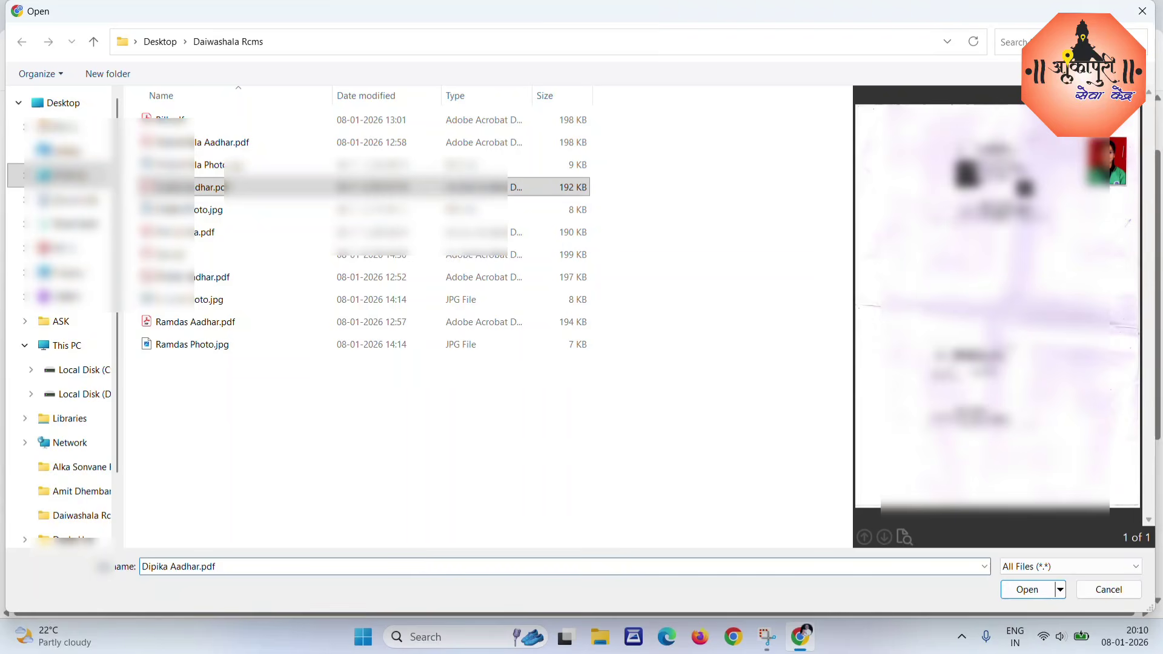
left_click(1107, 74)
left_click(1027, 589)
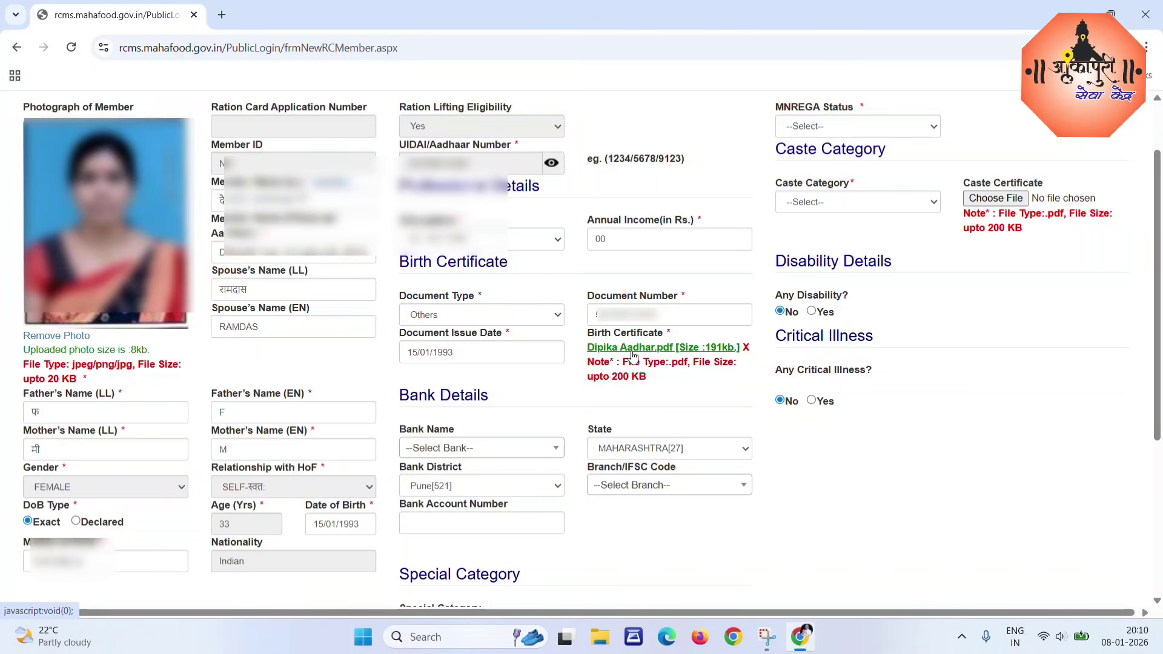
left_click(466, 450)
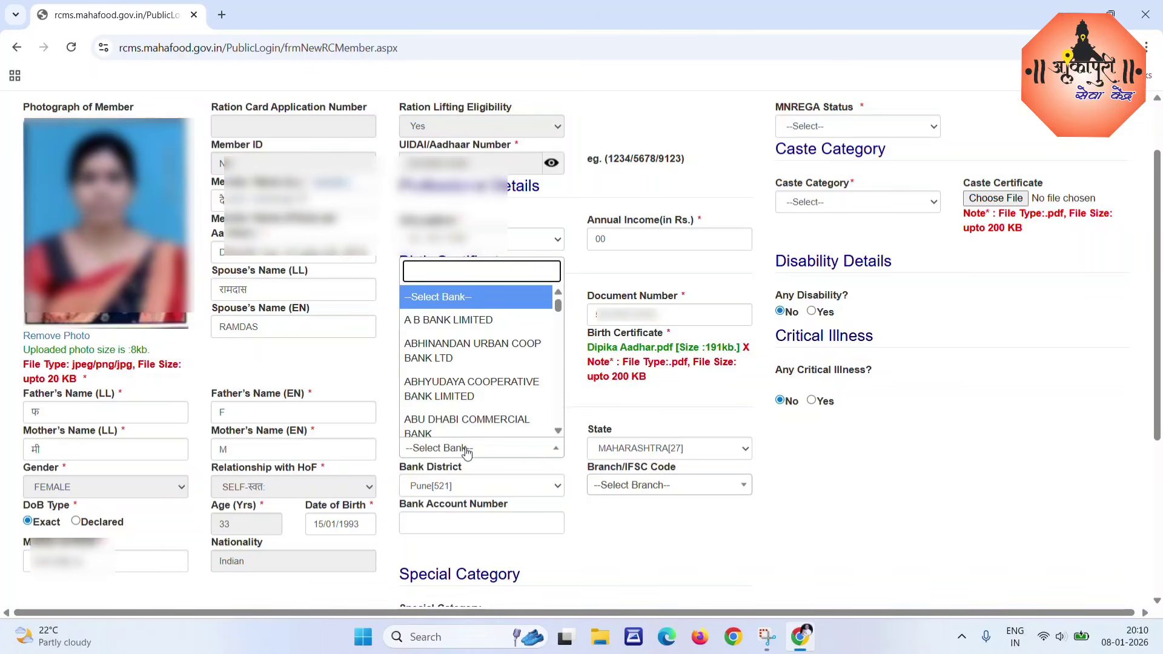
left_click(465, 451)
left_click(654, 449)
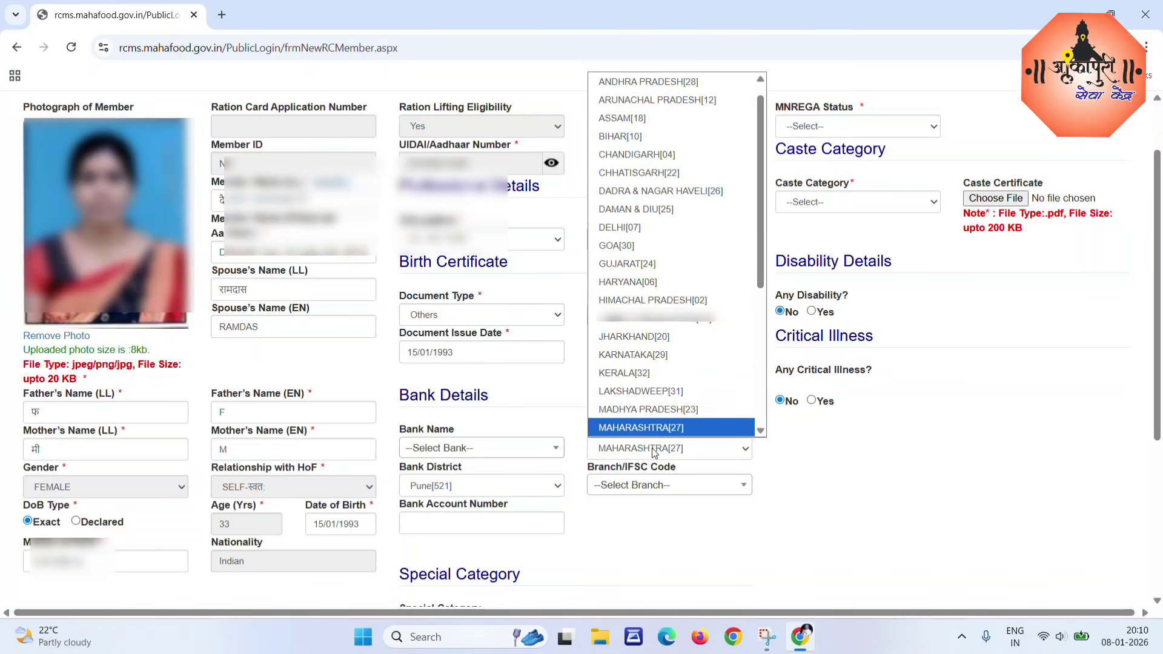
left_click(654, 451)
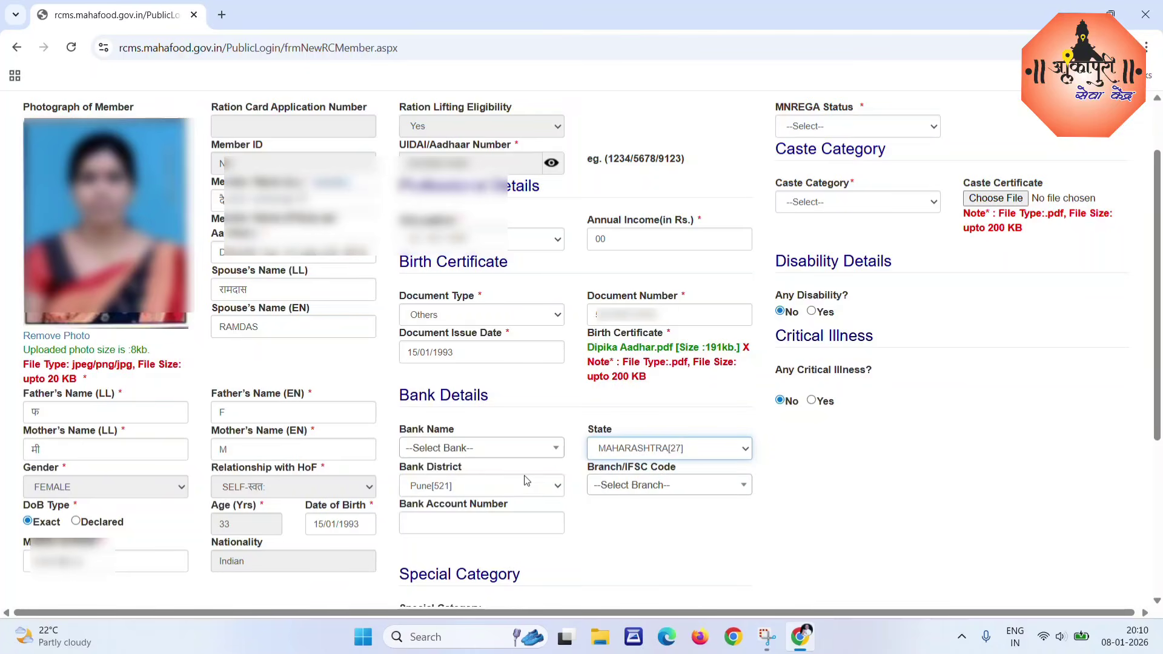
left_click(463, 455)
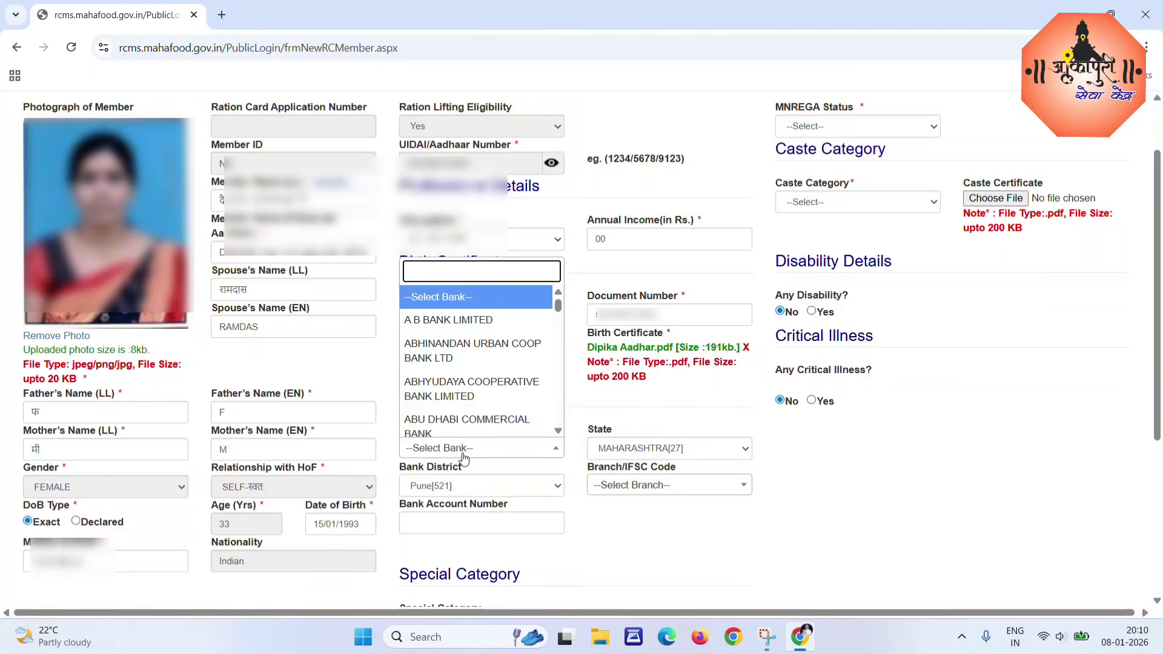
left_click(464, 451)
left_click(654, 448)
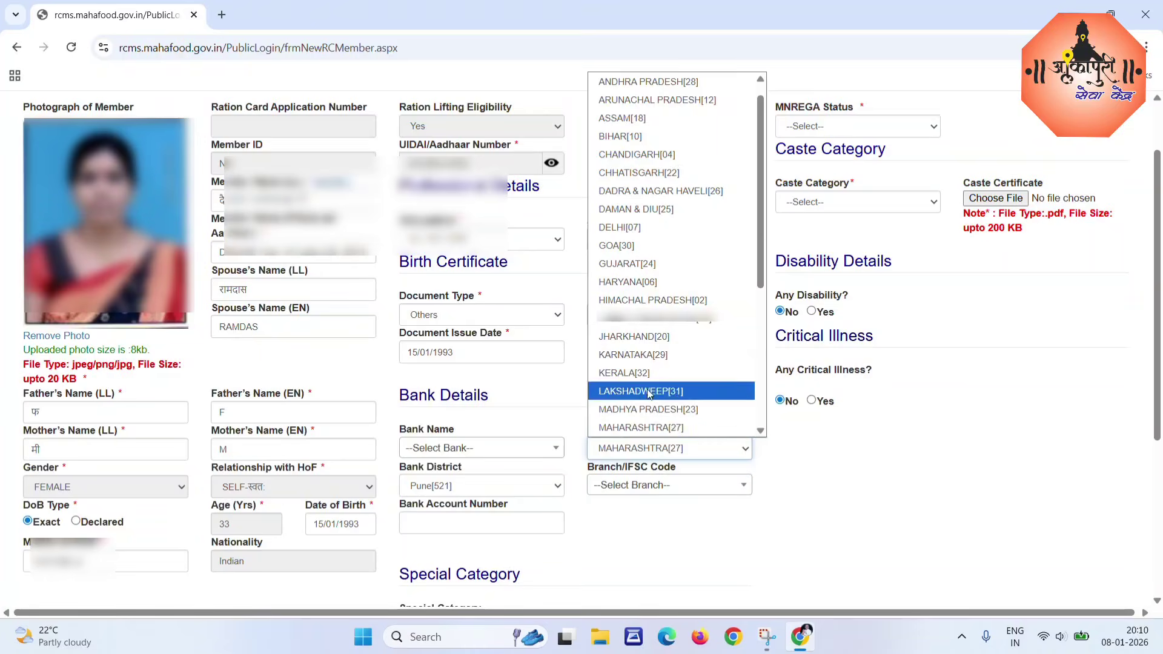
scroll(656, 242, "down", 4)
left_click(592, 515)
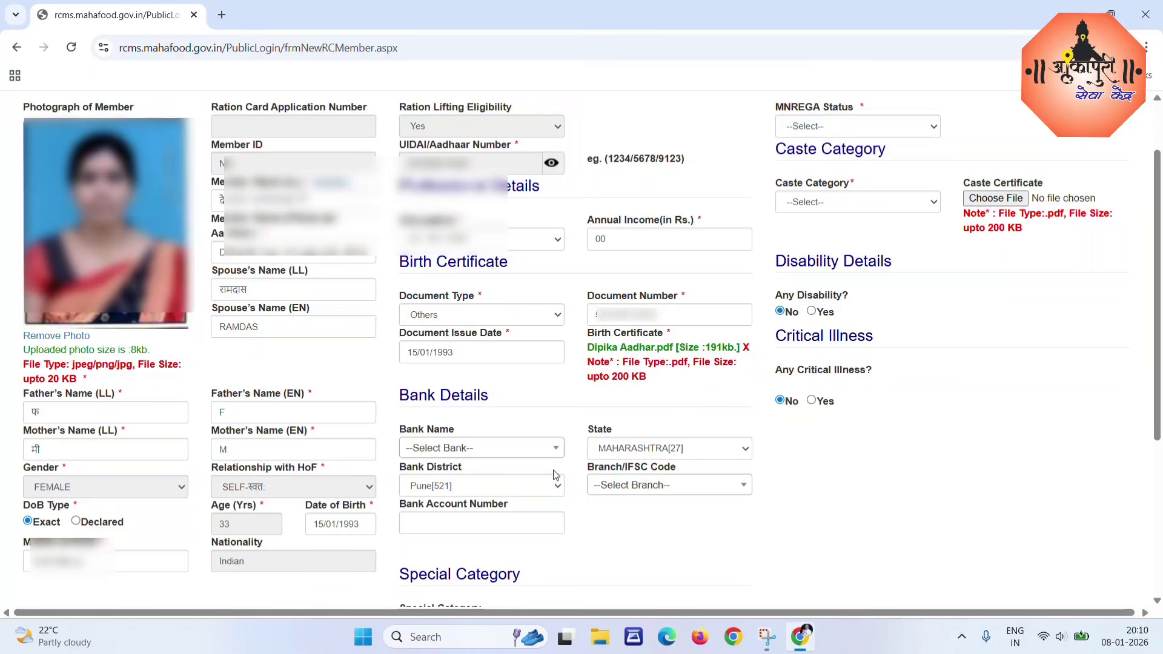
Set the MNREGA status to No
left_click(836, 129)
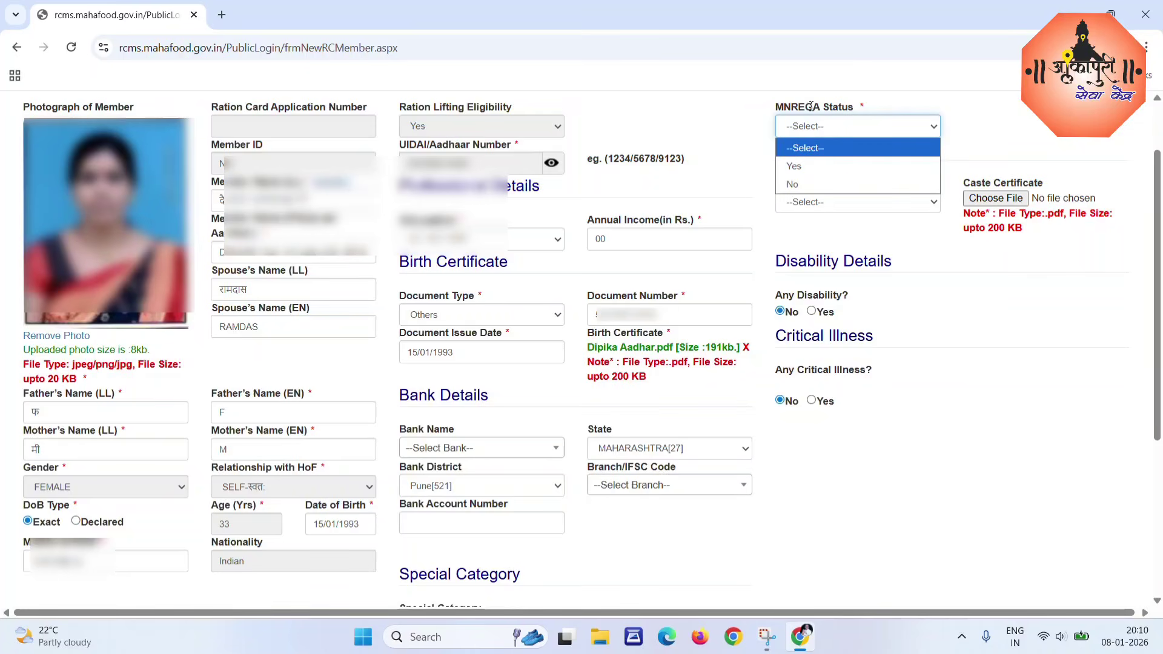
left_click(792, 185)
left_click(791, 184)
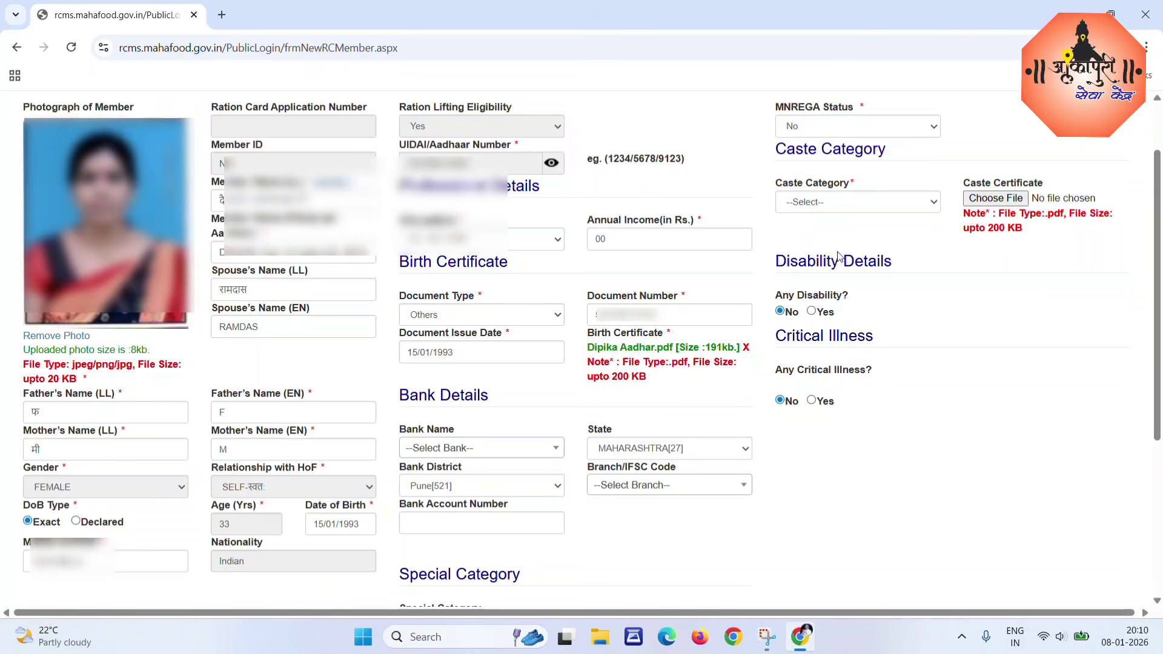
Set the caste category to GENERAL and upload the member's Aadhaar PDF as the caste certificate
left_click(820, 203)
left_click(984, 200)
left_click(222, 185)
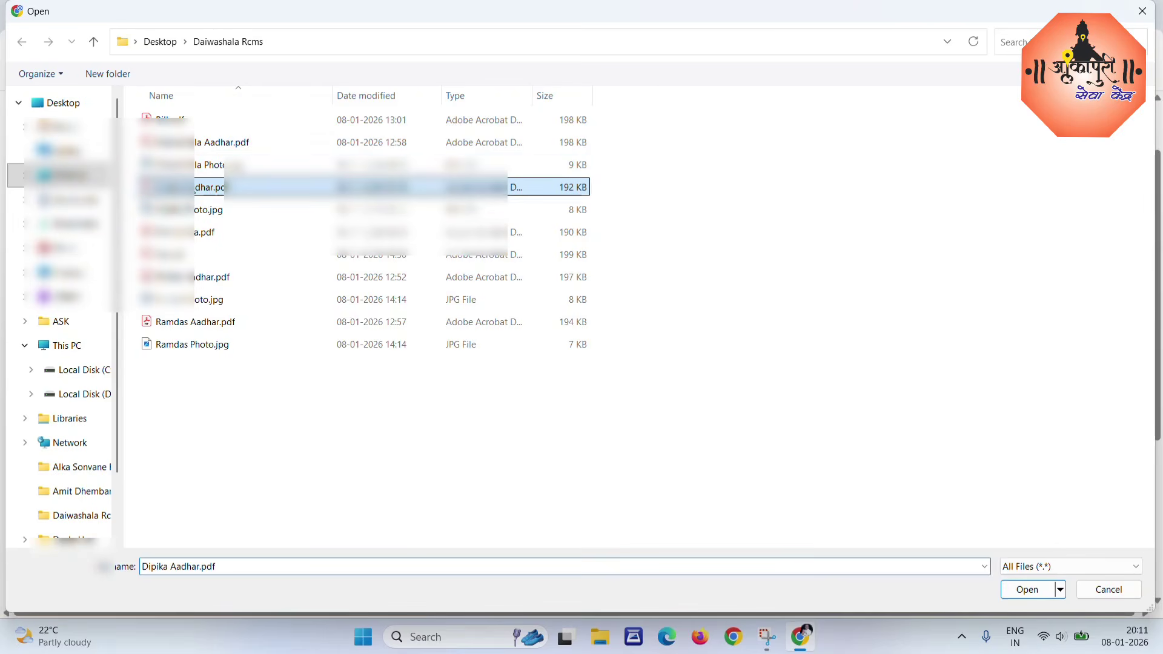
left_click(1025, 591)
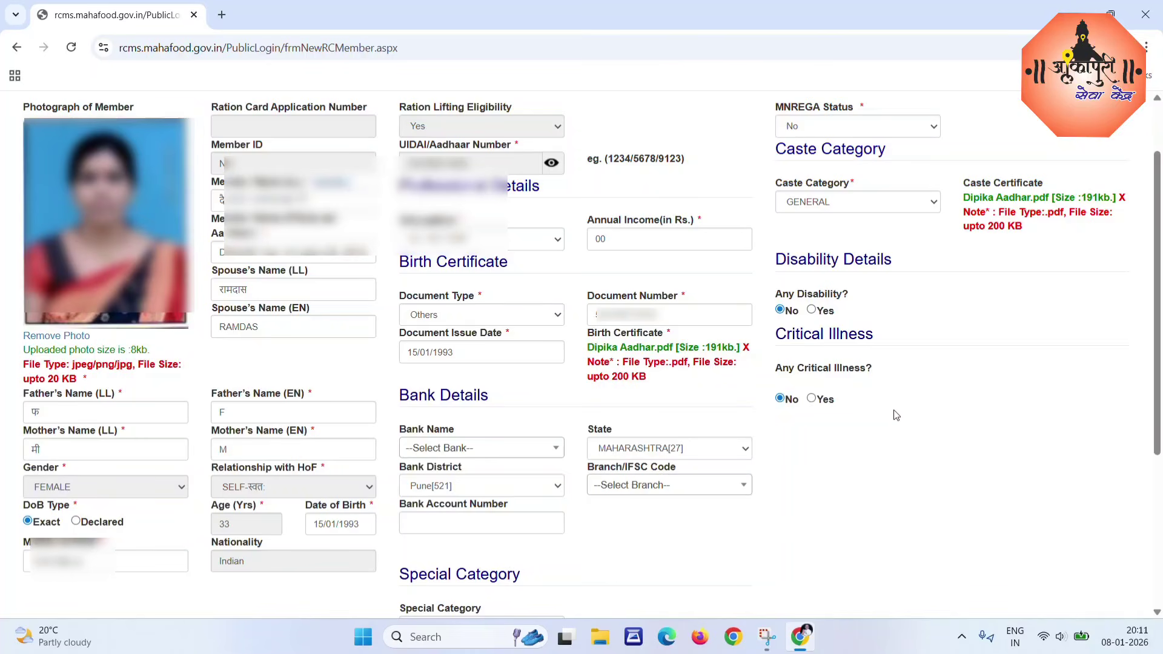
Set the special category to NO SPECIAL CATEGORY
scroll(941, 409, "down", 4)
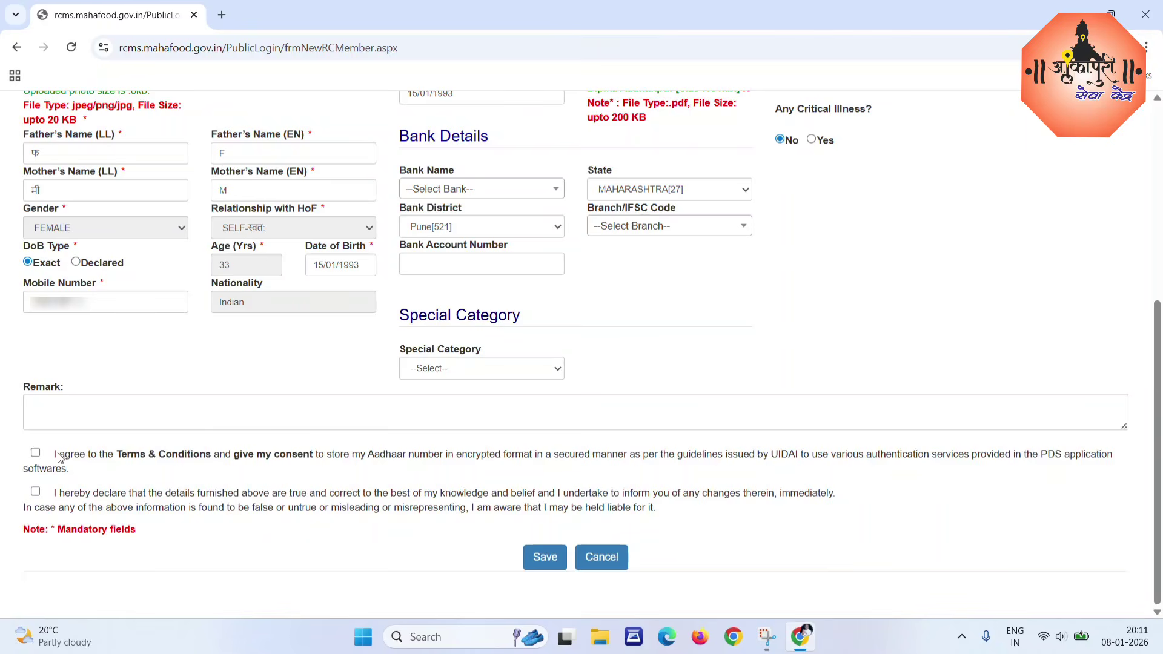
left_click(453, 374)
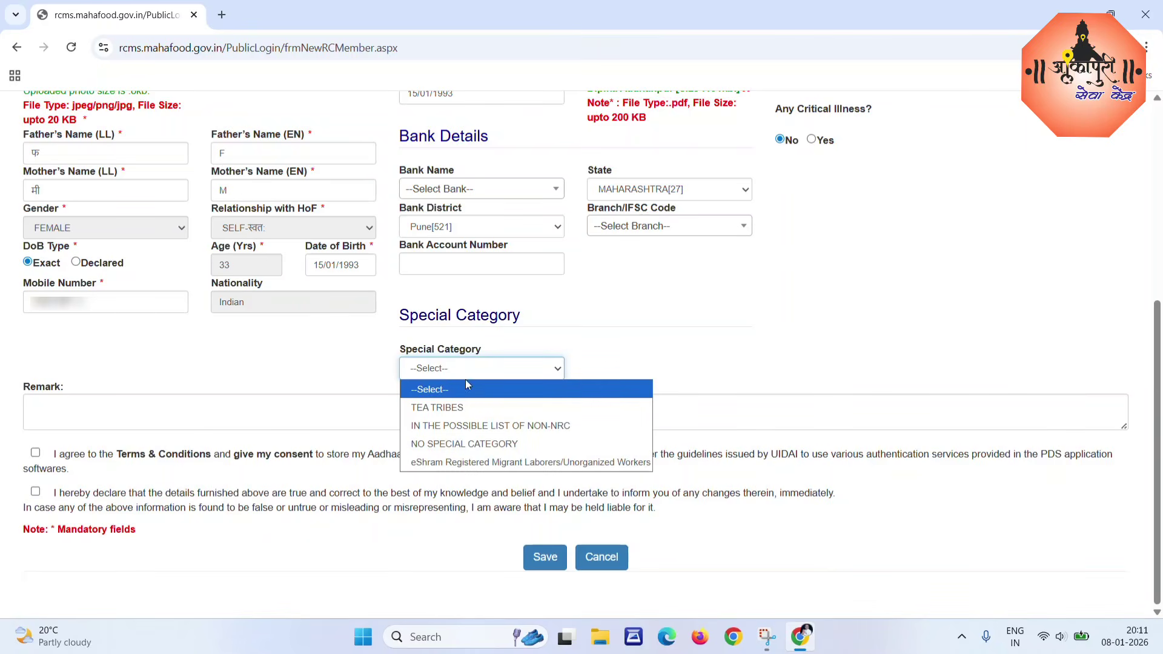
left_click(472, 446)
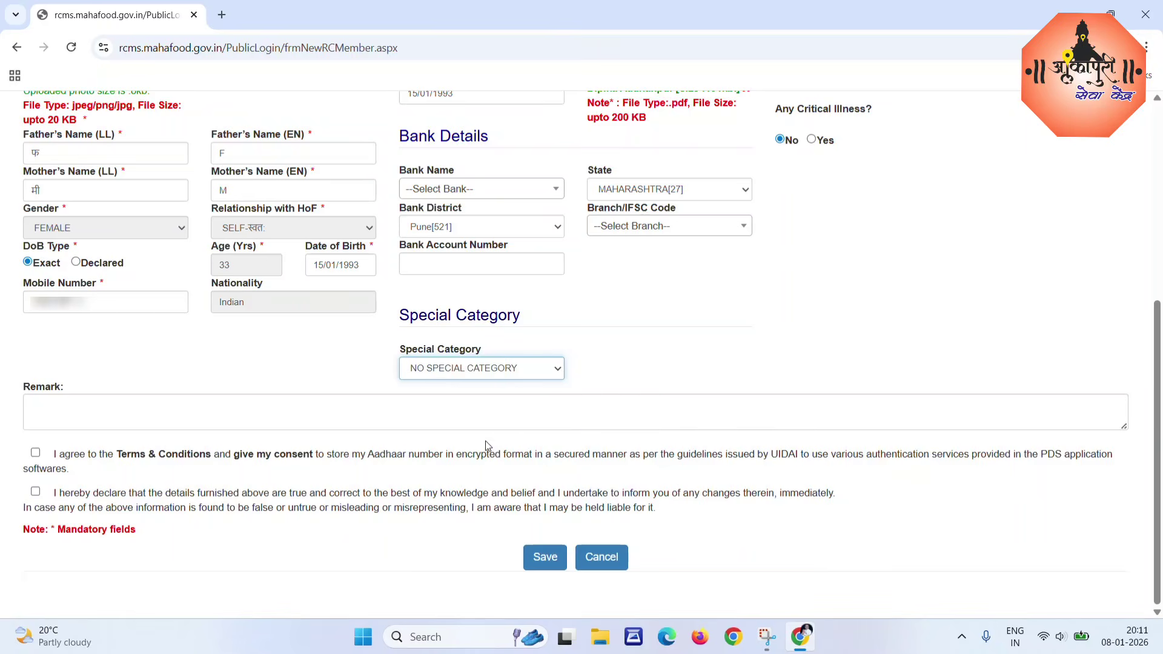
Accept both consent and declaration statements and save the member details, confirming the prompts
left_click(35, 453)
left_click(35, 491)
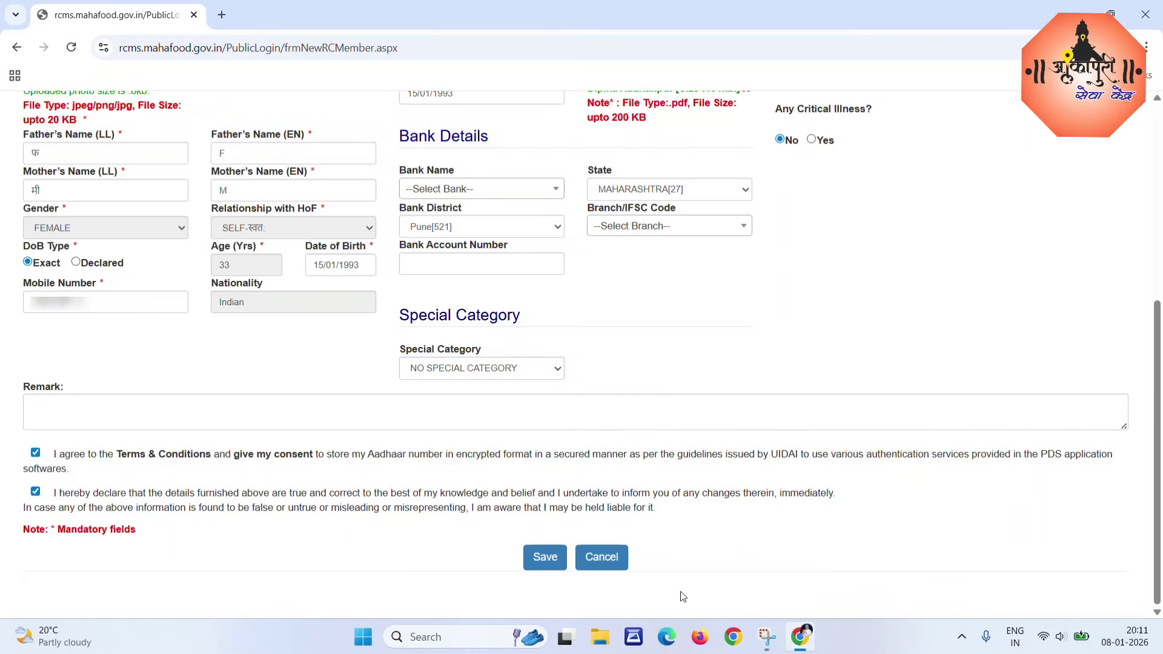
left_click(543, 564)
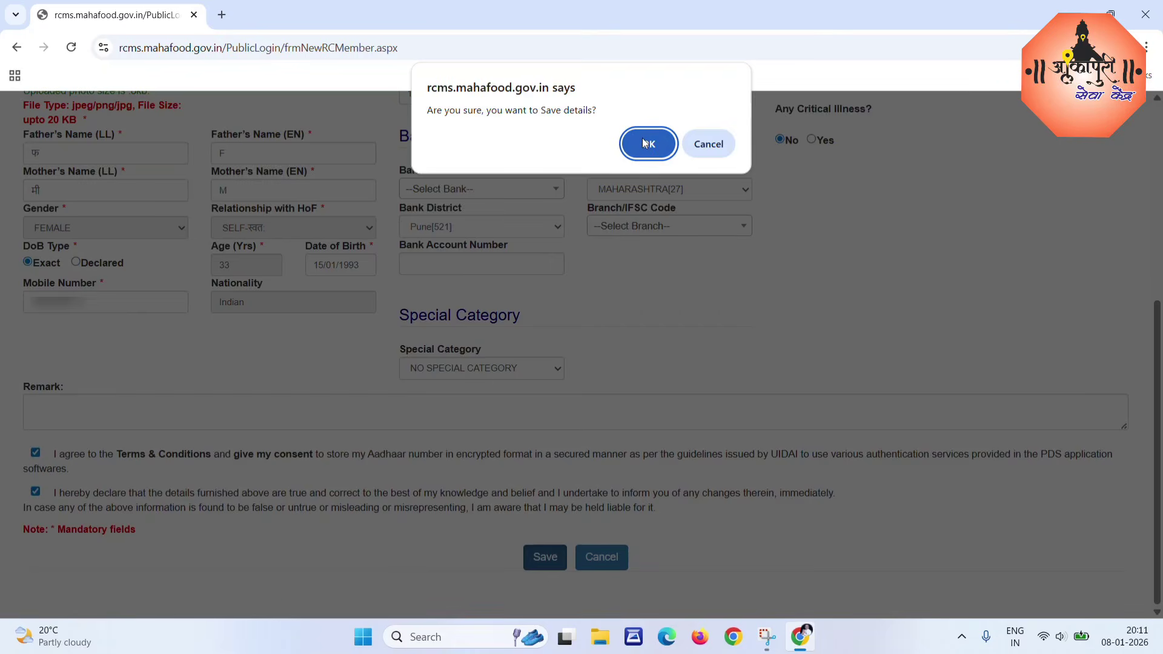
key("Return")
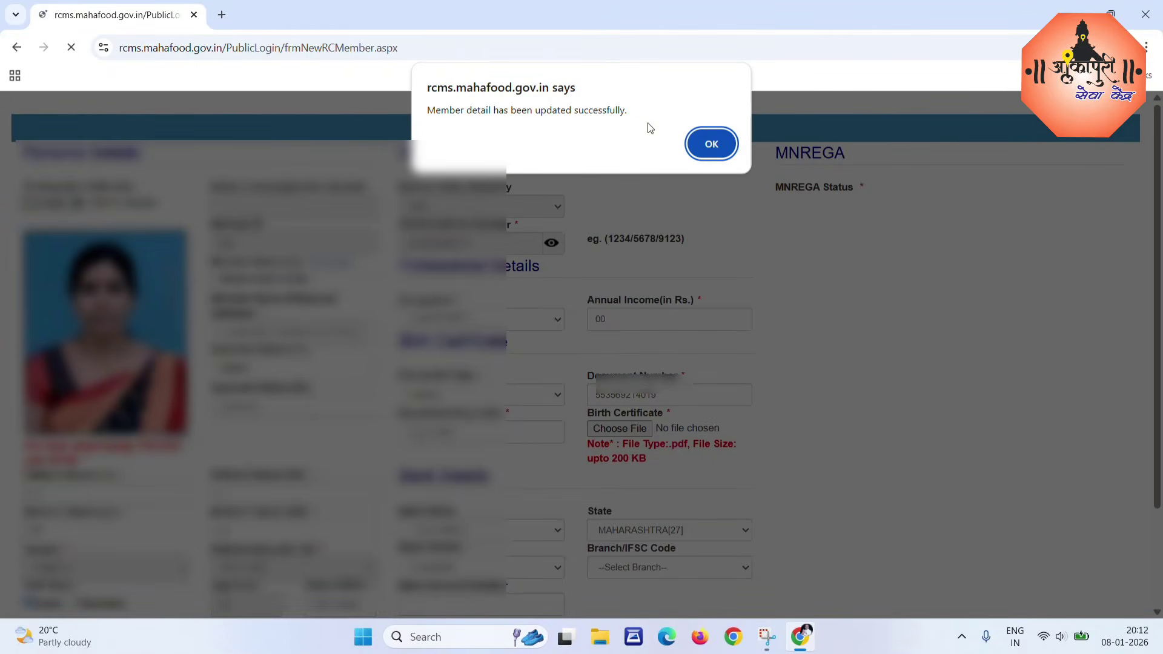
left_click(711, 144)
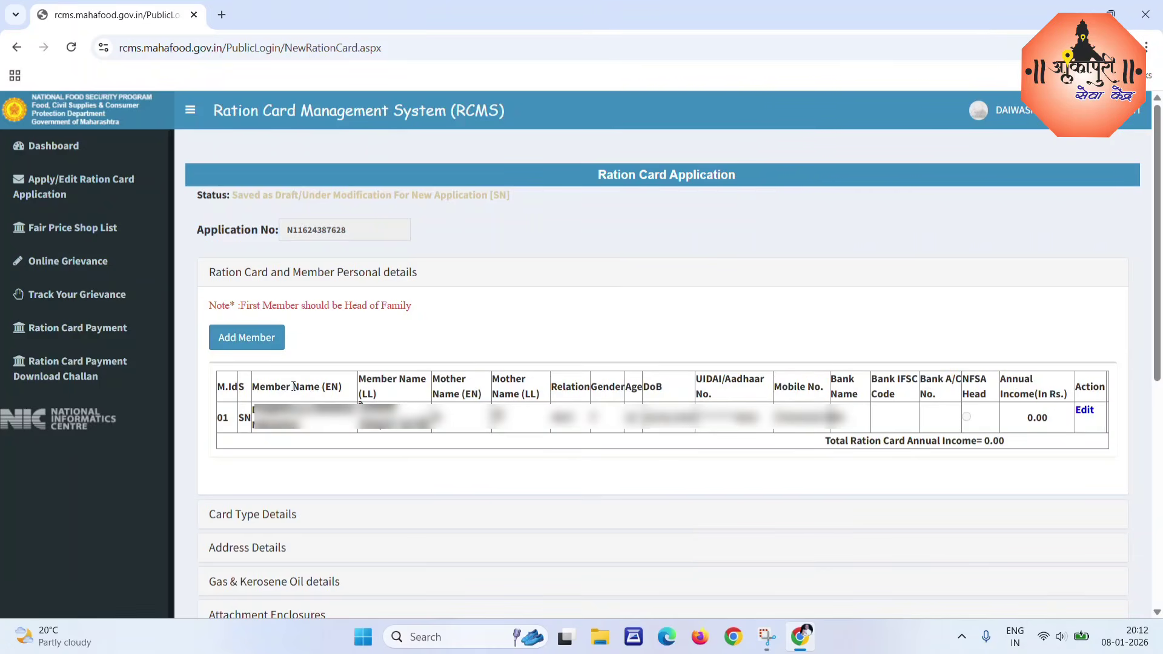
Add a new member and upload the spouse's photo JPG as the member photograph
left_click(248, 338)
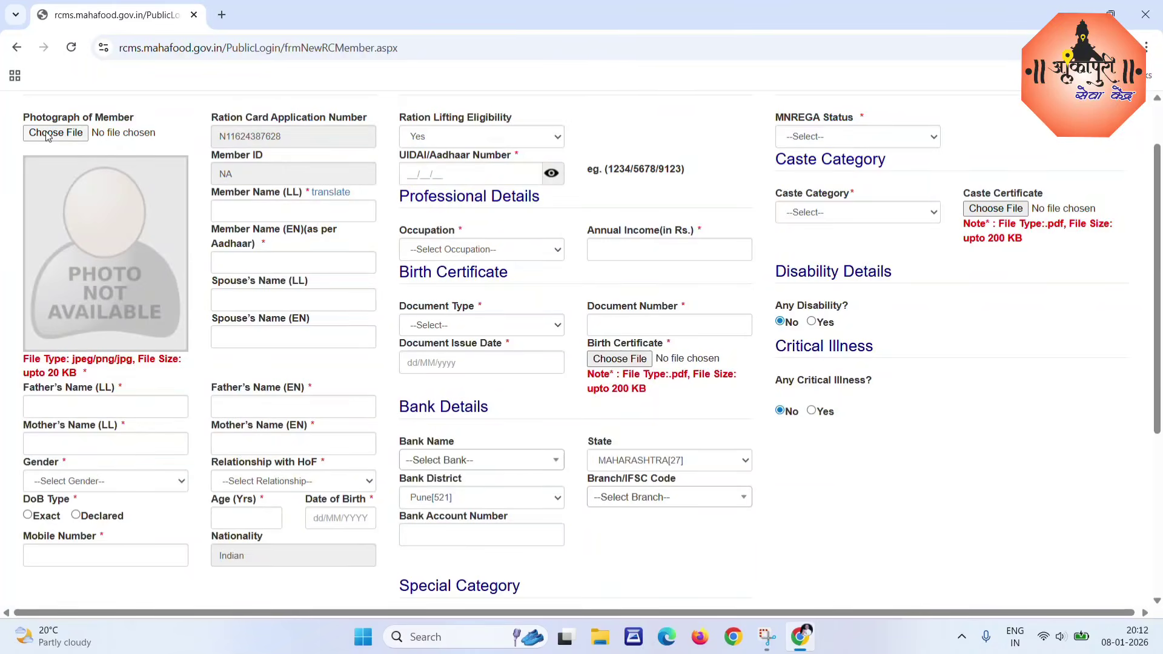
left_click(48, 134)
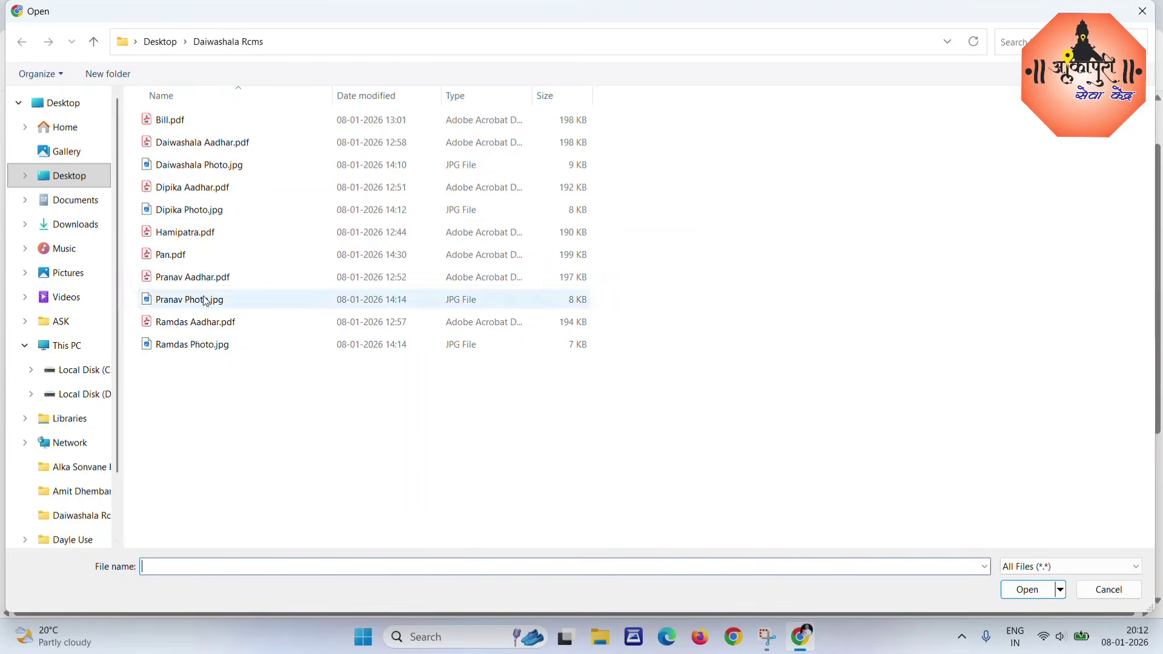
left_click(189, 345)
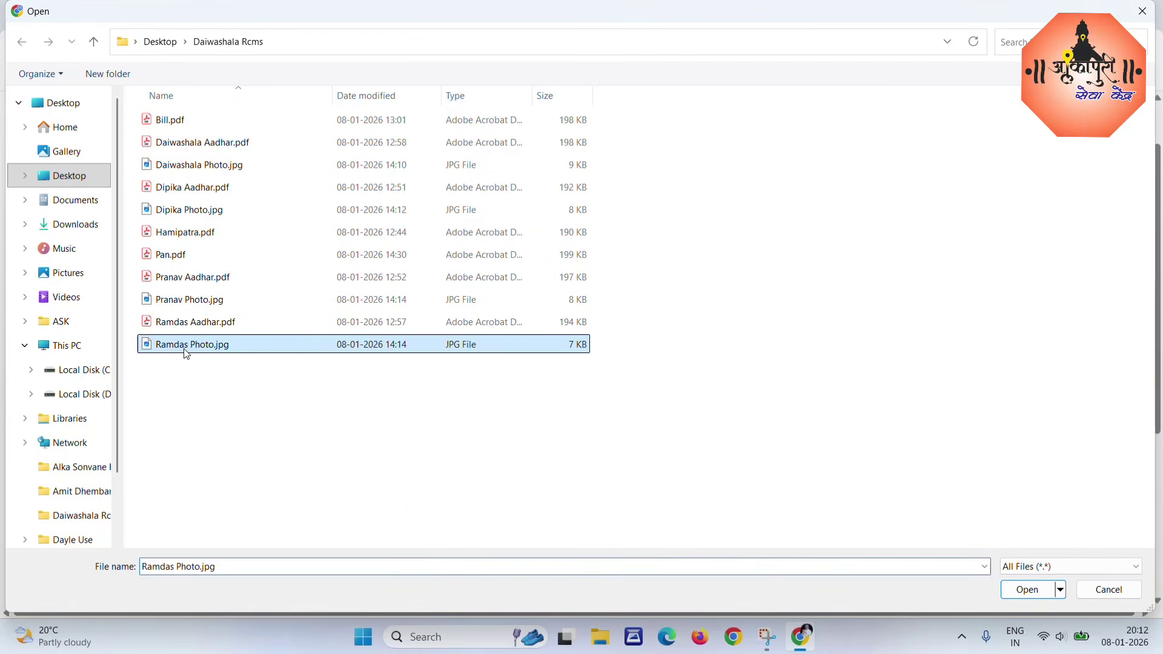
left_click(1026, 590)
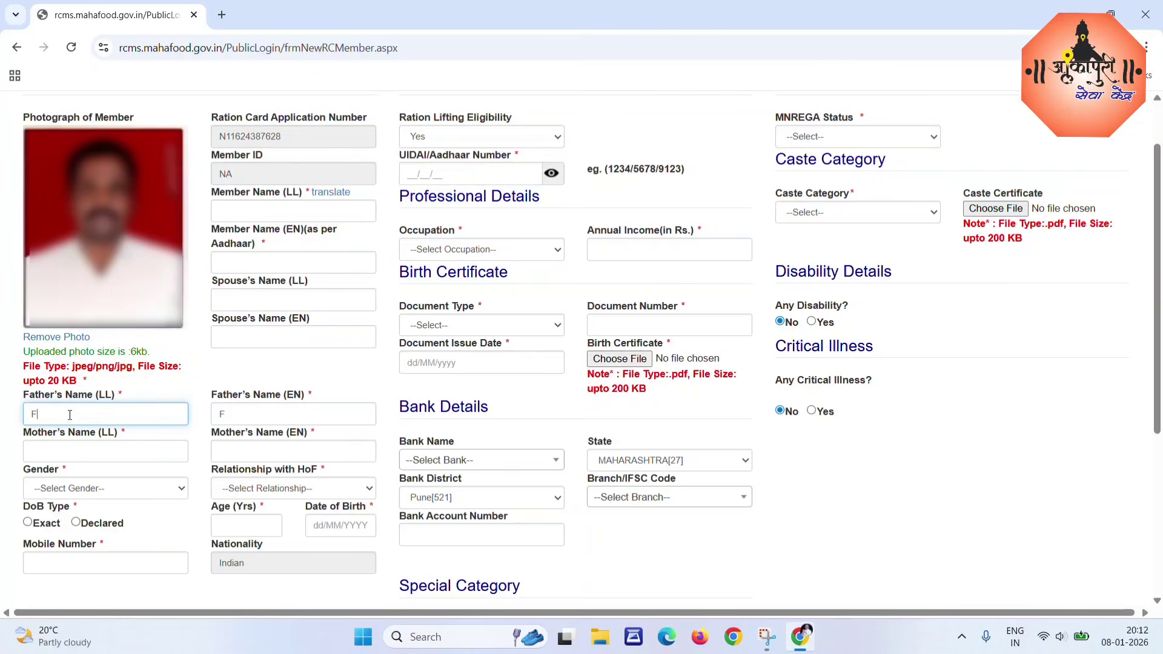
Enter F and M as the father's and mother's names in local language
key("Tab")
left_click(39, 458)
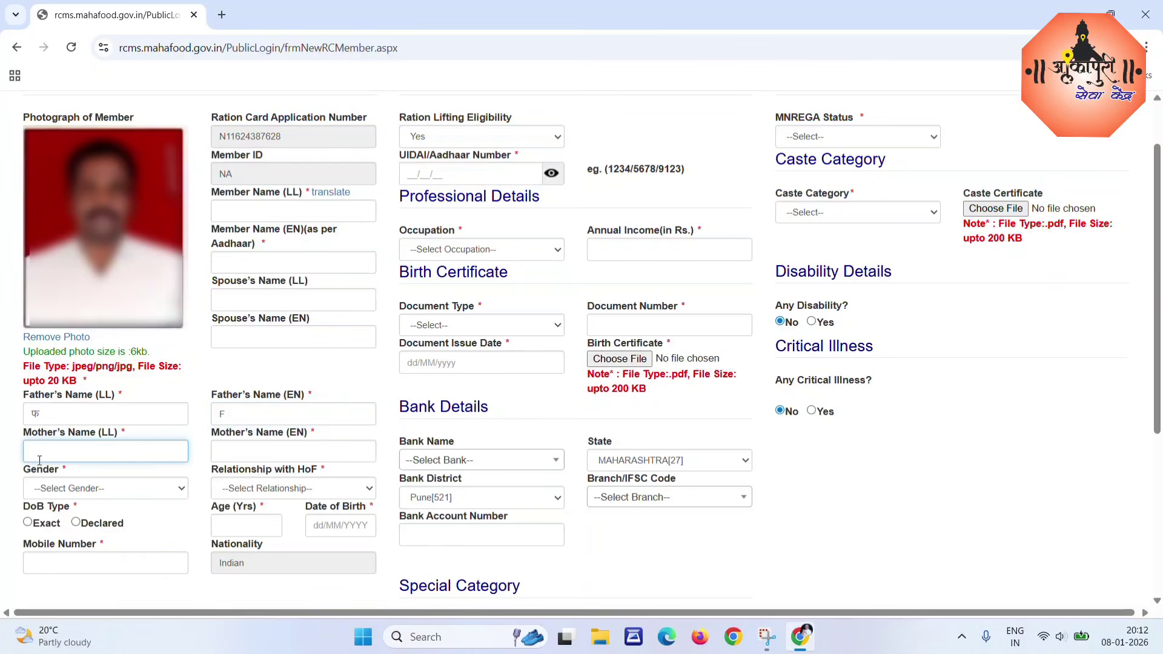
type("M")
key("Tab")
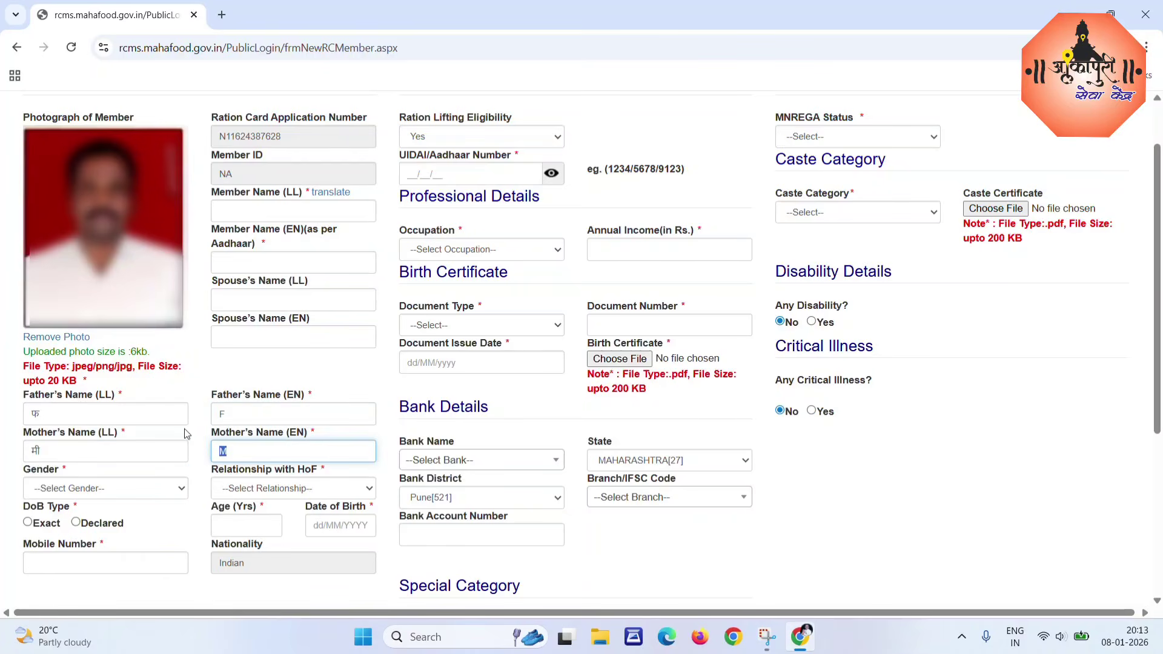
Set the new member's gender to MALE and relationship with HoF to HUSBAND-पती
left_click(90, 489)
left_click(51, 530)
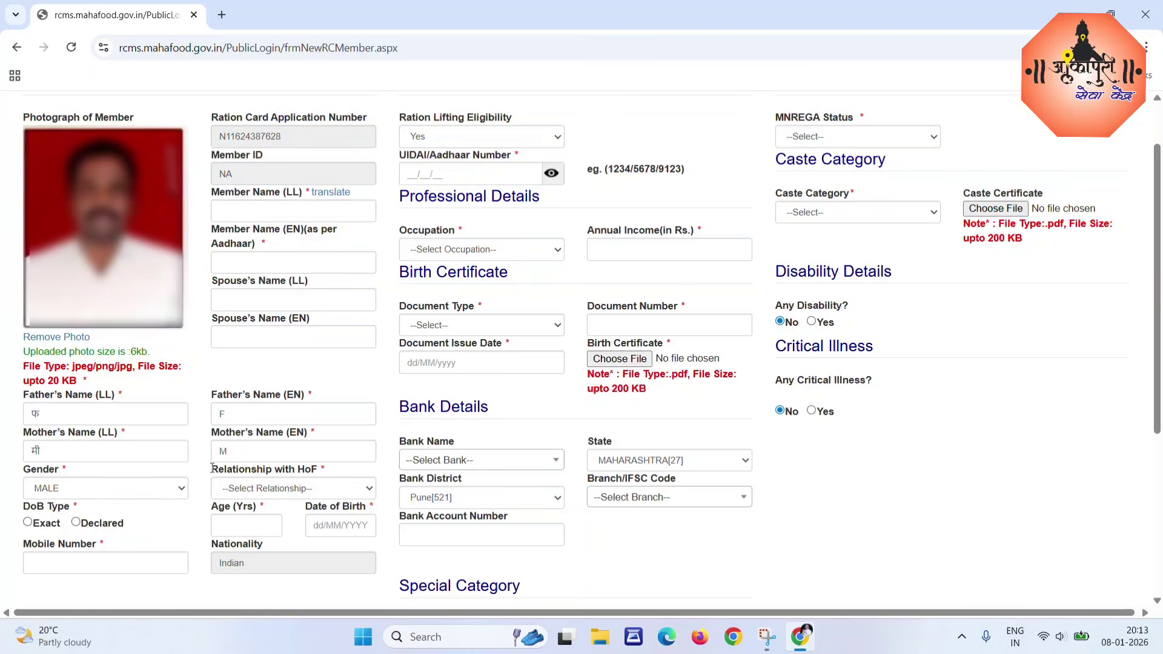
left_click_drag(212, 467, 316, 465)
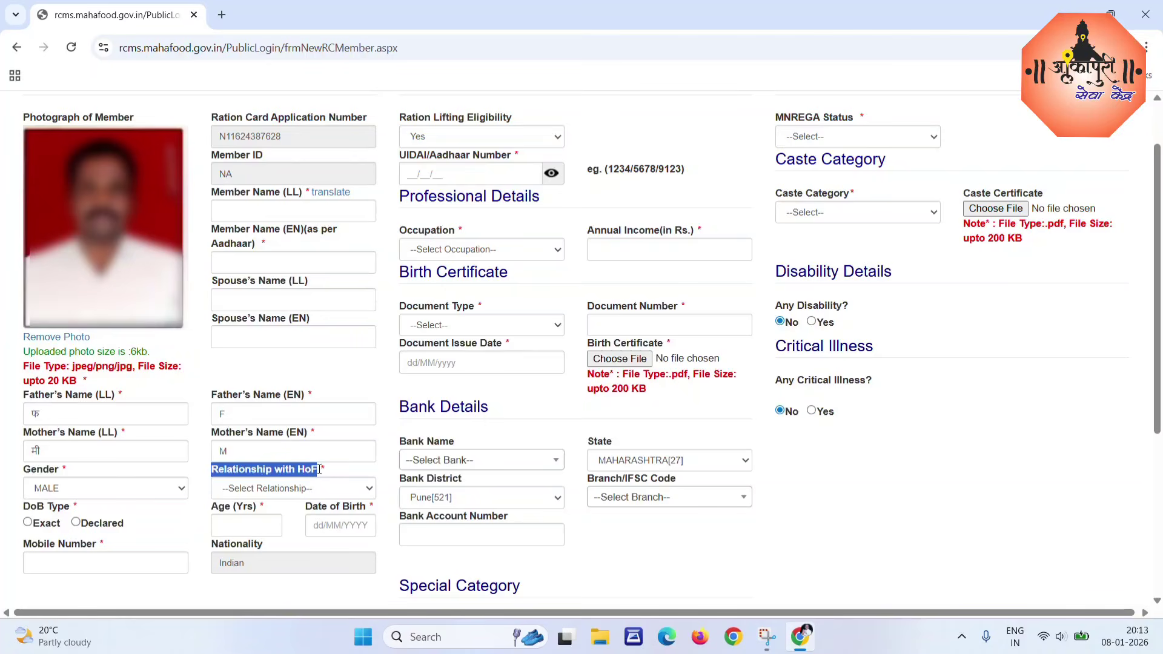
left_click(339, 473)
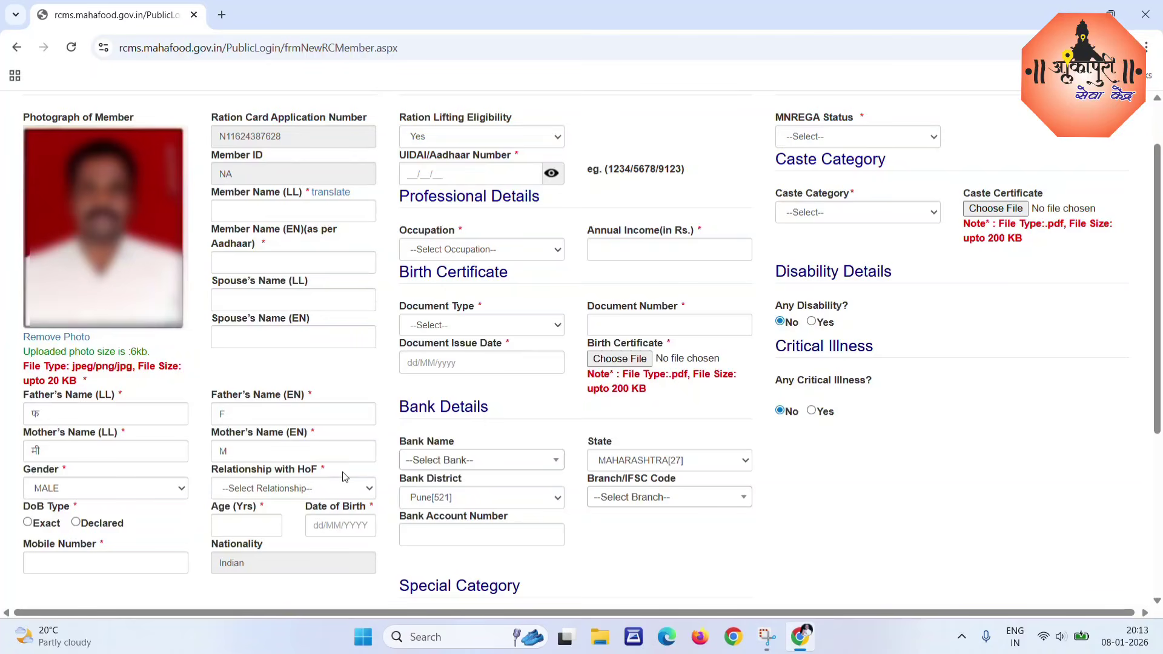
left_click(266, 489)
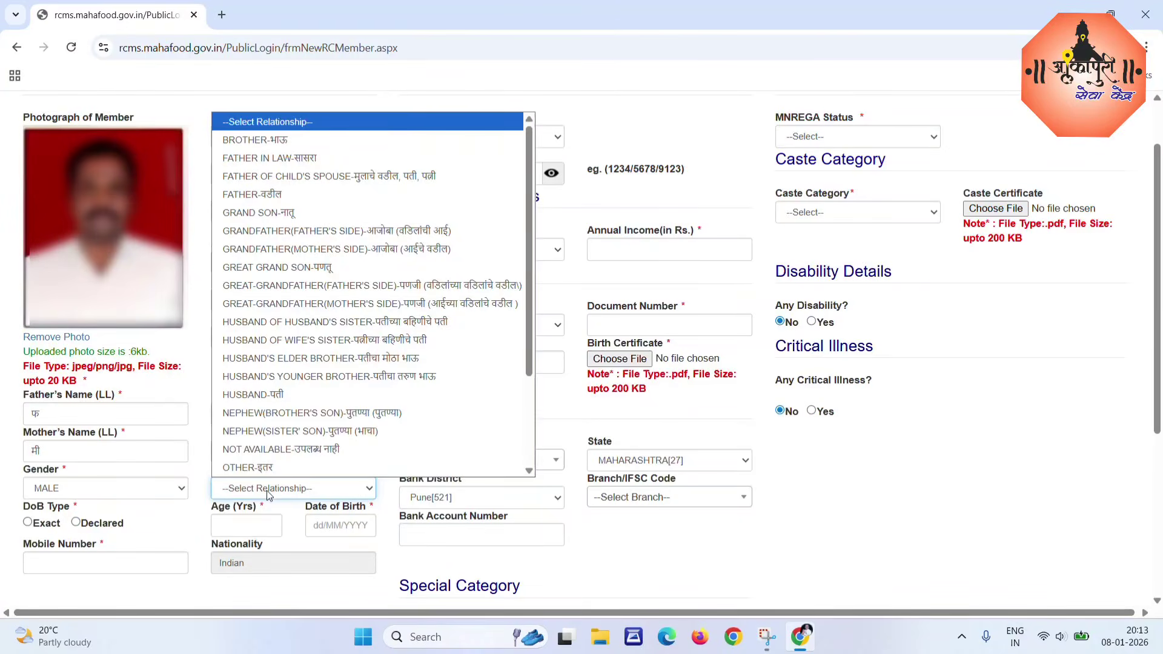
left_click(248, 395)
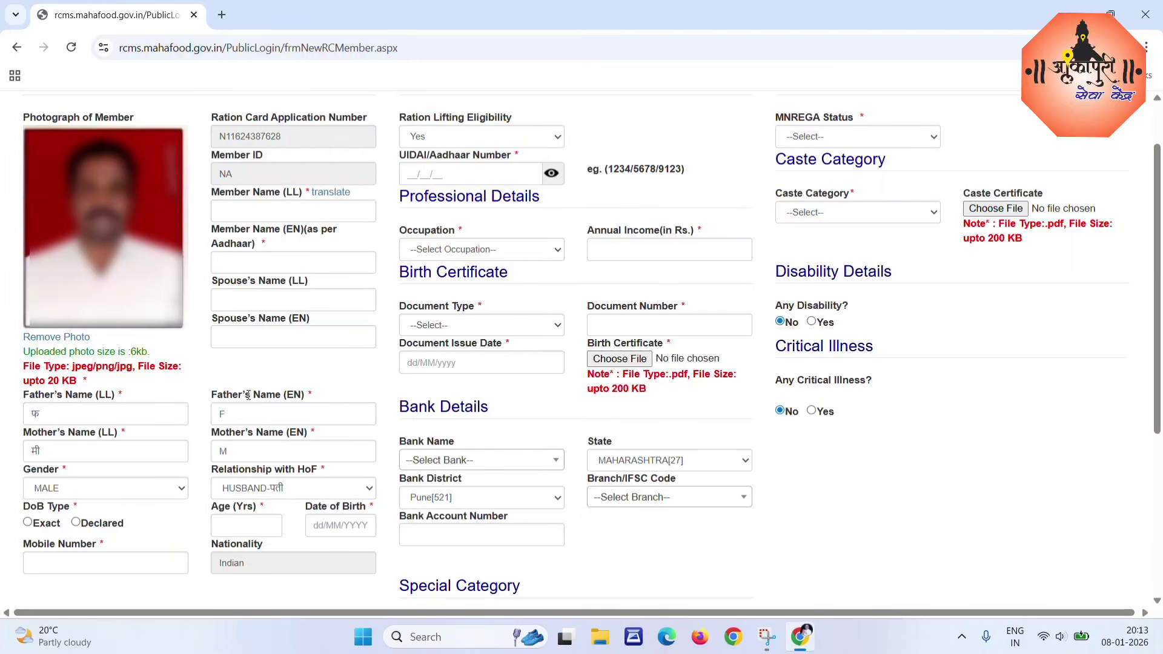
Choose the Exact DoB type and enter the new member's date of birth
left_click(28, 522)
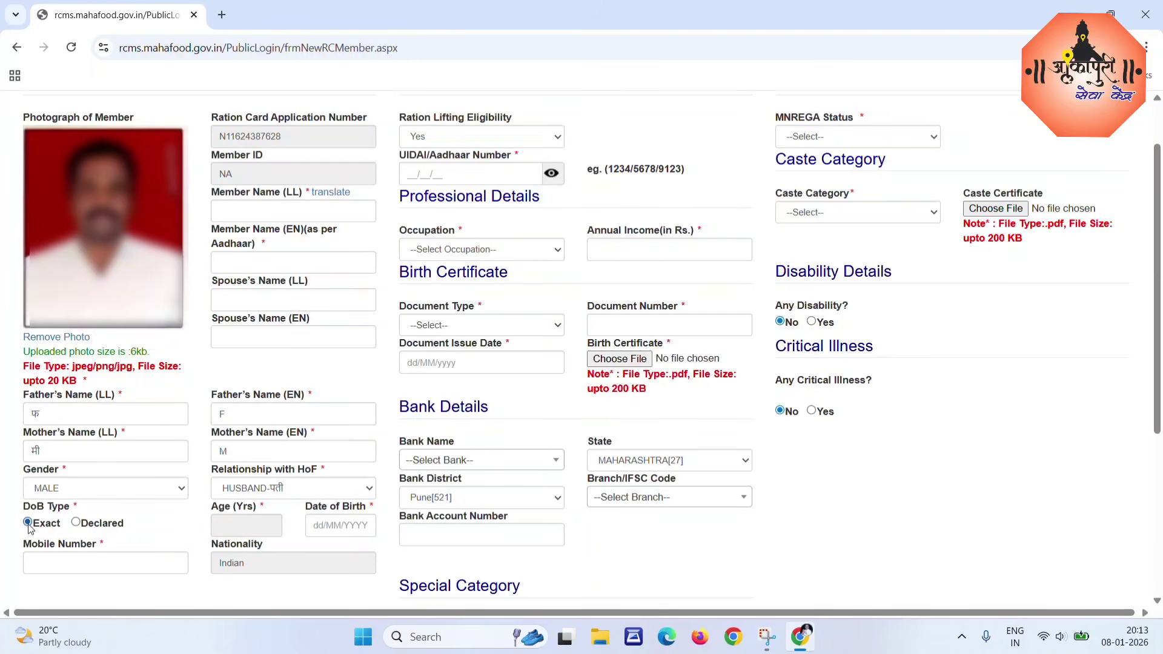
left_click(313, 528)
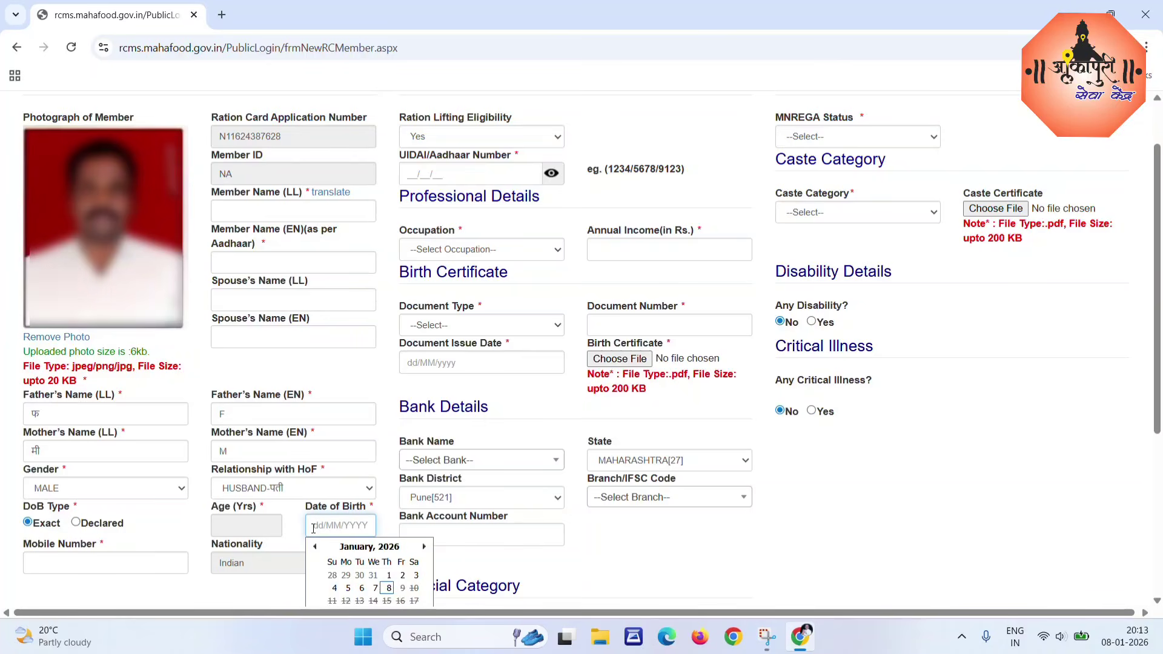
type("31/03/1988")
Enter the member's mobile number
left_click(59, 561)
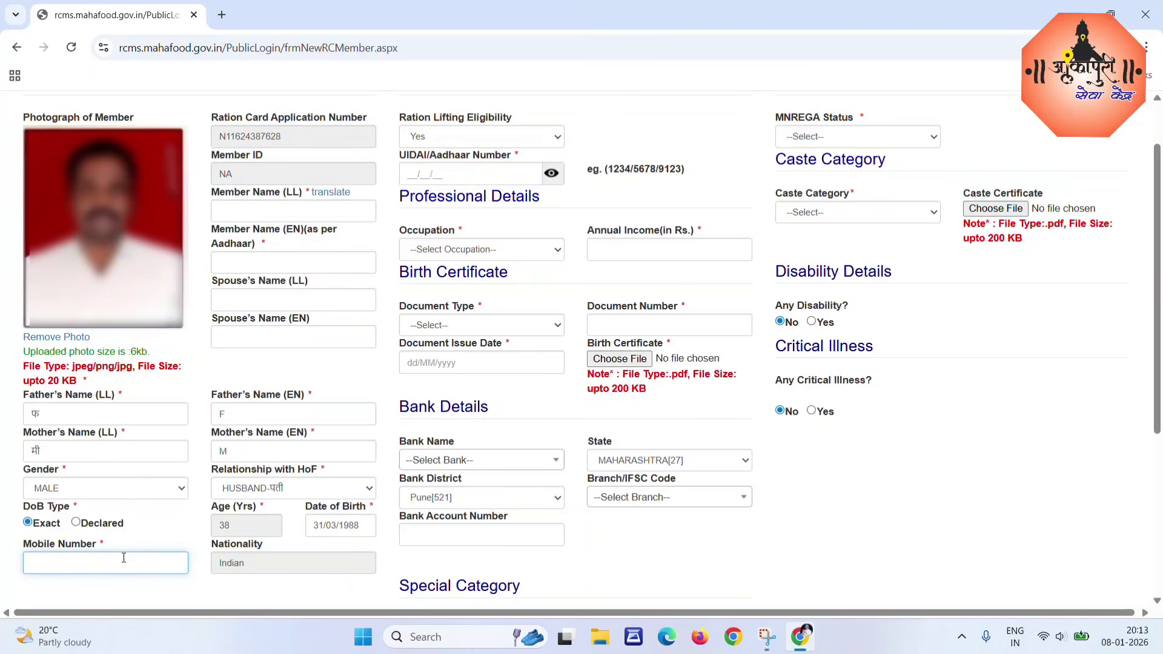
type("8888888888")
Enter the member's full name in the local-language name field, filling the English name as per Aadhaar
left_click(229, 211)
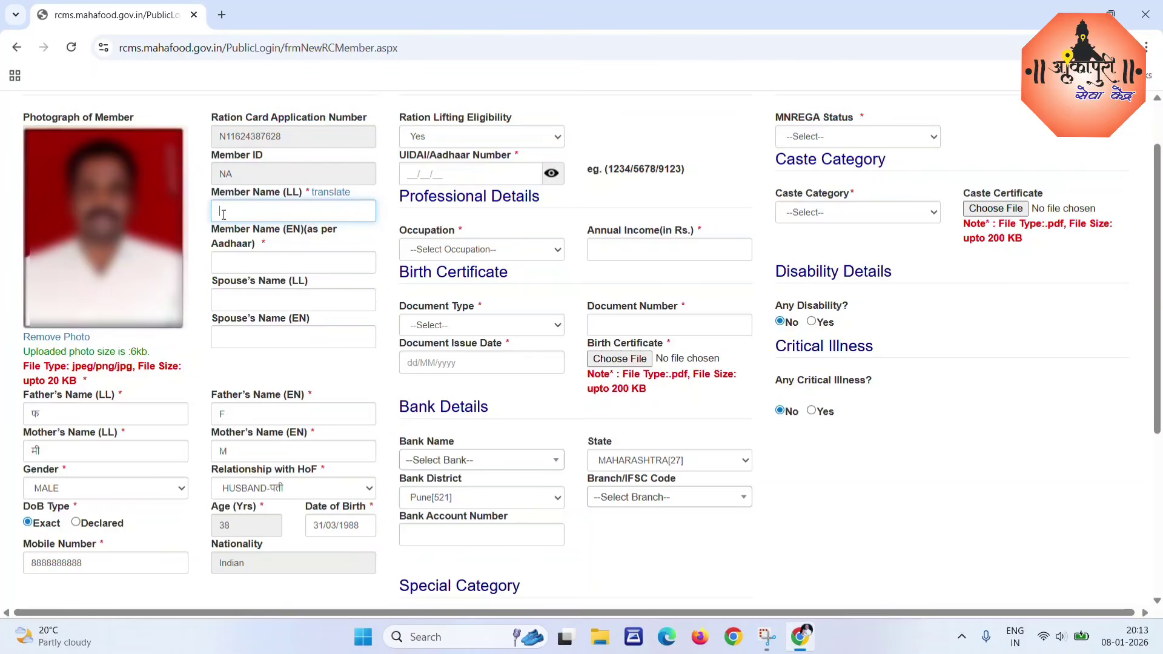
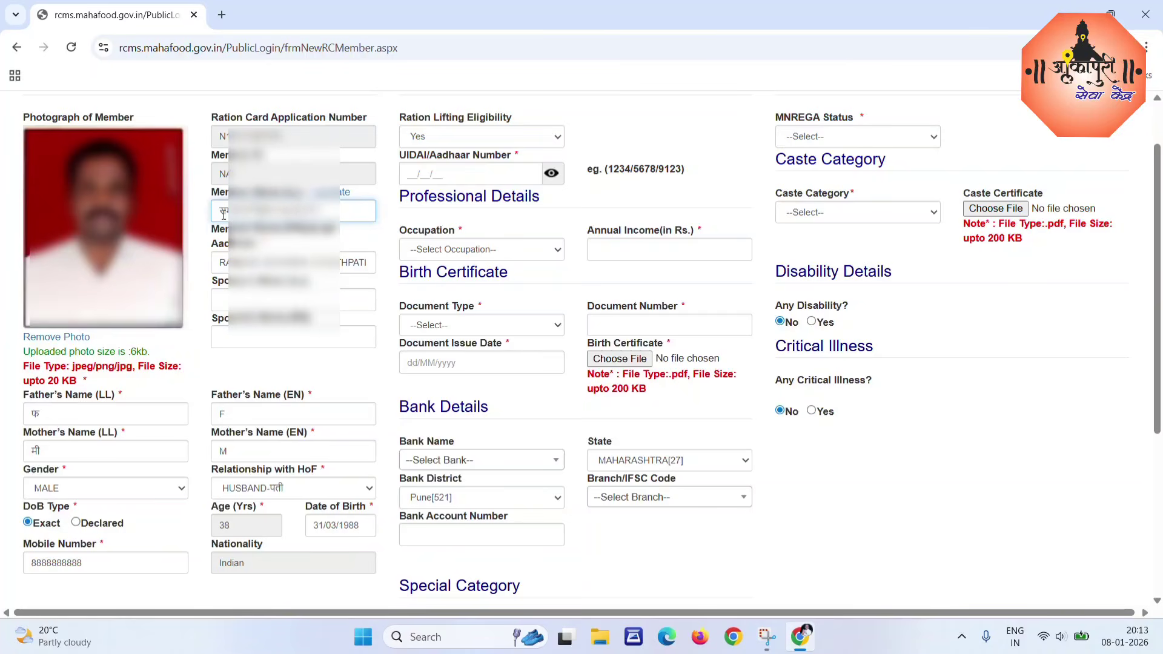
key("Tab")
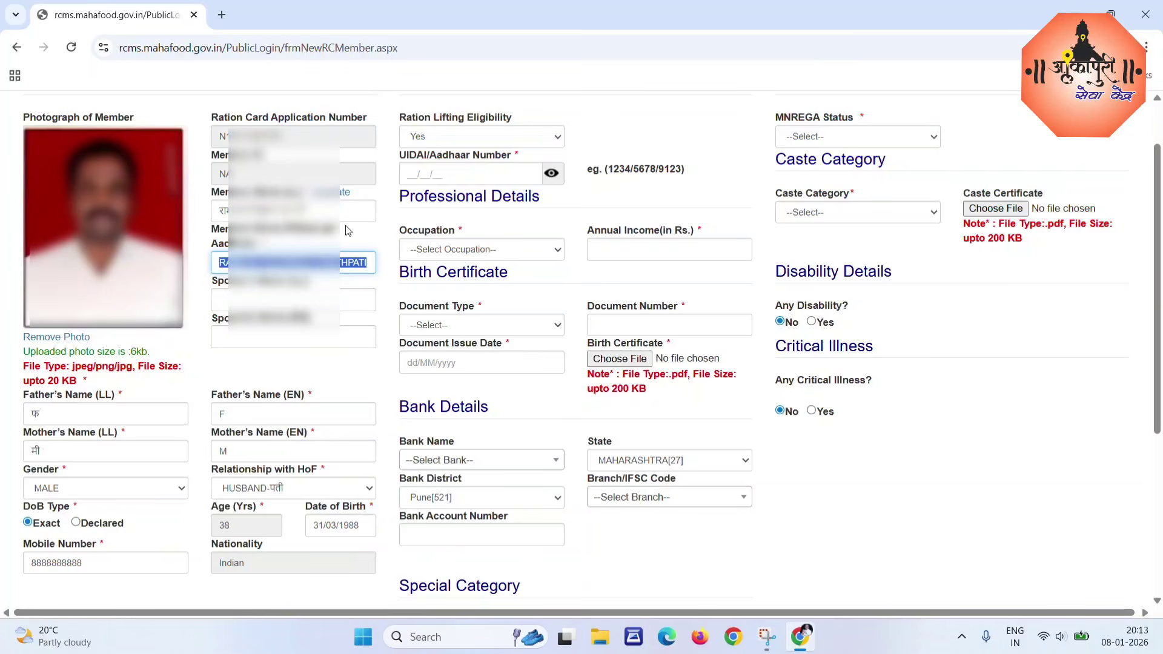
left_click(293, 213)
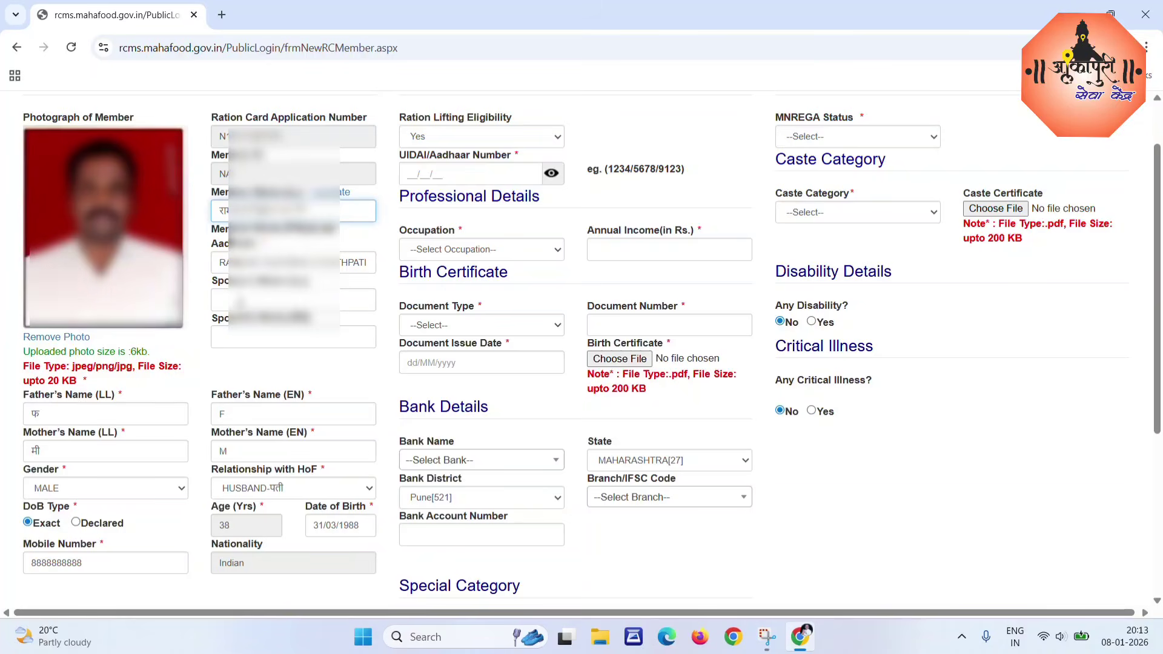
Enter the spouse's name in the local-language and English spouse name fields
left_click(238, 300)
type("DAIWASHA")
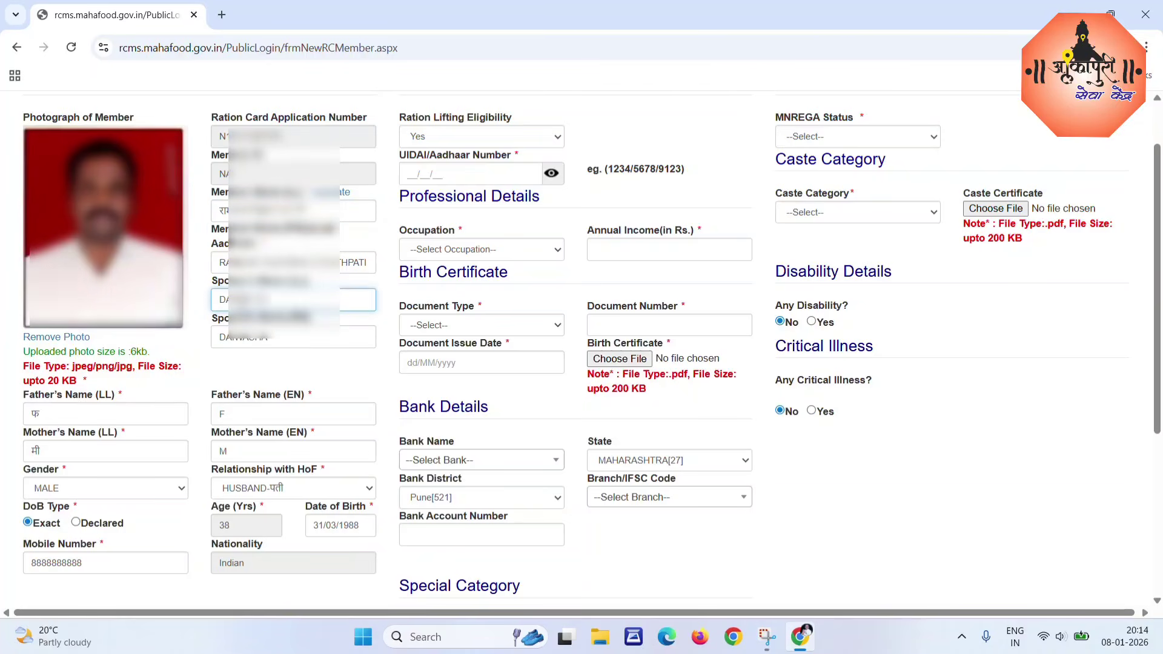
type("LA")
key("Tab")
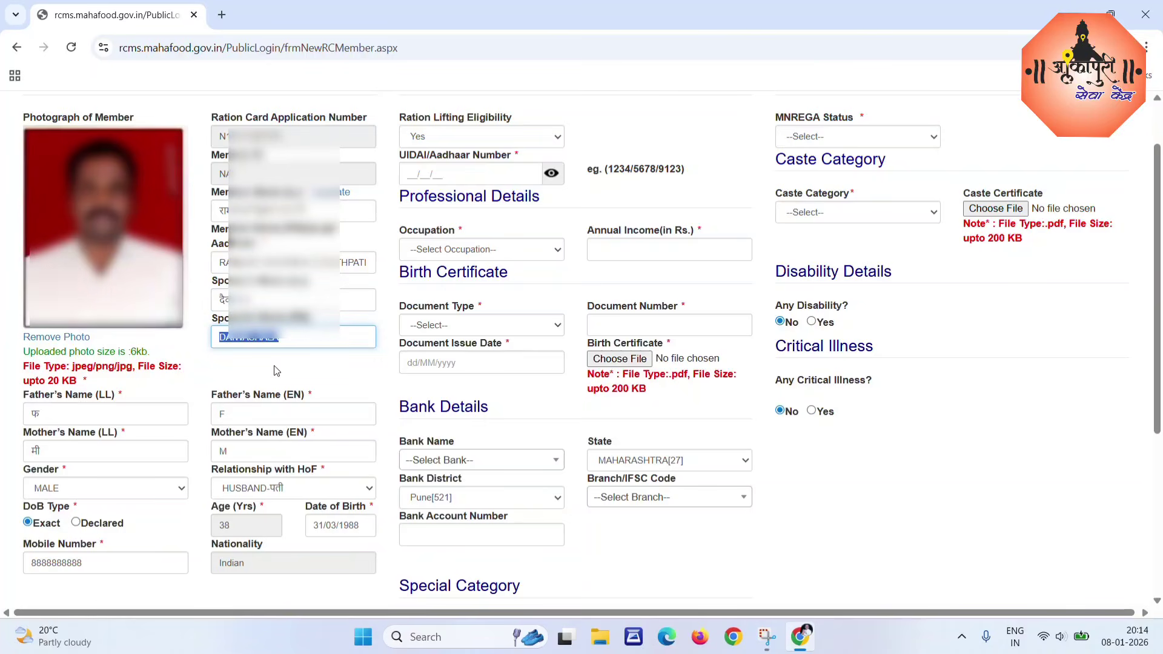
Enter the member's UIDAI/Aadhaar number
left_click(412, 174)
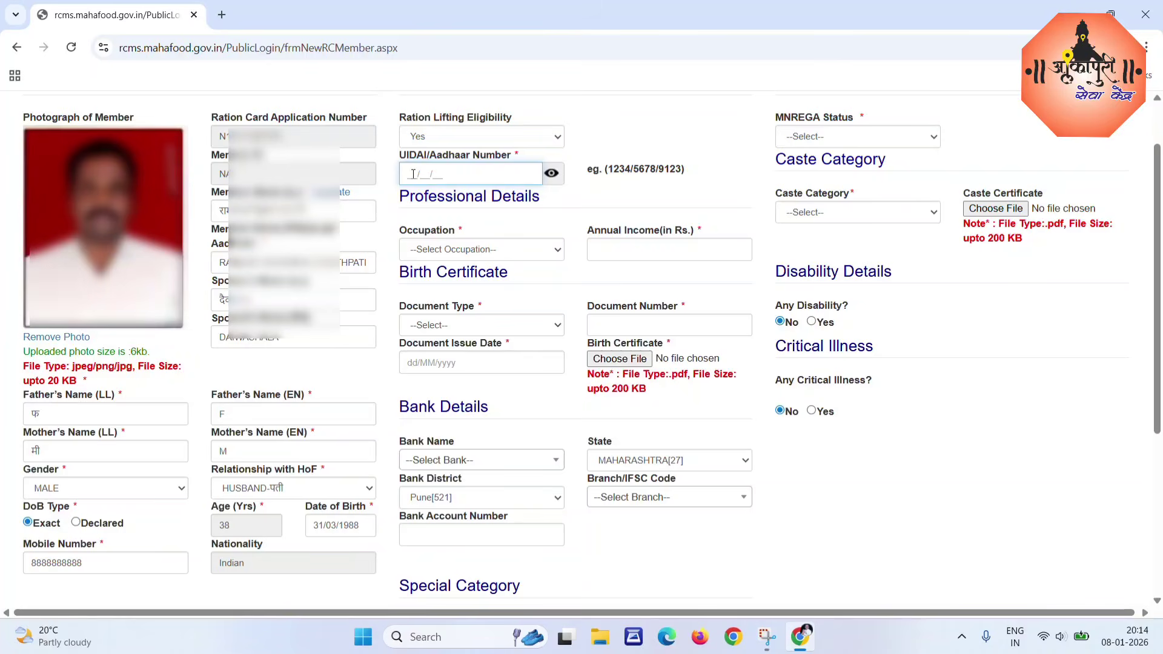
type("8???????????")
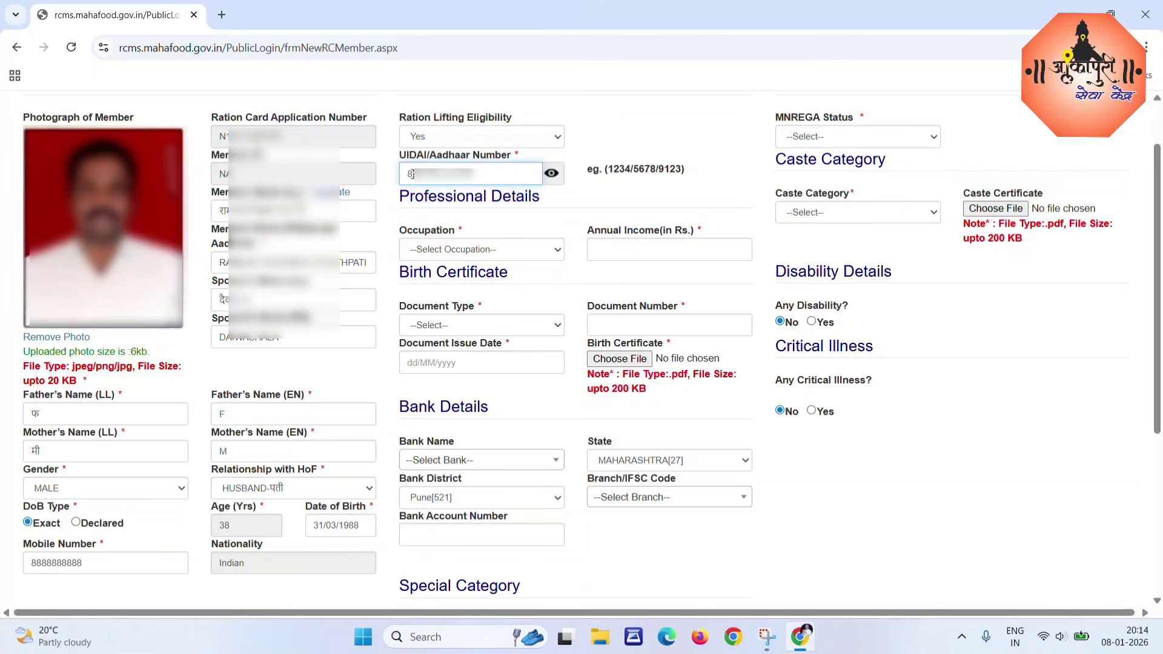
key("Tab")
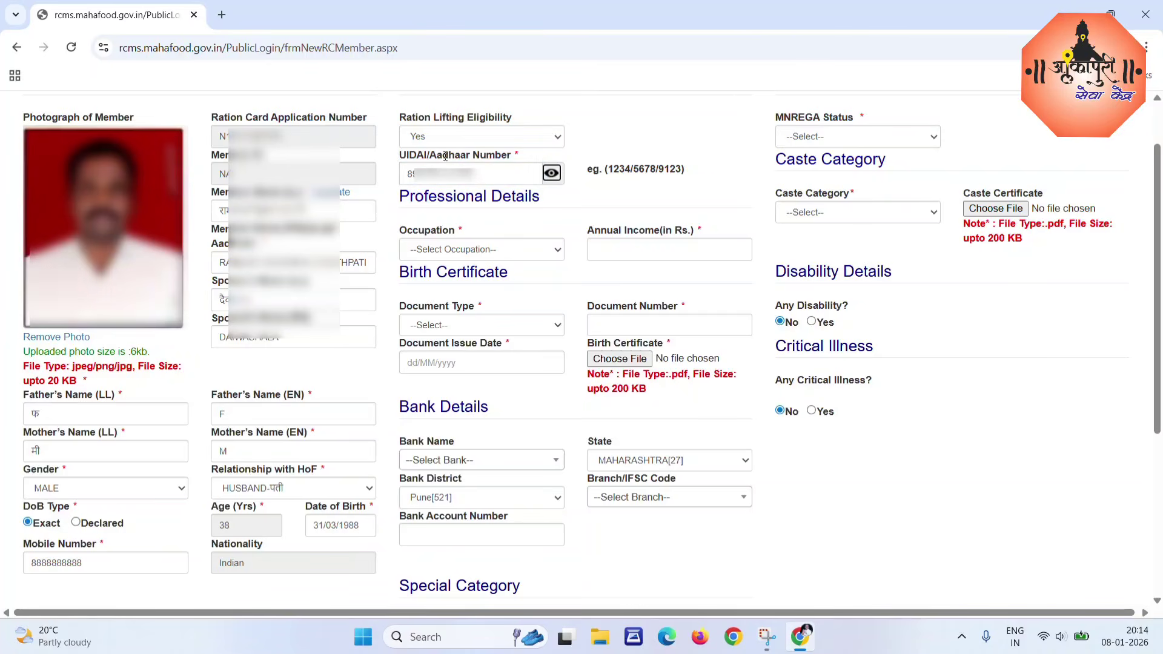
Set the member's occupation to PRIVATE SERVICE
left_click(461, 252)
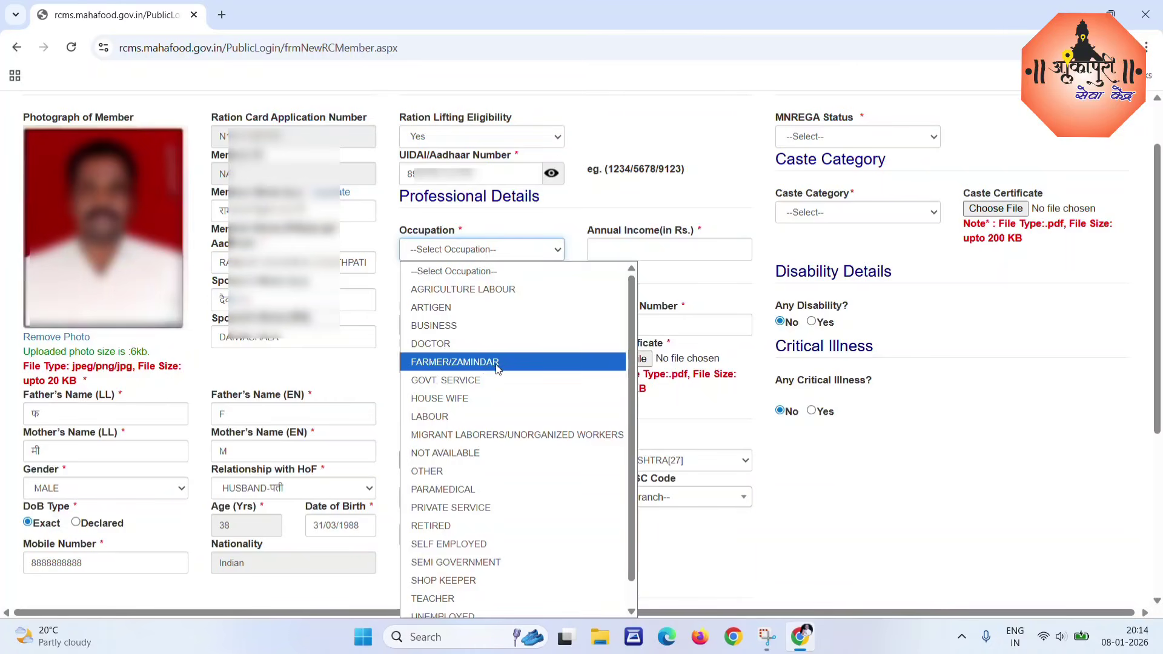
scroll(496, 365, "down", 1)
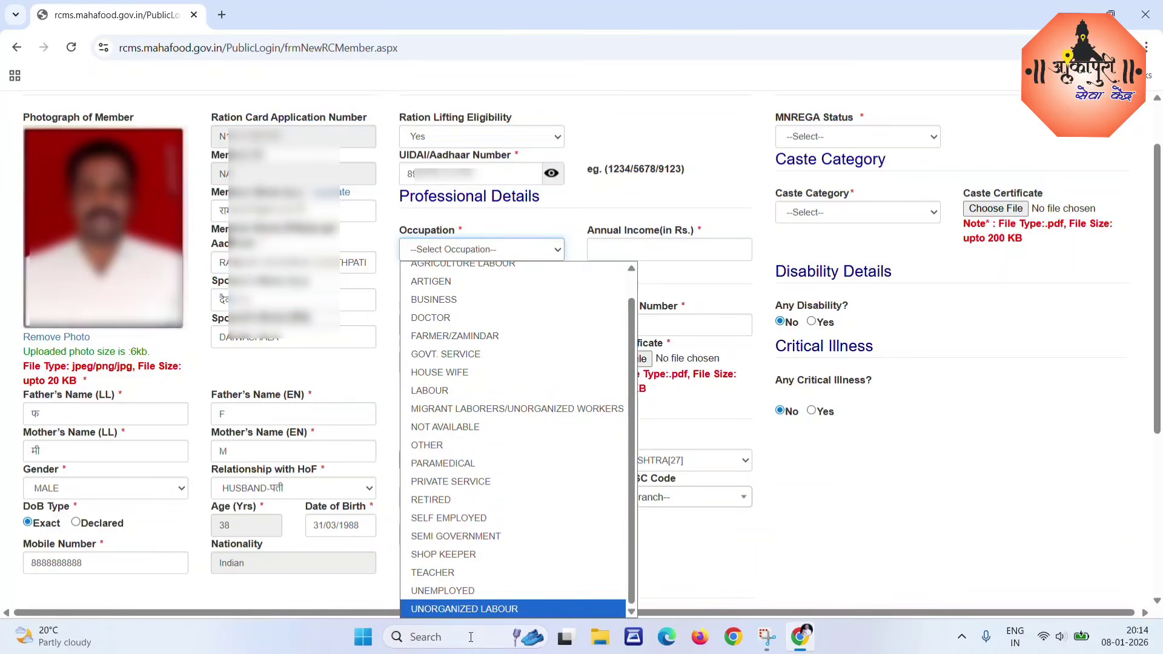
key("p")
key("r")
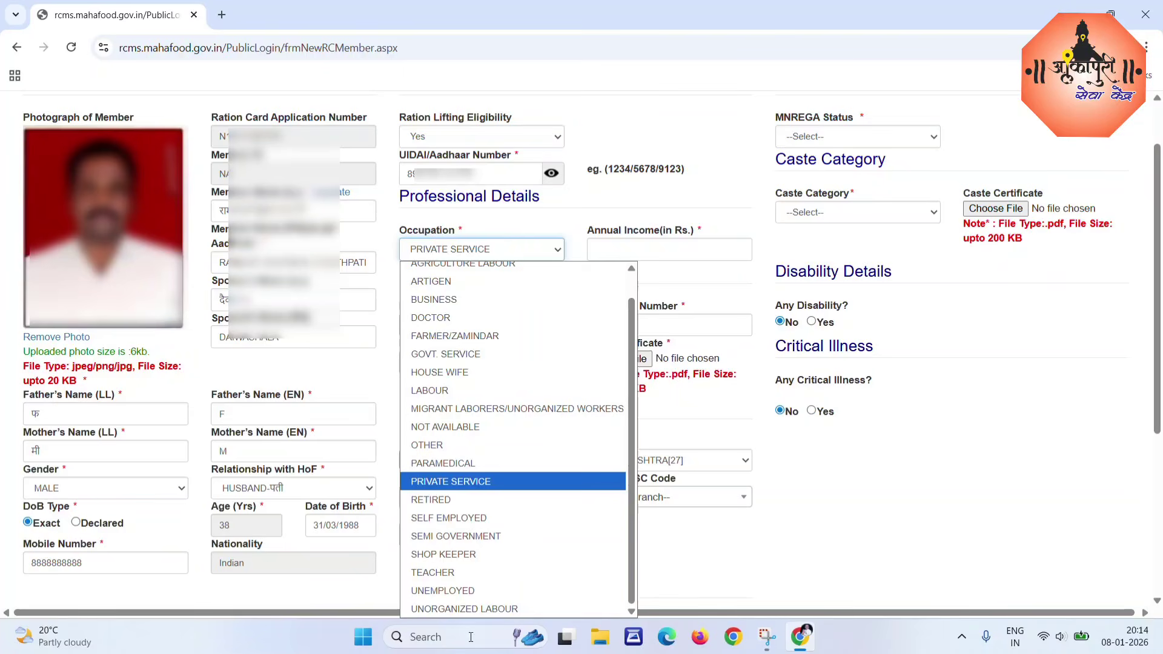
key("Return")
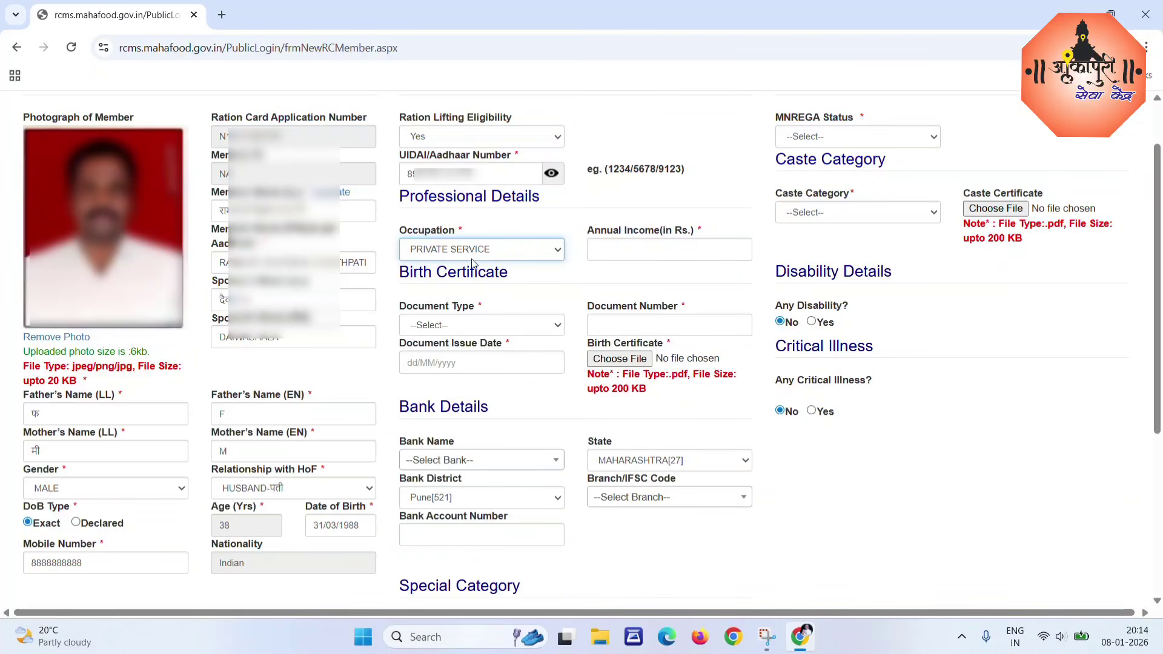
Enter an annual income of 80000 and set the birth certificate document type to Others
left_click(628, 255)
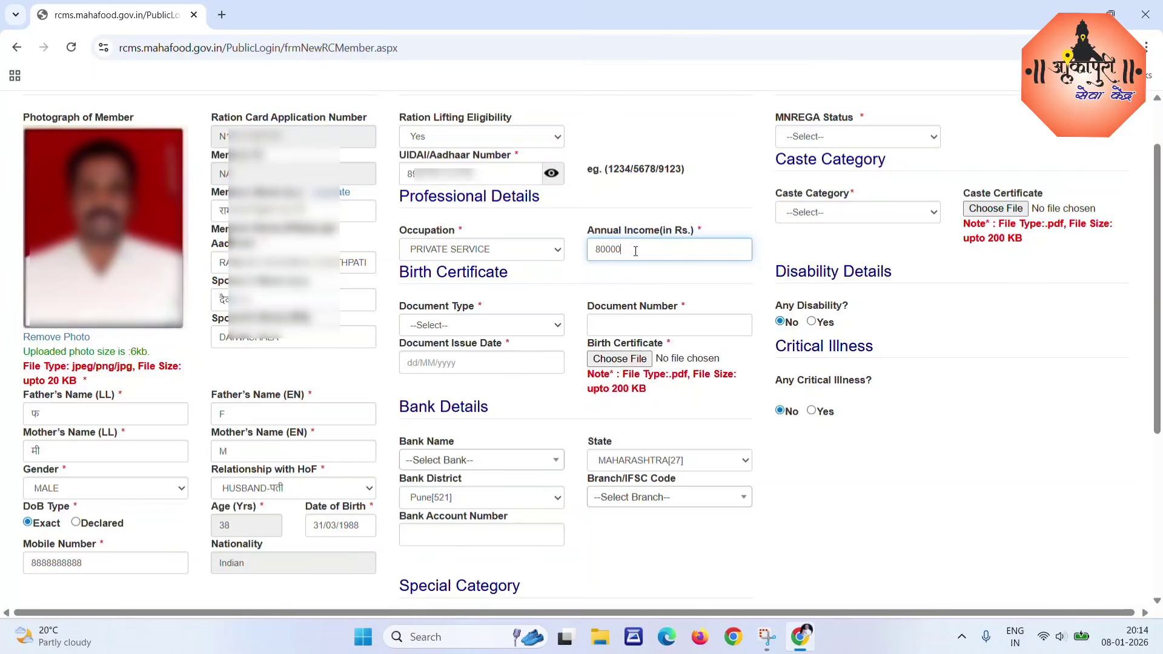
left_click(457, 328)
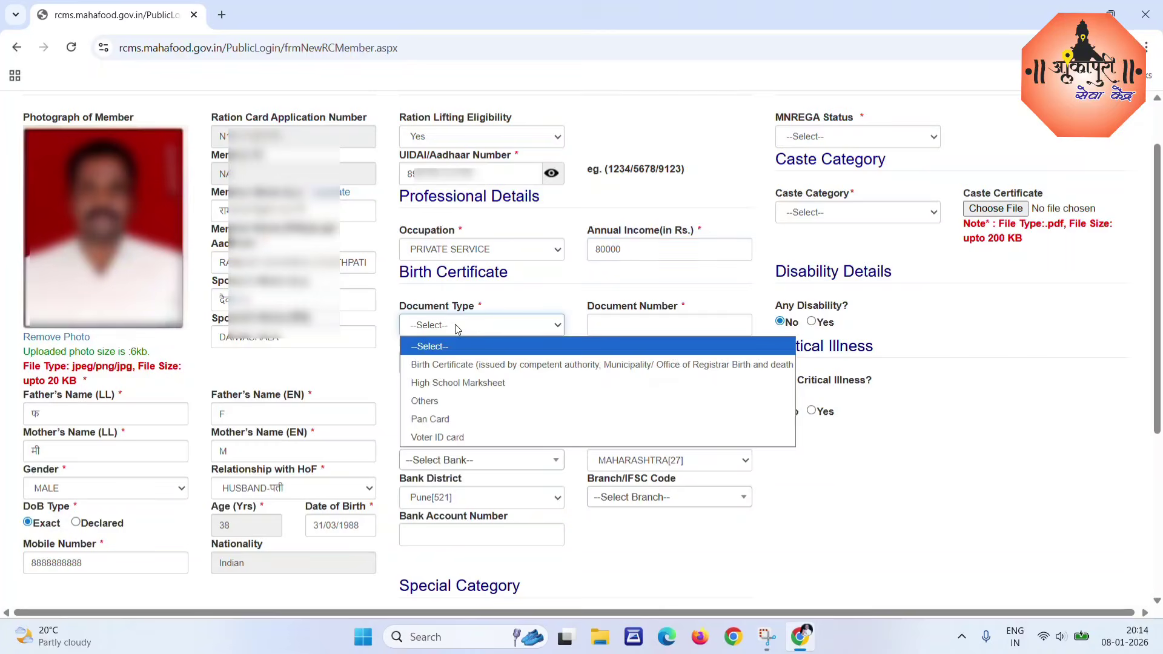
left_click(425, 400)
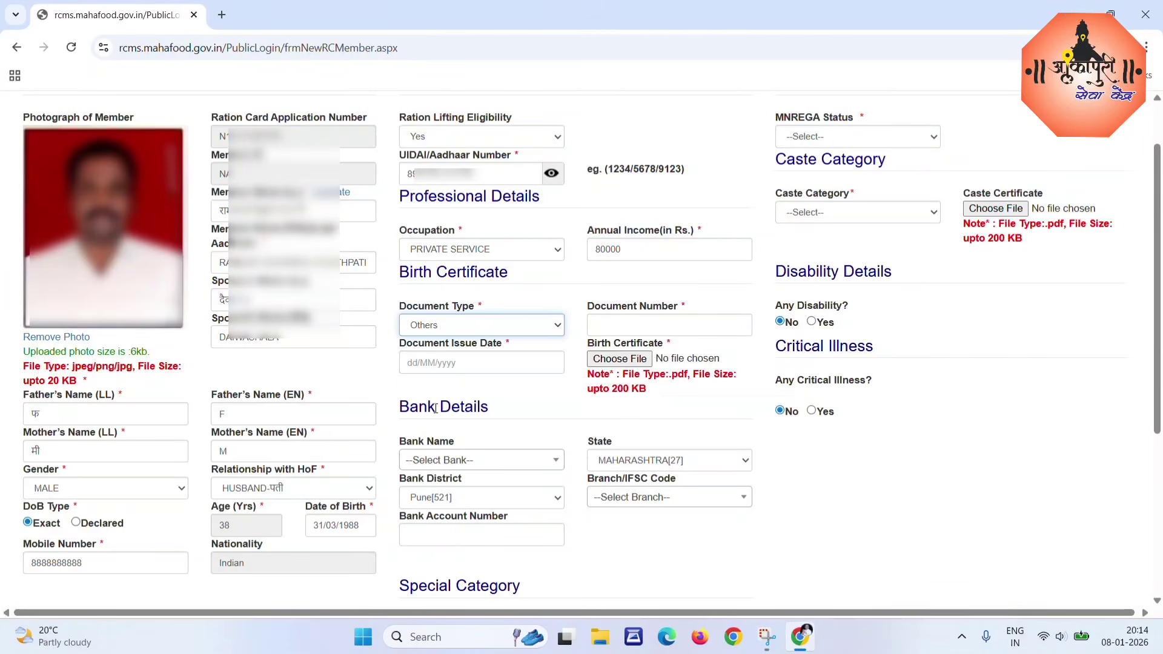
Enter the birth document's number and its issue date
left_click(614, 327)
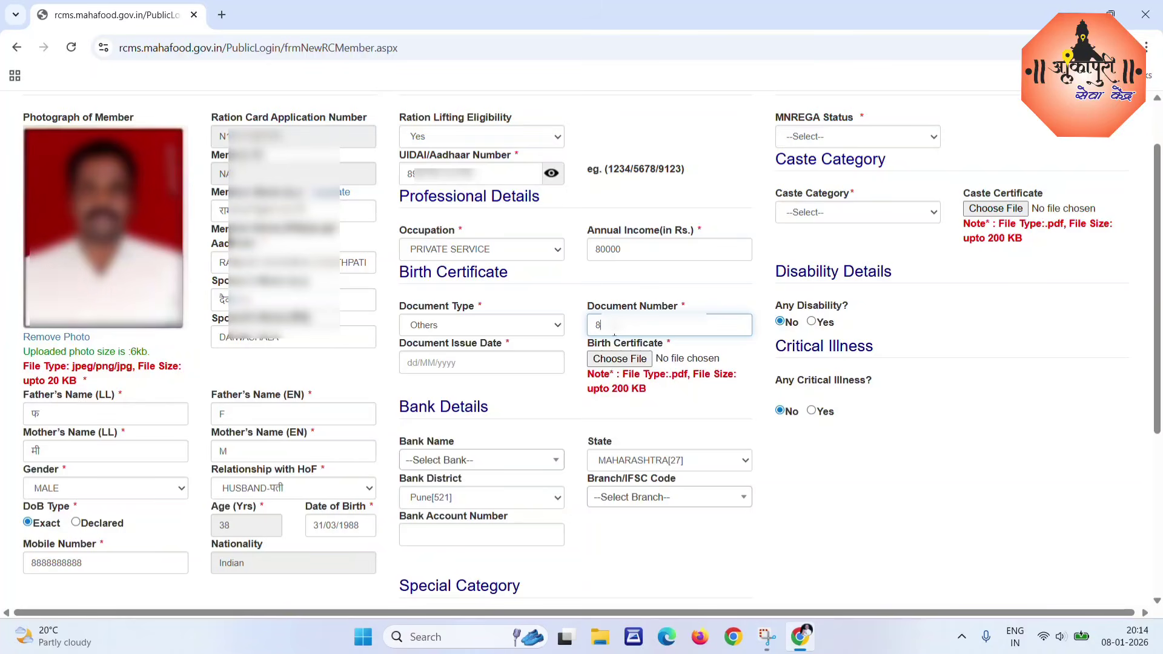
type("8989*******")
key("Tab")
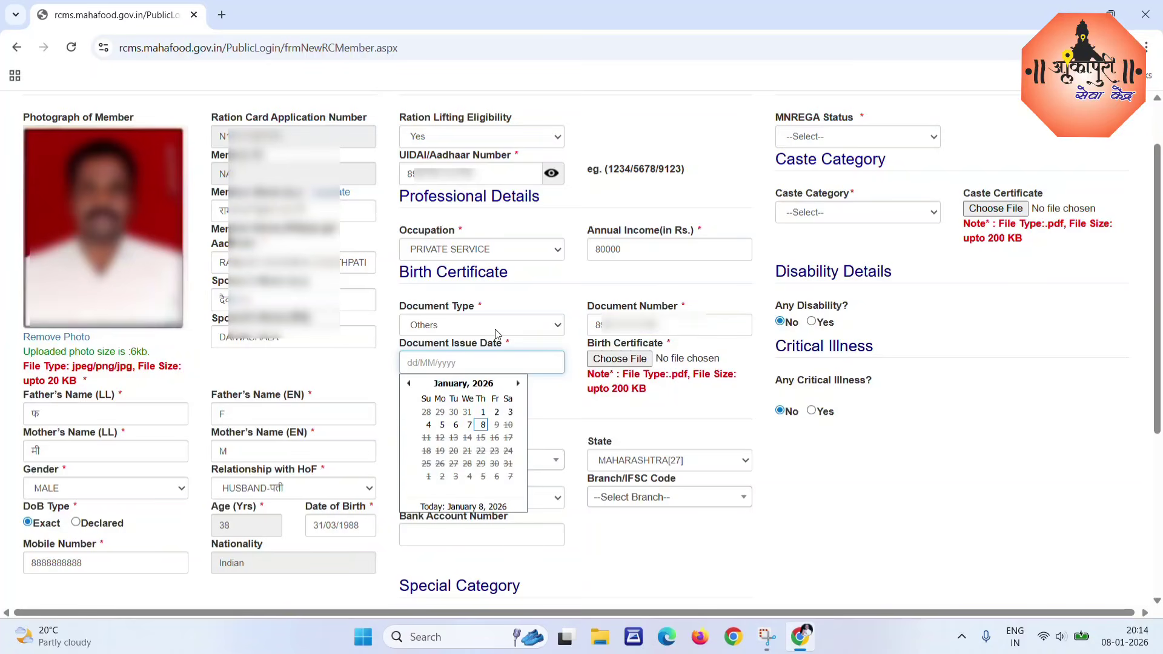
type("31/03/1988")
key("Tab")
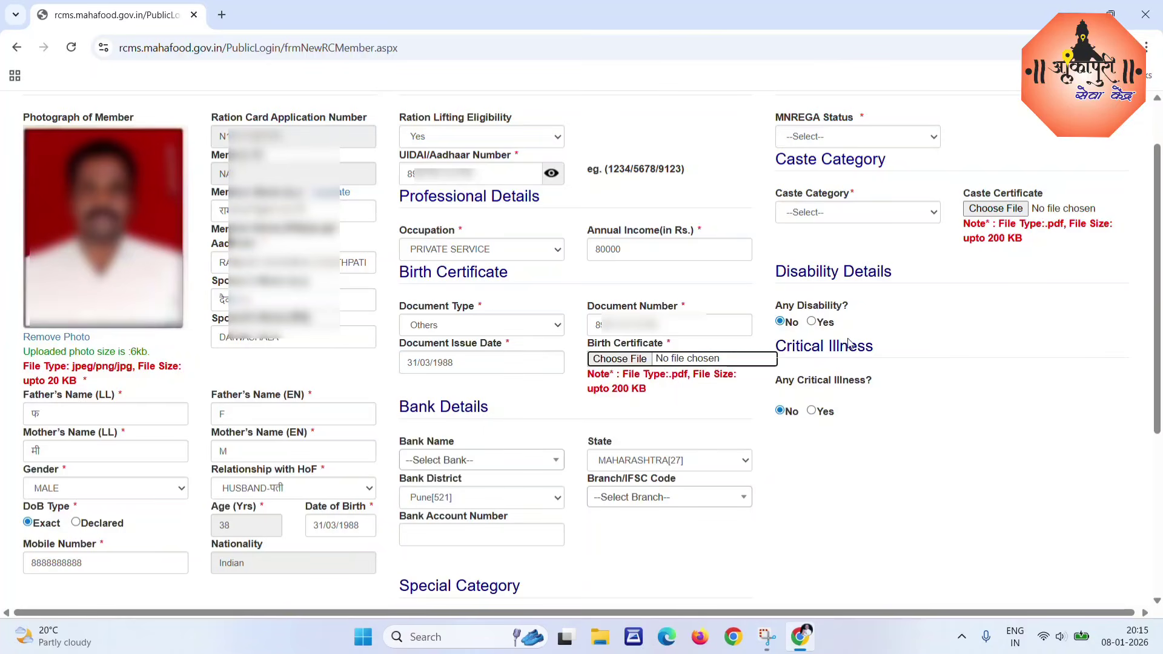
Set MNREGA status to No and caste category to GENERAL
left_click(821, 143)
left_click(810, 194)
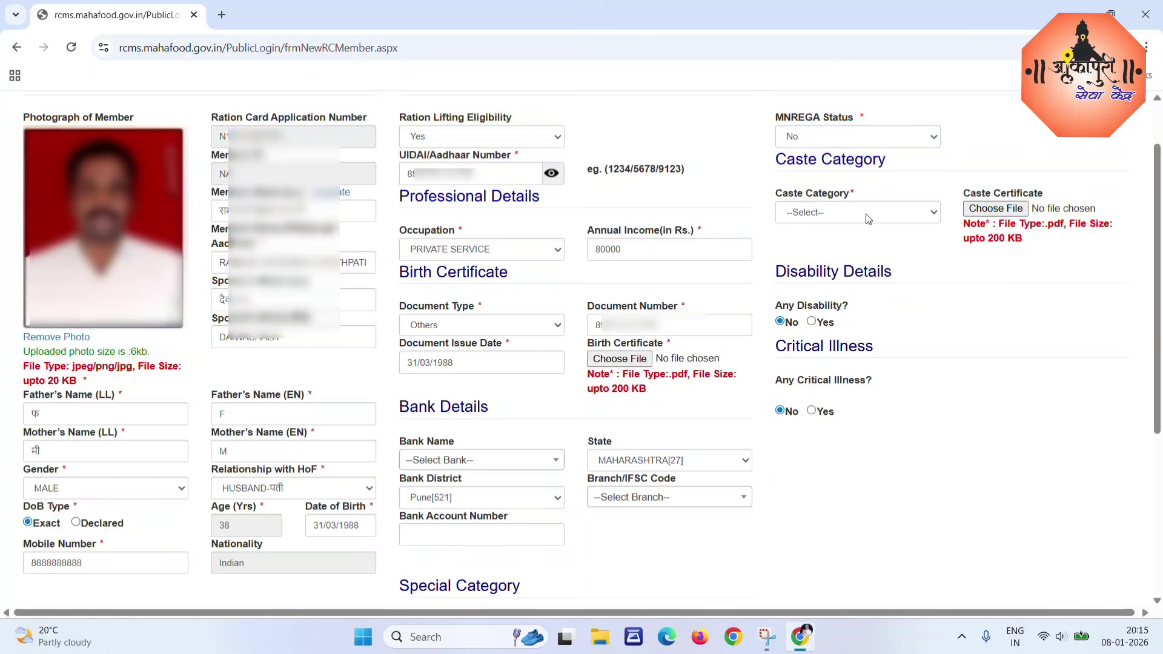
left_click(833, 210)
left_click(828, 252)
Upload the member's Aadhaar PDF as both the caste certificate and the birth certificate
left_click(995, 209)
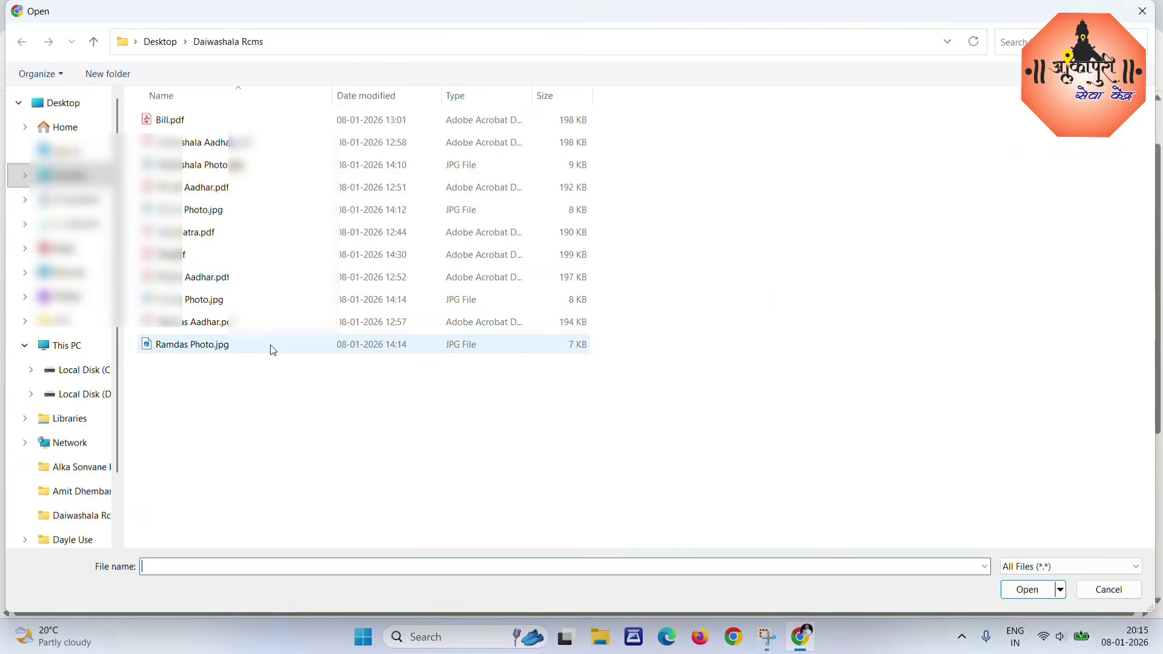
left_click(206, 321)
left_click(1027, 589)
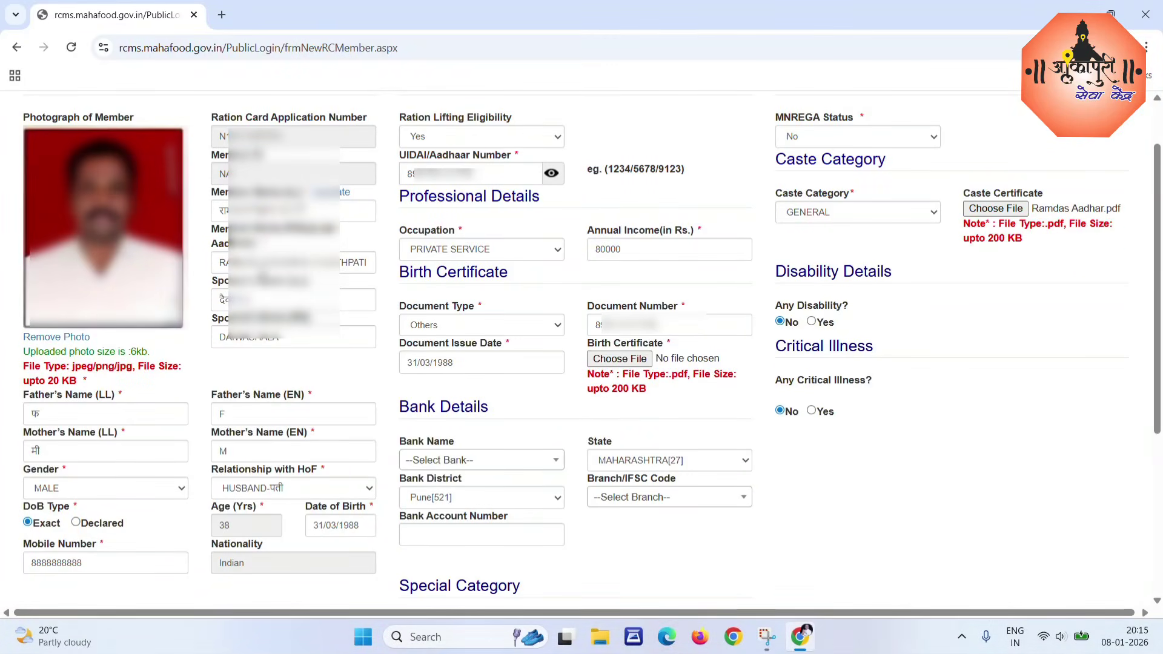
left_click(620, 359)
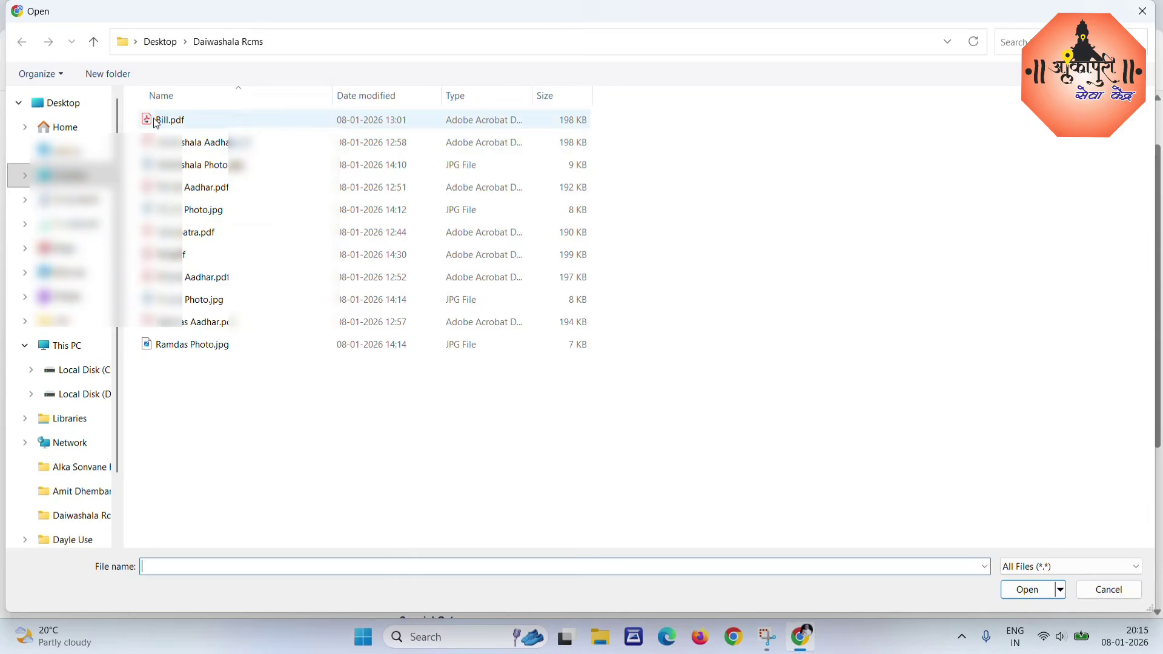
left_click(197, 323)
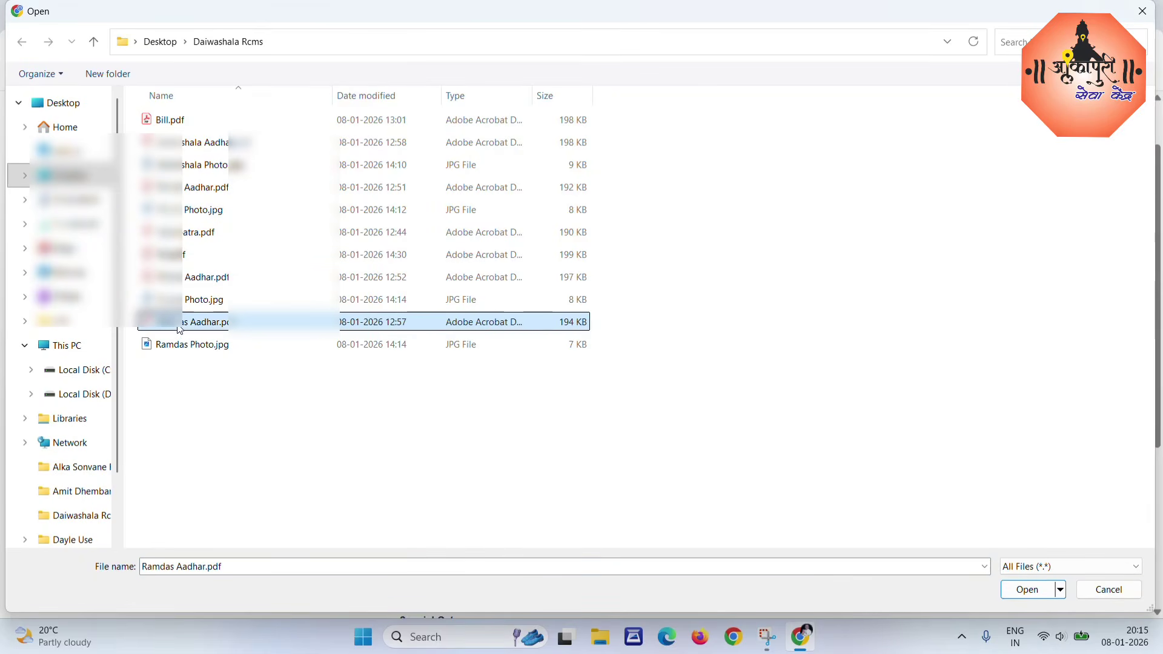
left_click(1023, 590)
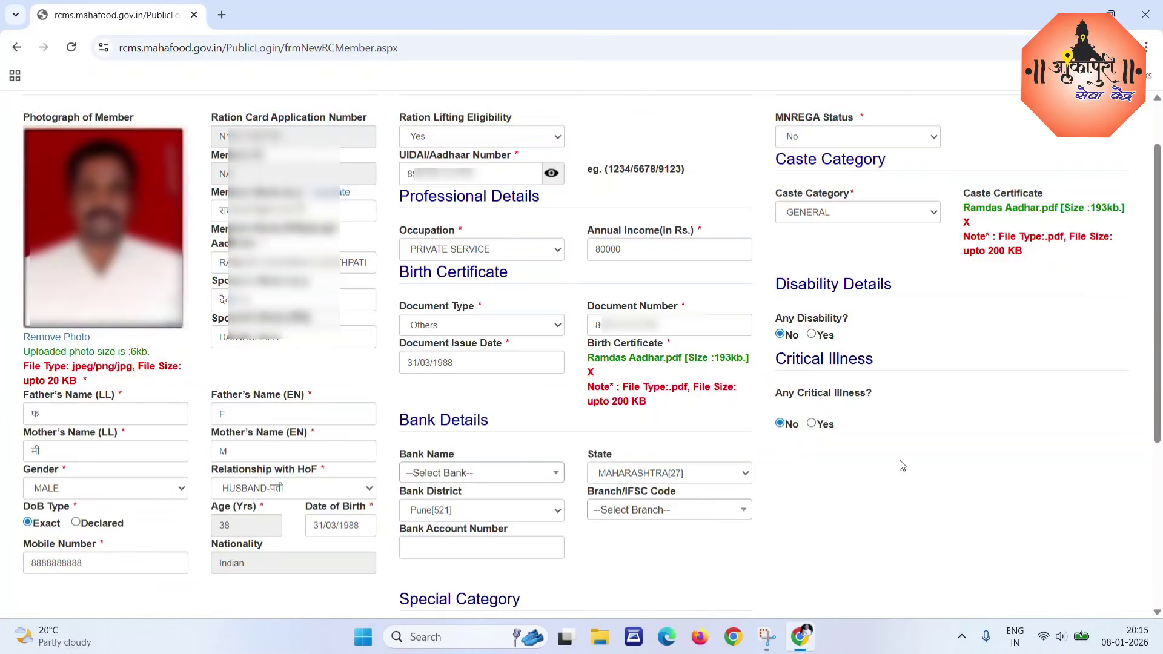
Set the special category to NO SPECIAL CATEGORY
scroll(884, 436, "down", 5)
left_click(456, 370)
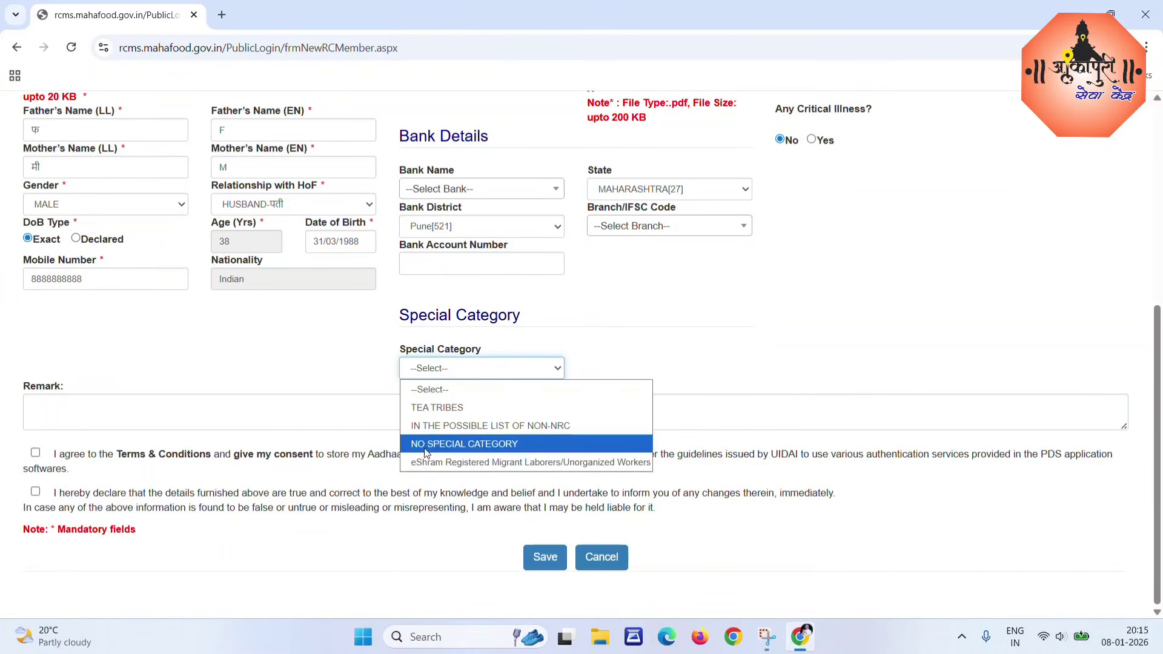
left_click(428, 444)
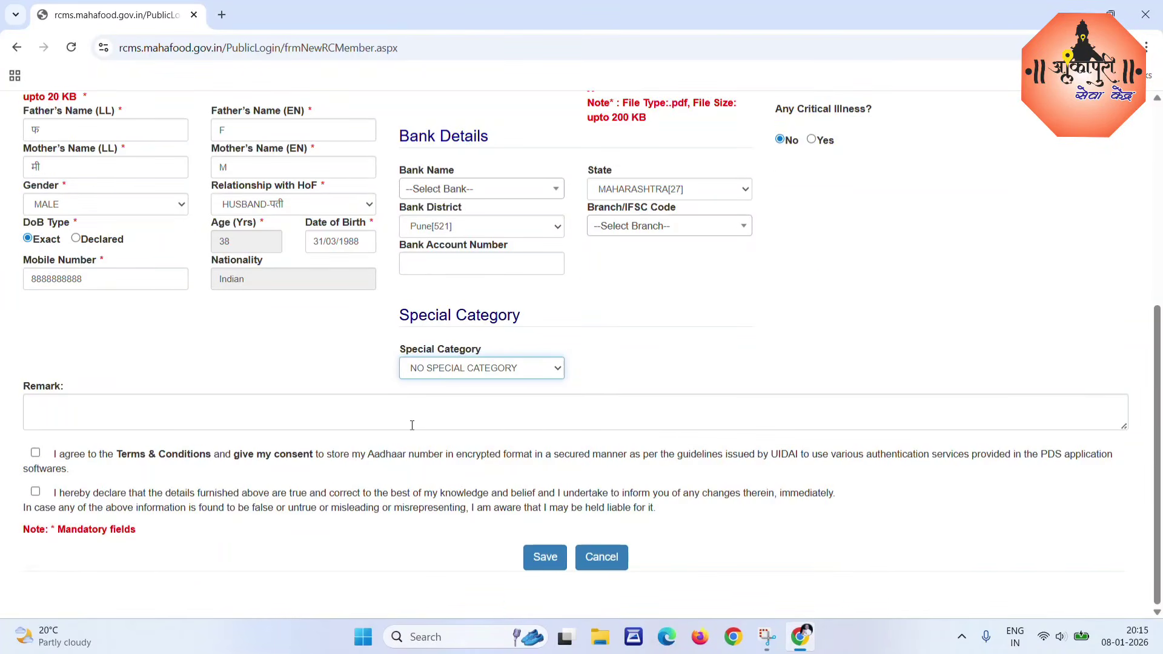
Accept the consent and declaration statements and save the member details, confirming the prompt
left_click(36, 454)
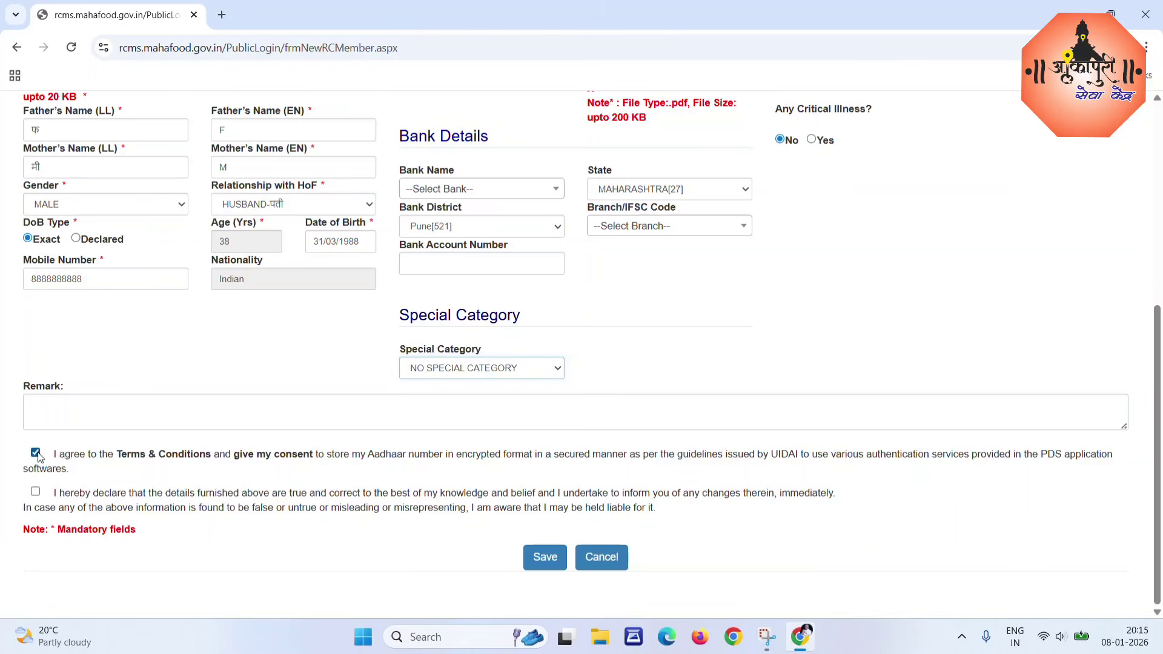
left_click(35, 491)
left_click(544, 560)
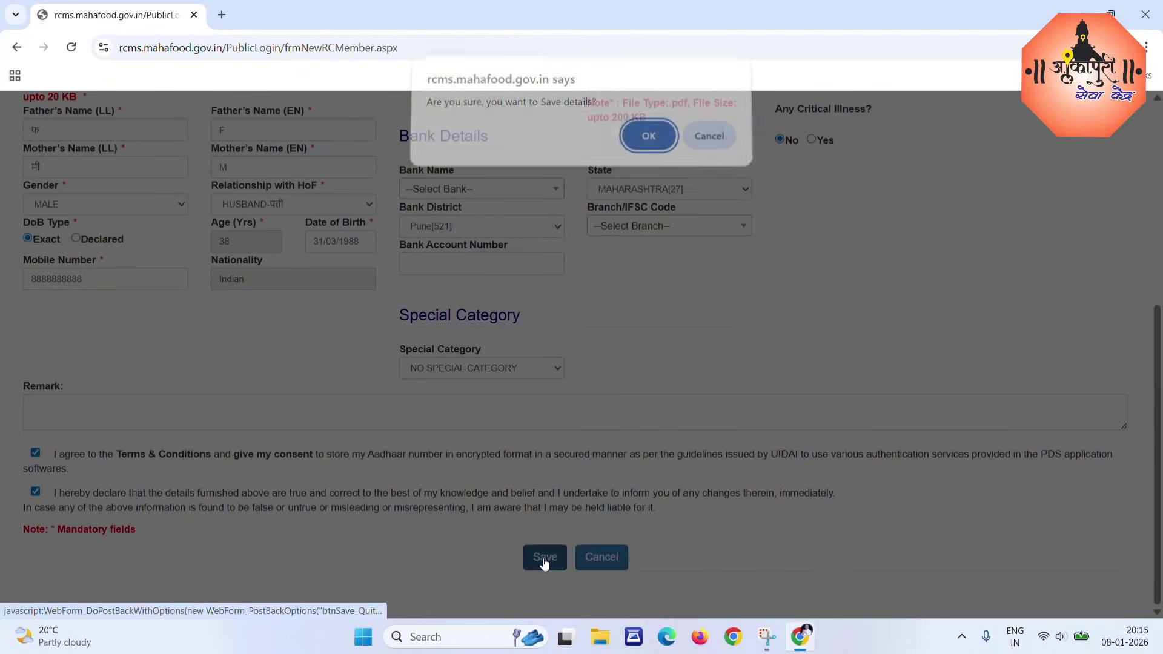
left_click(645, 141)
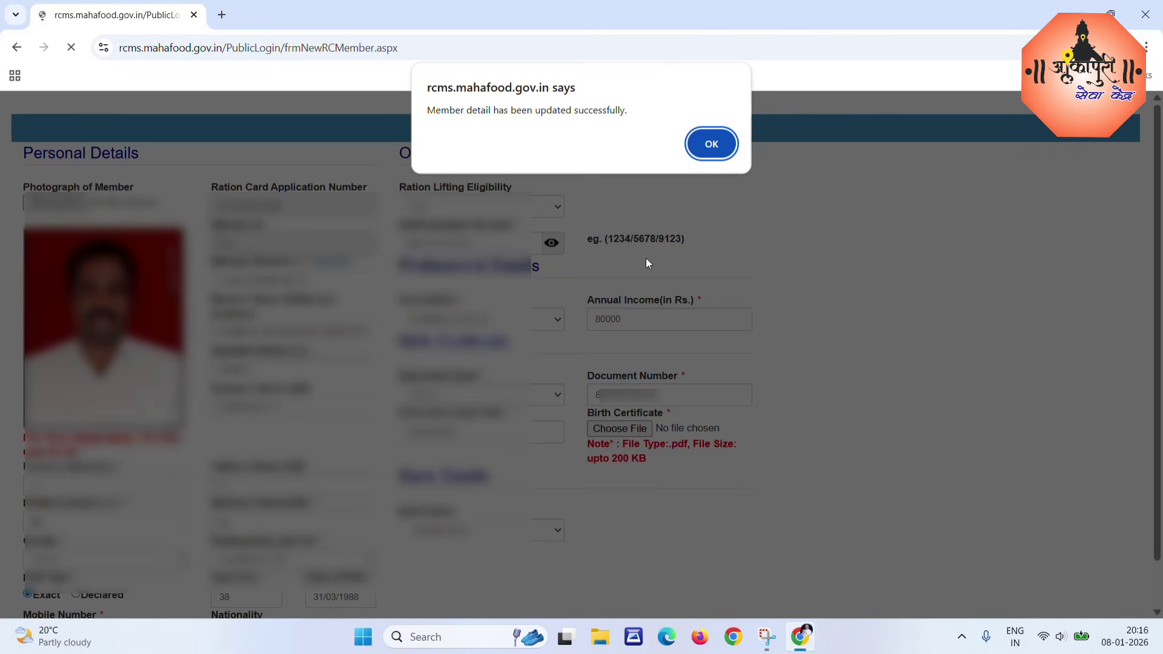
Start adding another family member and upload the member's photo as the photograph
left_click(716, 144)
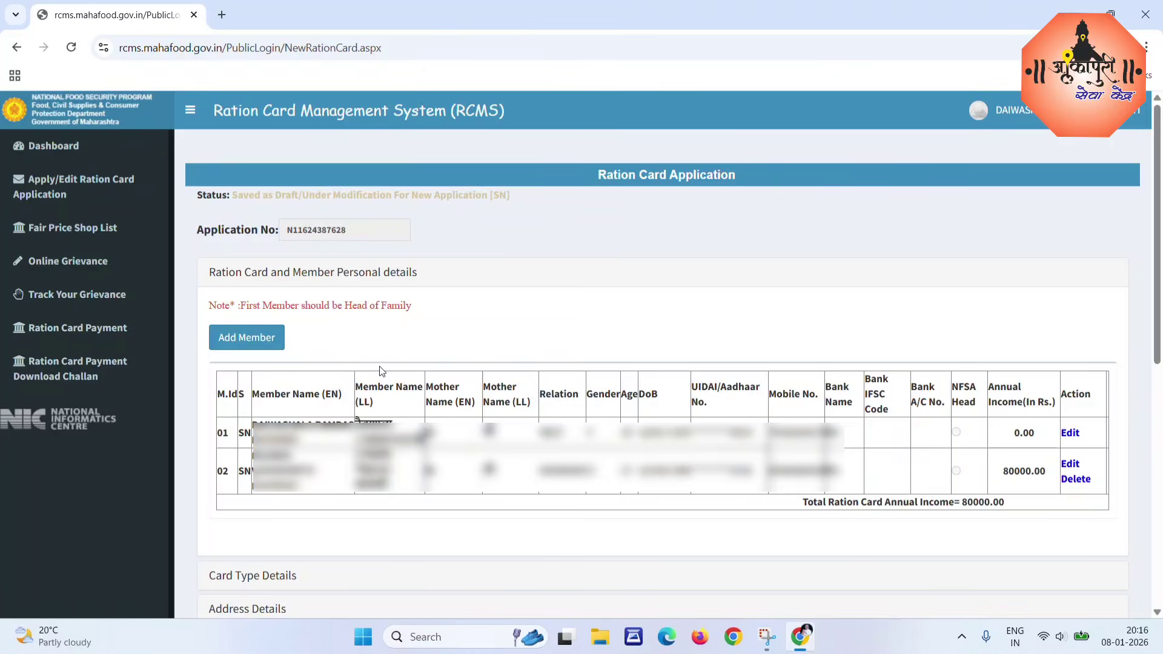
left_click(223, 340)
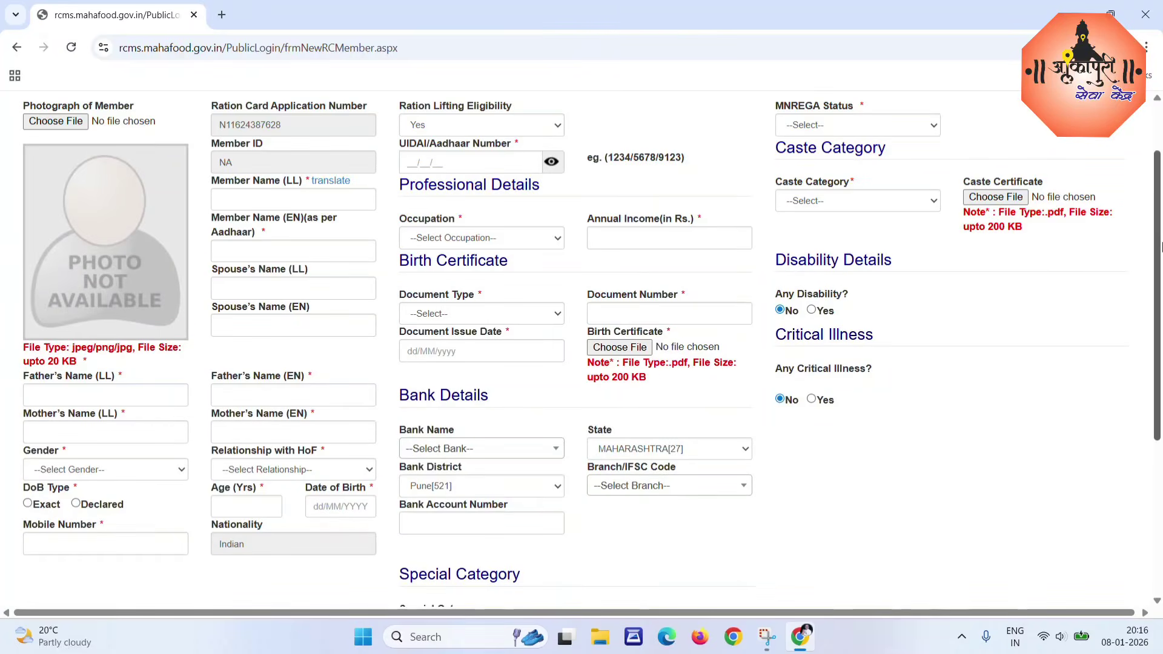
left_click(68, 122)
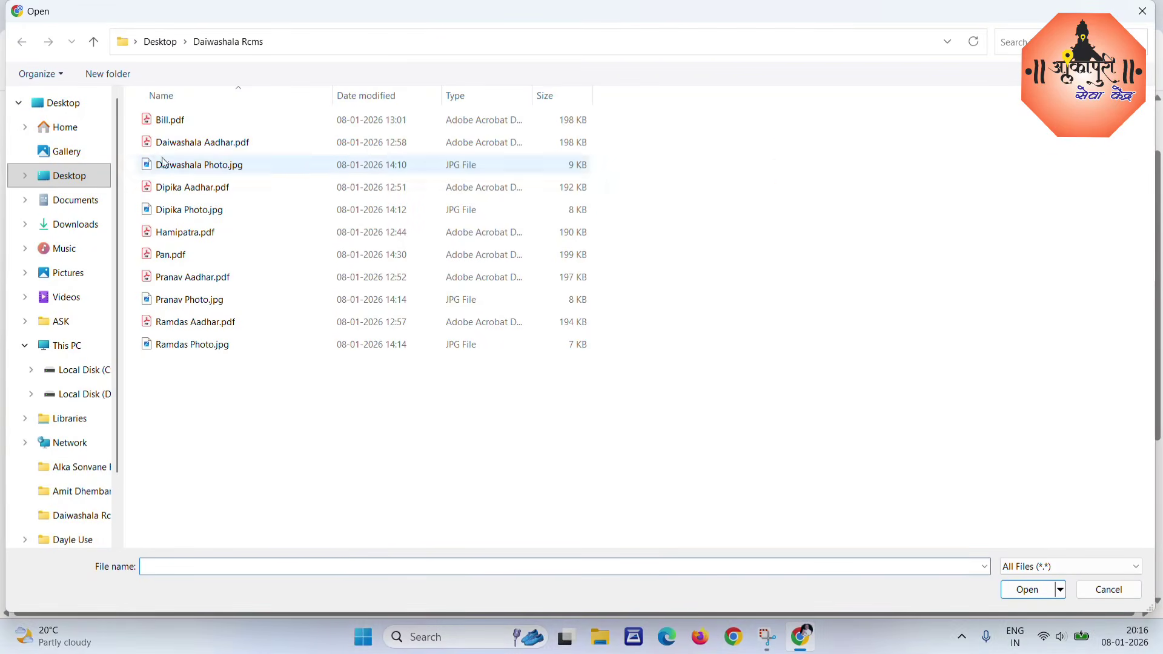
left_click(187, 299)
left_click(1026, 591)
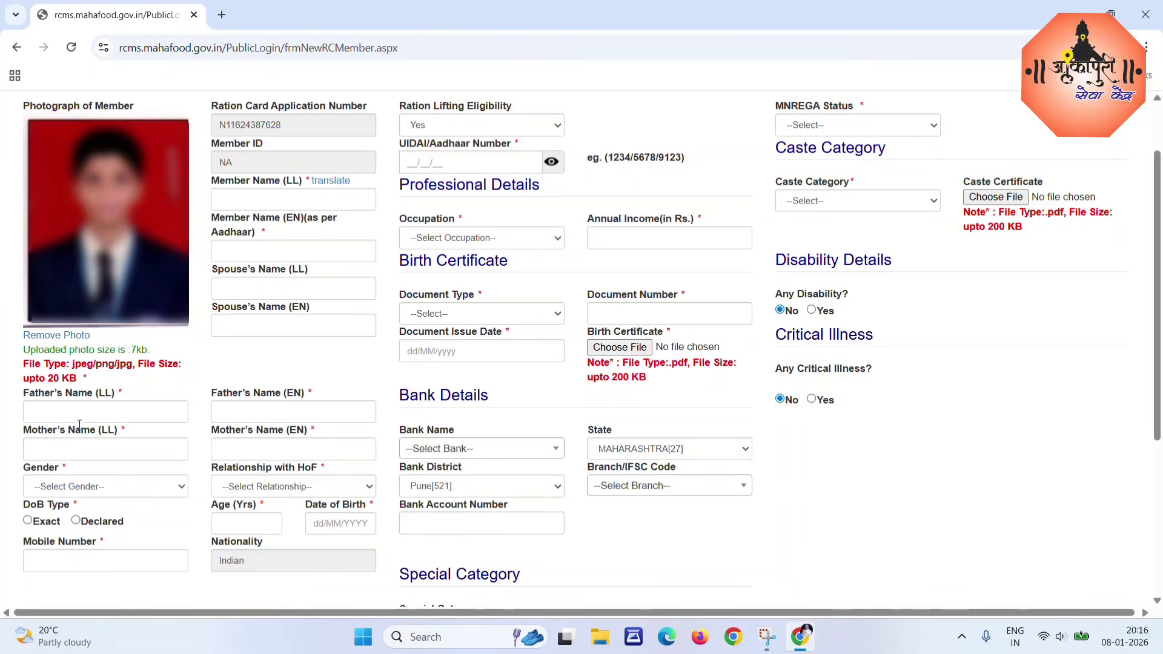
Enter the father's name as F and the mother's name as M in both languages
left_click(79, 417)
key("Tab")
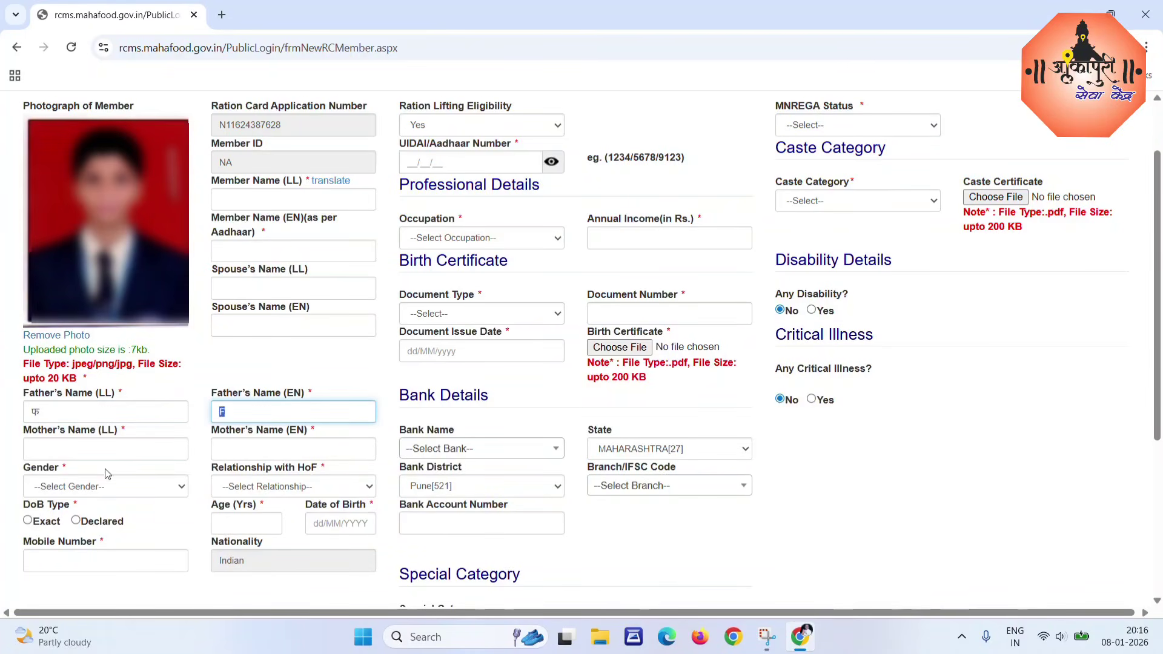
left_click(43, 451)
type("M")
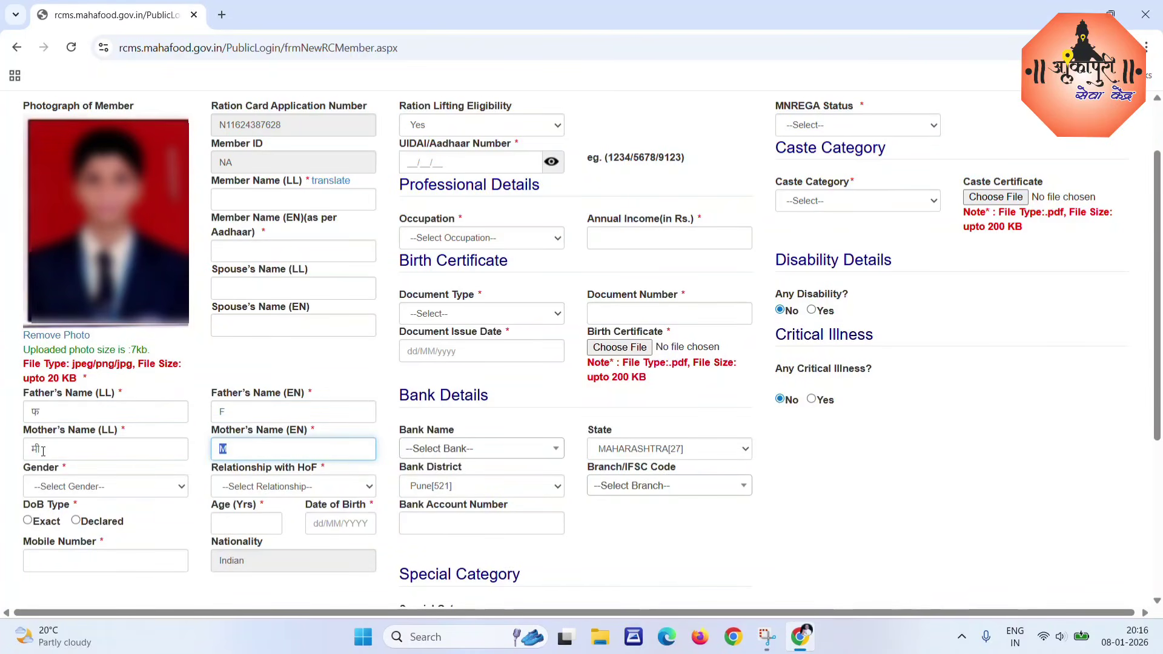
Set the gender to MALE and the relationship with the head of family to SON
left_click(77, 486)
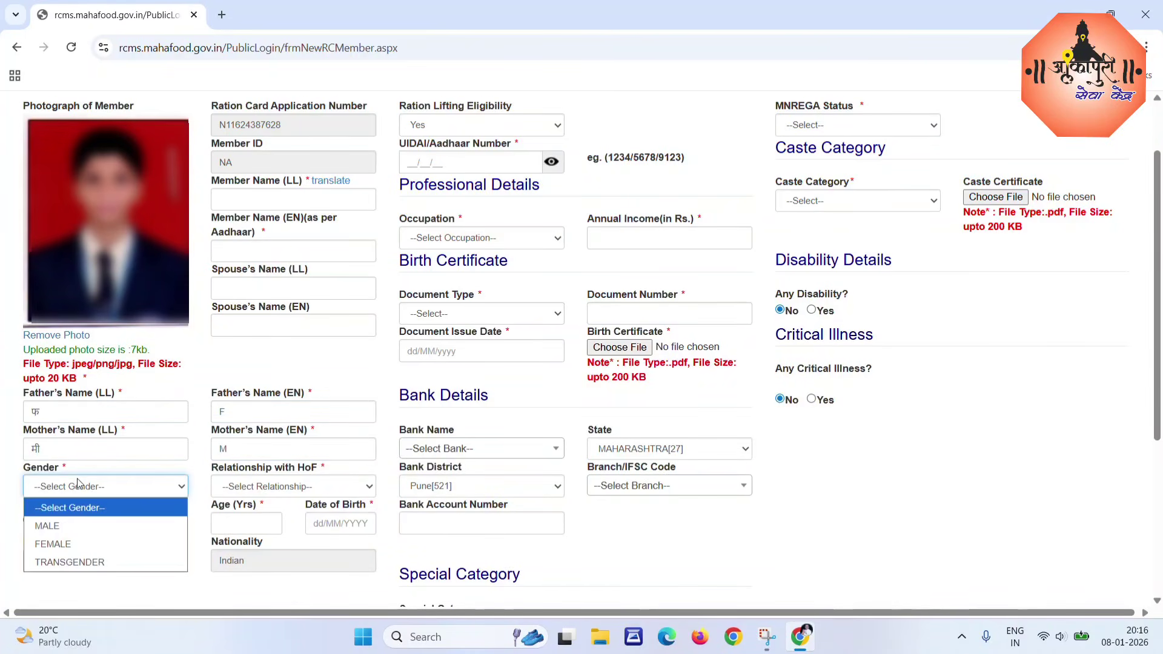
left_click(54, 526)
left_click(296, 491)
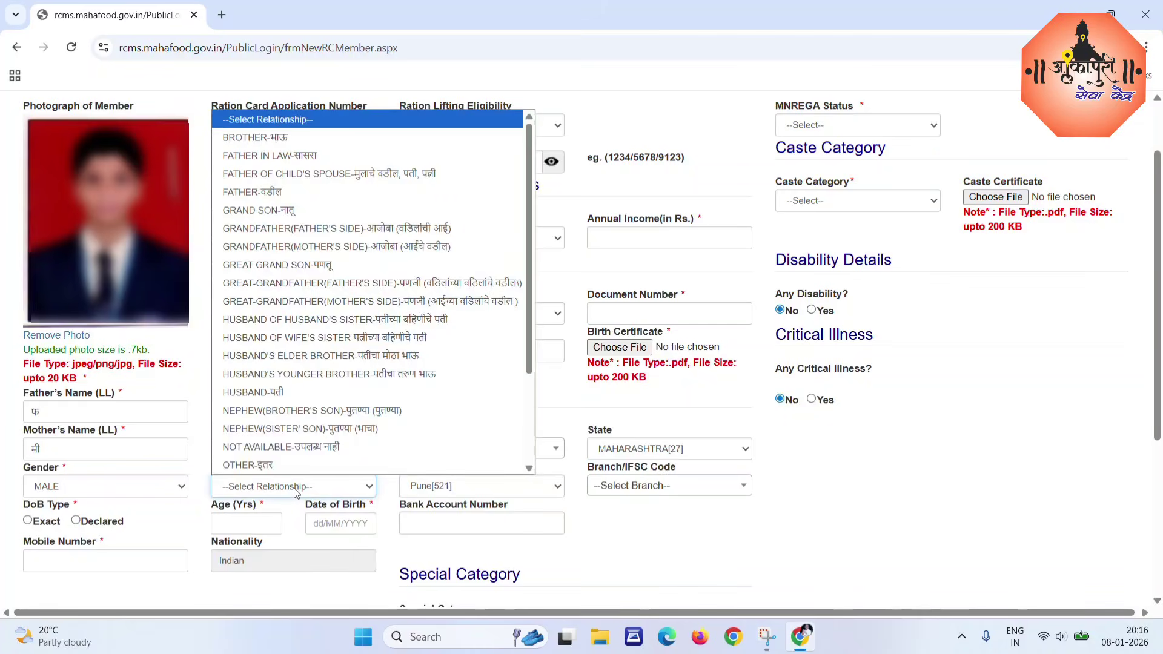
scroll(296, 332, "down", 2)
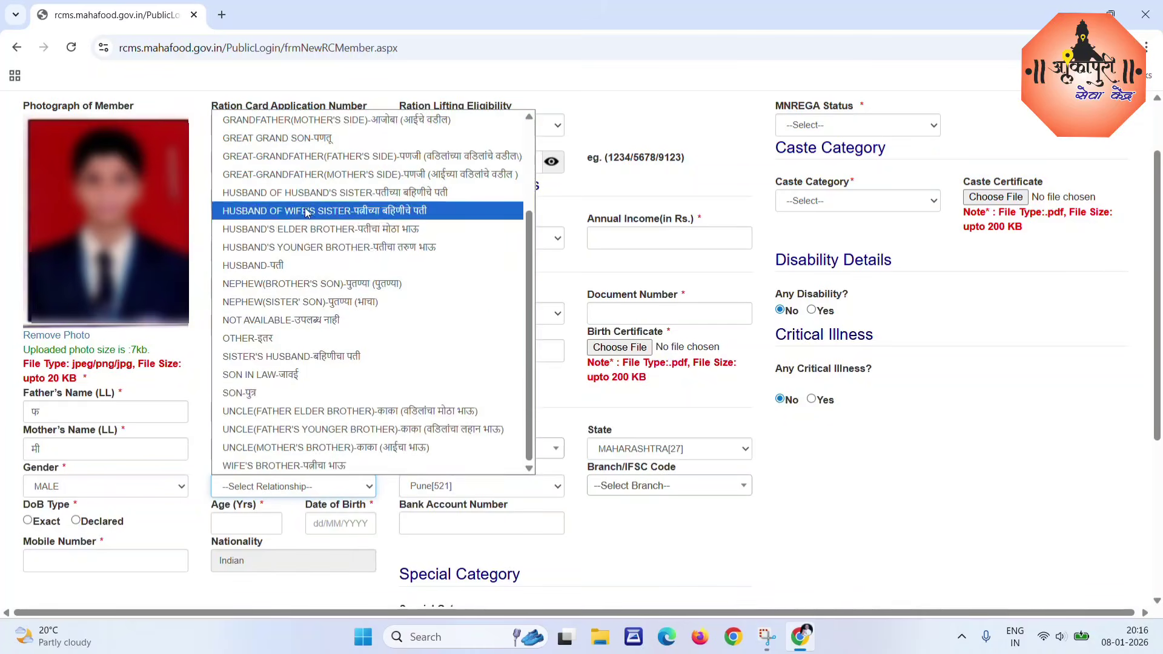
left_click(252, 394)
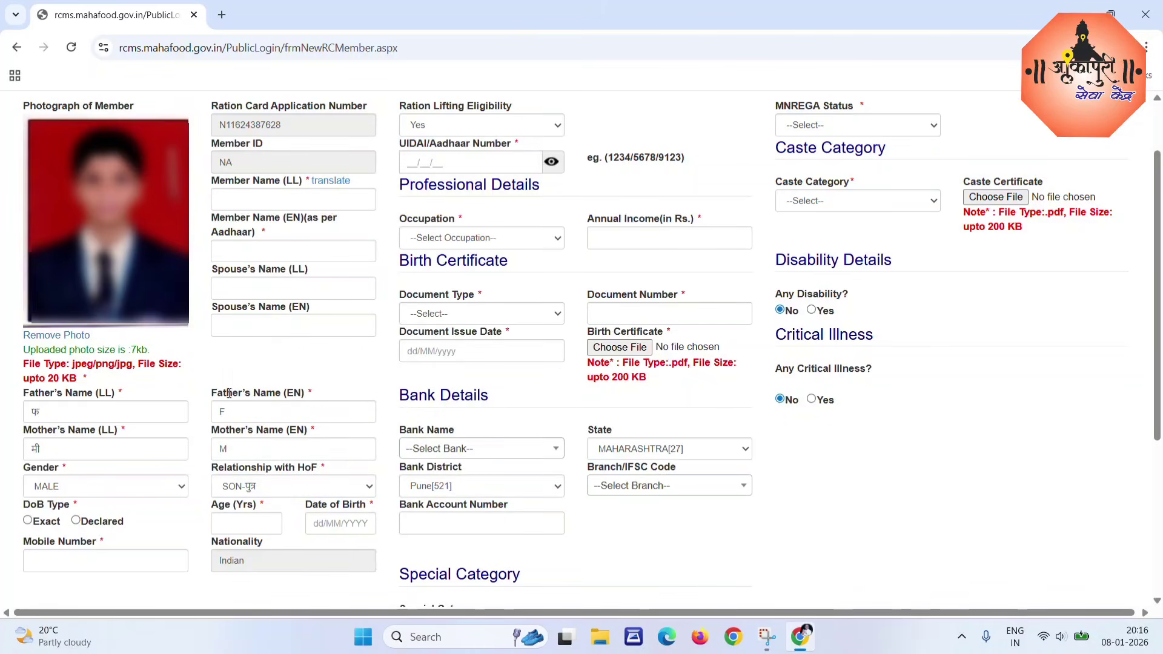
Set the DoB type to Exact and enter the member's date of birth and mobile number
left_click(28, 521)
left_click(316, 527)
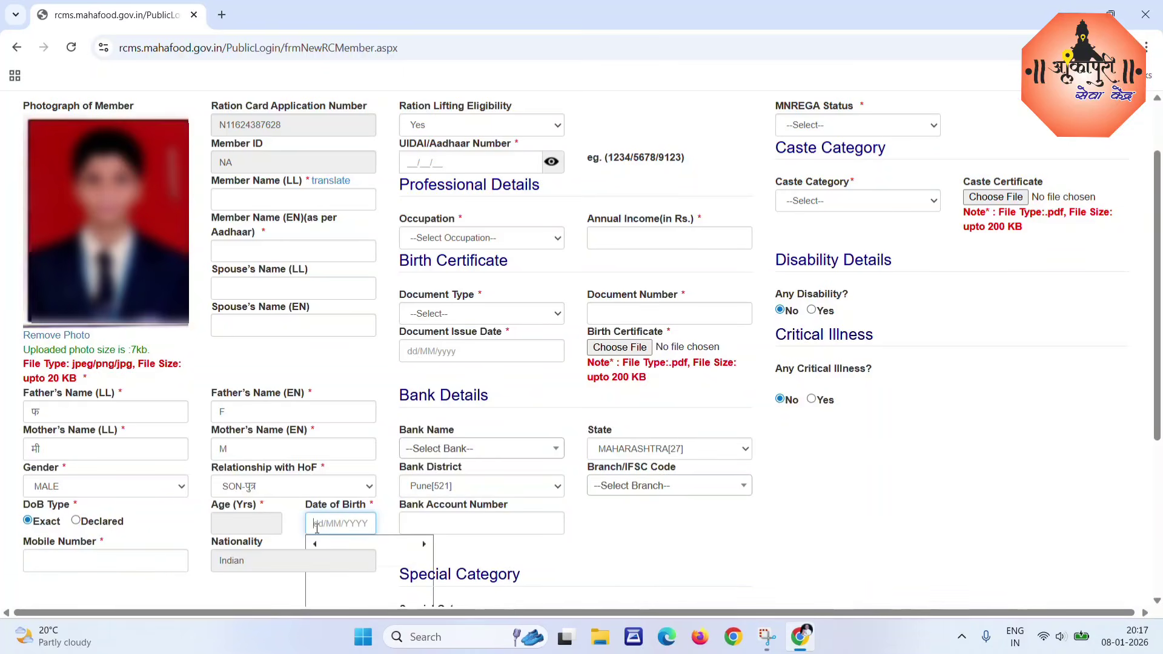
type("30/09/201192011")
key("Tab")
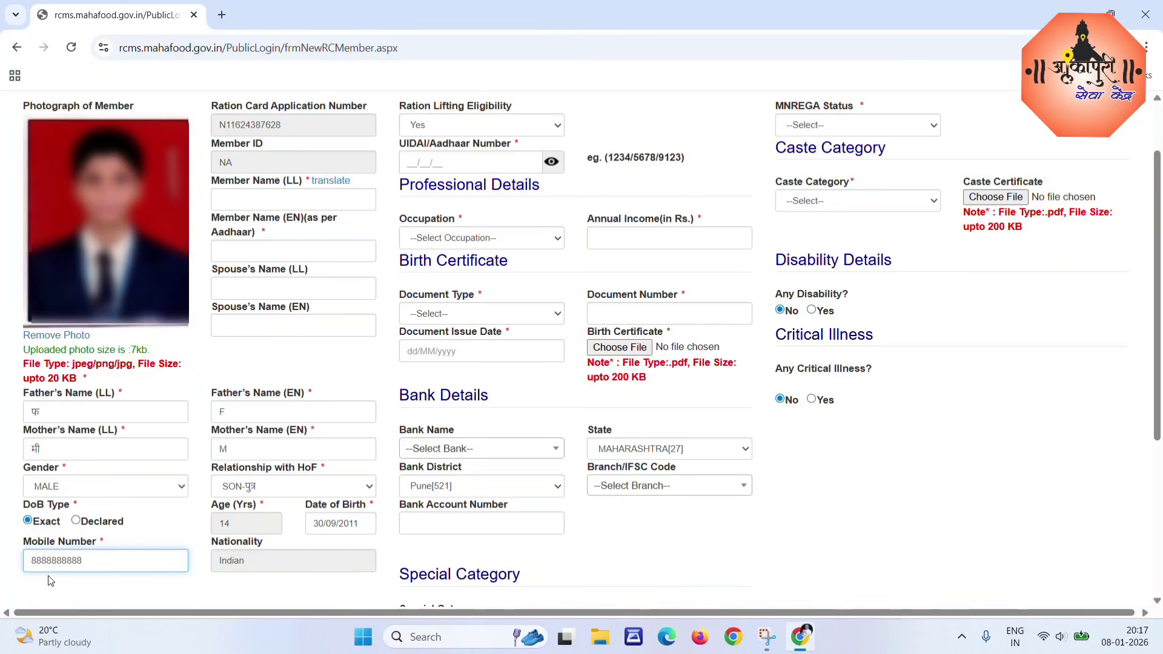
key("Tab")
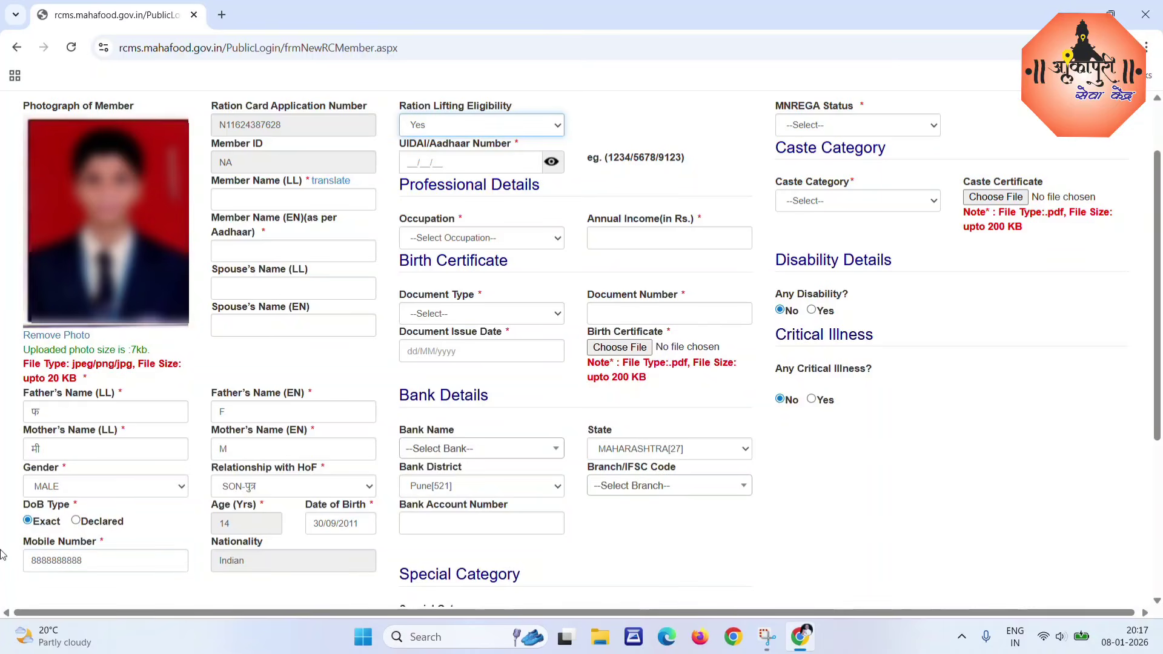
Enter the member's name in Marathi and in English as per Aadhaar
left_click(244, 200)
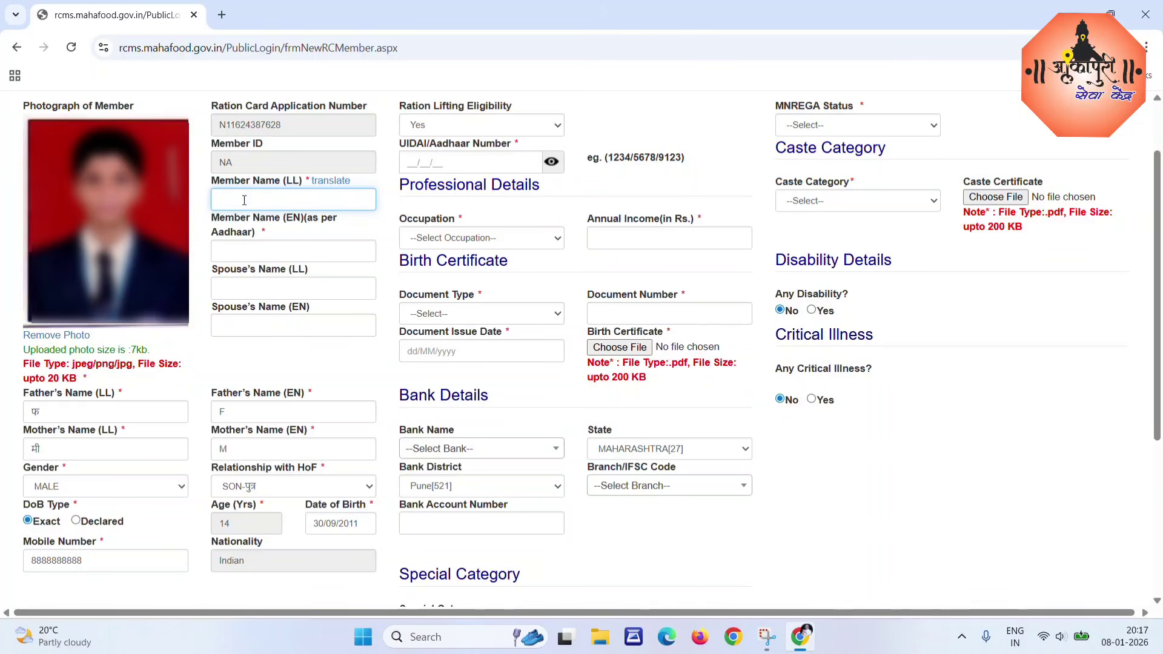
type("PRA")
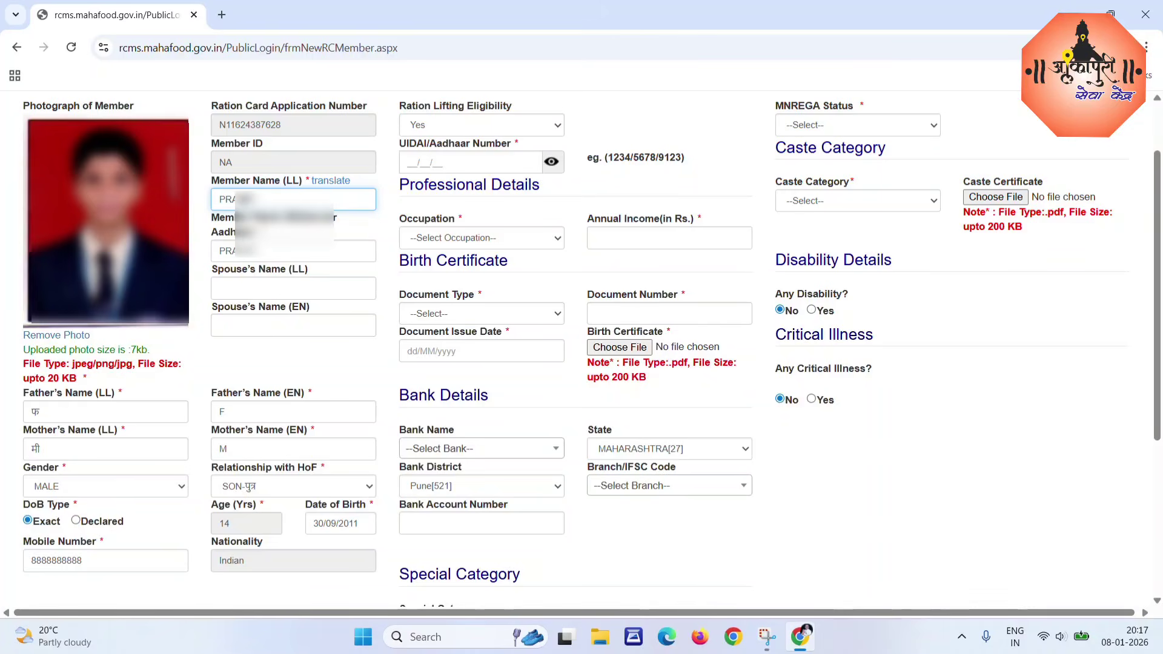
type(" ...")
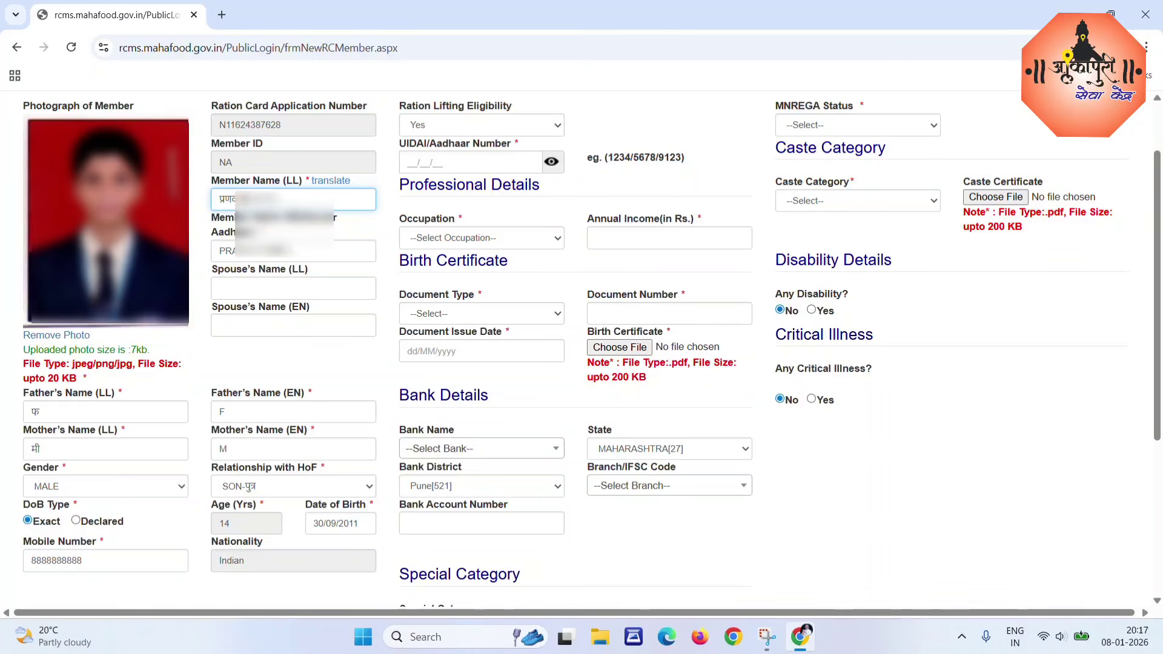
type("PAR")
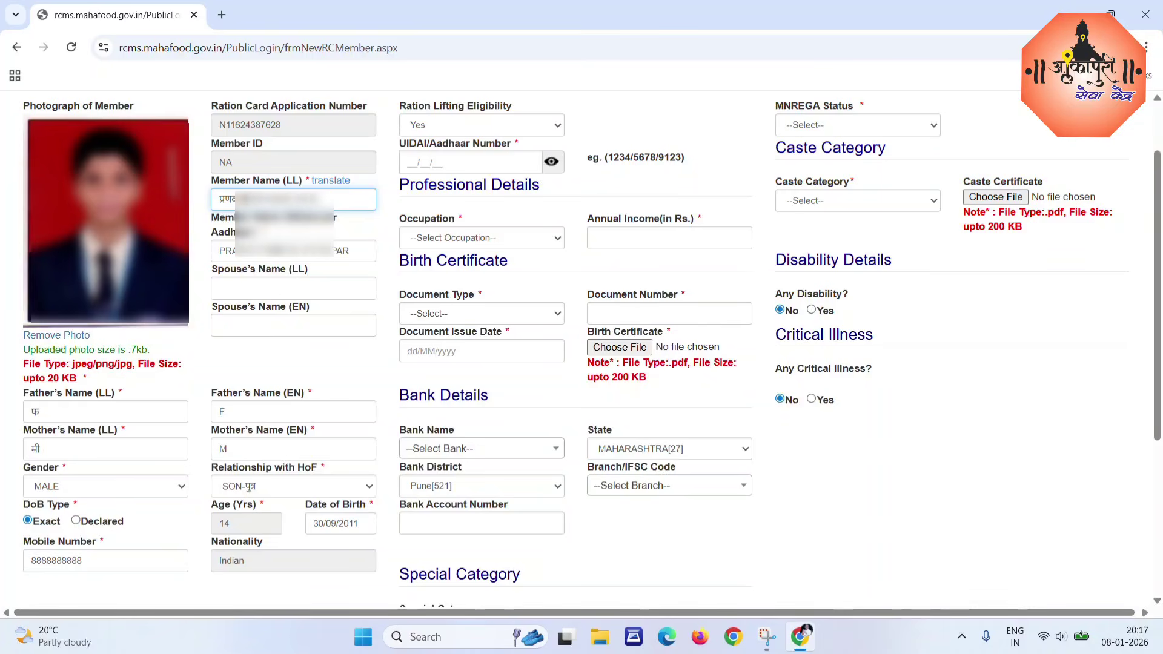
key("BackSpace")
type("TI")
key("Tab")
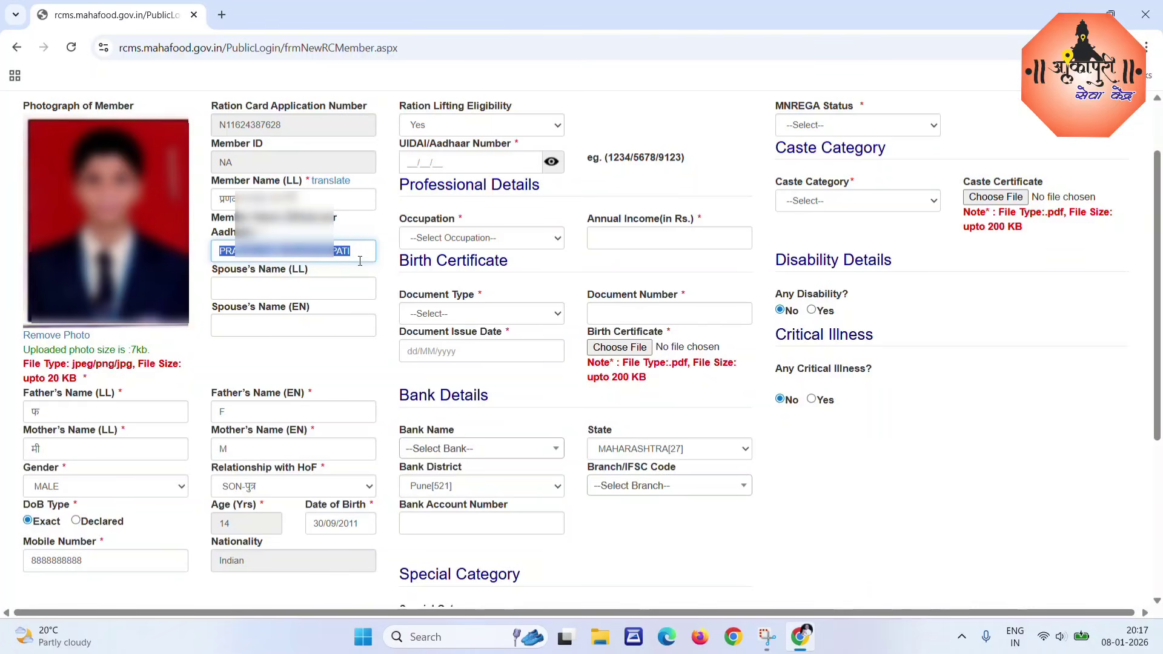
Enter the member's Aadhaar number
left_click(234, 294)
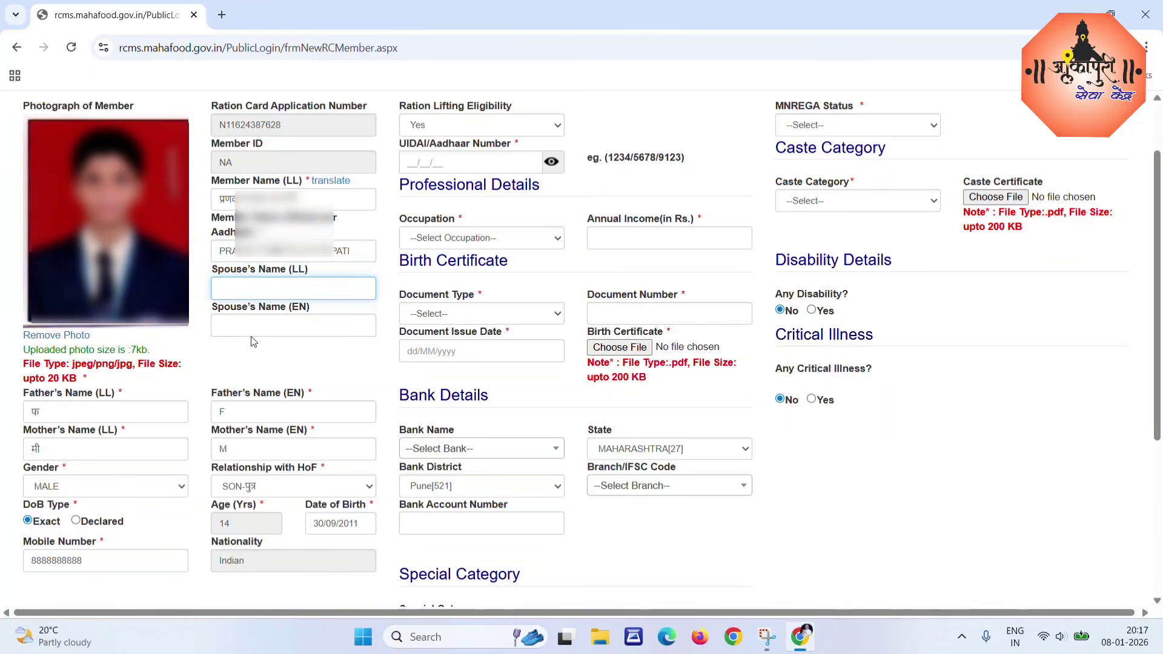
left_click(411, 163)
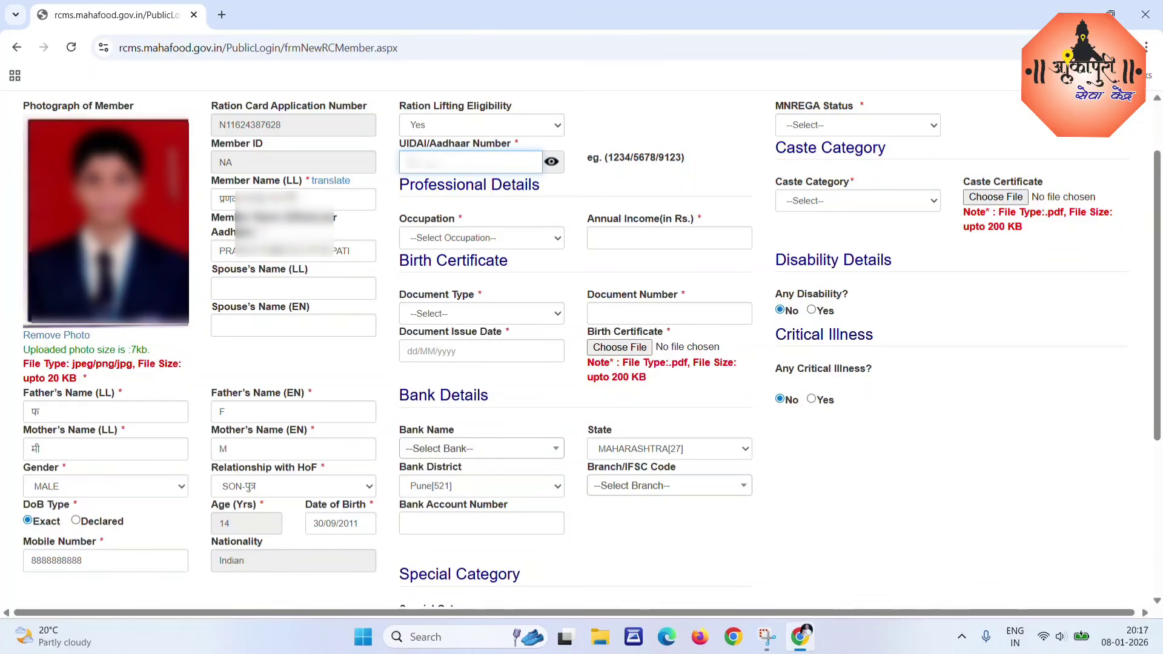
type("??????")
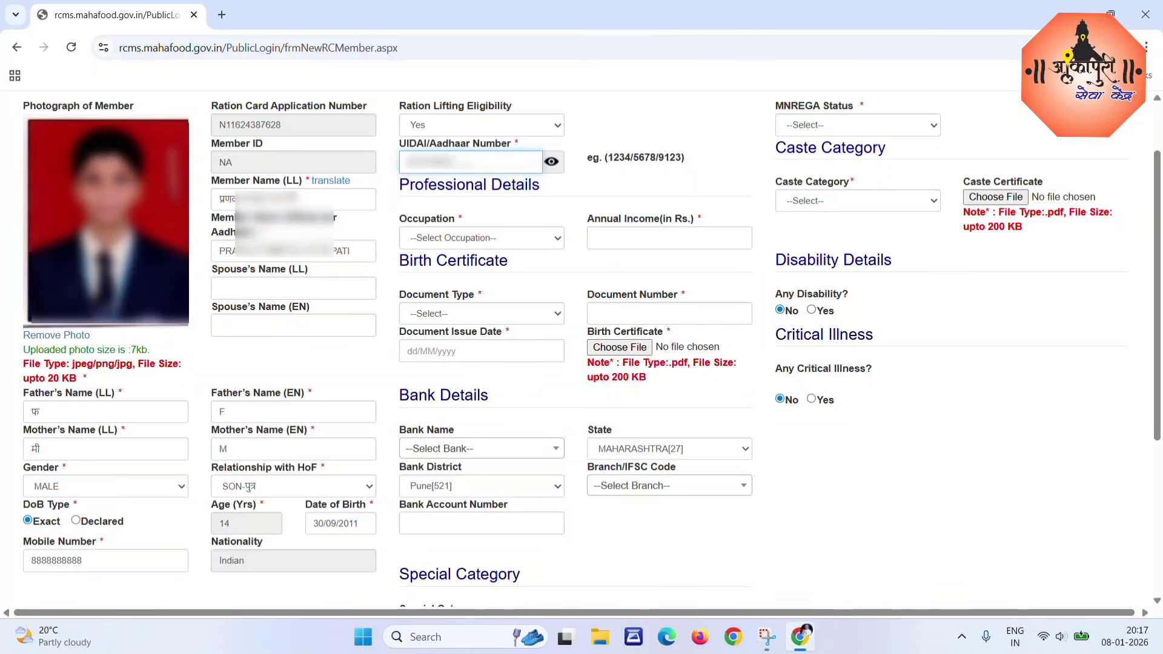
type("????")
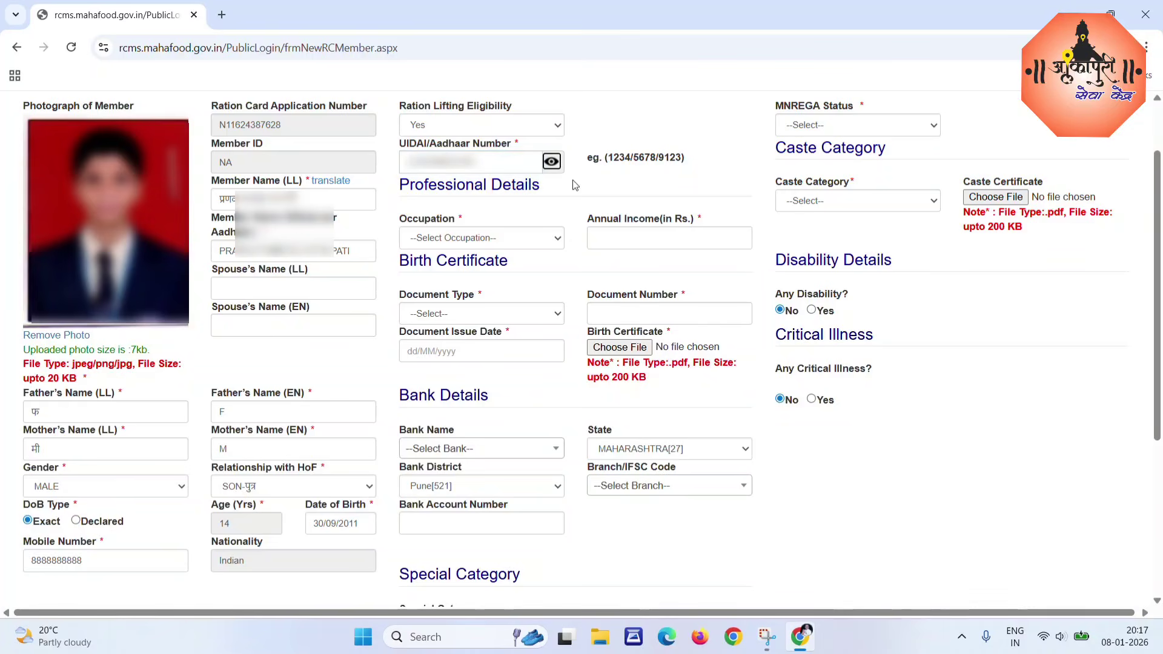
Set the occupation to OTHER and the annual income to 00
left_click(449, 240)
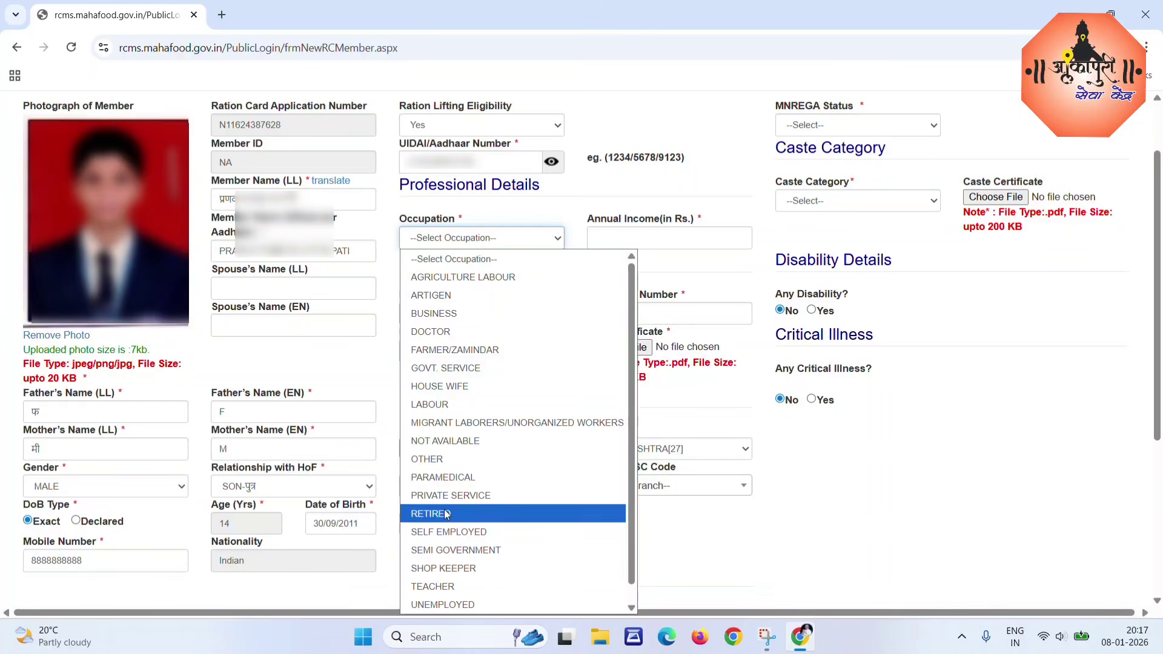
scroll(463, 571, "down", 1)
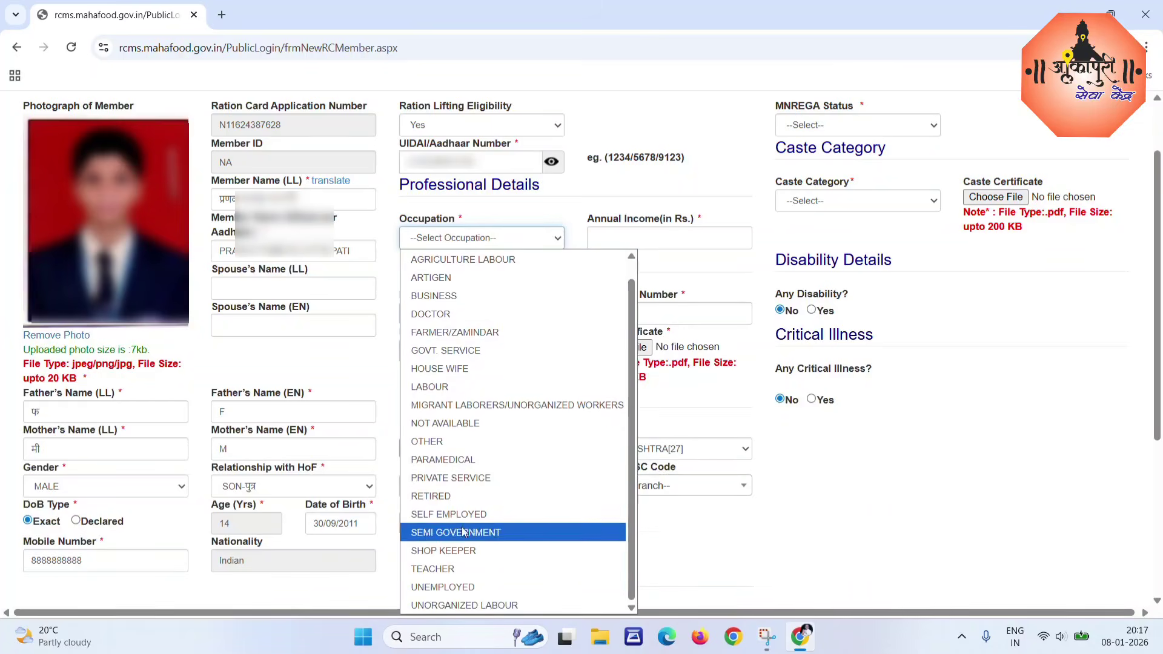
left_click(434, 451)
left_click(424, 448)
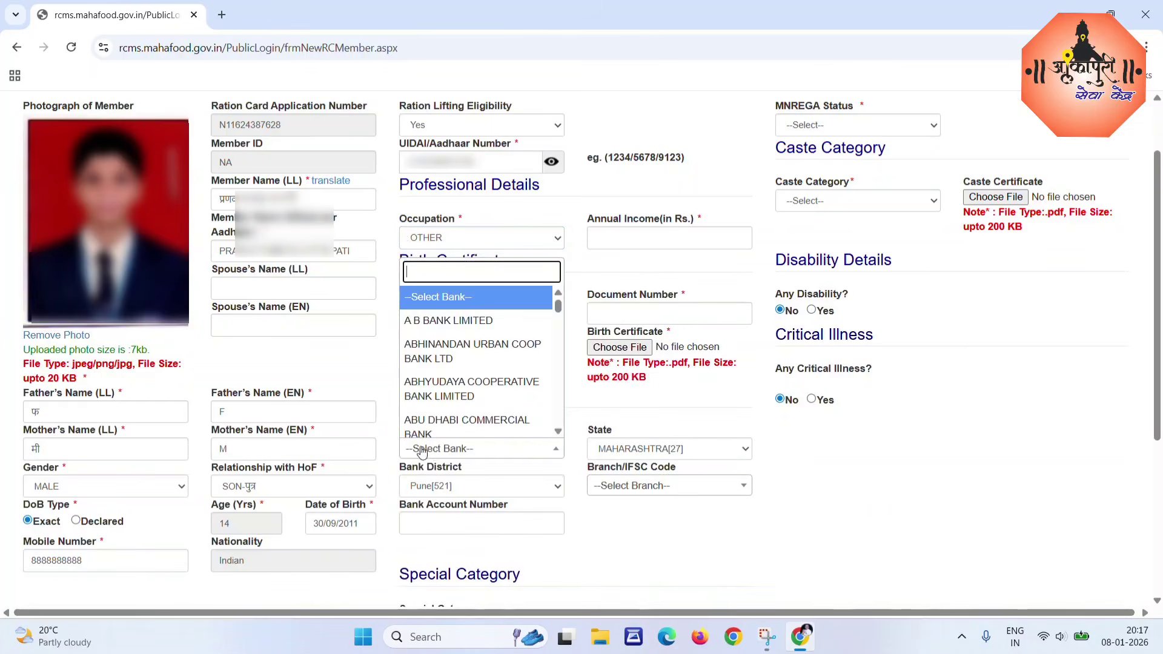
left_click(496, 235)
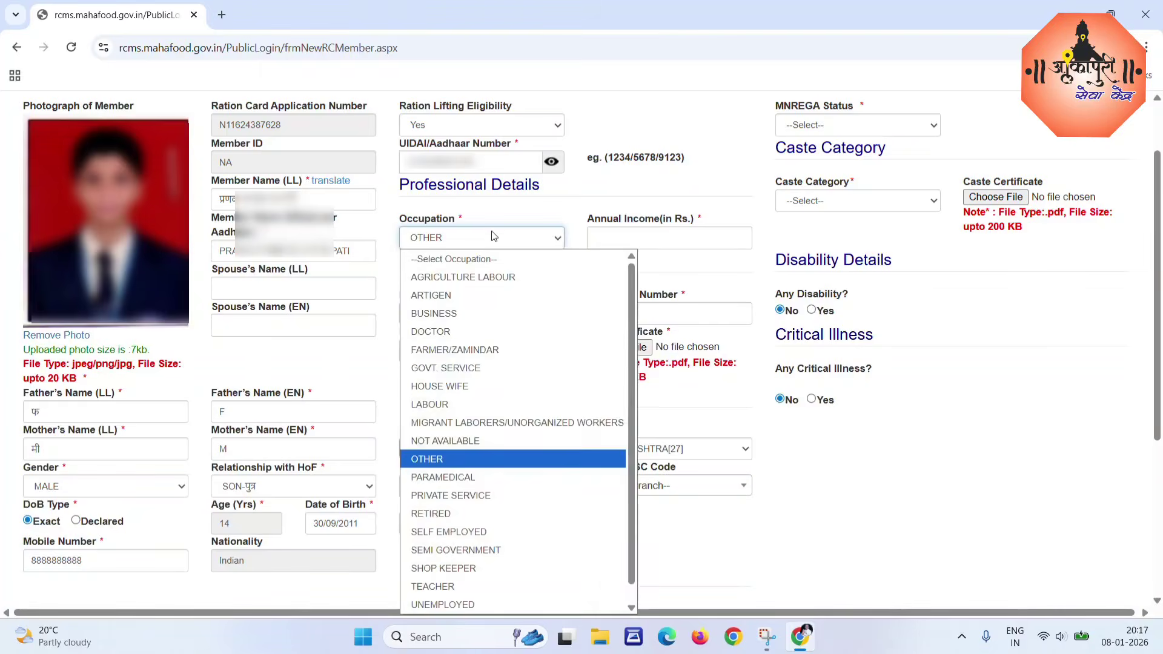
left_click(591, 233)
left_click(636, 236)
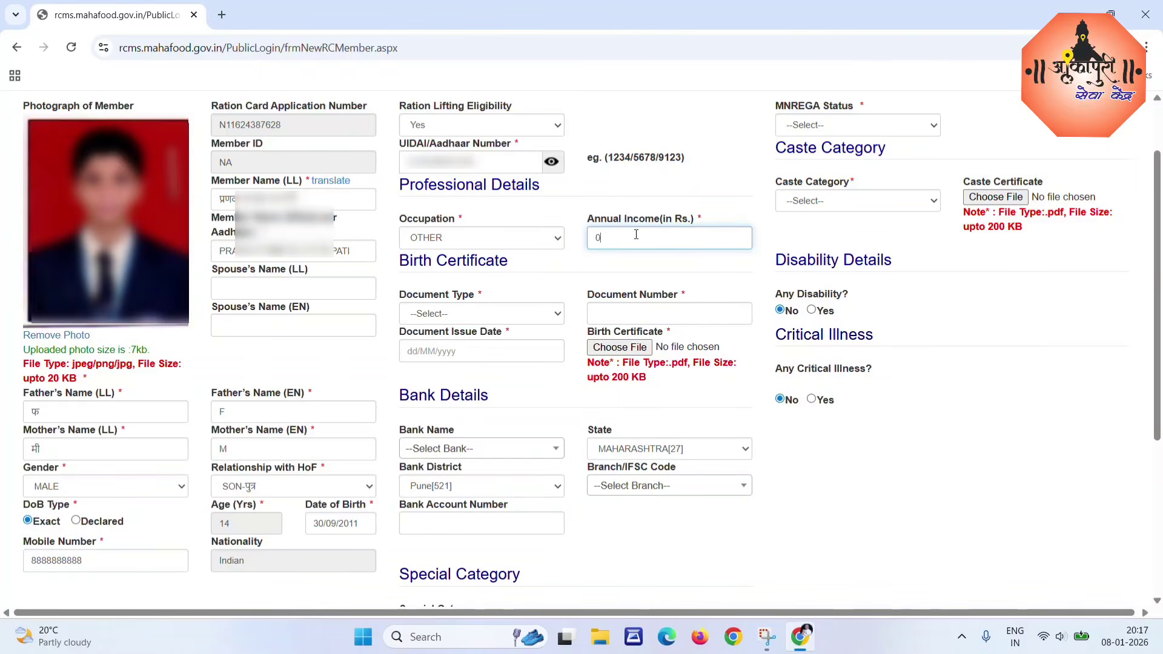
Set the birth certificate document type to Others and enter the document number
left_click(471, 313)
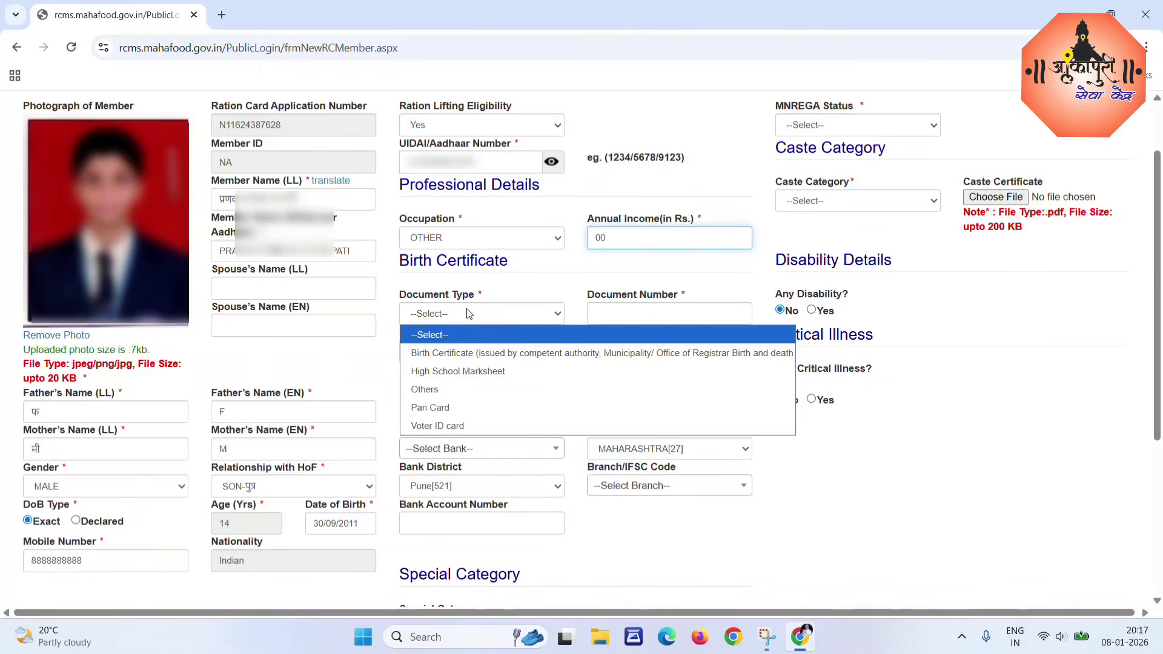
left_click(432, 389)
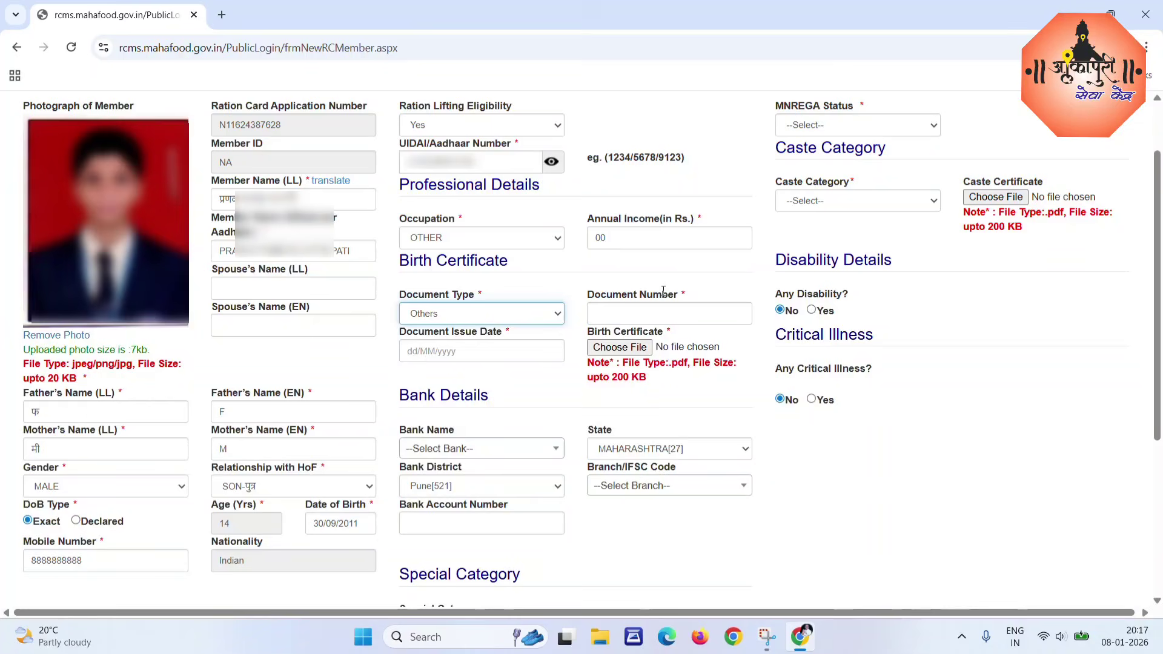
left_click(625, 314)
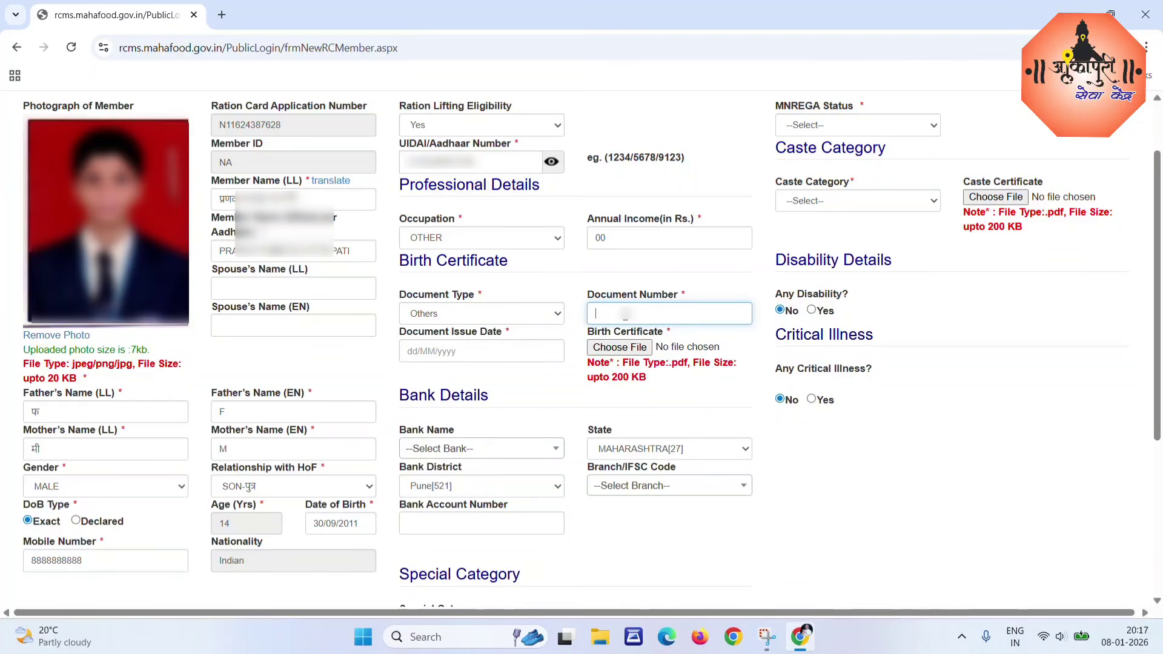
type("12345678")
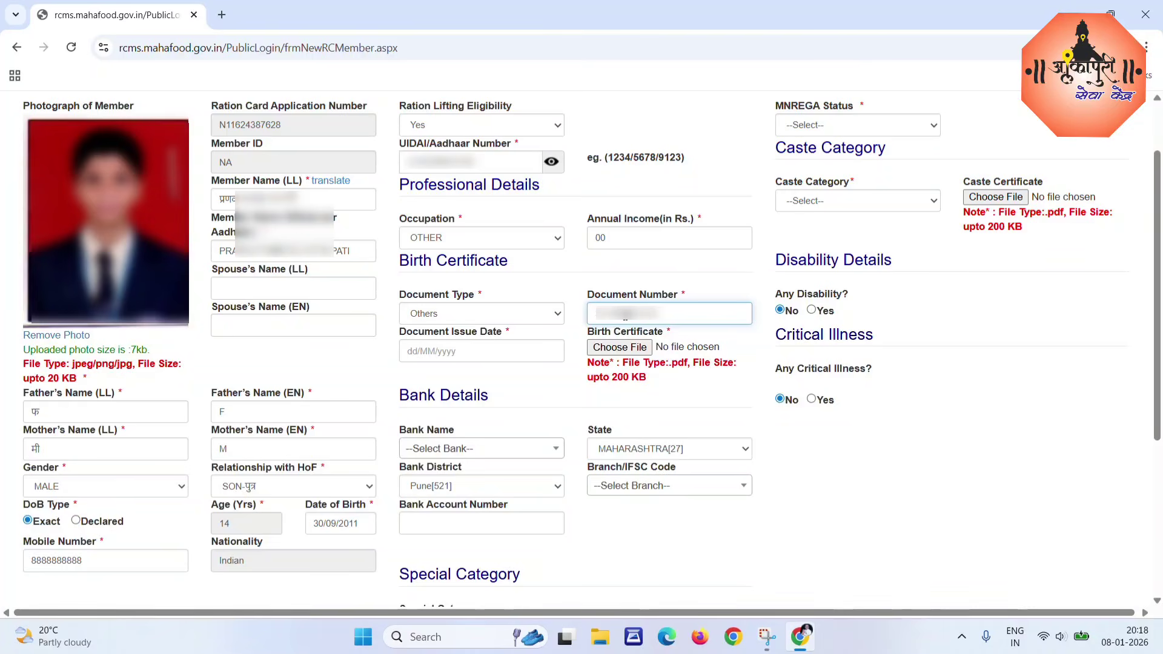
Set the document issue date to 30/09/2011
left_click(420, 351)
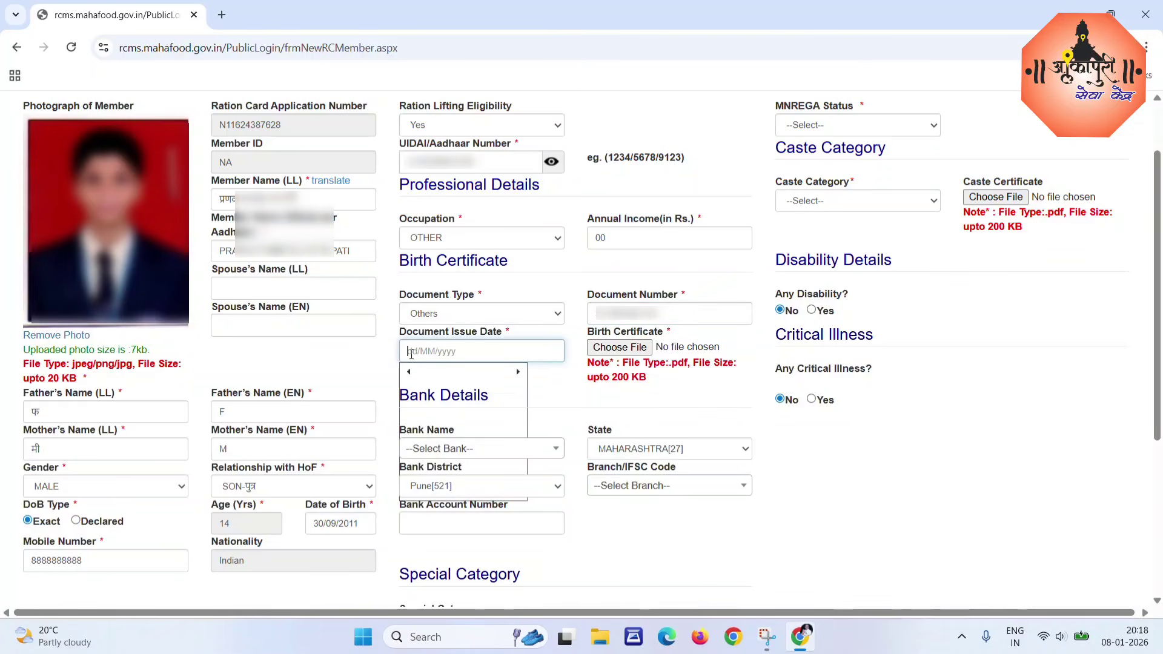
type("30/1")
type("9")
type("/201")
type("1")
key("Tab")
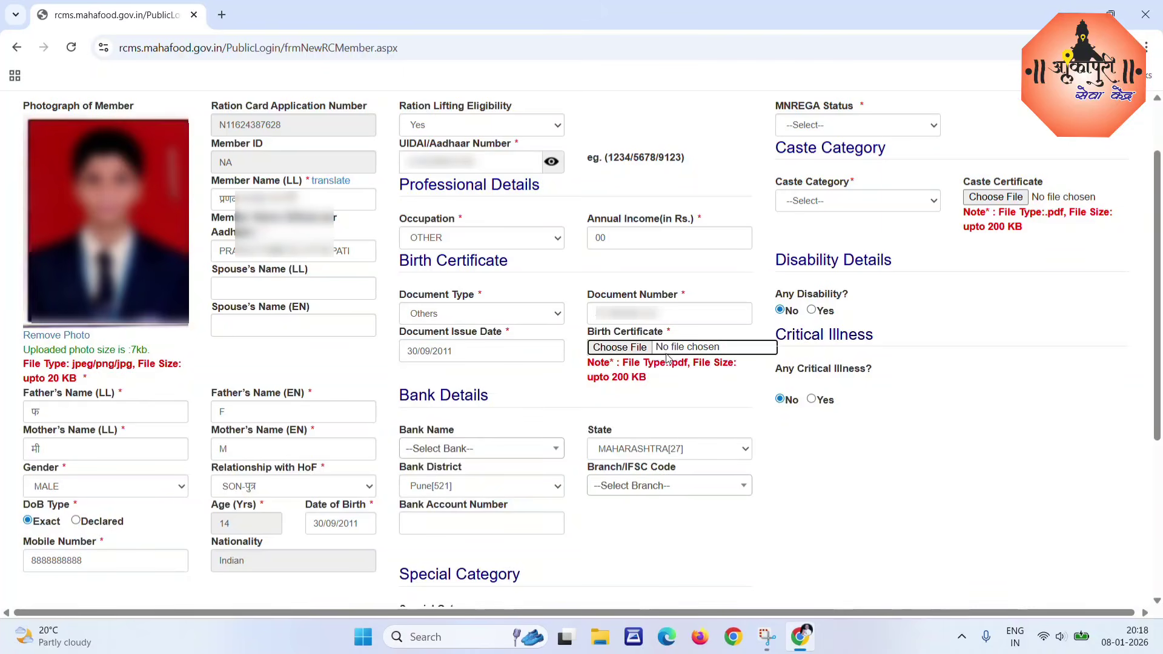
Upload the member's Aadhaar PDF as the birth certificate document
left_click(620, 347)
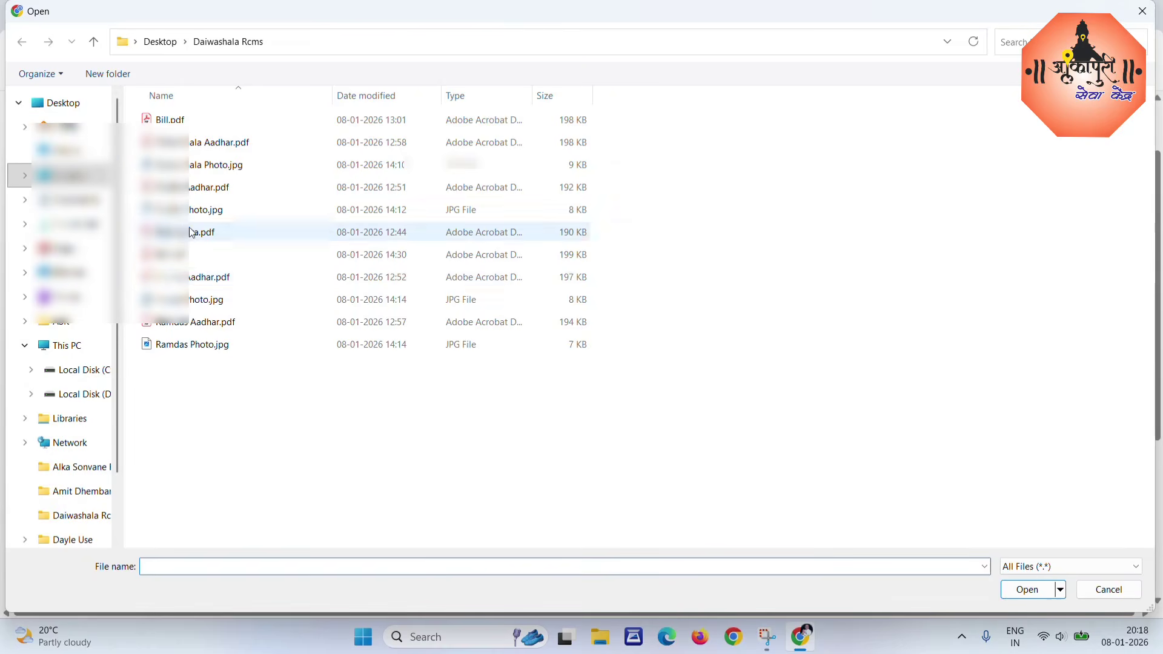
left_click(178, 279)
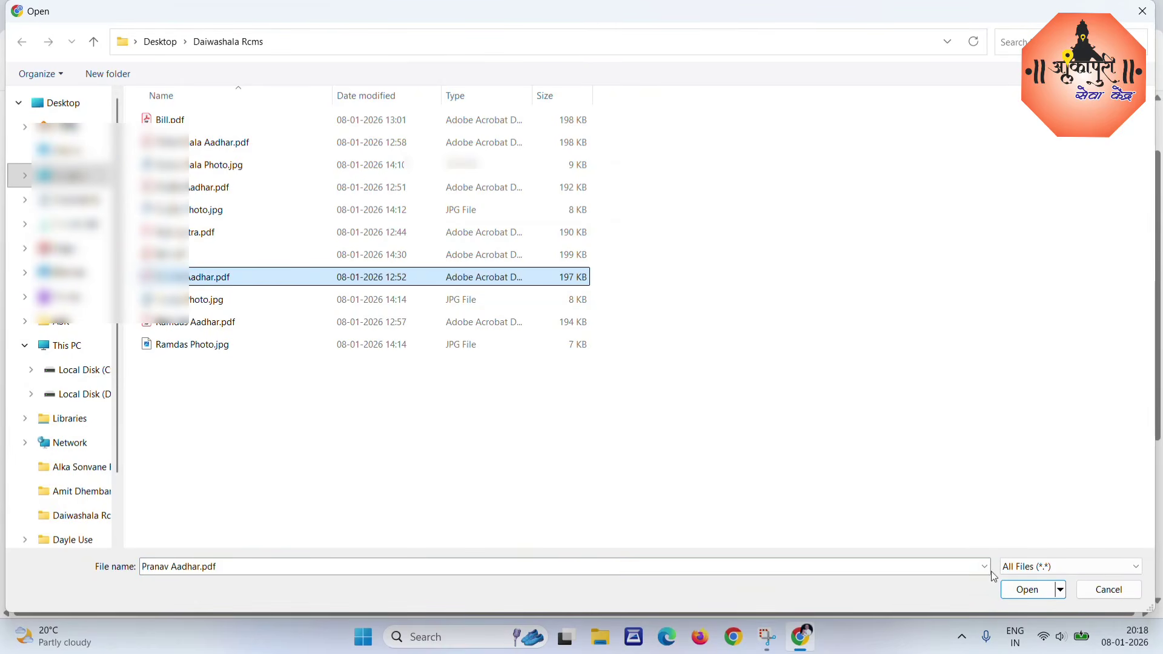
left_click(1024, 588)
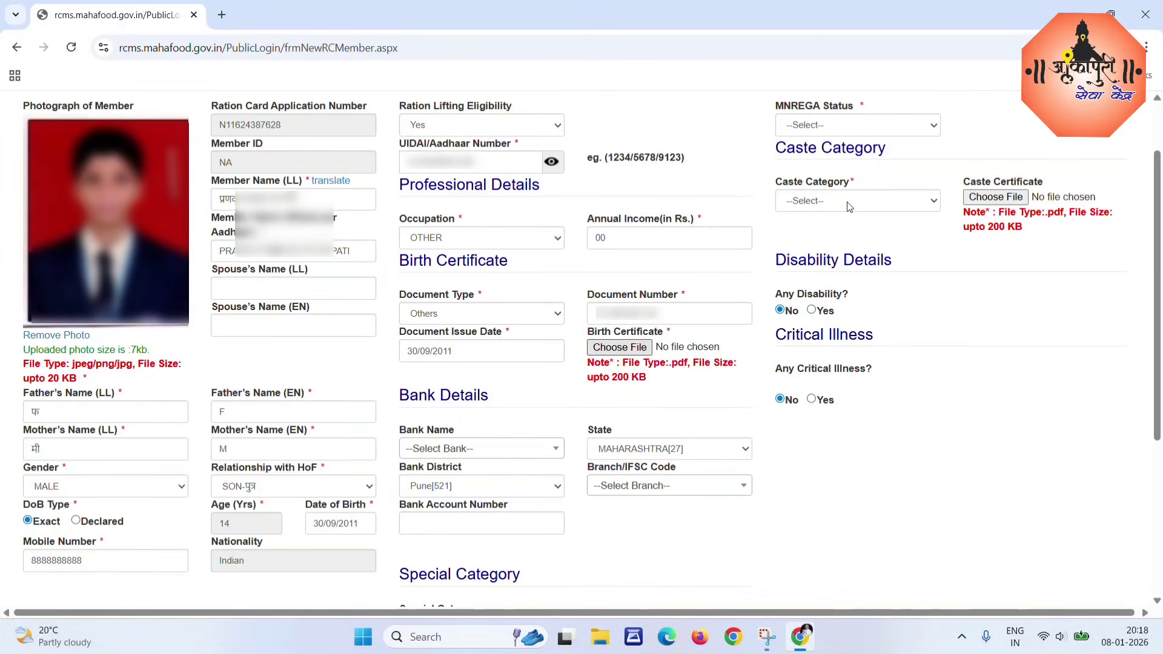
Set the MNREGA status to No and the caste category to GENERAL
left_click(815, 124)
left_click(819, 183)
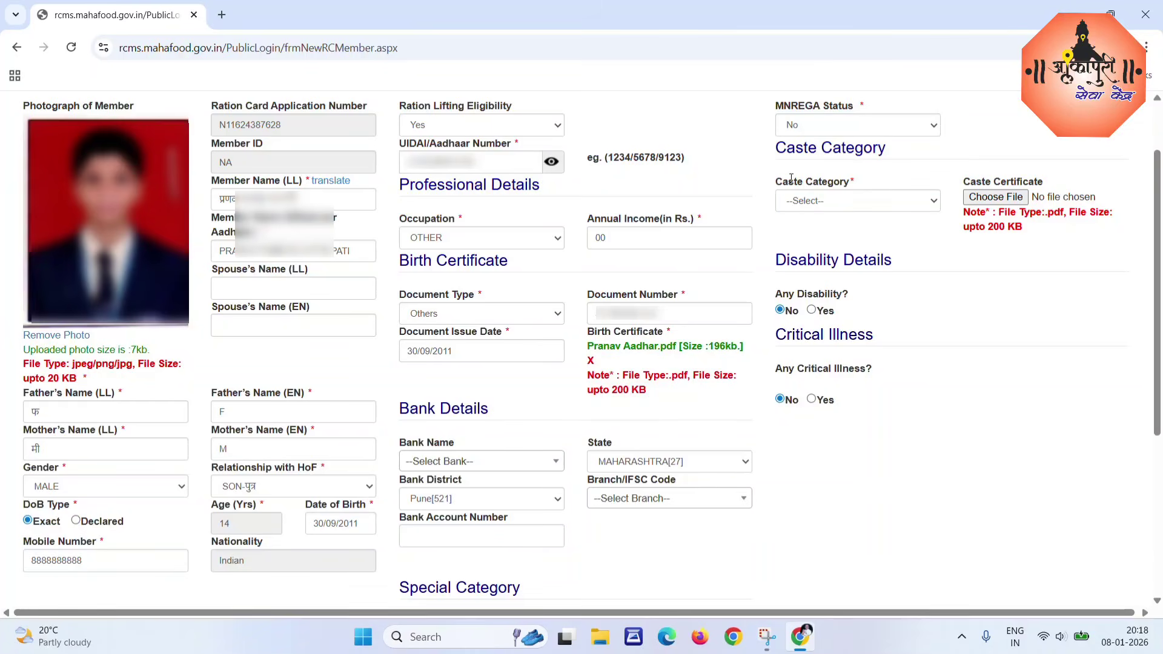
left_click(829, 203)
left_click(811, 241)
Upload the member's Aadhaar PDF as the caste certificate
left_click(1002, 199)
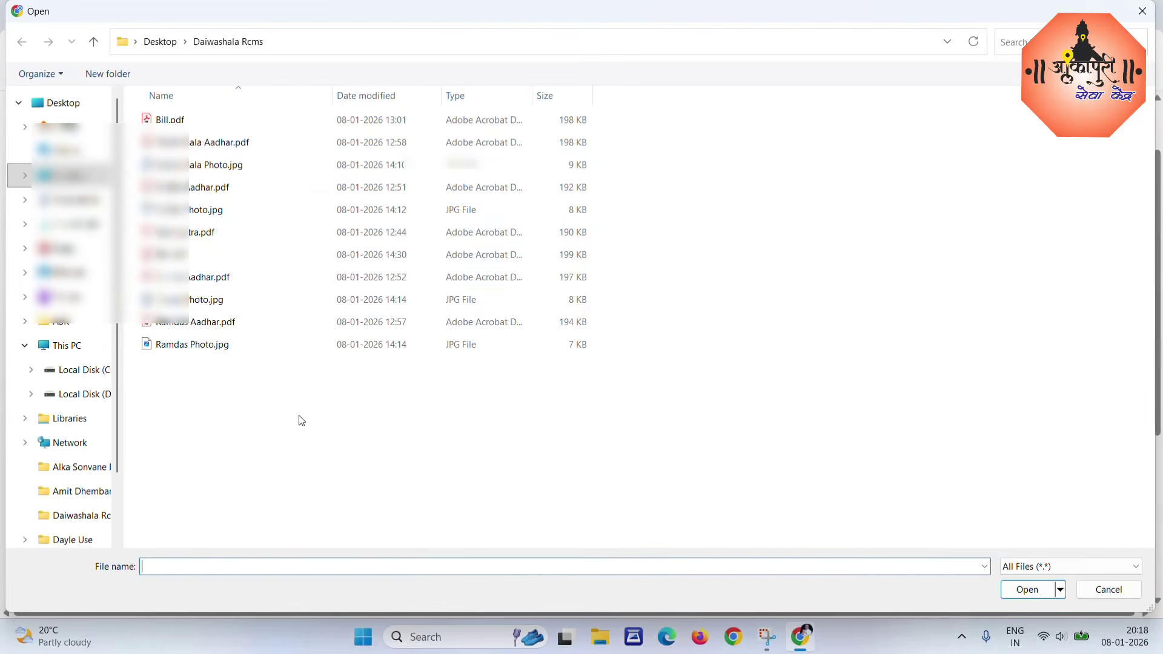
left_click(200, 276)
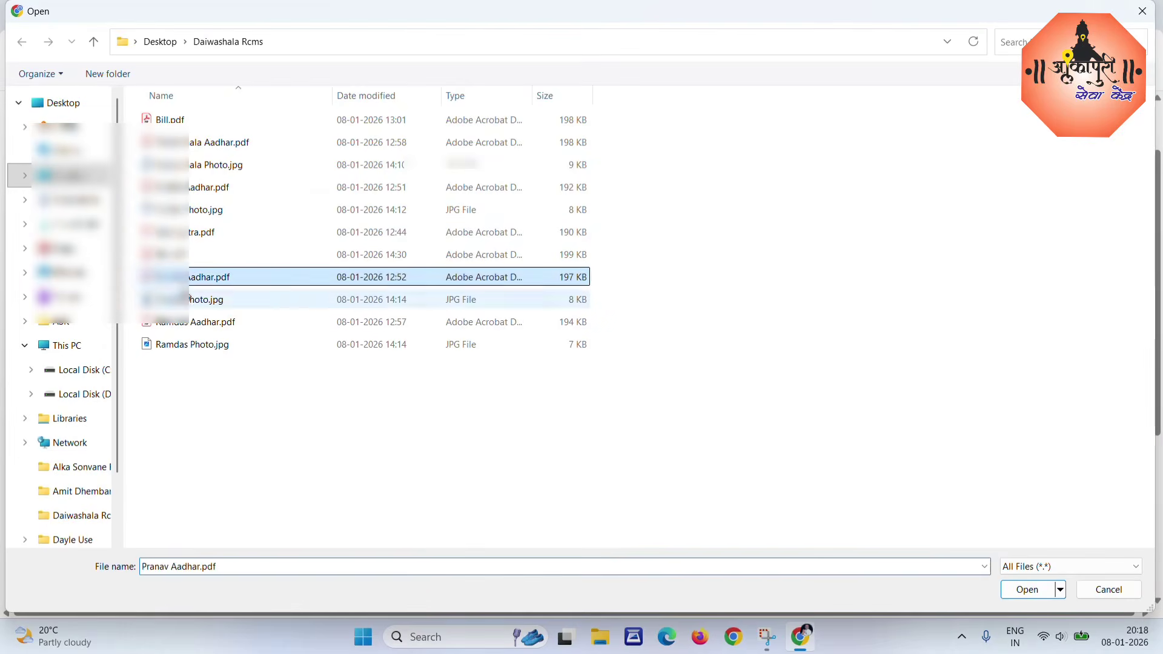
left_click(1026, 591)
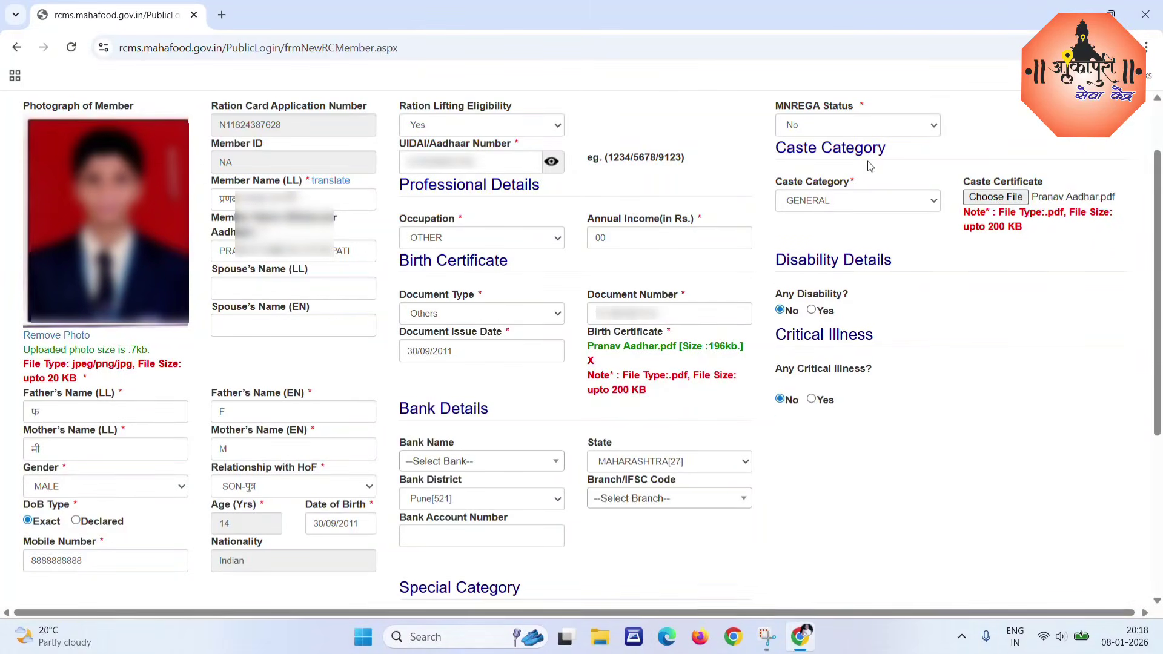
Set the special category to NO SPECIAL CATEGORY
scroll(757, 402, "down", 5)
left_click(442, 369)
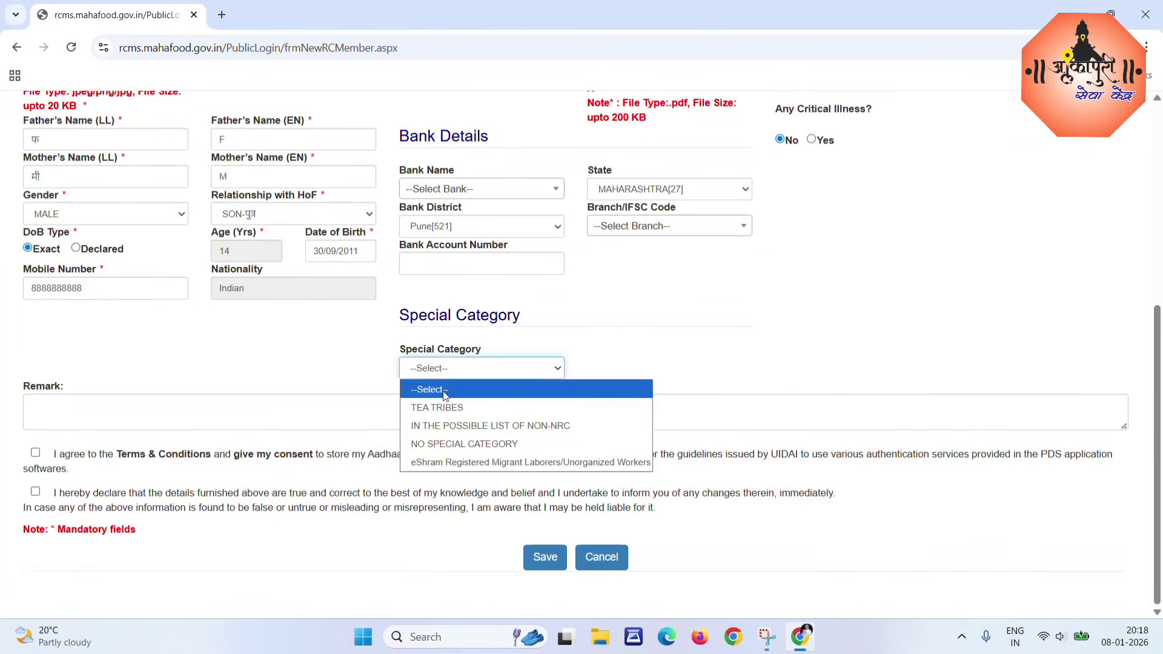
left_click(443, 445)
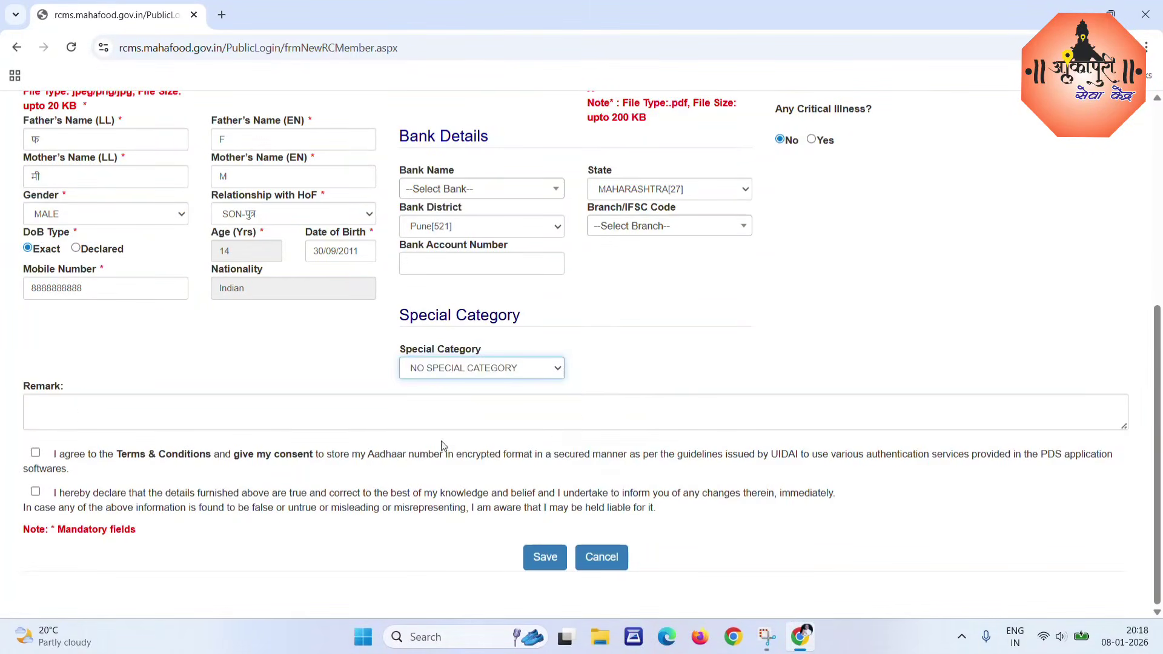
Accept both consent declarations and save the member, acknowledging the confirmation
left_click(36, 453)
left_click(35, 491)
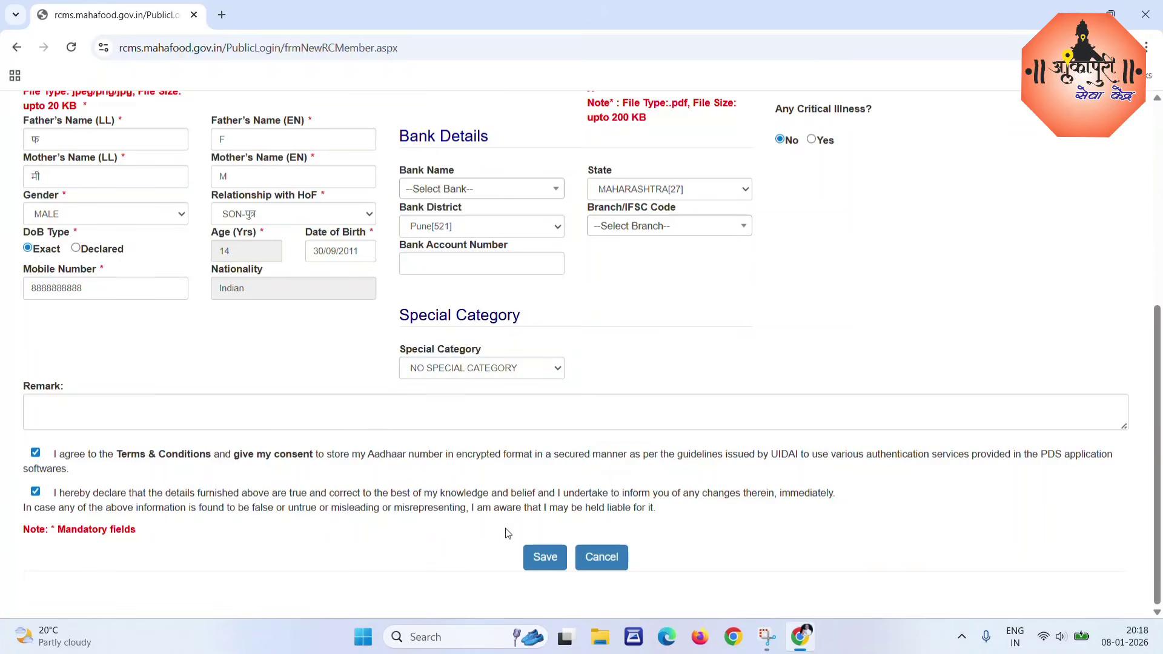
left_click(544, 556)
left_click(637, 152)
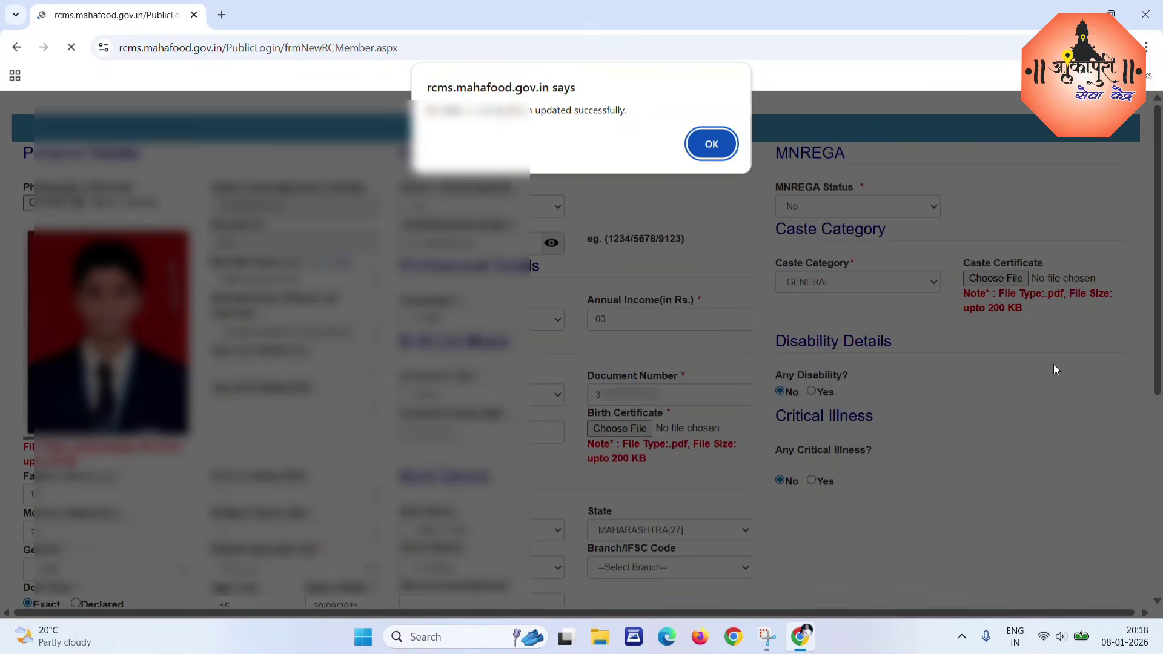
left_click(713, 148)
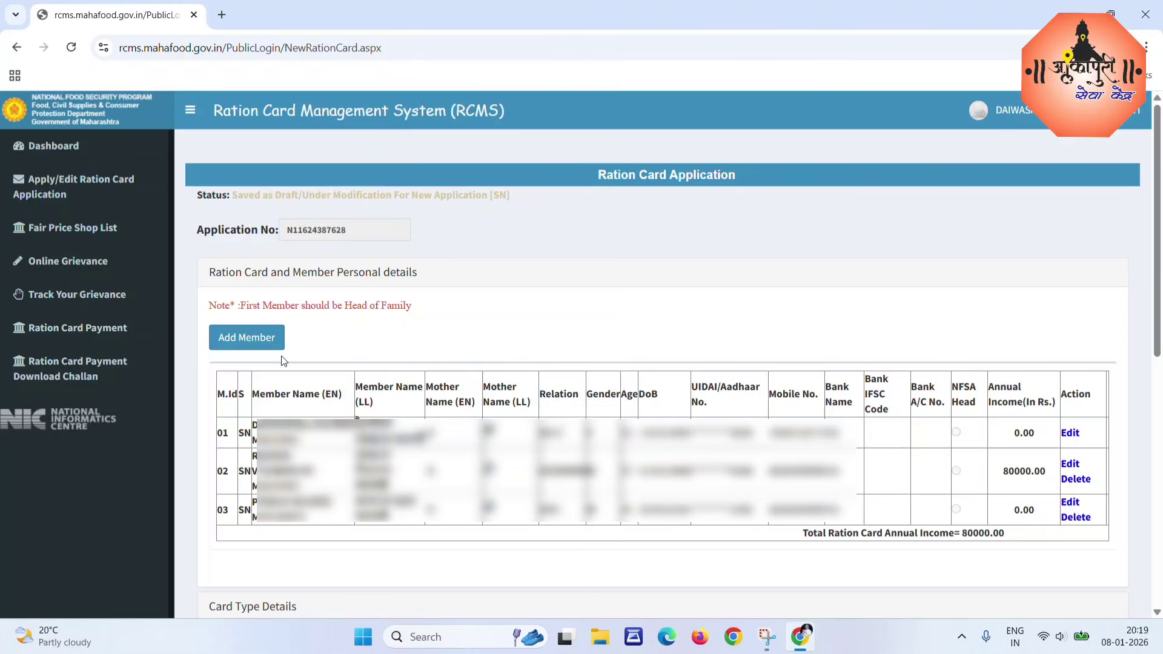
Add another family member and upload her photograph from the Daiwashala Rcms folder
left_click(246, 336)
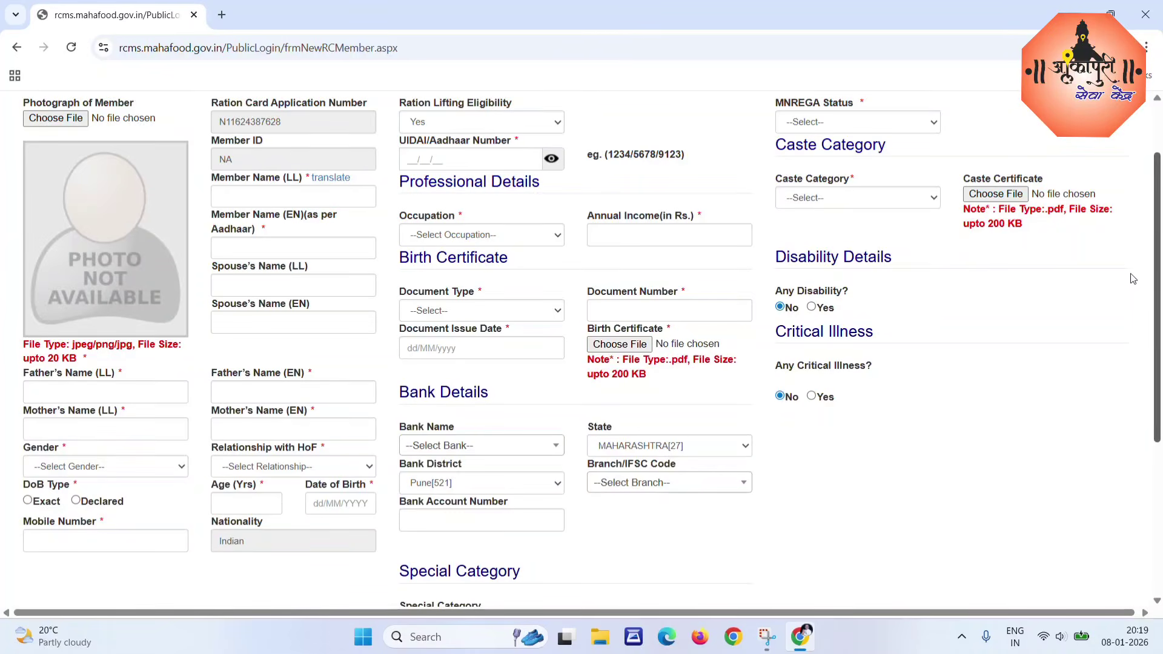
left_click(68, 119)
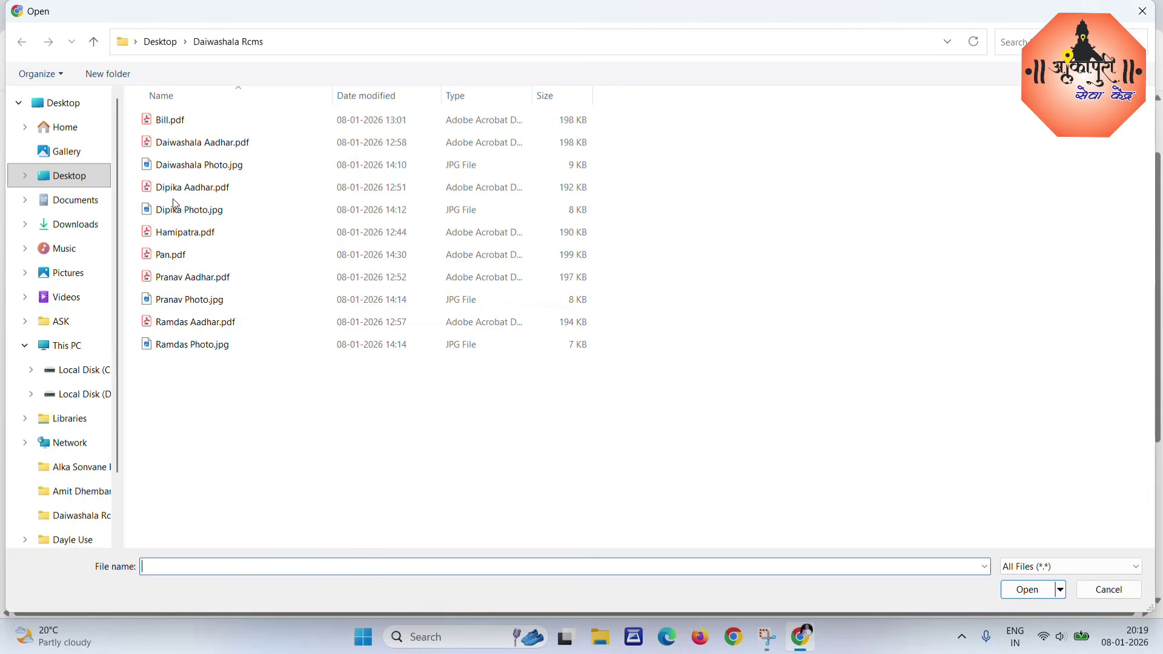
left_click(175, 209)
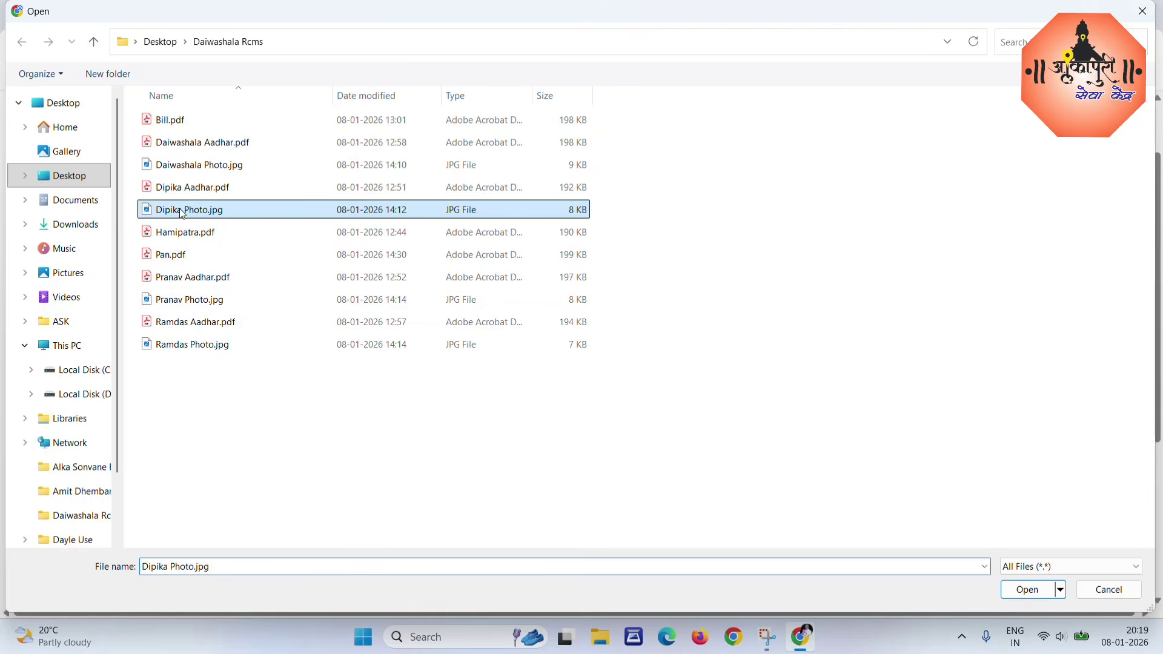
left_click(1060, 591)
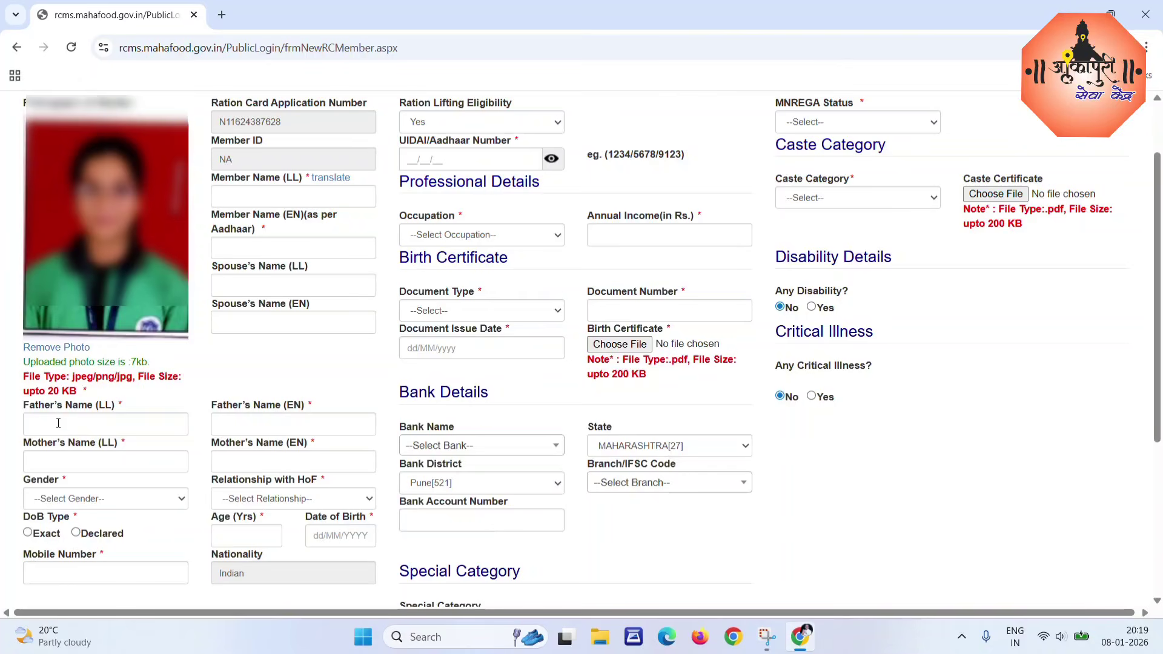
Enter the father's name as F and the mother's name as M
left_click(58, 423)
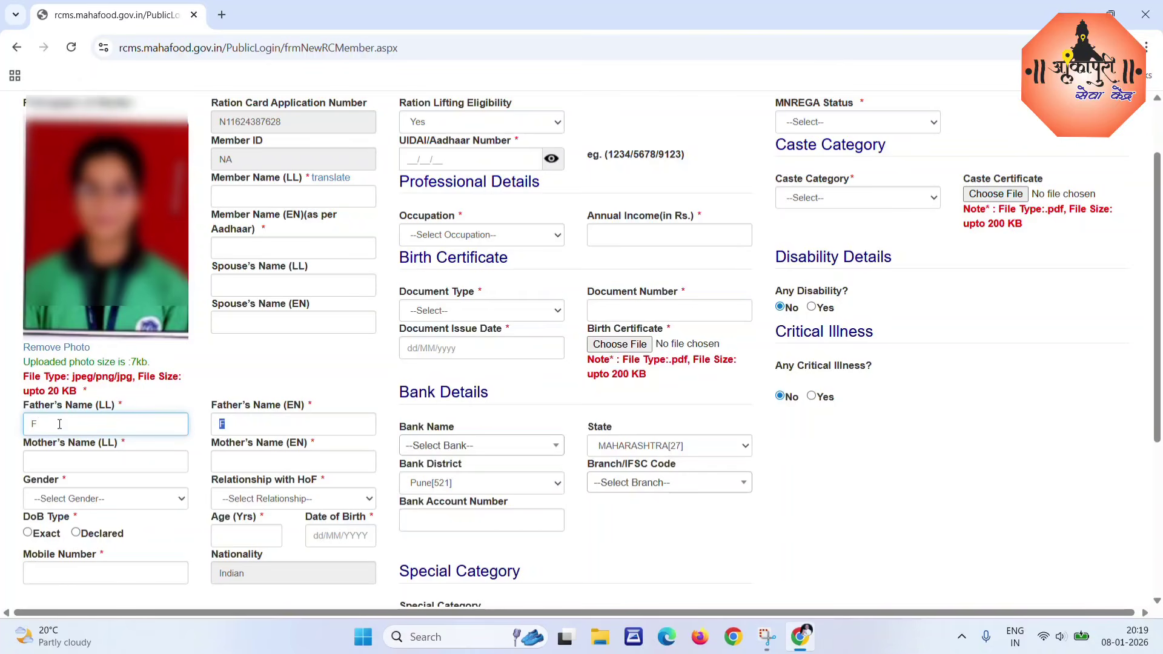
key("Tab")
left_click(66, 466)
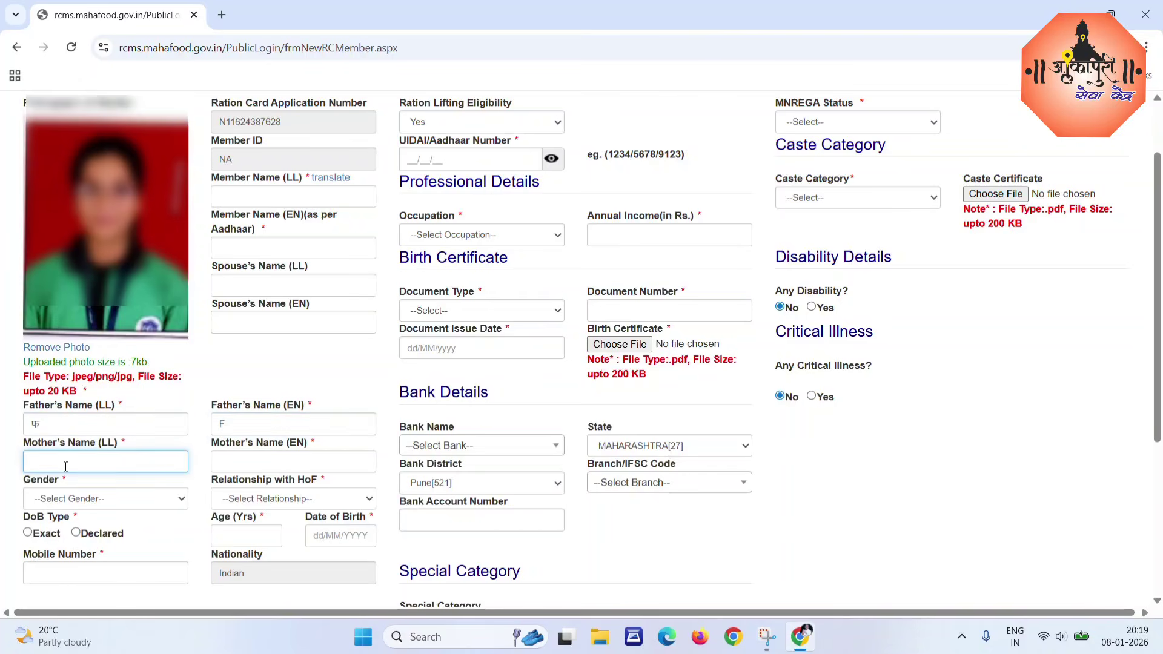
type("M")
key("Tab")
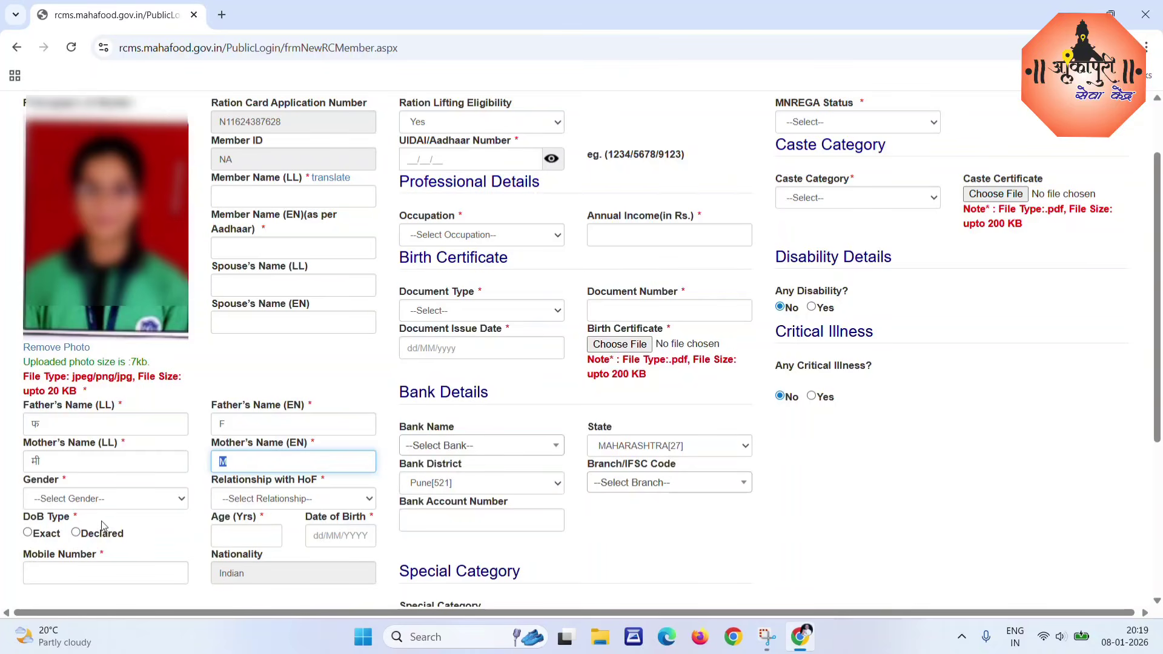
Set the gender to FEMALE and the relationship with head of family to DAUGHTER-मुलगी
left_click(101, 499)
left_click(91, 549)
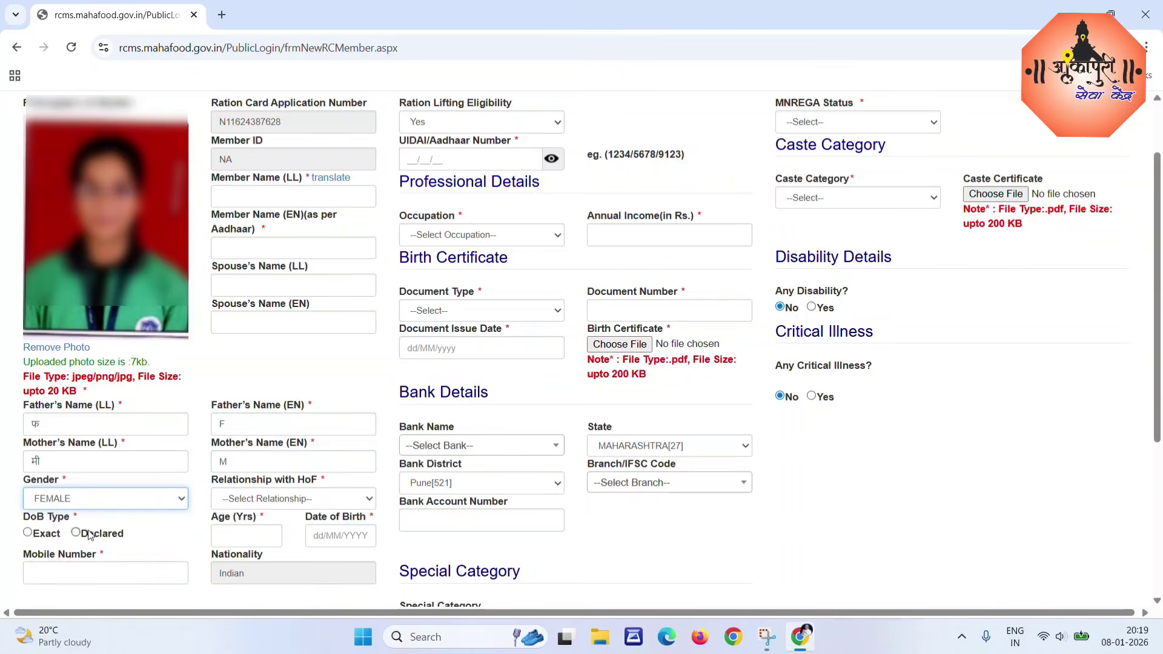
left_click(293, 501)
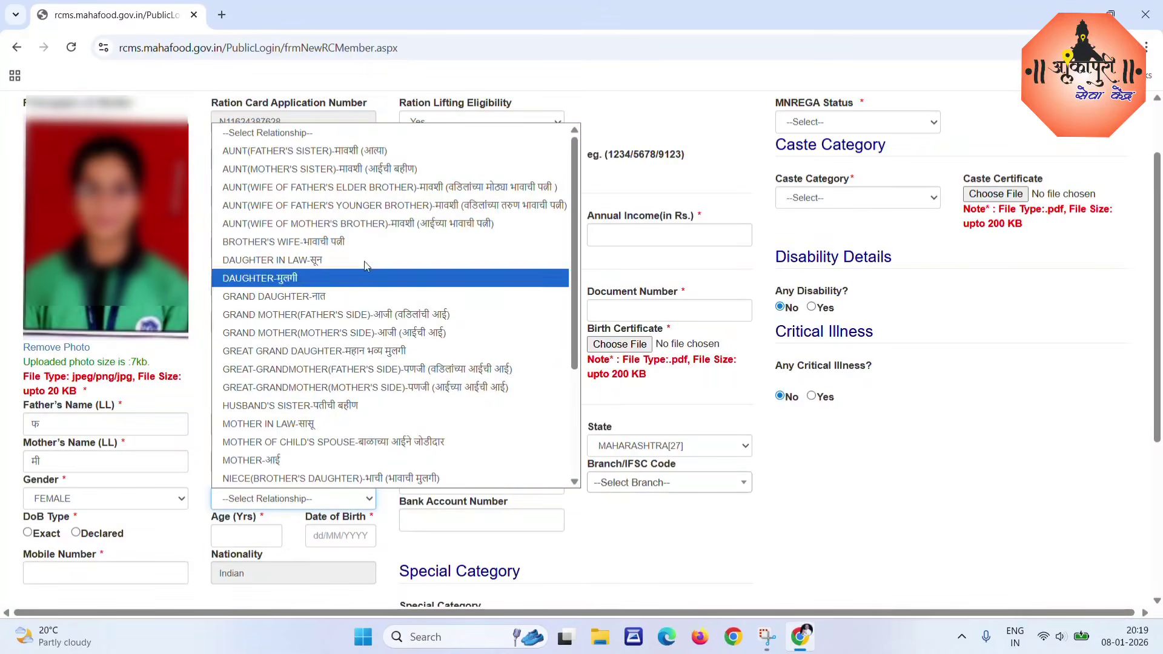
left_click(257, 280)
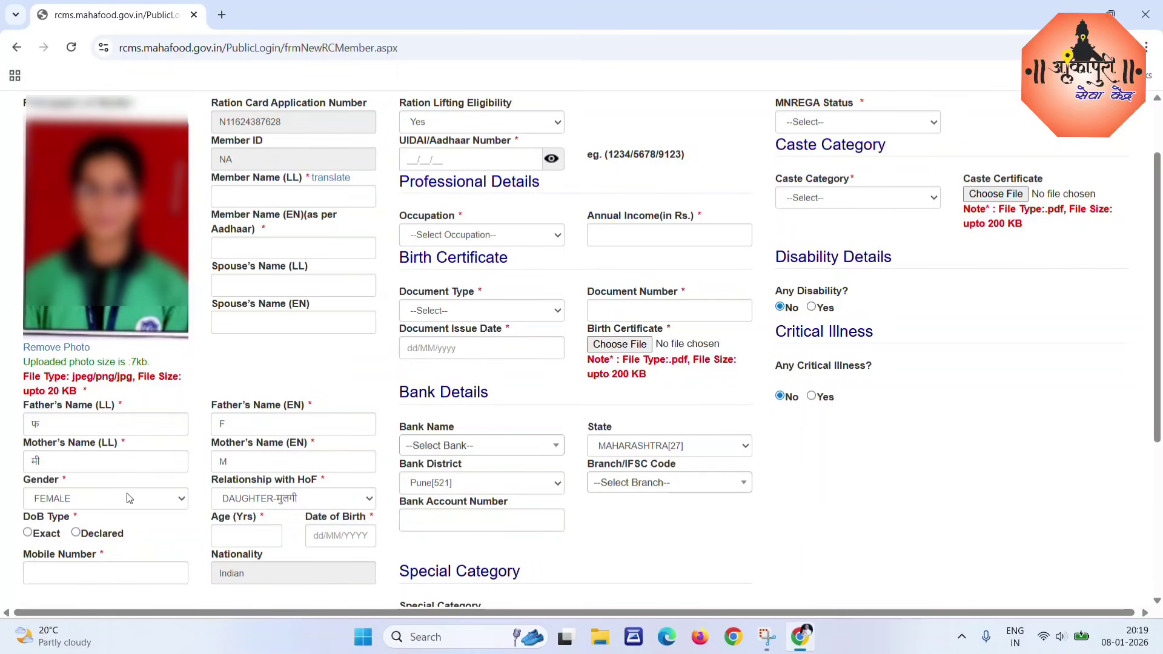
Choose an exact date of birth and enter 31/10/2013
left_click(27, 533)
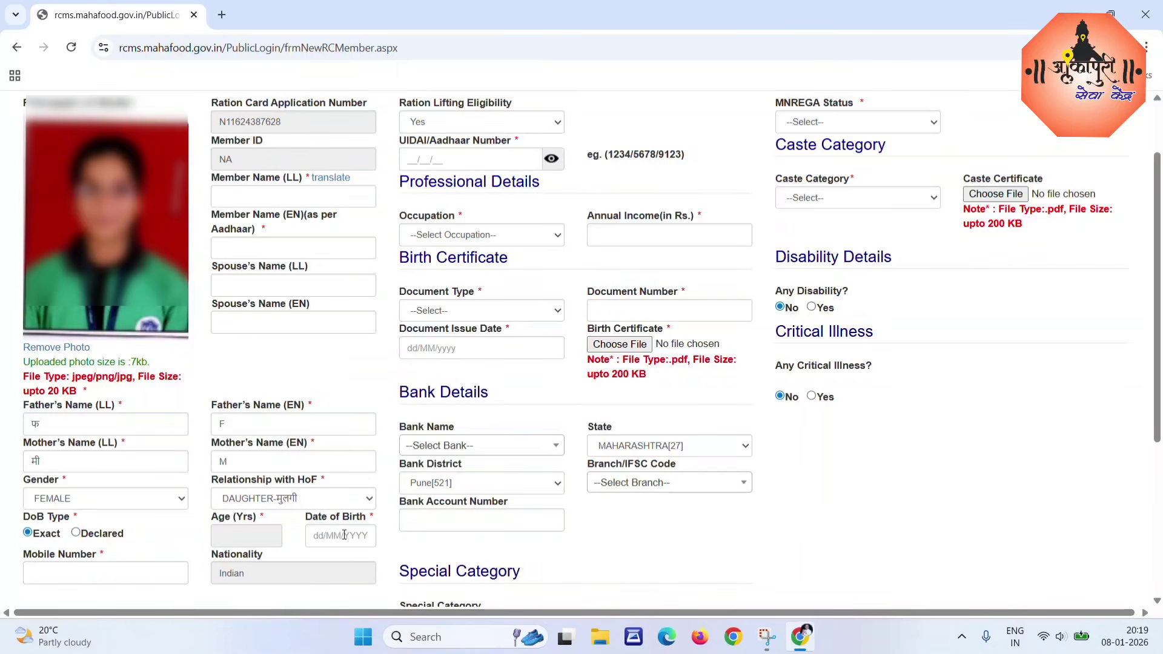
left_click(322, 535)
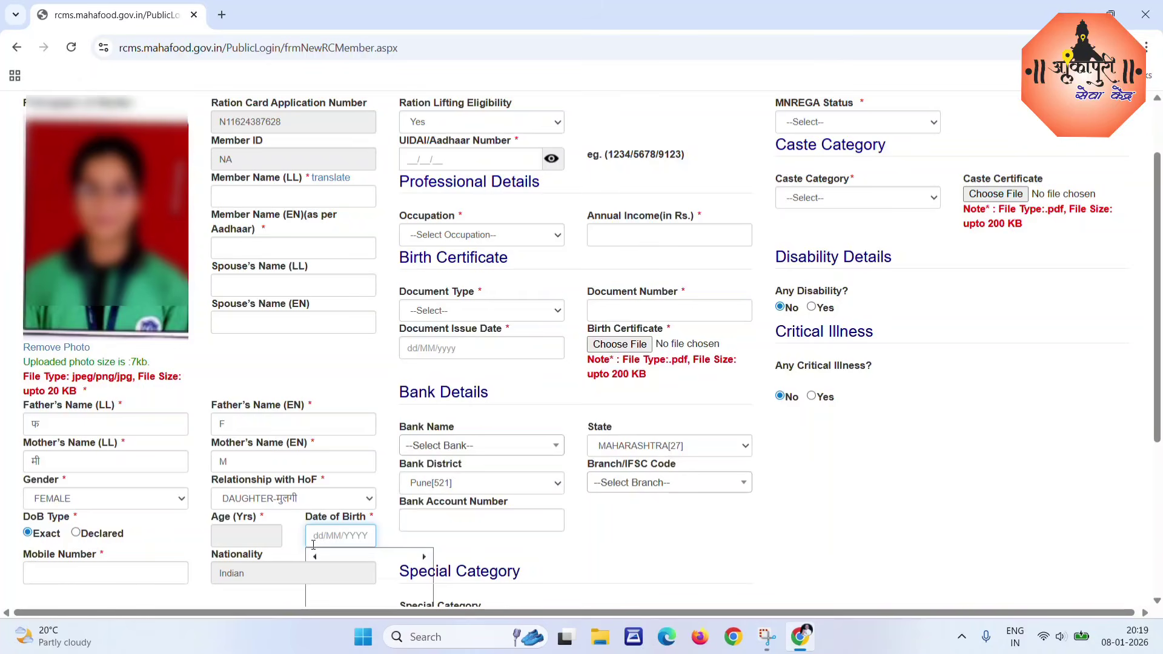
type("31/10/2013")
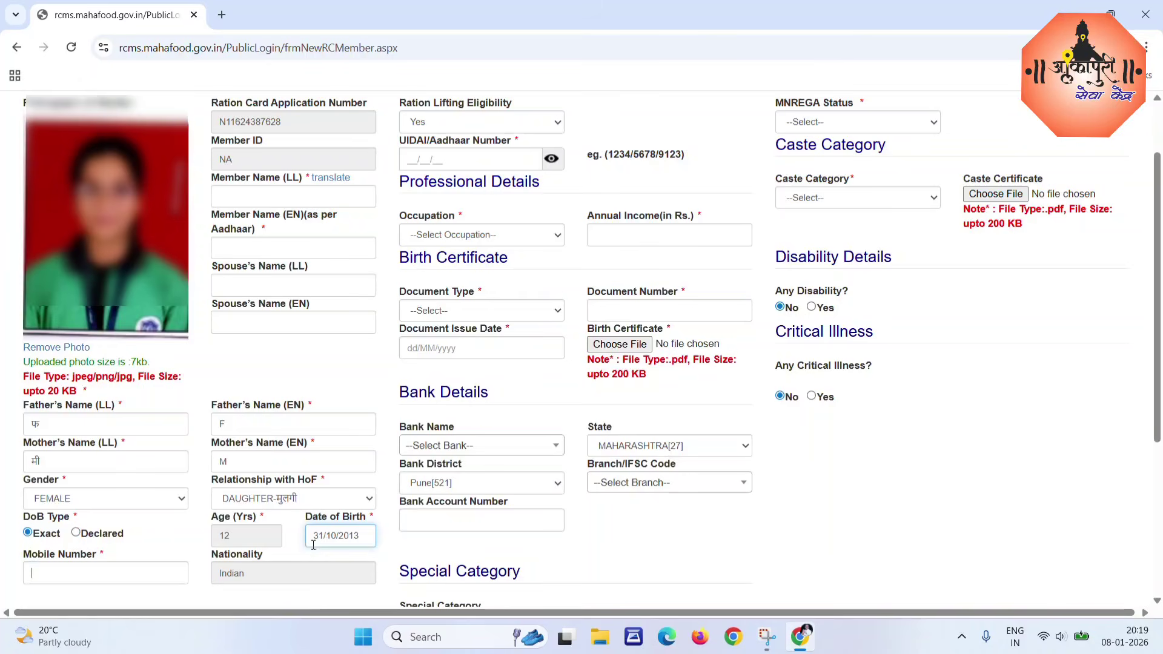
Enter the member's mobile number
left_click(37, 571)
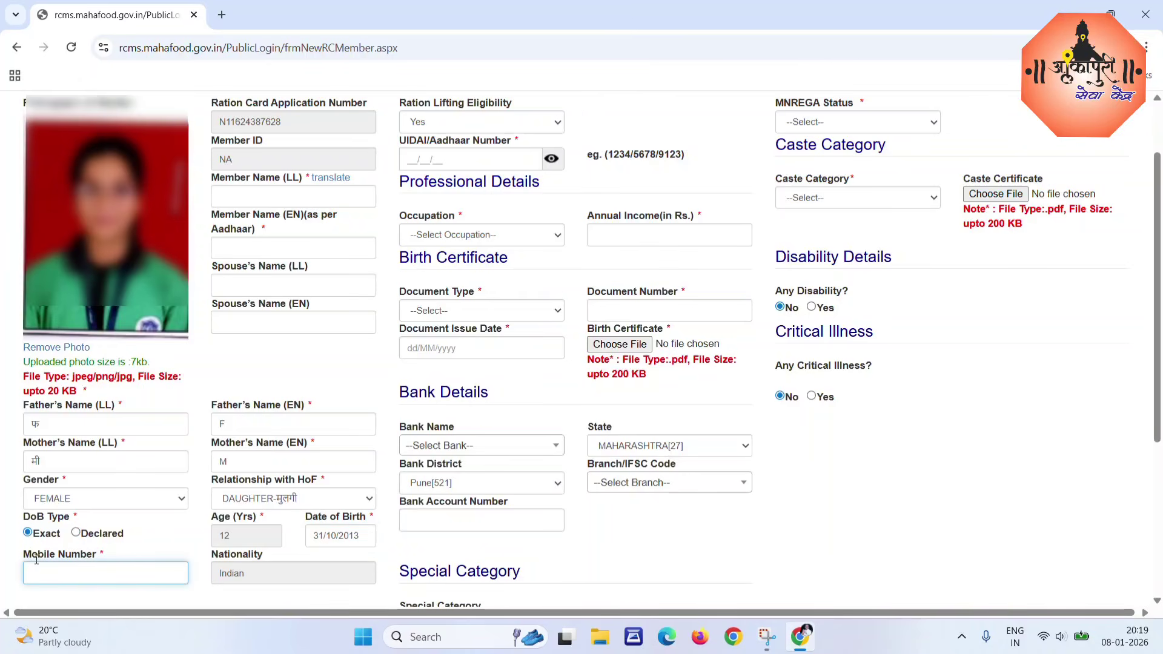
type("8888888888")
key("Tab")
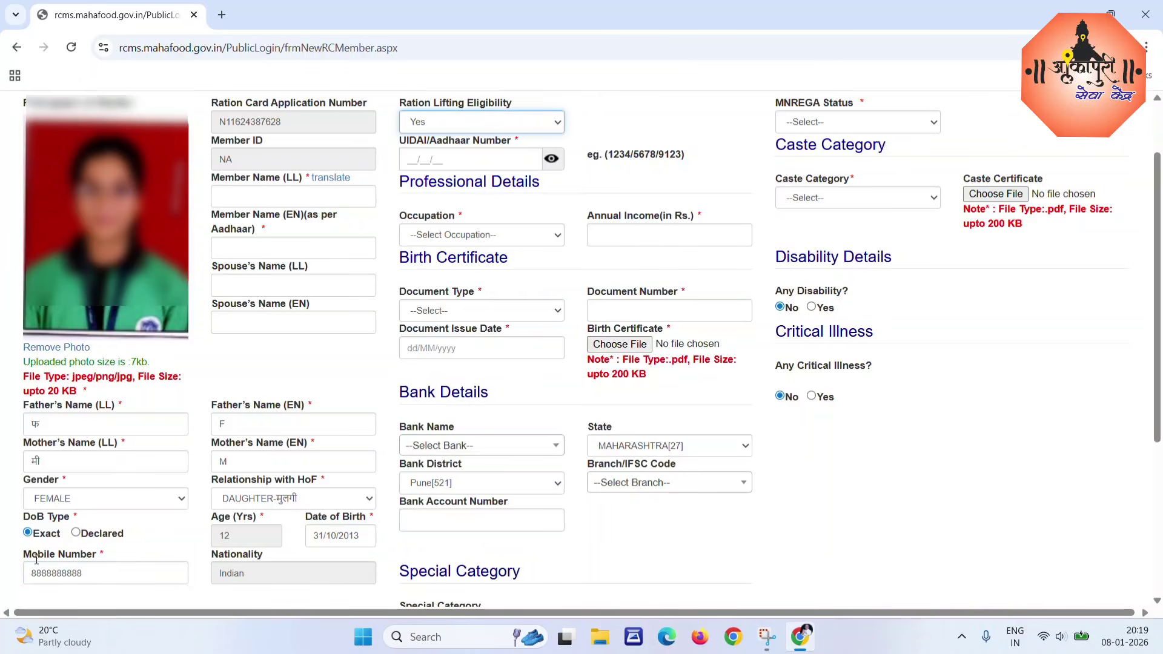
Enter the member's full name in the local-language name field
left_click(236, 201)
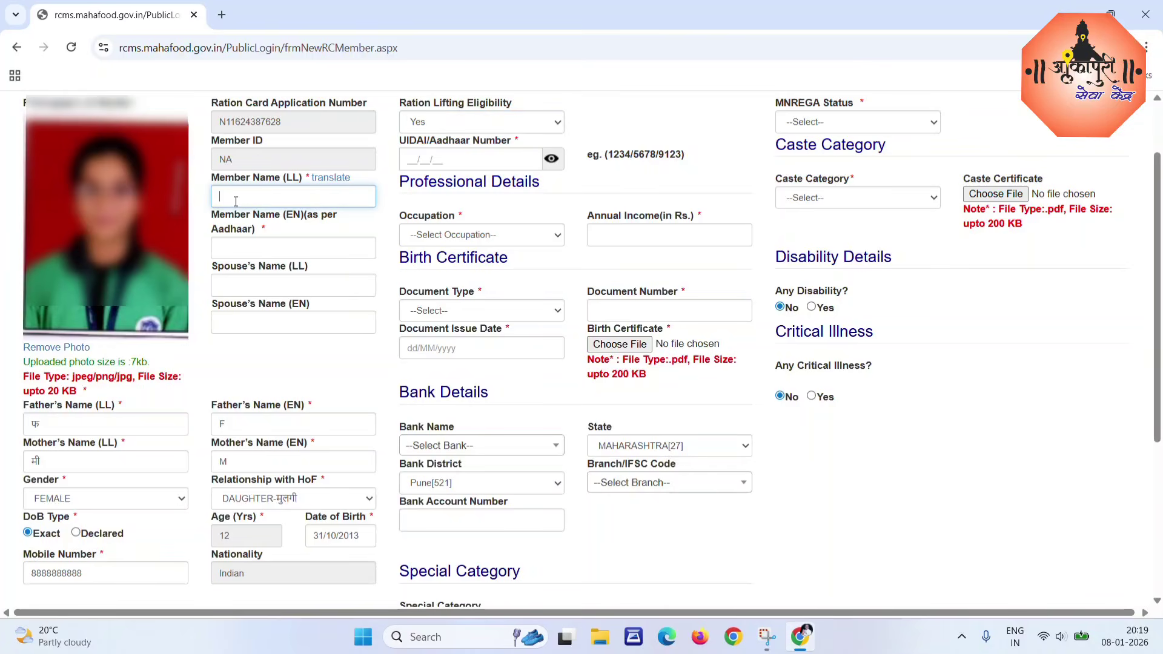
type("D...")
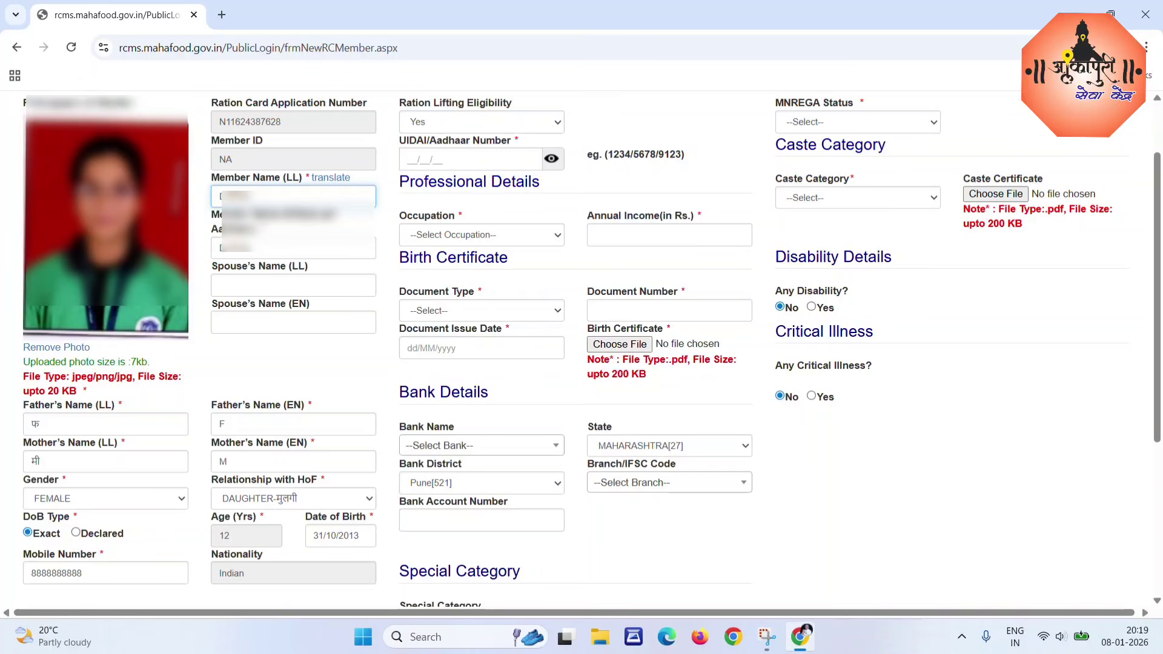
type("...")
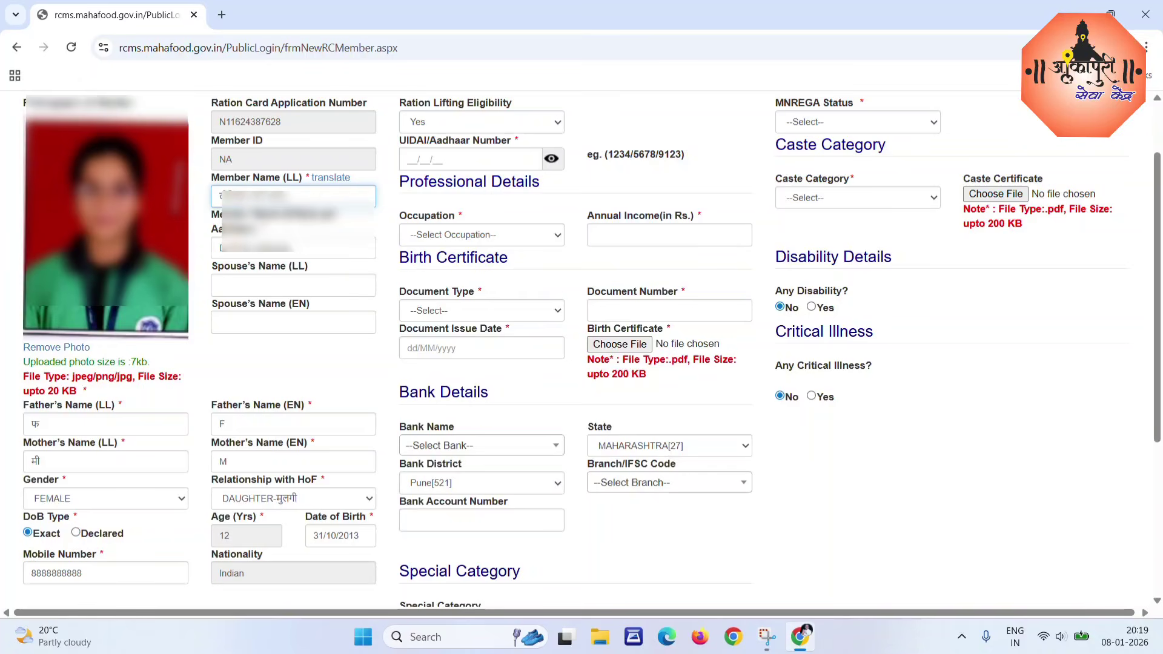
type("...")
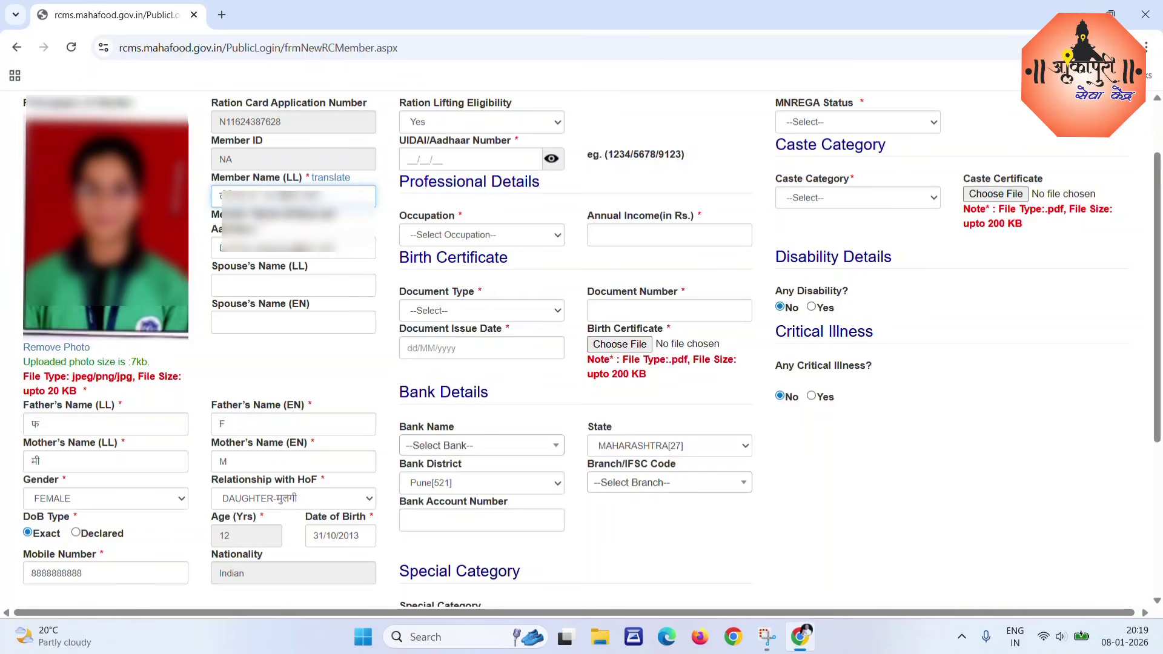
key("Tab")
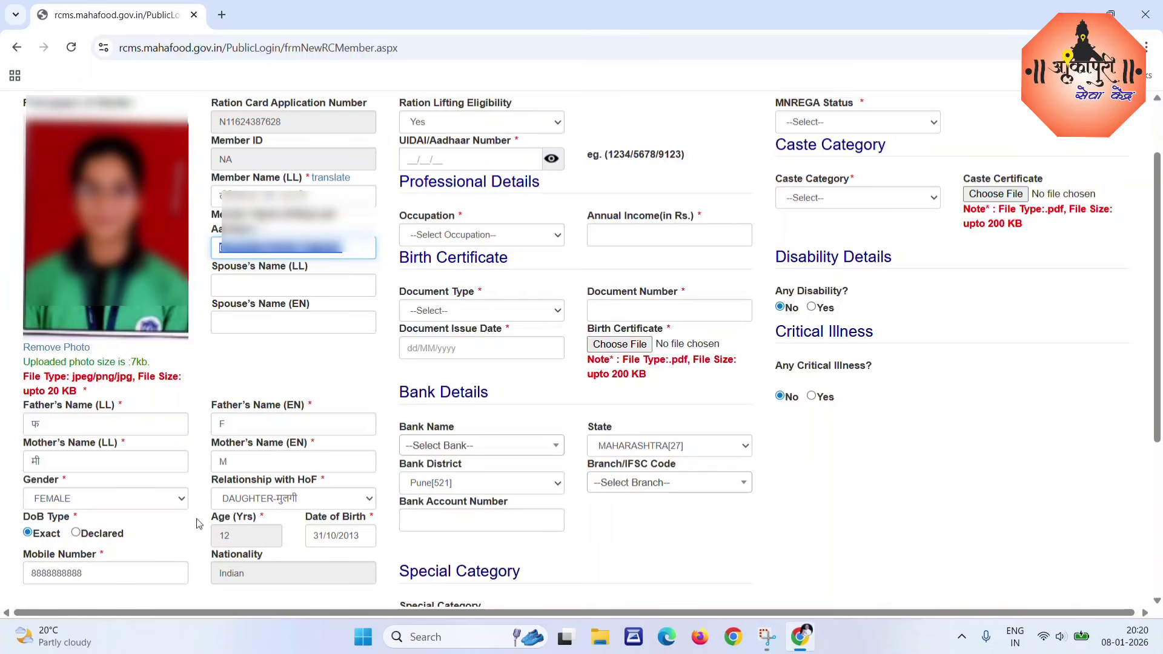
Enter the member's Aadhaar number in the UIDAI/Aadhaar field
left_click(411, 161)
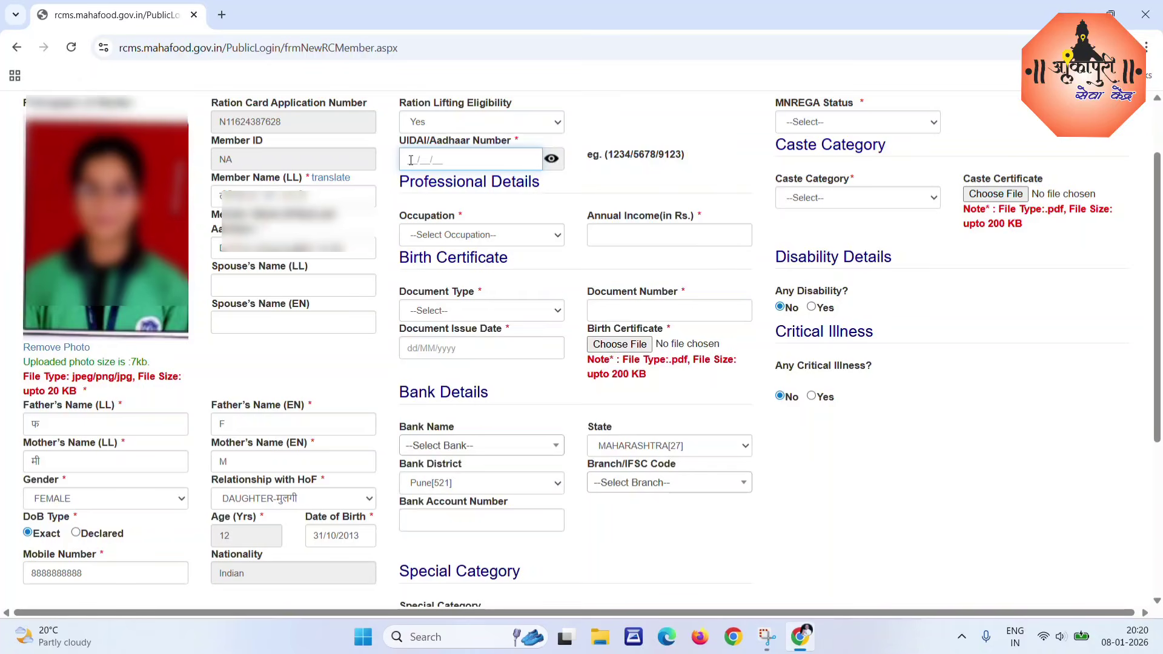
type("45******")
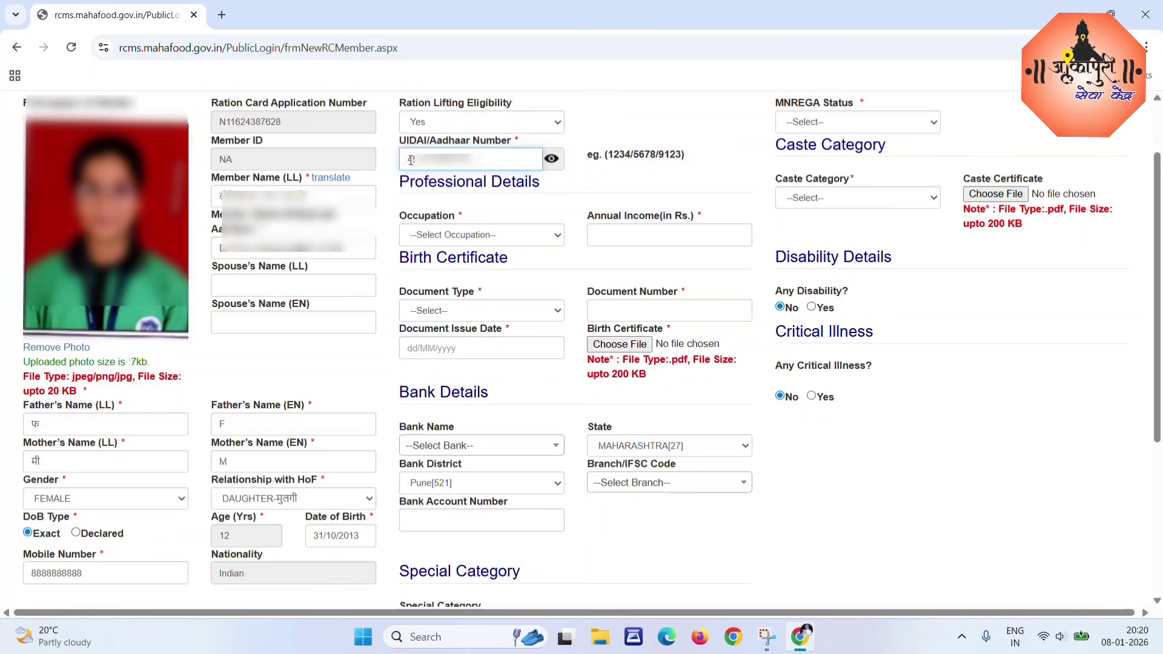
type("*")
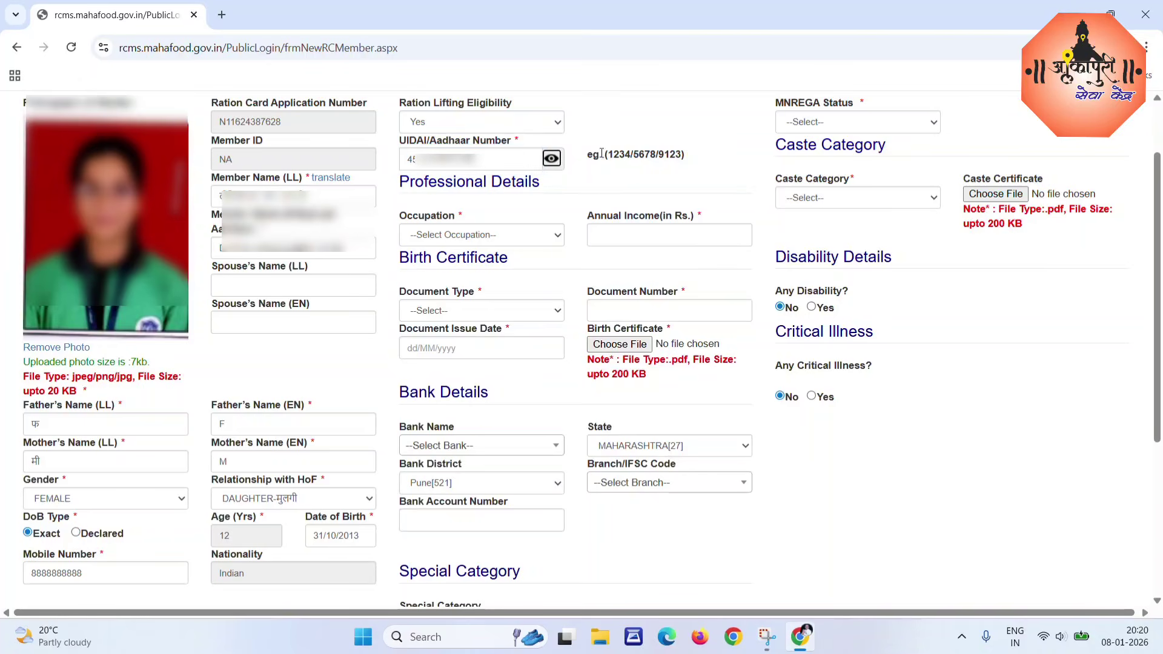
Set the occupation to OTHER and the annual income to 00
left_click(445, 237)
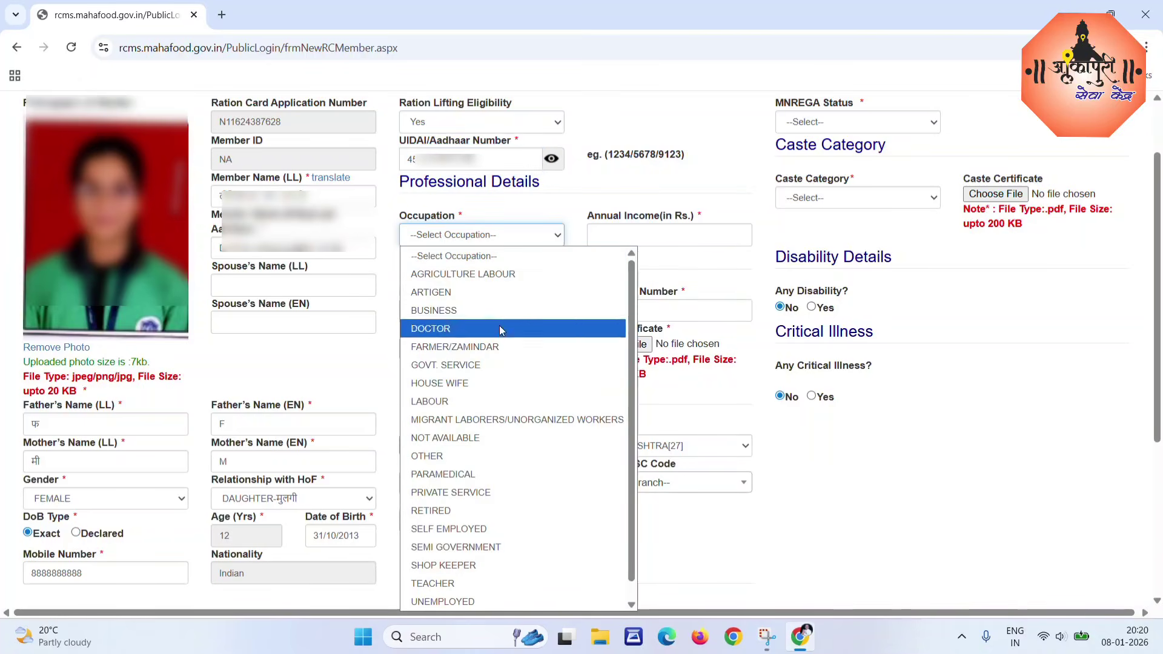
left_click(436, 456)
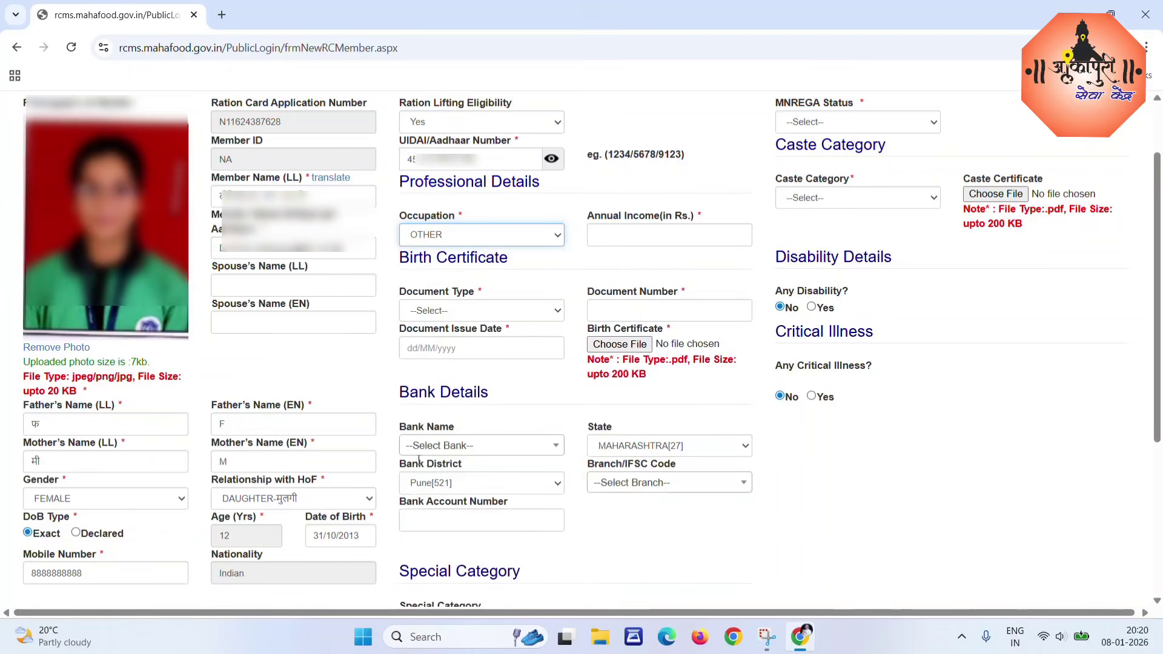
left_click(609, 232)
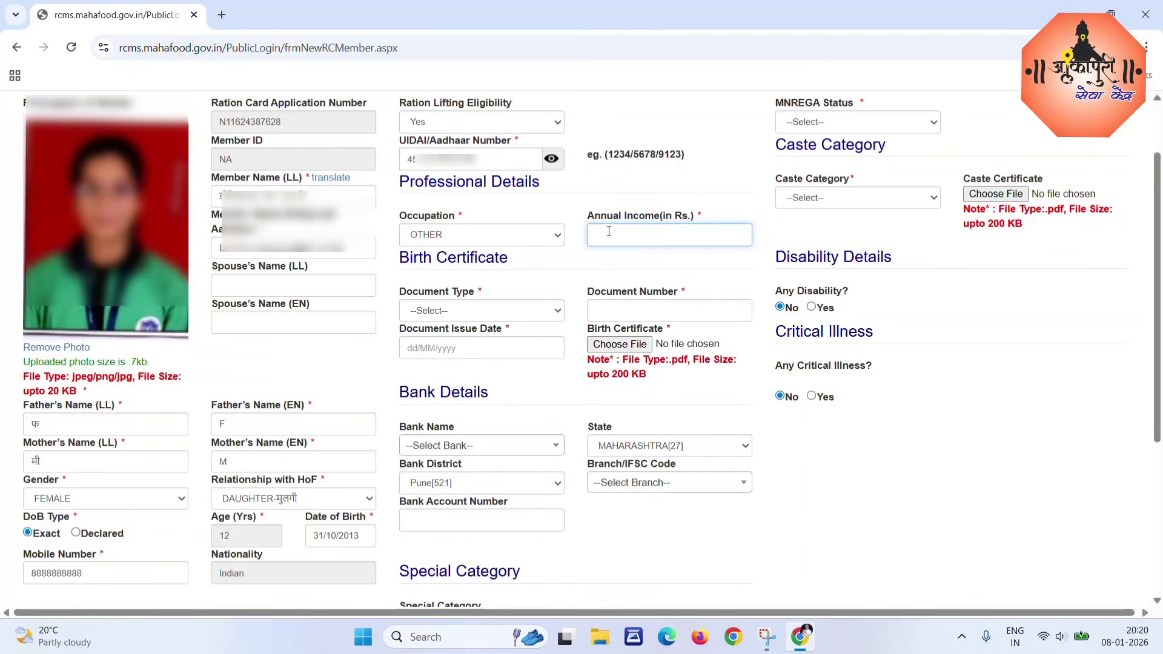
type("00")
Set the birth certificate document type to Others and enter the document number
left_click(474, 310)
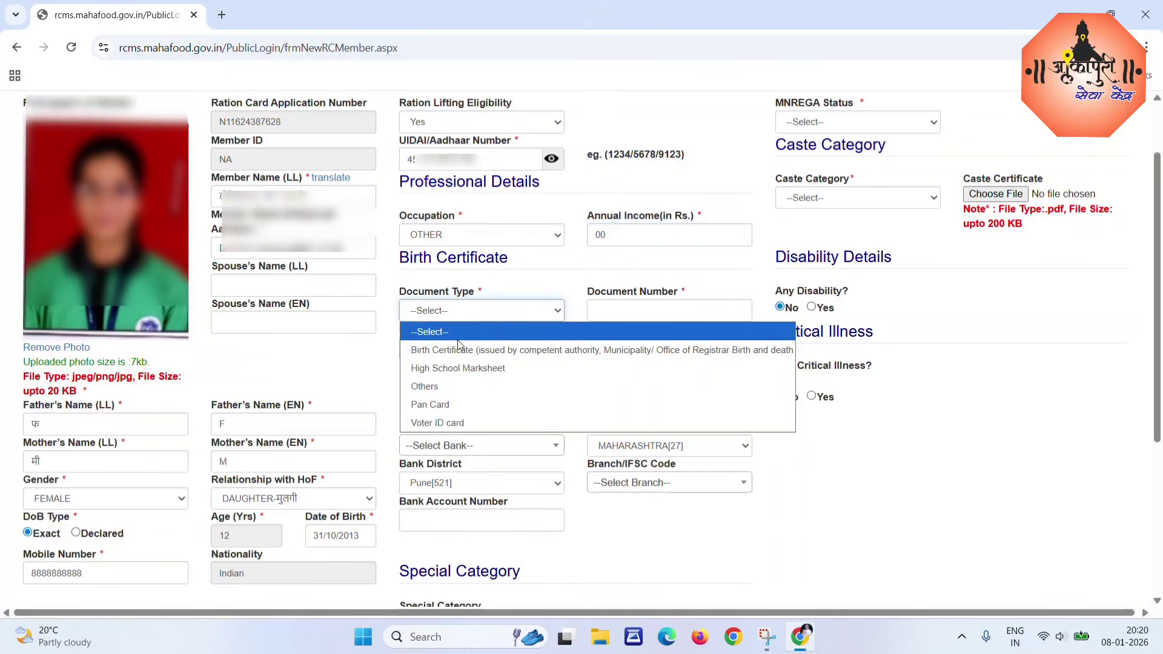
left_click(433, 383)
left_click(606, 315)
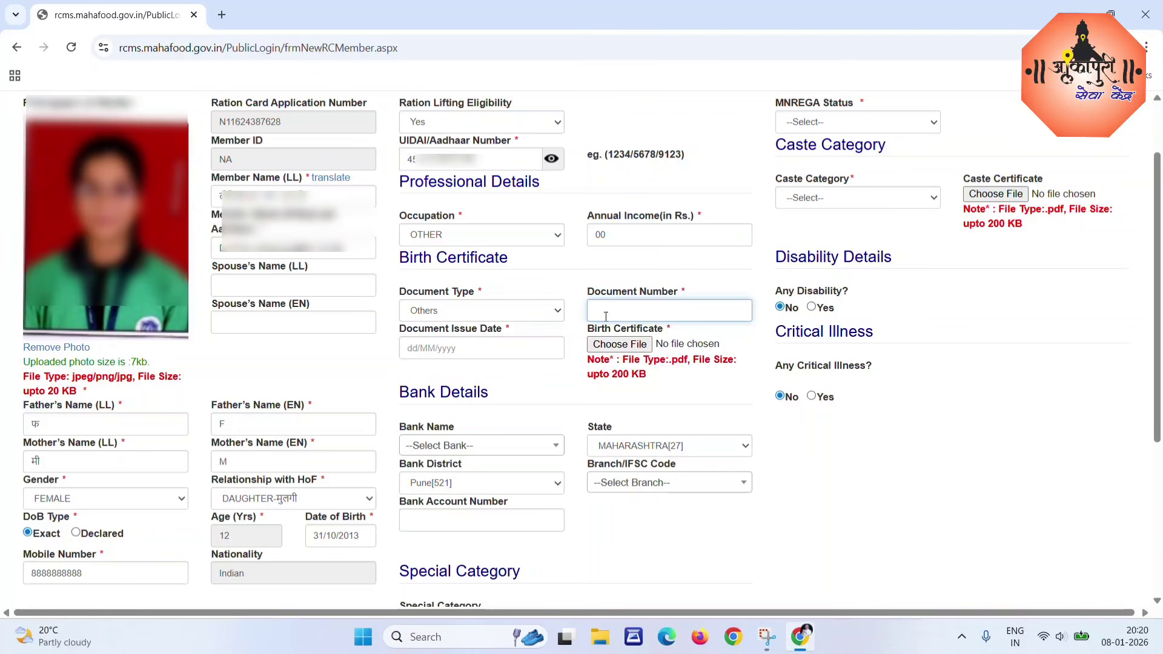
type("1234567890123")
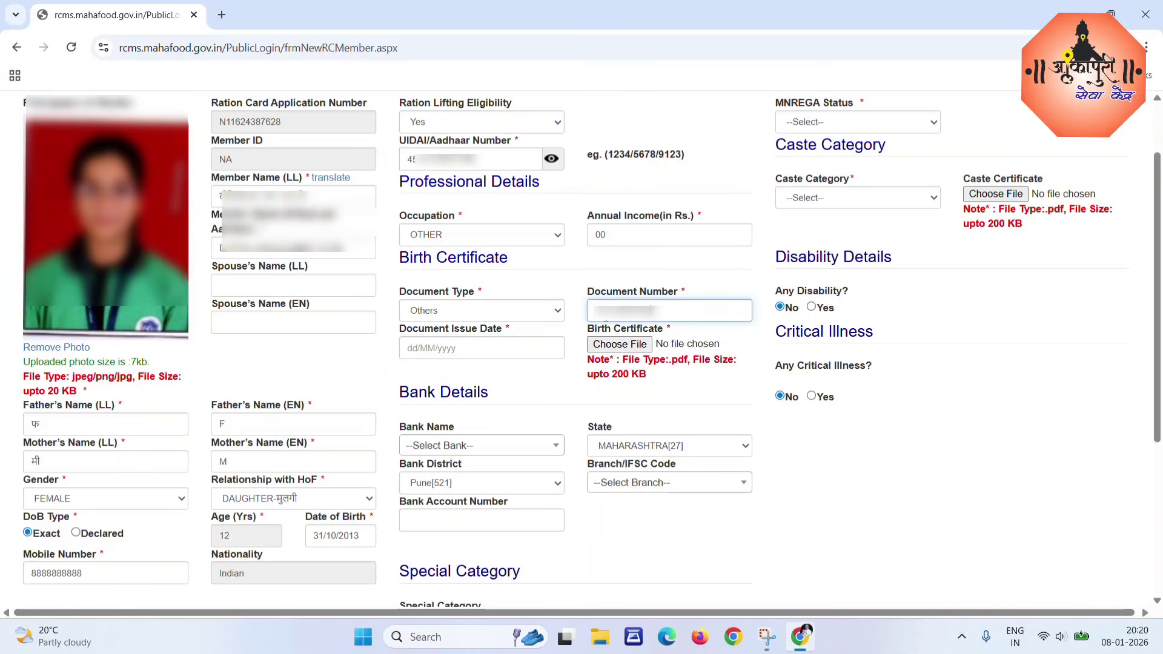
Set the document issue date to 31/10/2013
left_click(493, 342)
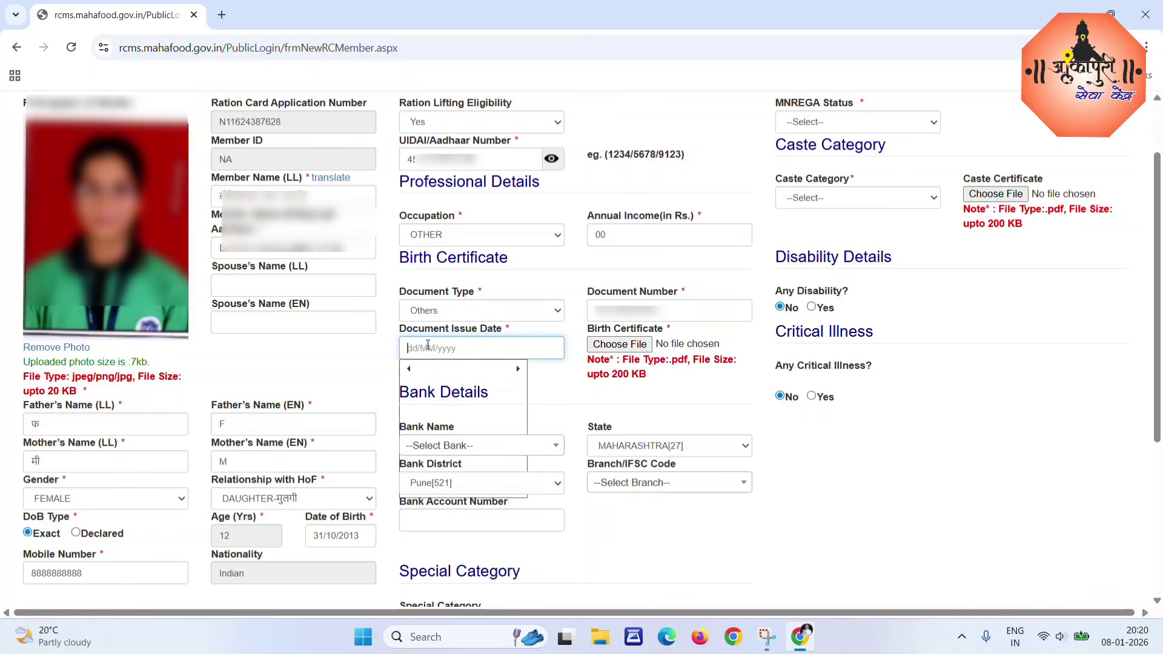
type("31/10/2013")
Upload the member's Aadhaar PDF from the Daiwashala Rcms folder as the birth certificate
left_click(619, 344)
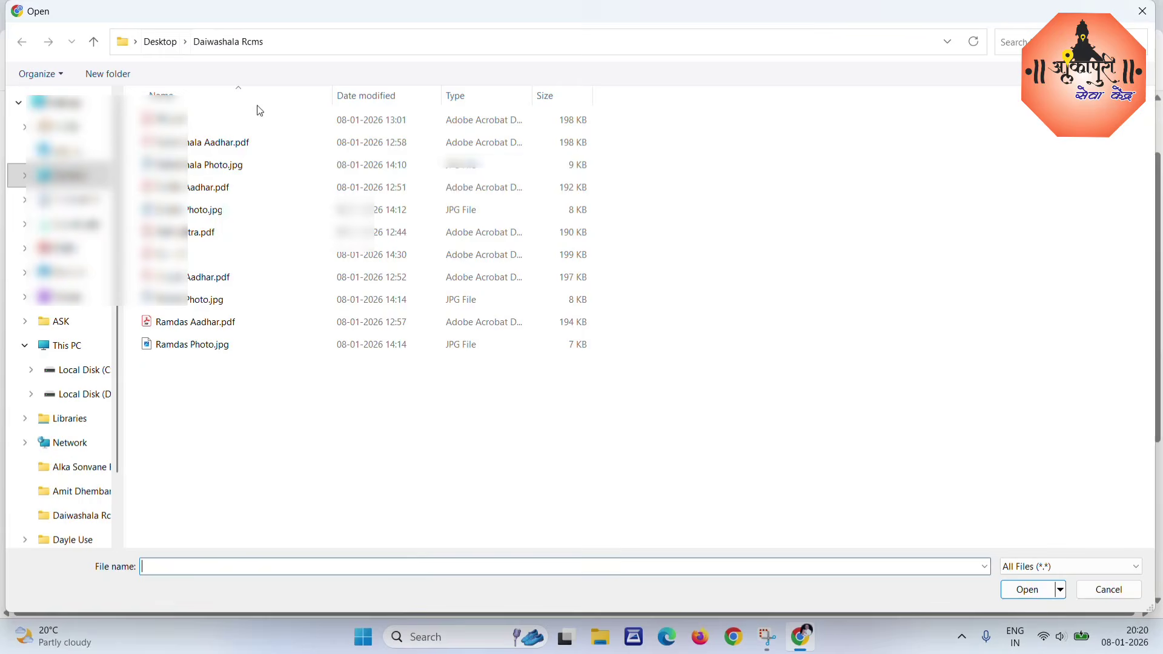
left_click(200, 187)
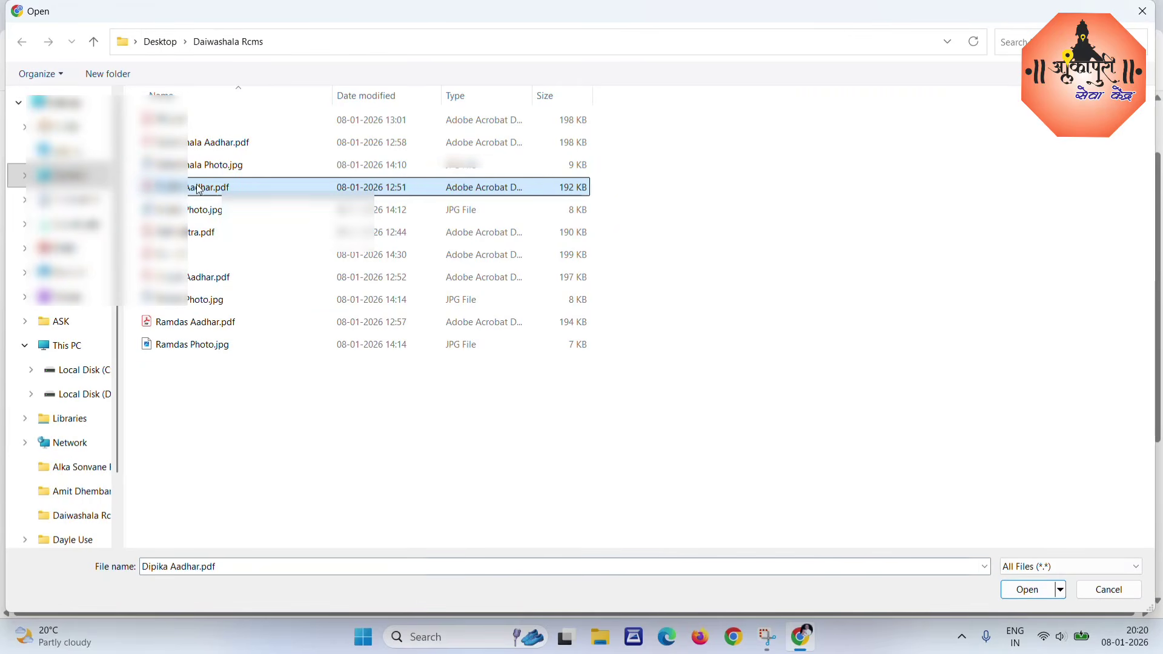
left_click(1027, 590)
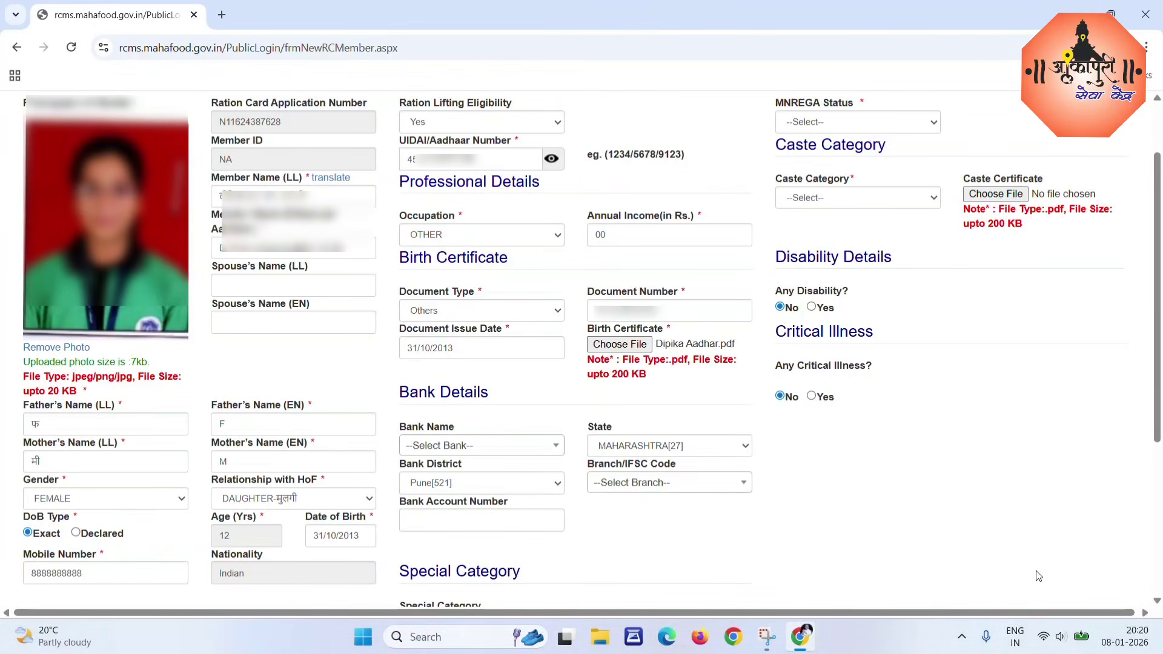
Set the MNREGA status to No and the caste category to GENERAL
left_click(822, 123)
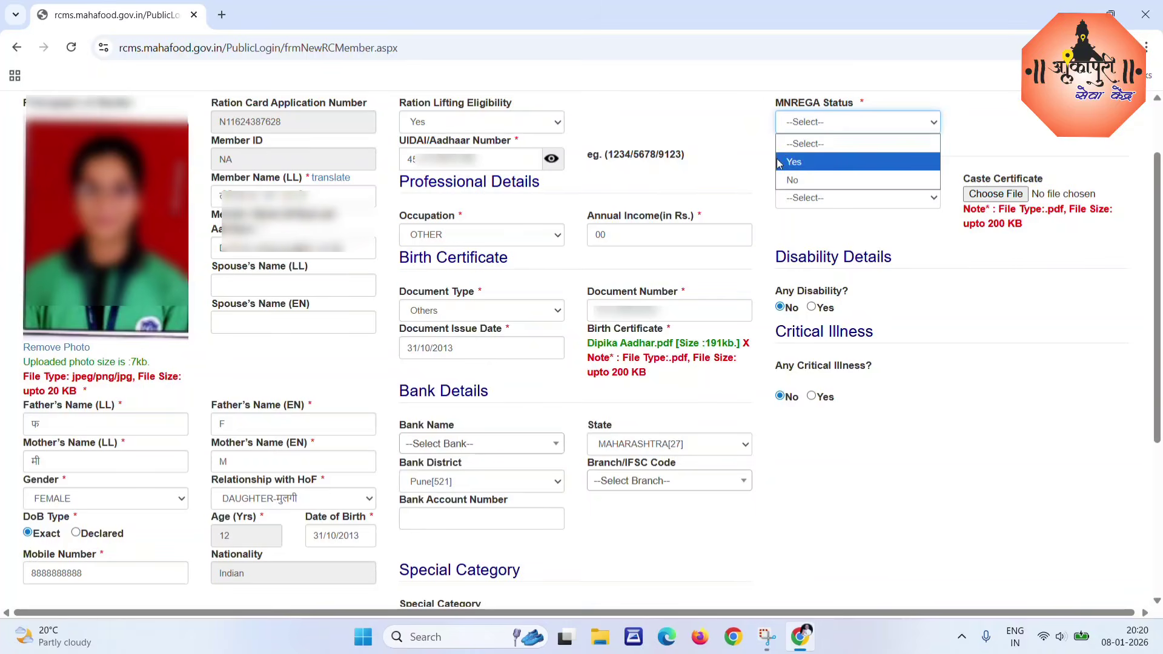
left_click(809, 181)
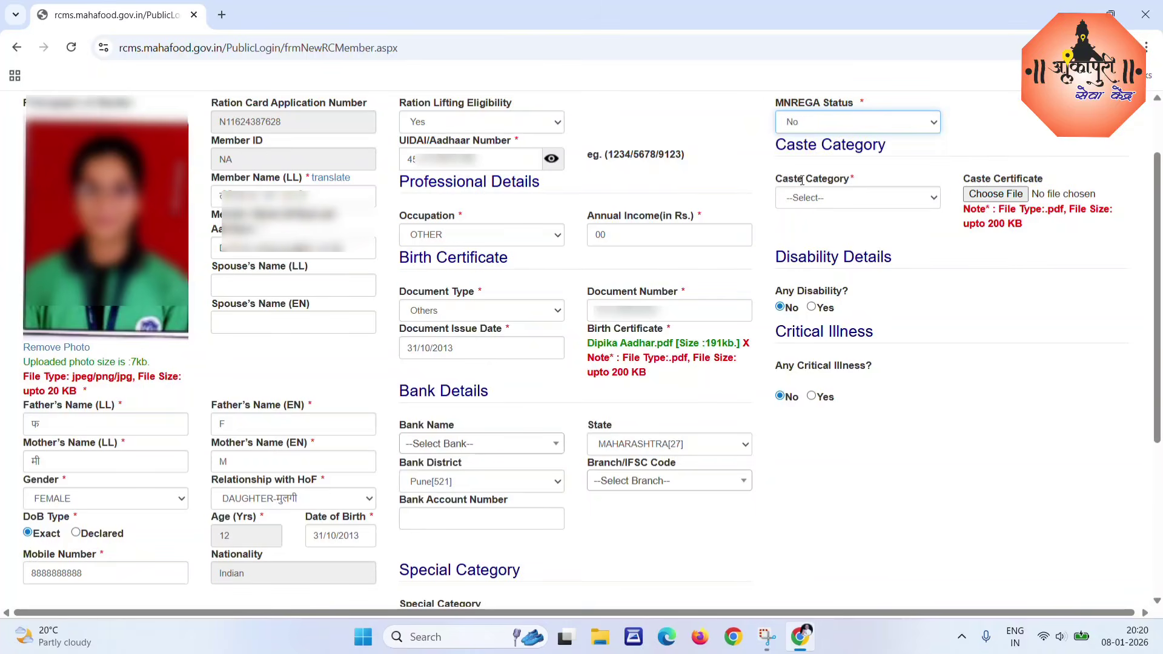
left_click(817, 200)
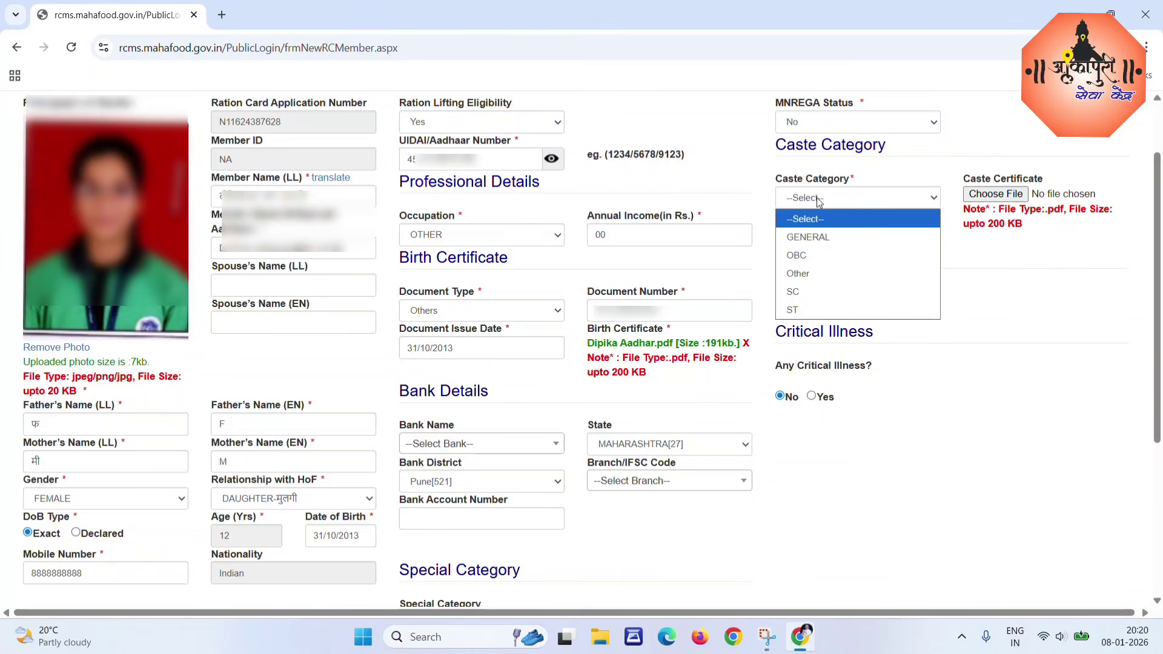
left_click(815, 238)
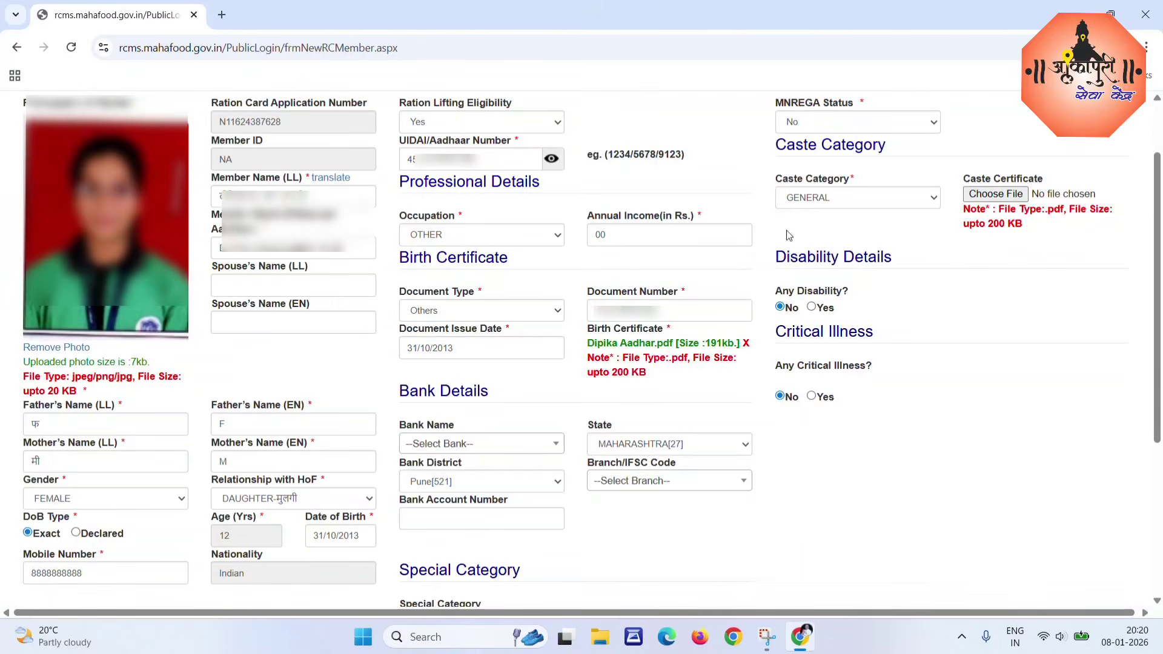
Upload the same Aadhaar PDF as the caste certificate
left_click(1025, 198)
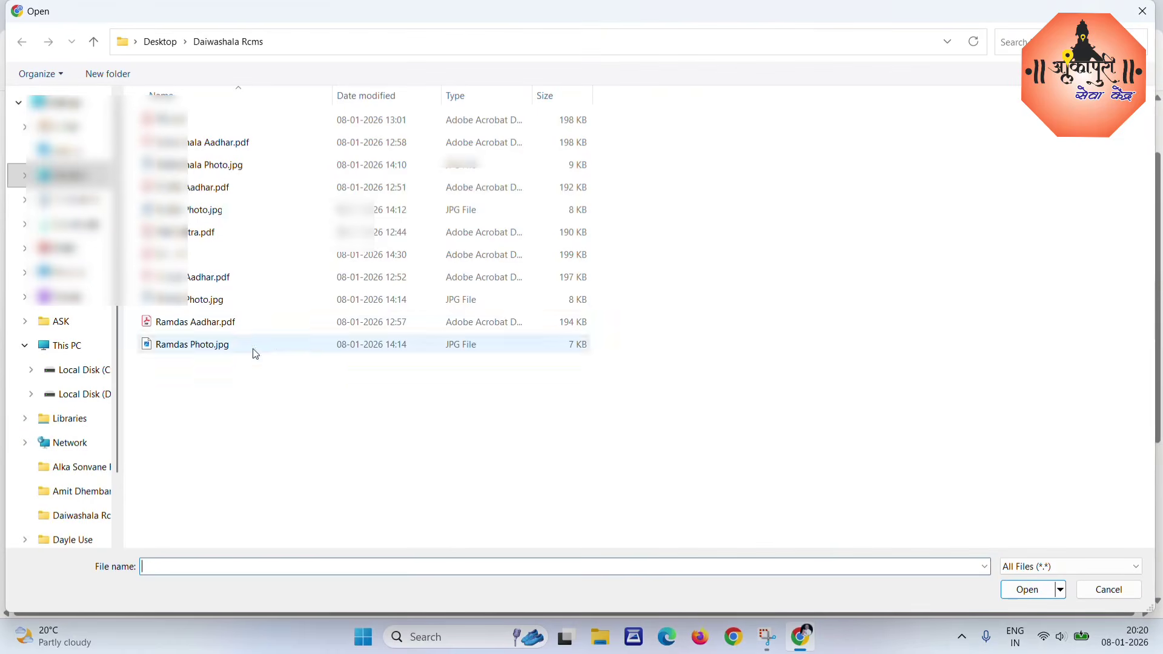
left_click(195, 192)
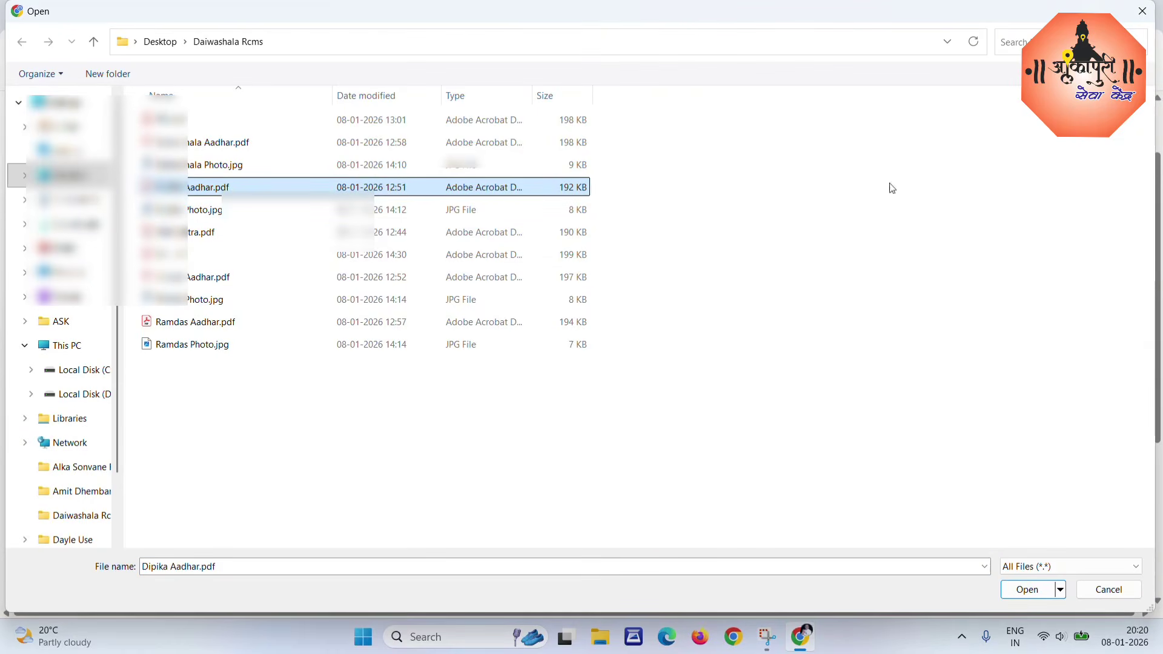
left_click(1030, 590)
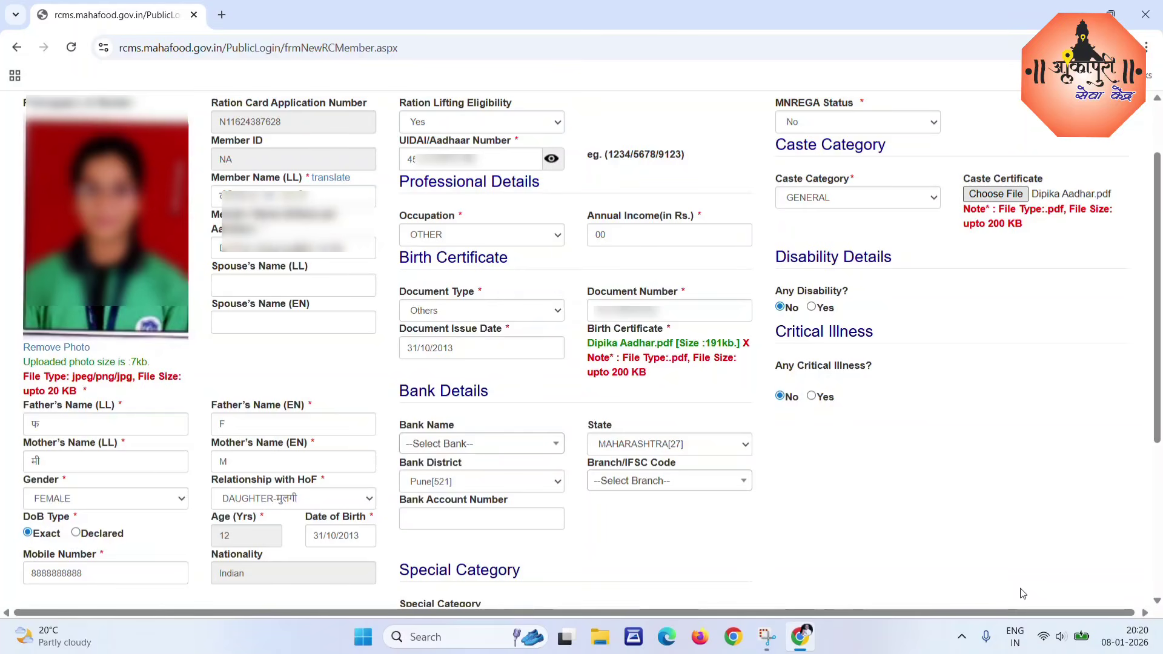
Set the special category to NO SPECIAL CATEGORY
scroll(428, 394, "down", 4)
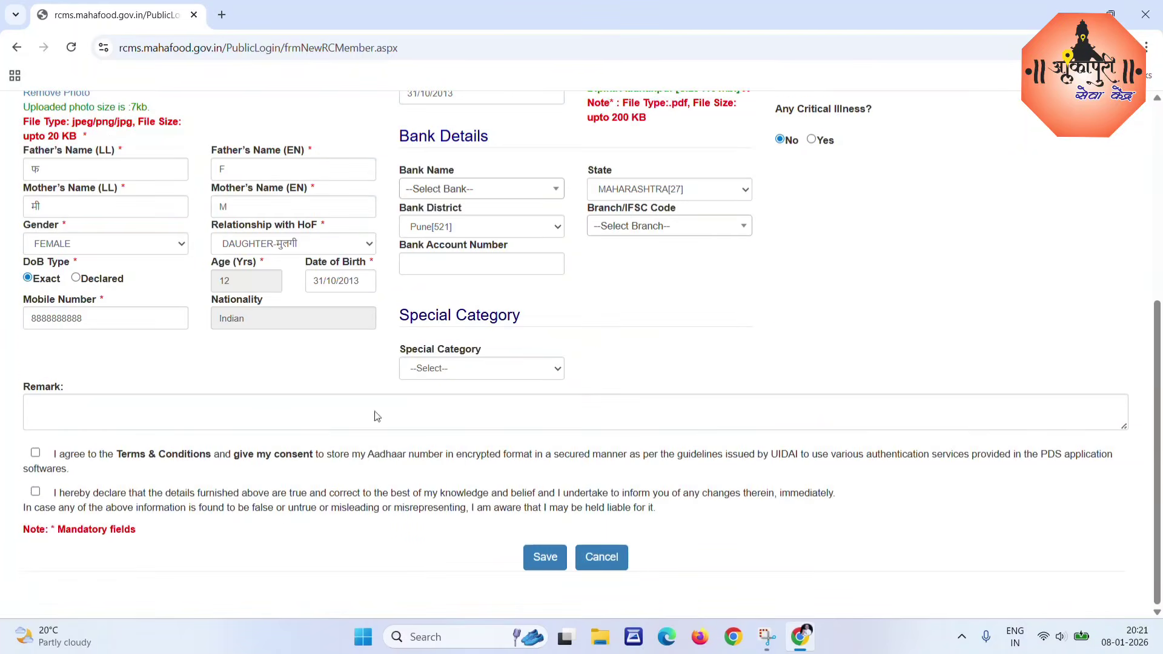
left_click(444, 375)
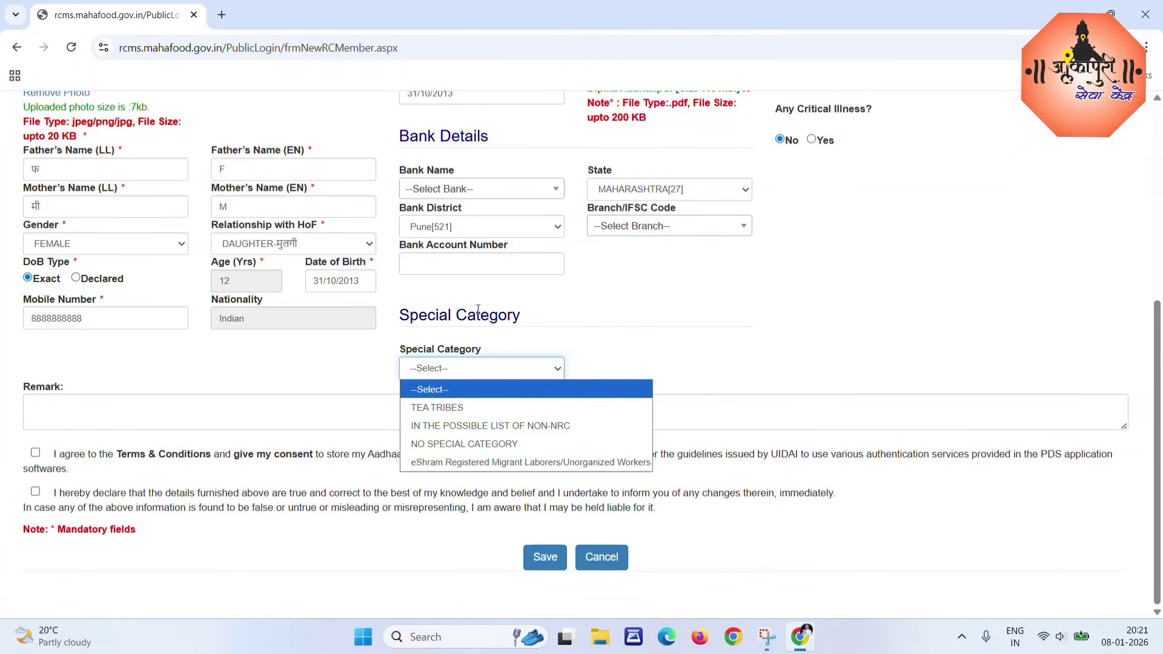
left_click(422, 444)
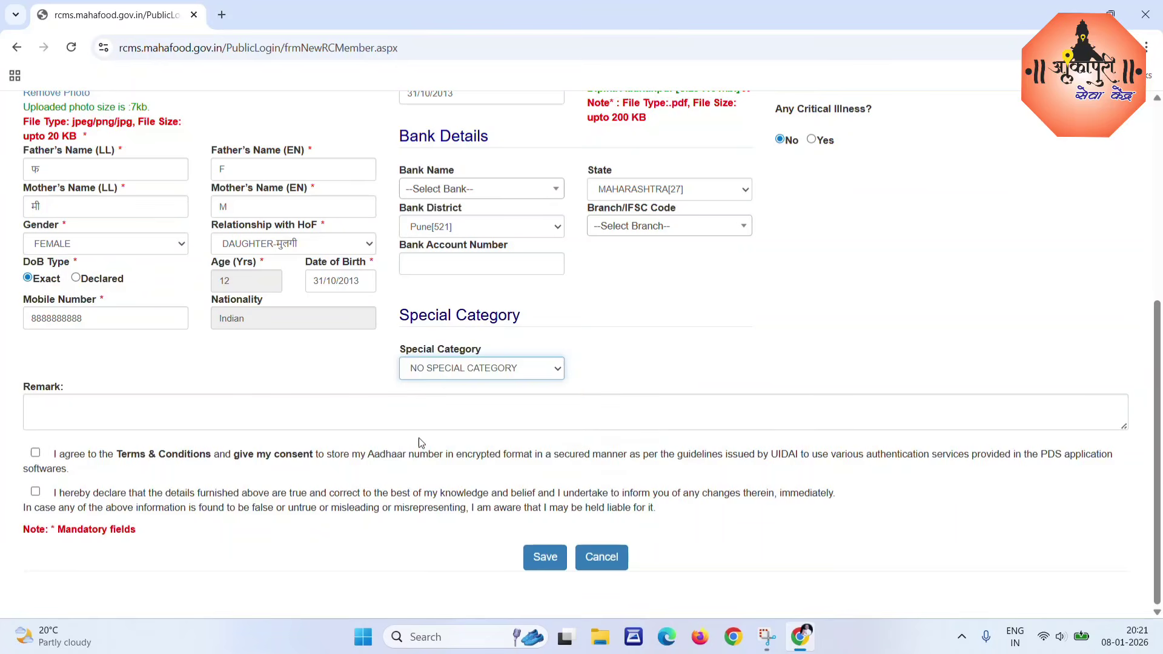
Accept the terms and the declaration, save the family member, and acknowledge the confirmation
left_click(35, 453)
left_click(35, 492)
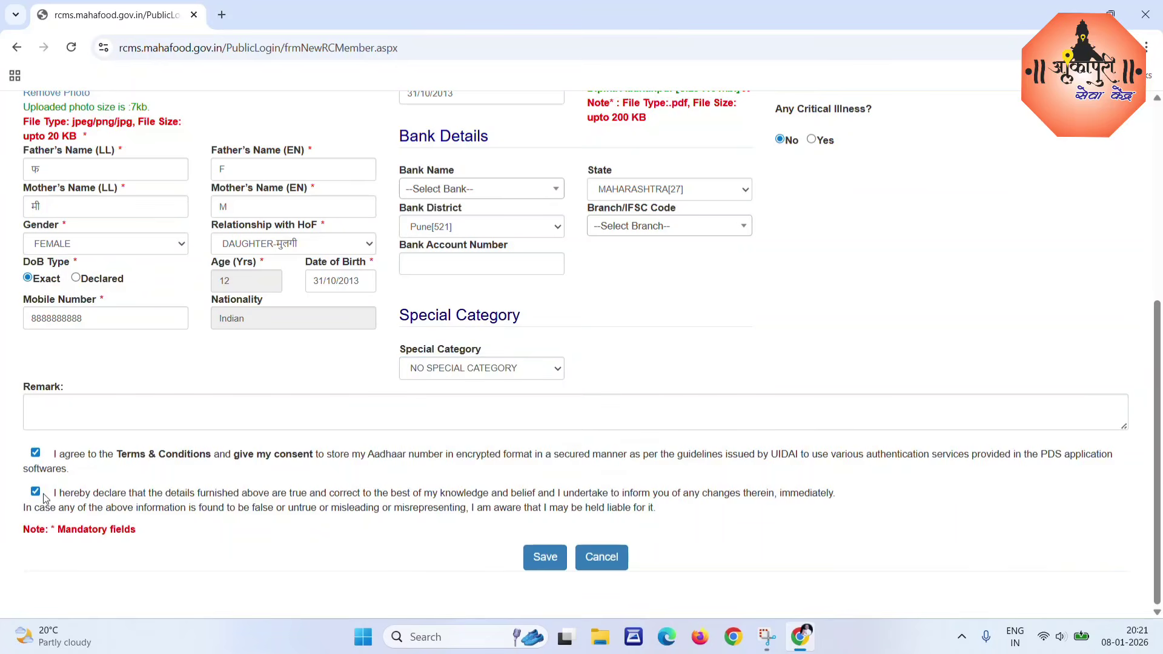
left_click(537, 556)
left_click(648, 144)
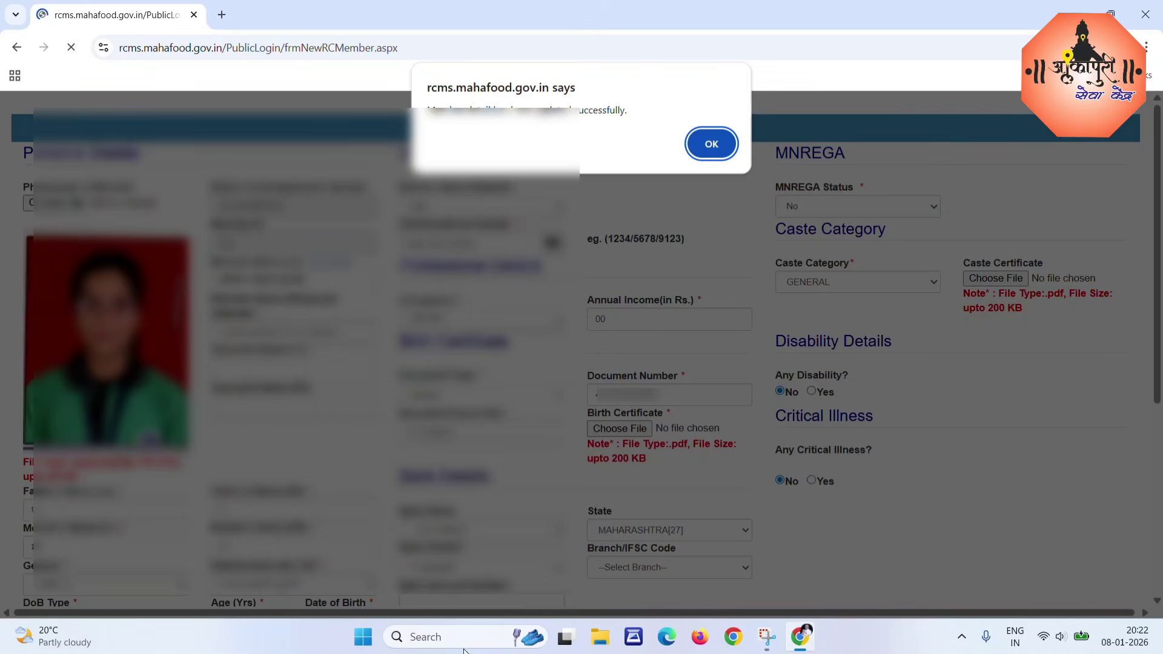
left_click(724, 149)
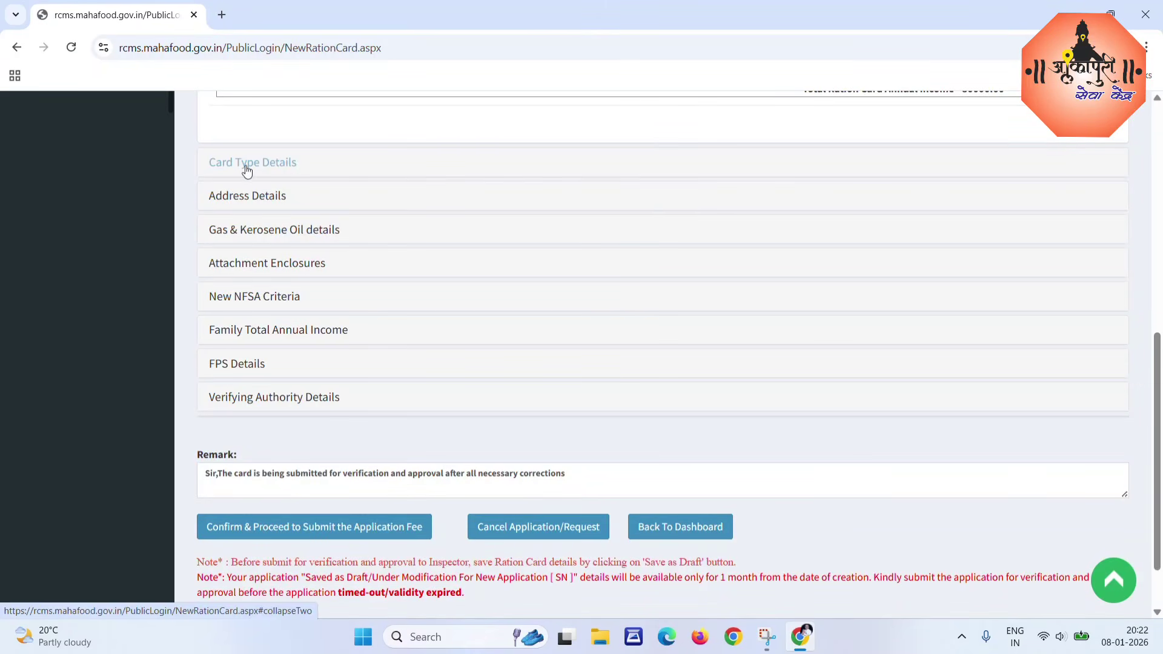
Set the ration card type to NPH [32] [NON PRIORITY HOUSE HOLD (STATE)]
scroll(401, 173, "down", 2)
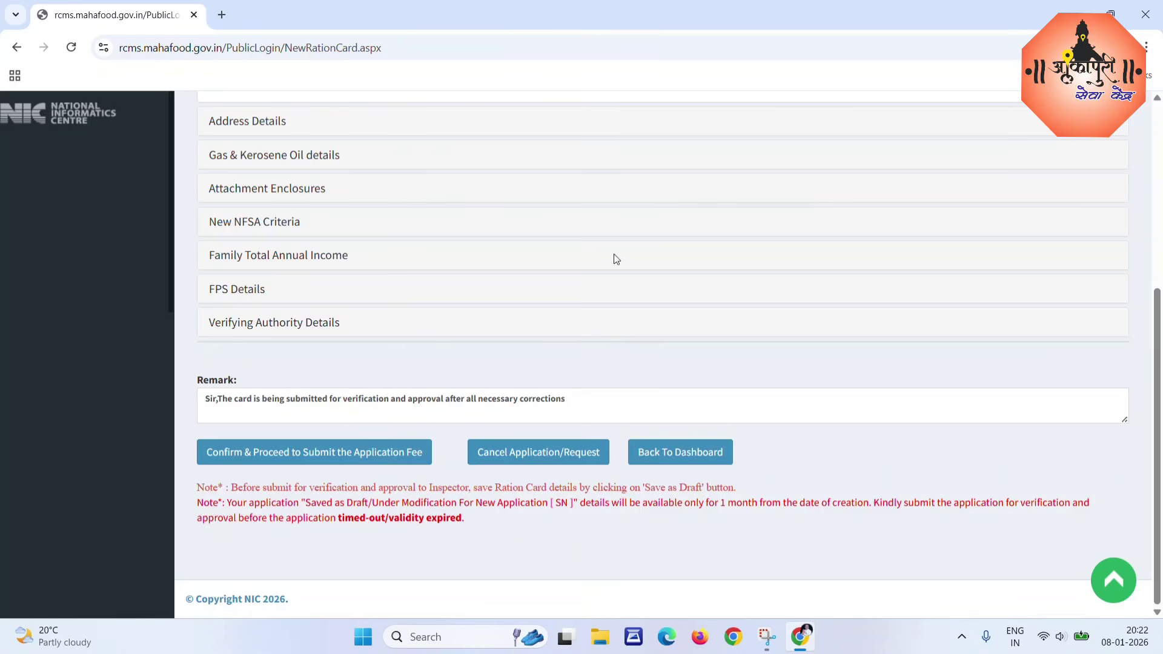
left_click_drag(1154, 349, 1159, 299)
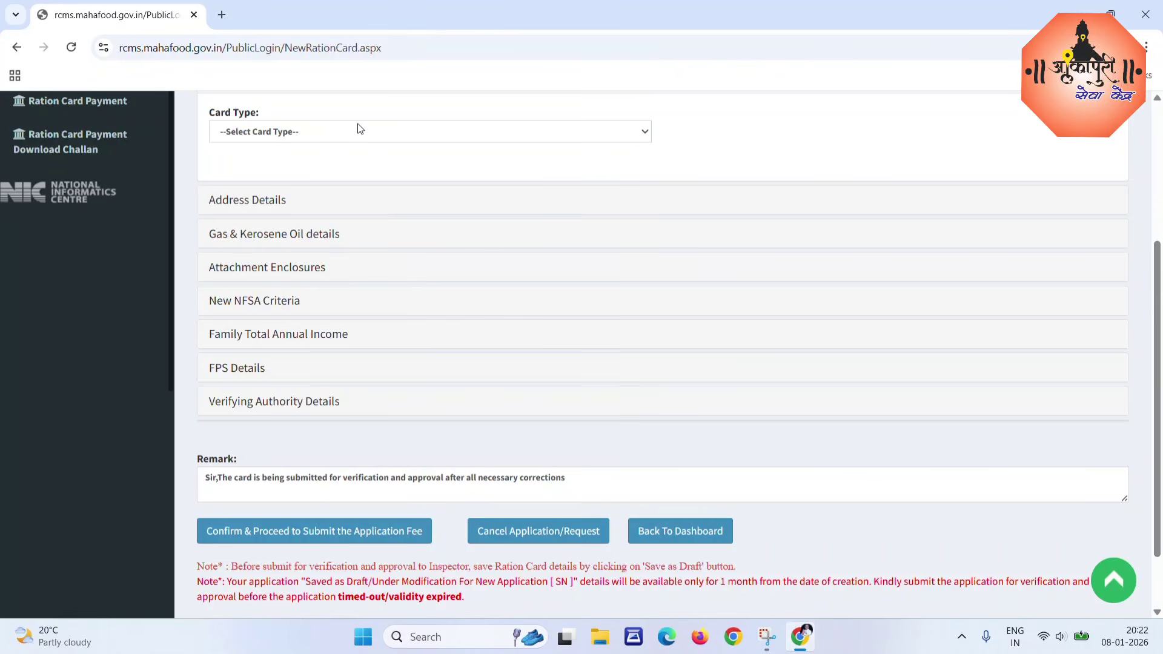
left_click(334, 137)
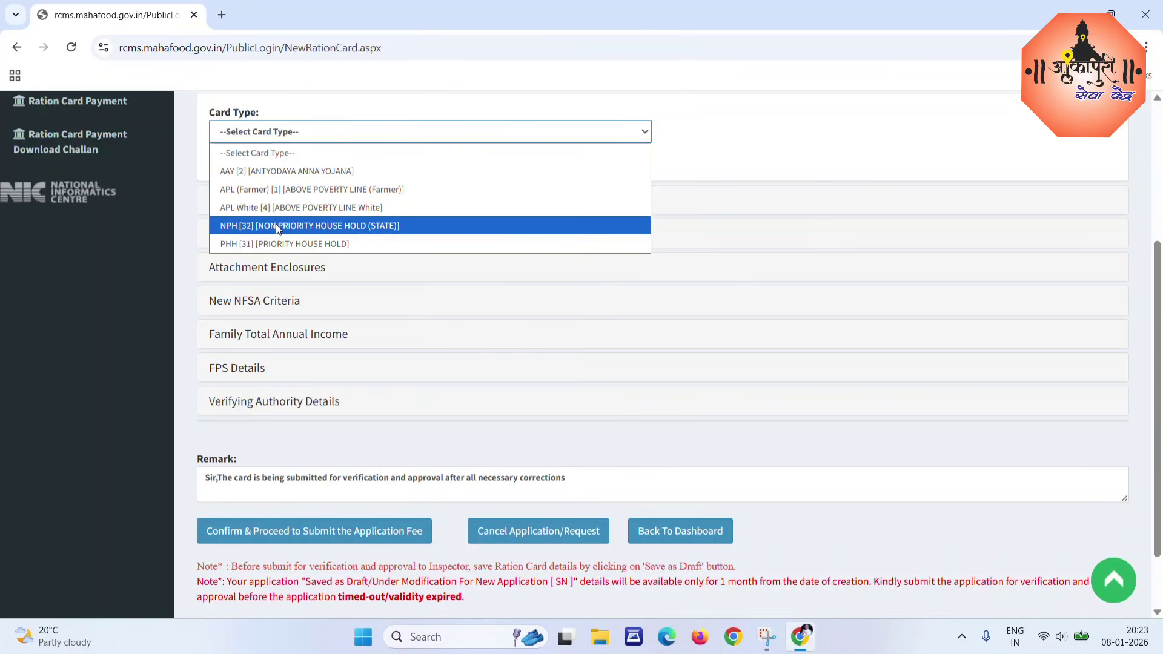
left_click(248, 224)
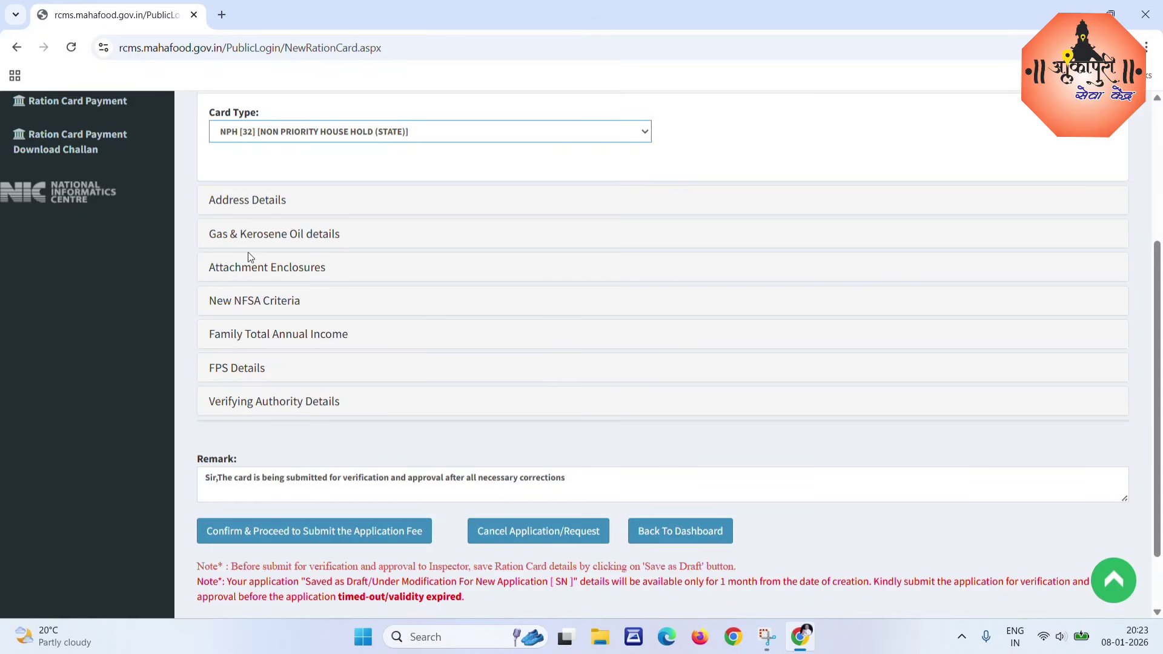
Open the Address Details section and start filling the local-language house number field
left_click(225, 204)
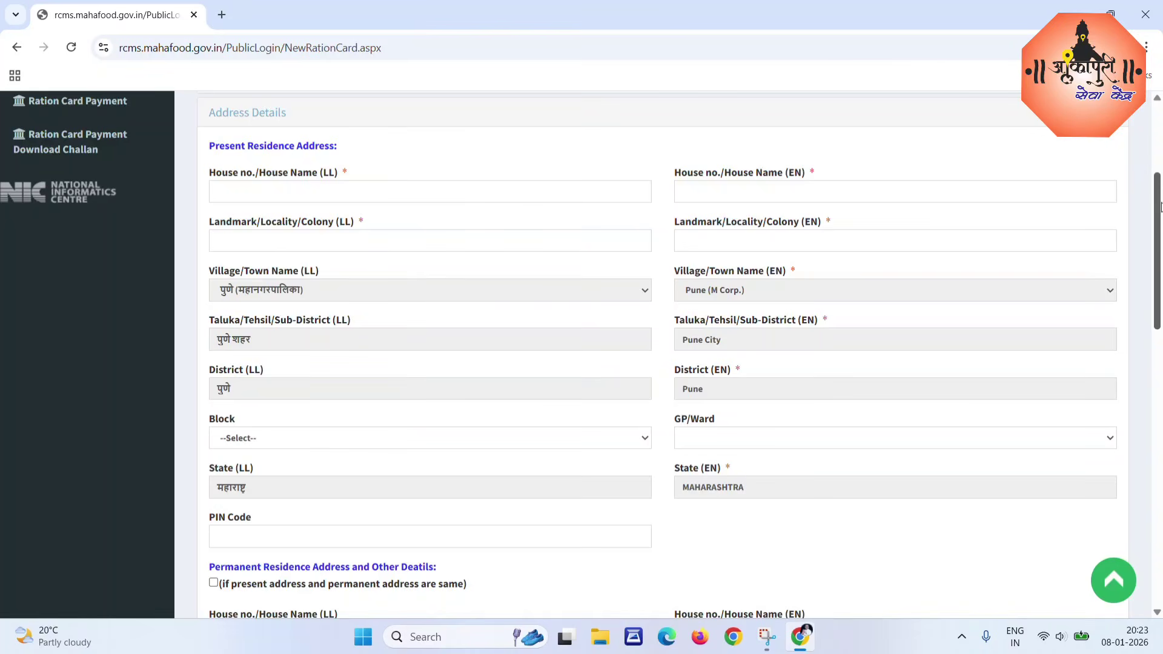
left_click_drag(1157, 214, 1160, 228)
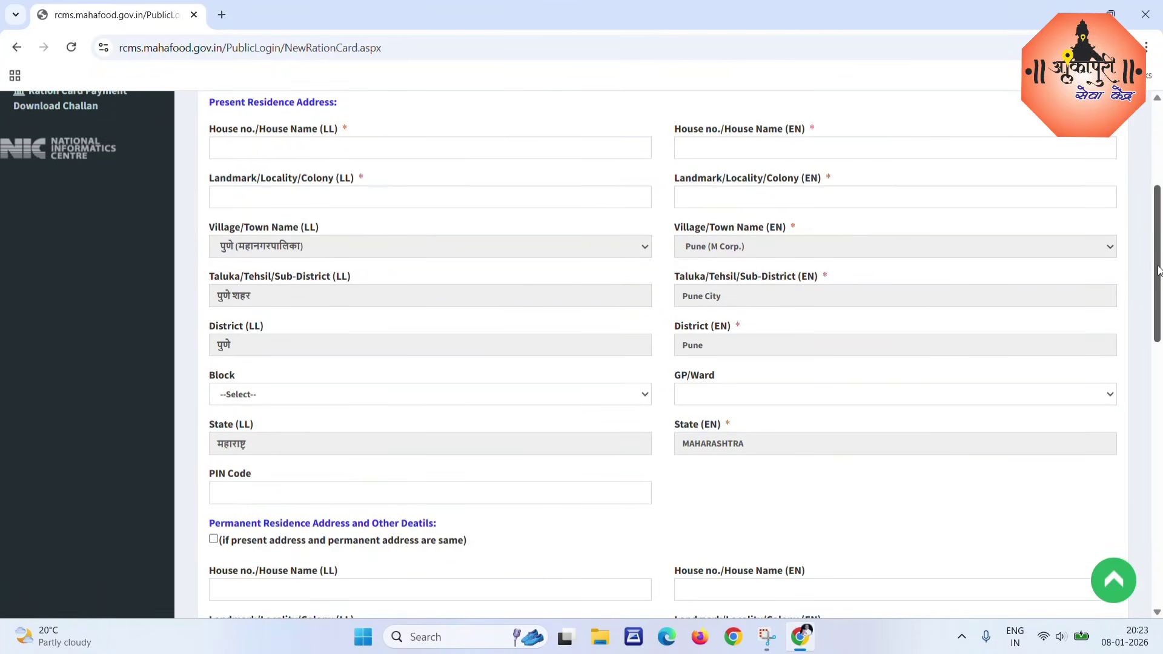
left_click(278, 150)
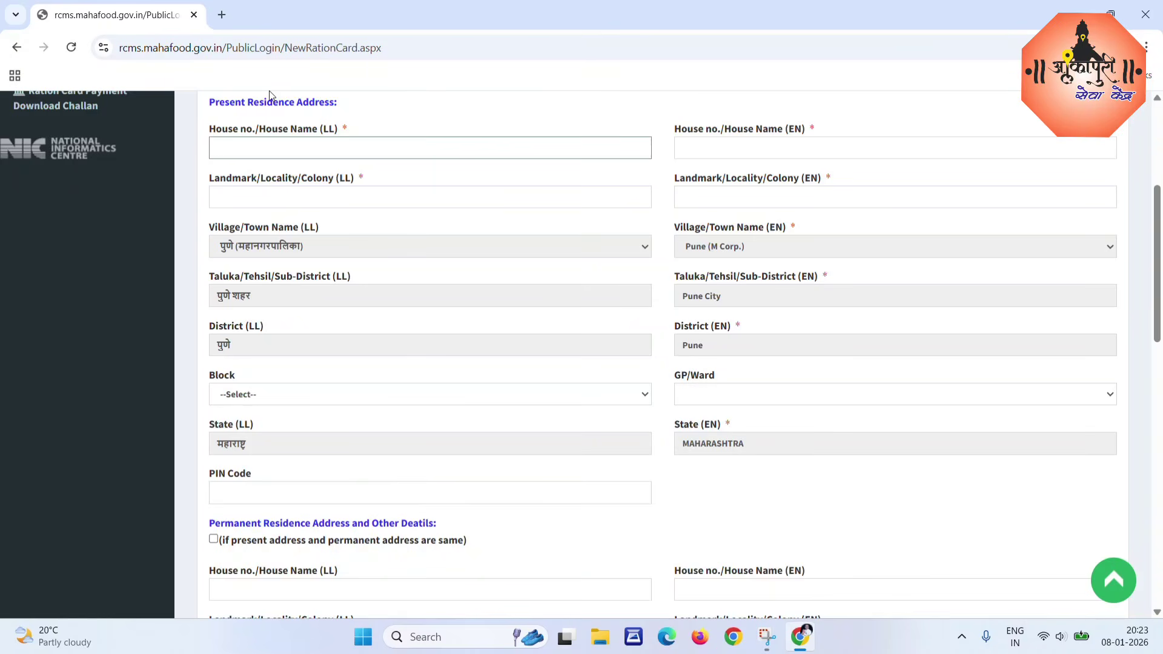
Enter the present residence house number and name in the local-language field, choosing the matching transliteration suggestion
type("SR N")
key("ctrl+a")
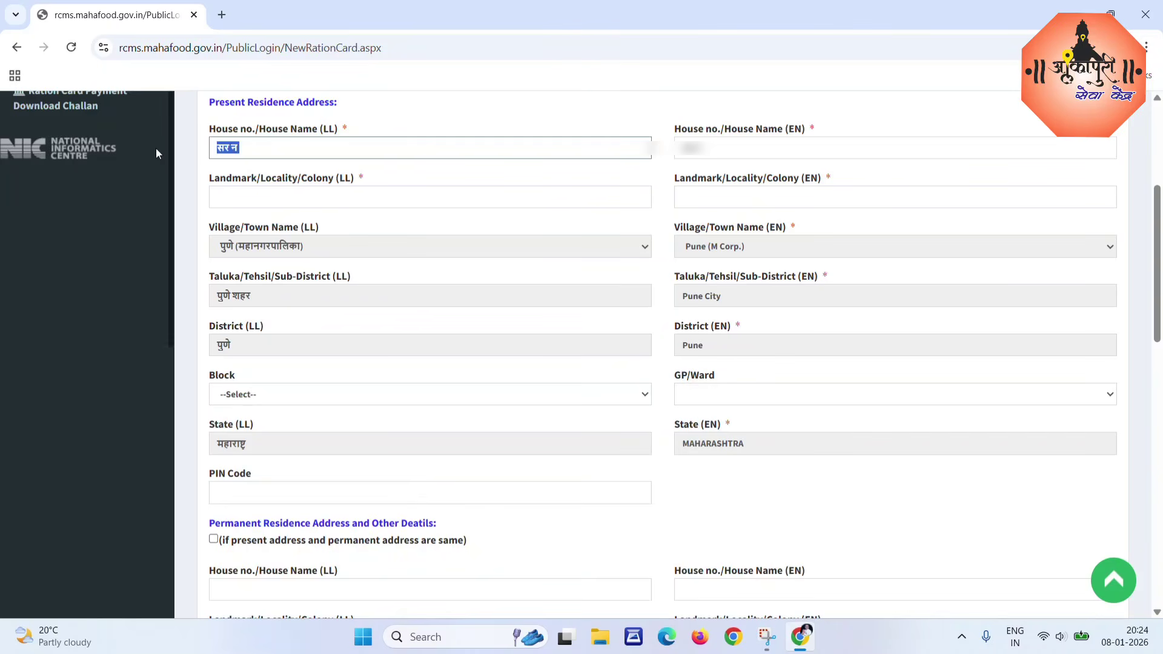
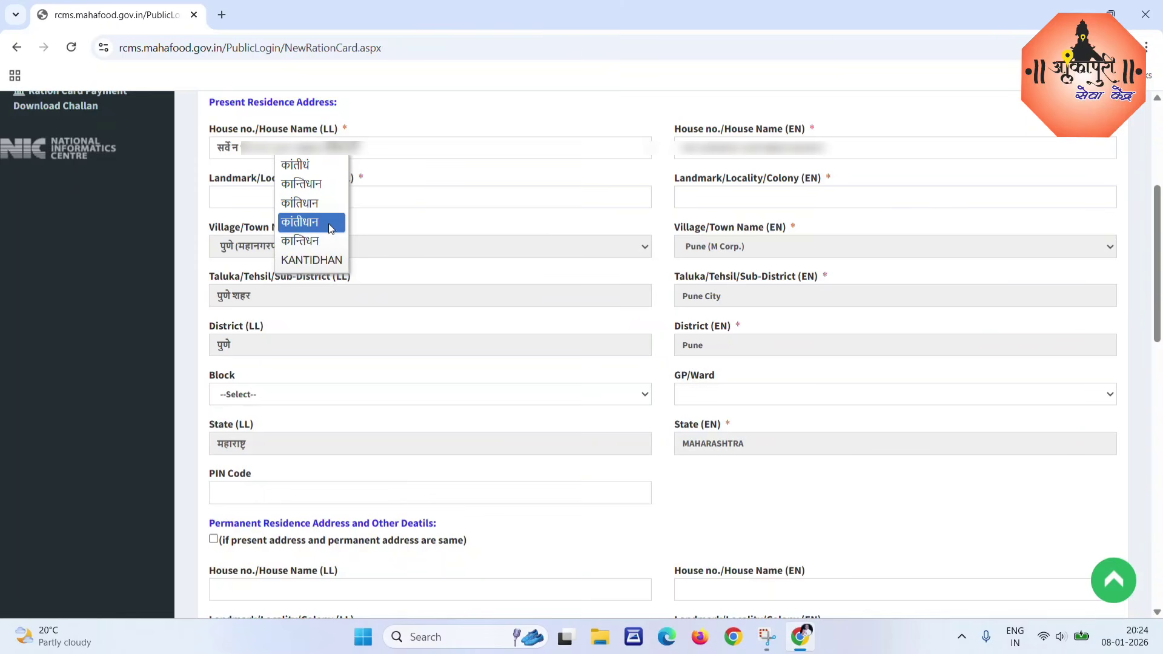
left_click(290, 240)
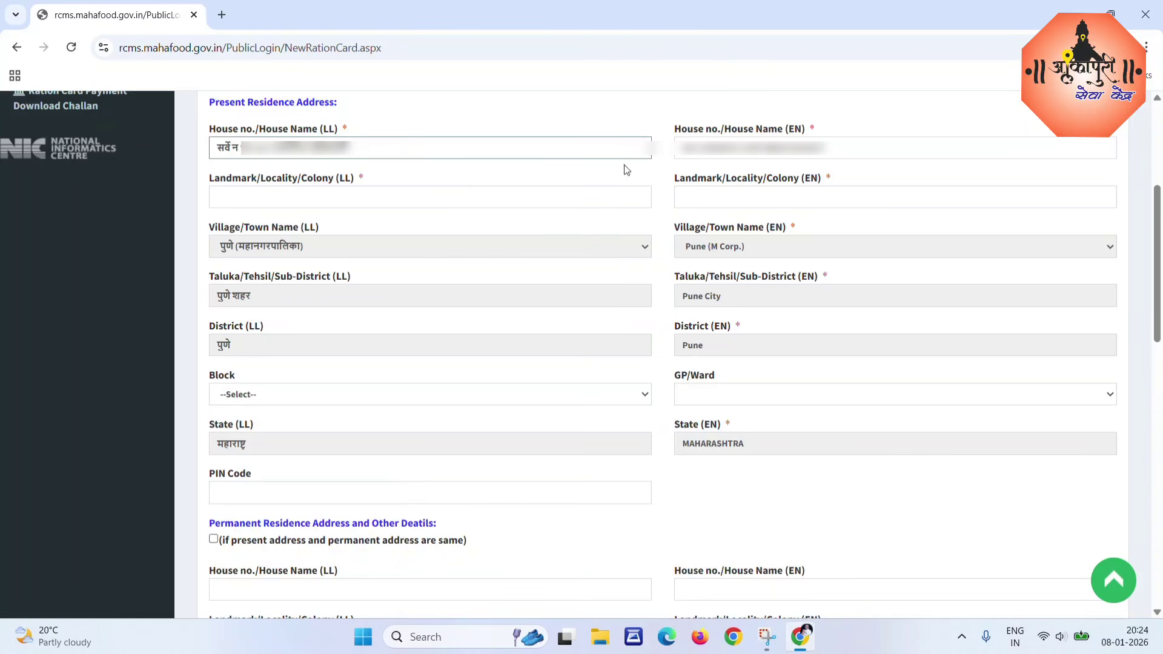
Replace the English house number and name with the address written in English
left_click_drag(851, 148, 679, 148)
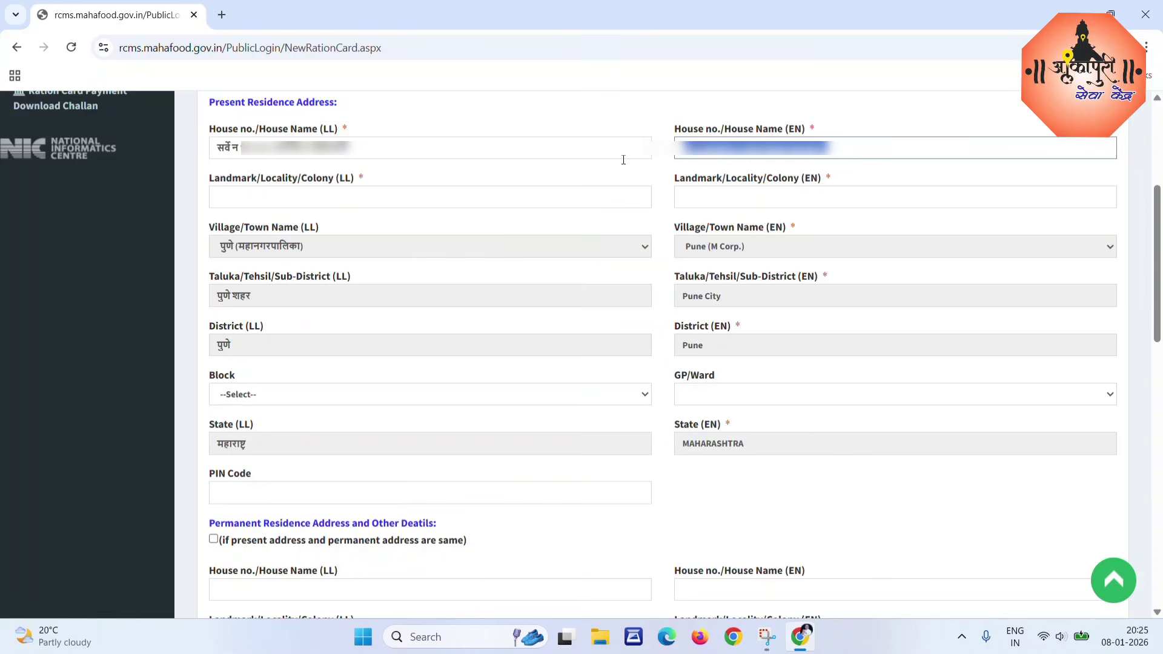
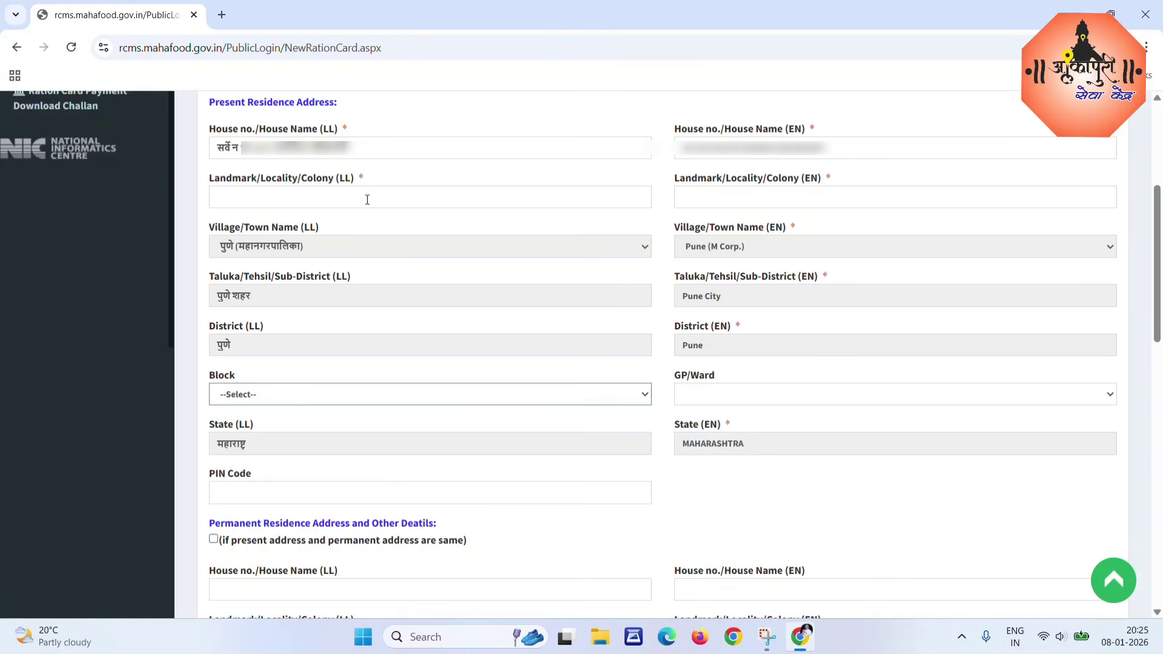
Enter the landmark/locality as ताल हवेली in the local-language field, accepting TAL HAVELI in English
left_click(257, 196)
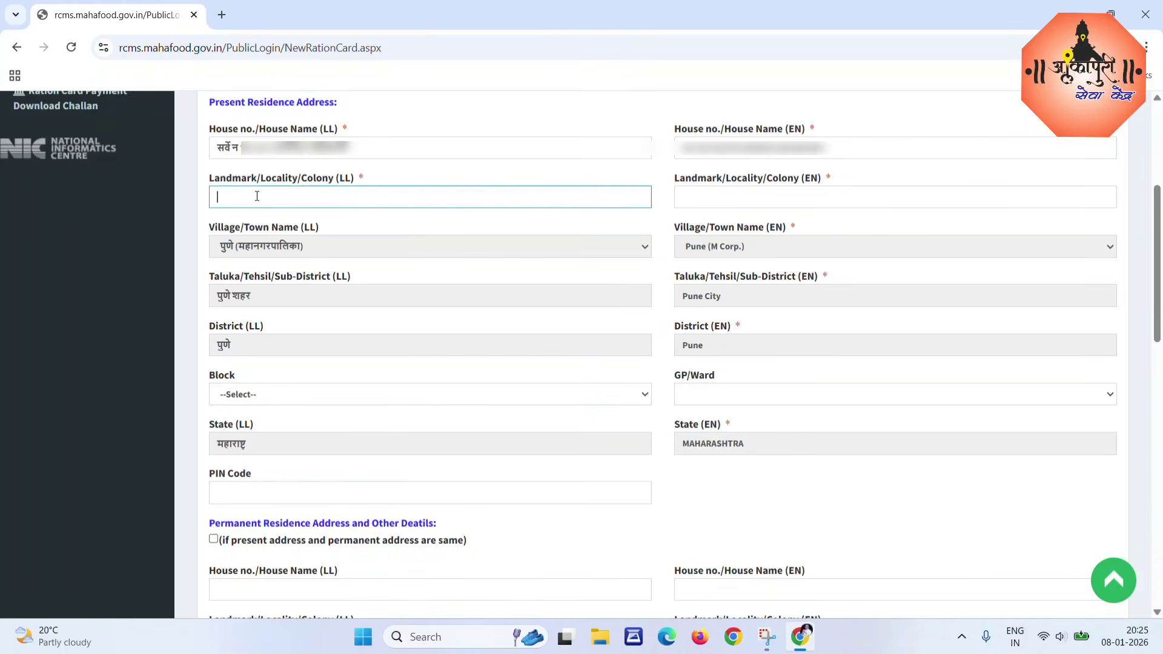
type("ग")
type("ाल")
type(" HAVELI")
key("Tab")
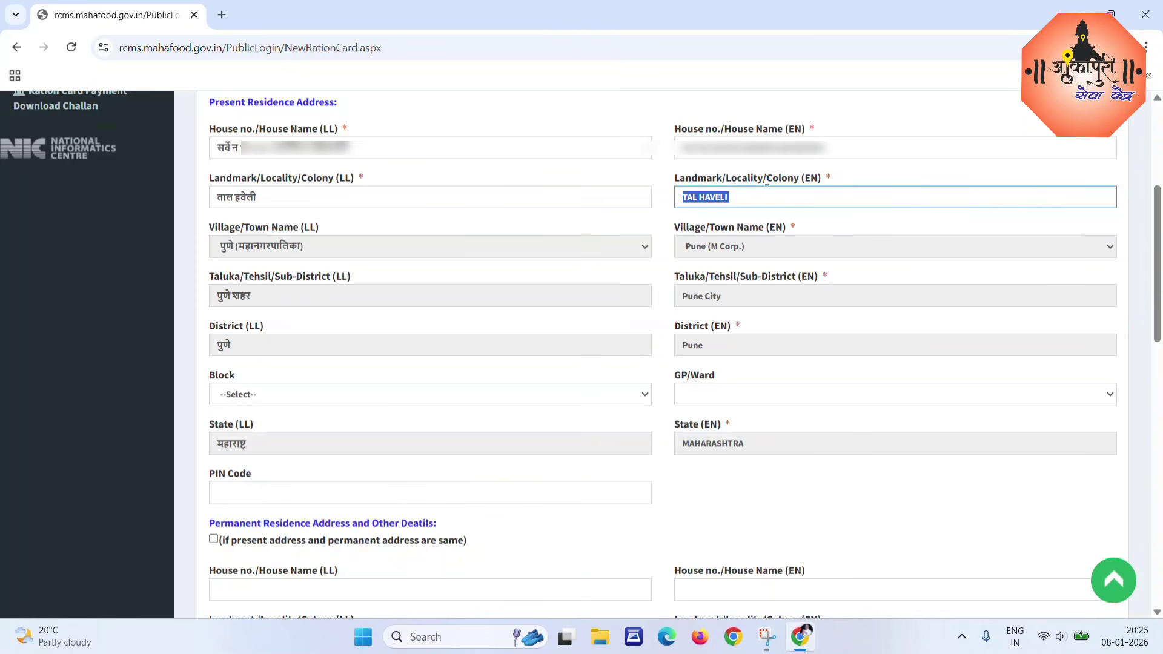
left_click(736, 204)
key("Tab")
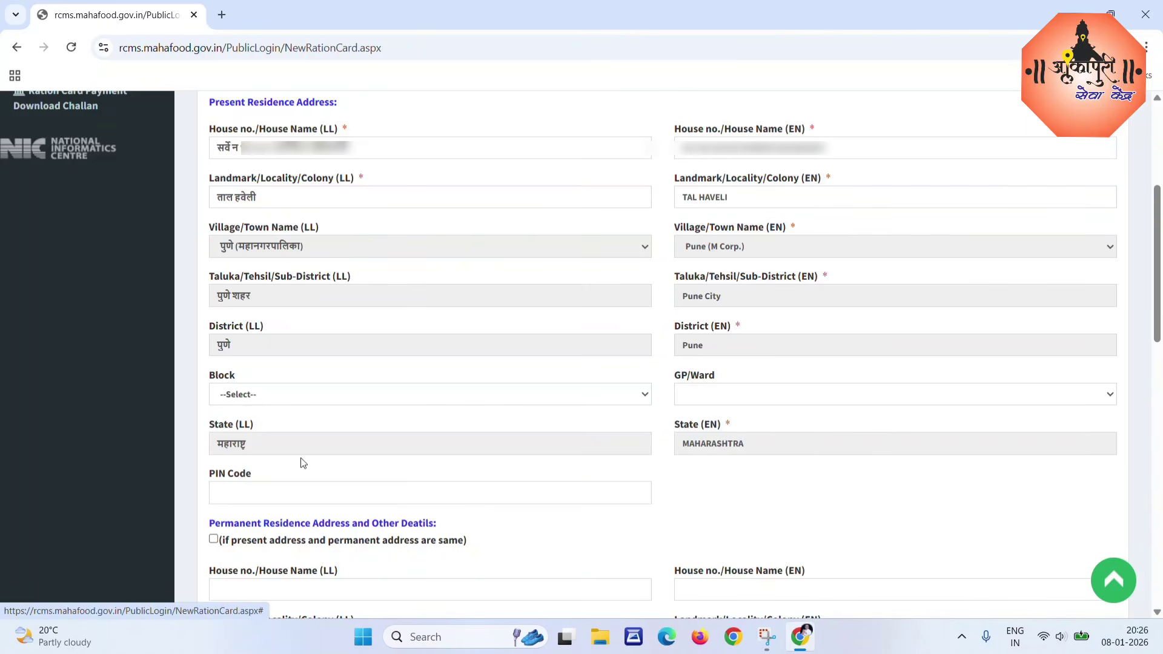
Enter the PIN code 412105 and mark the permanent address as the same as the present address
scroll(542, 351, "down", 2)
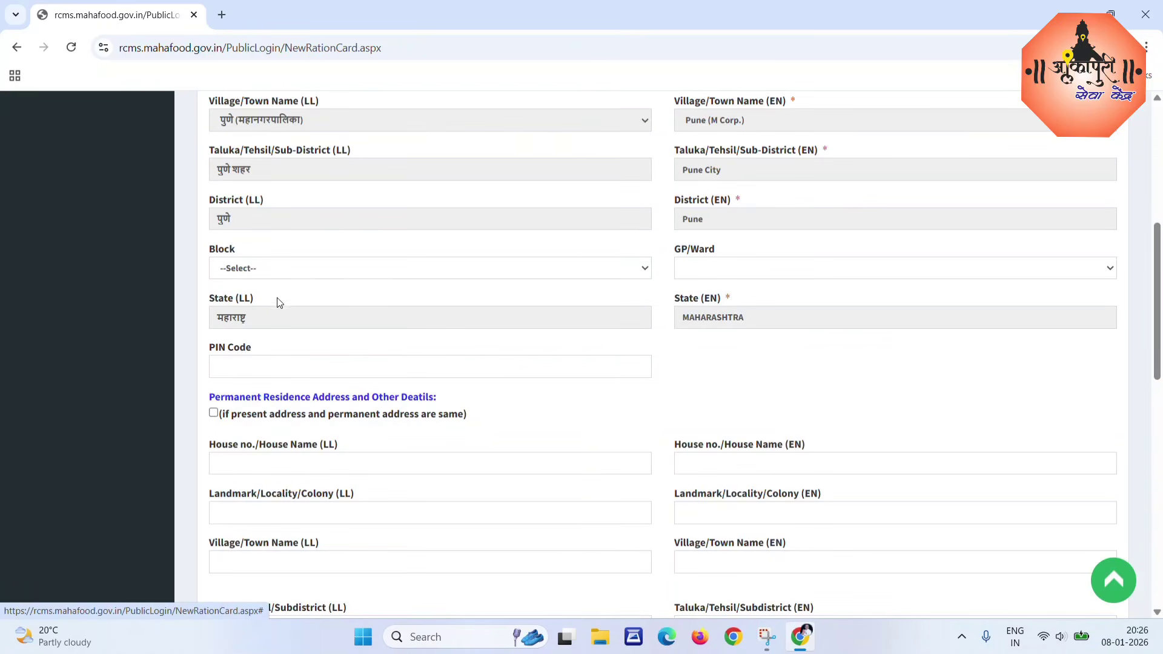
left_click(244, 371)
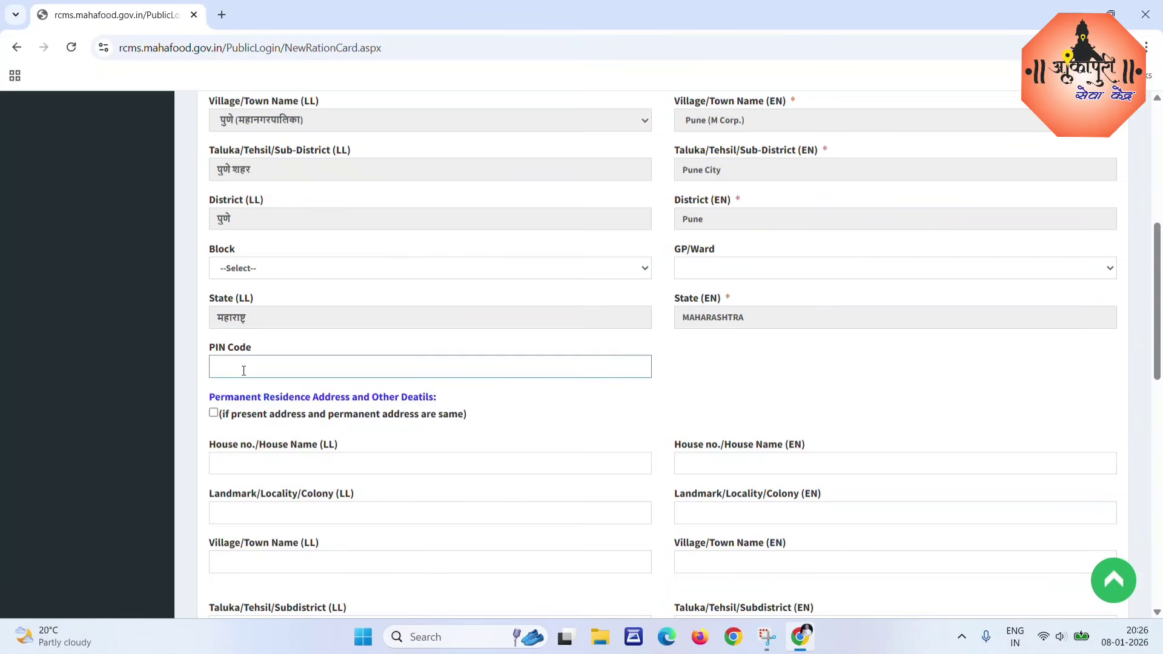
type("412105")
left_click(213, 413)
scroll(521, 308, "down", 2)
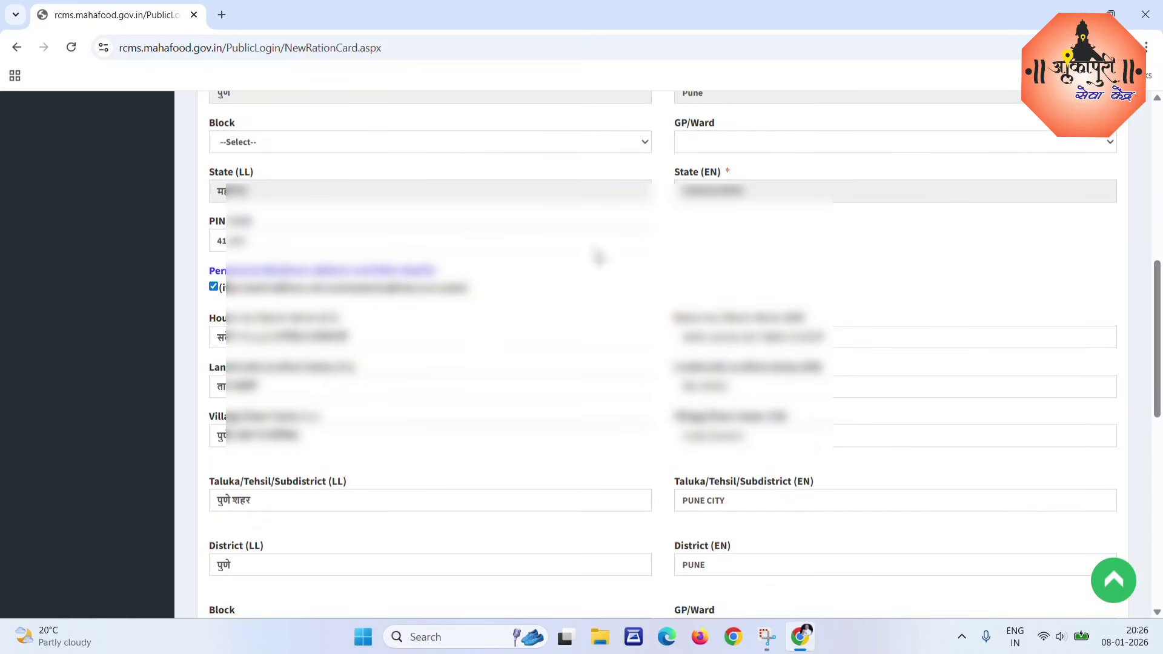
Open the Gas & Kerosene Oil details section and set the gas connection status to GB-Gas Cylinder two
scroll(503, 285, "down", 2)
scroll(449, 281, "down", 2)
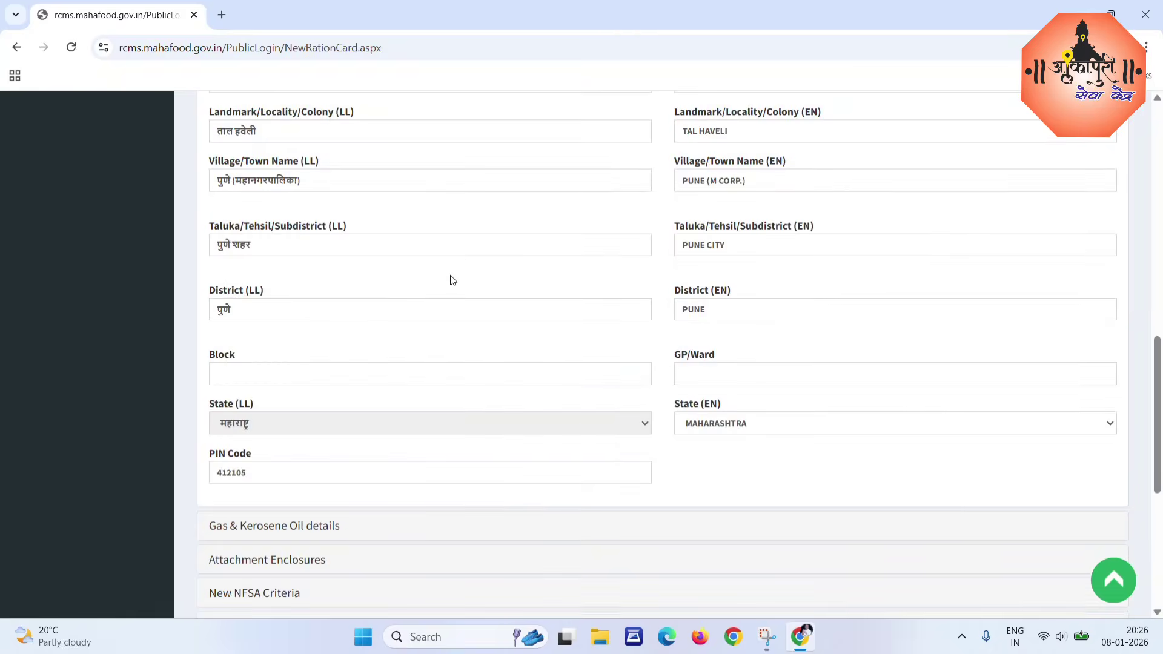
scroll(474, 234, "down", 2)
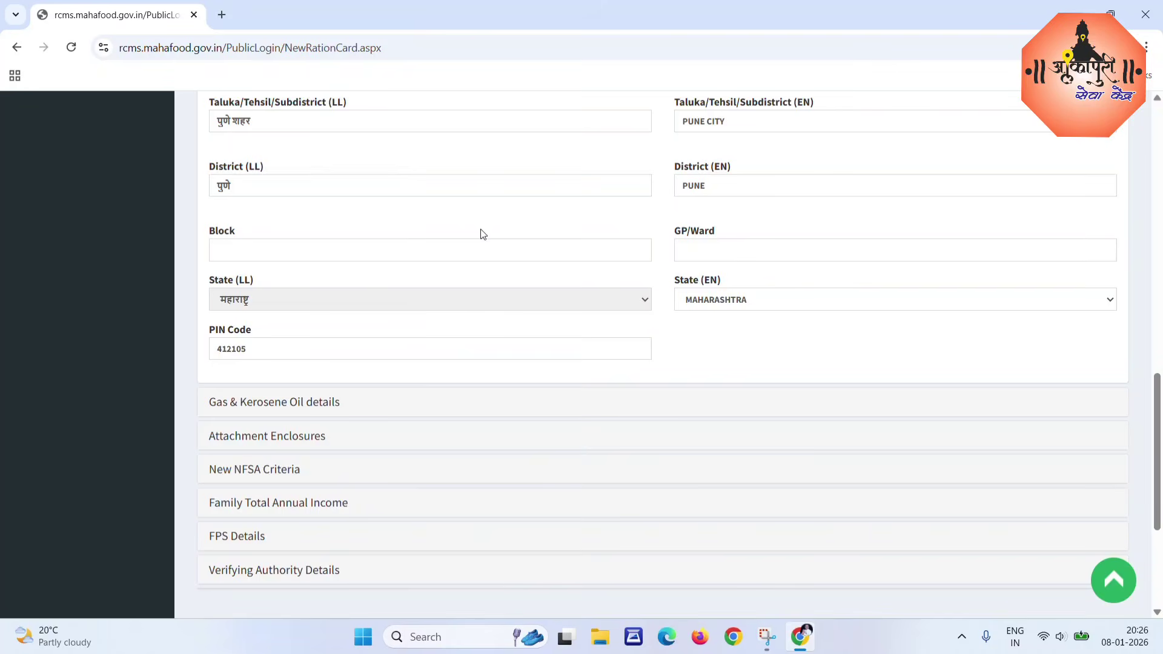
left_click(255, 404)
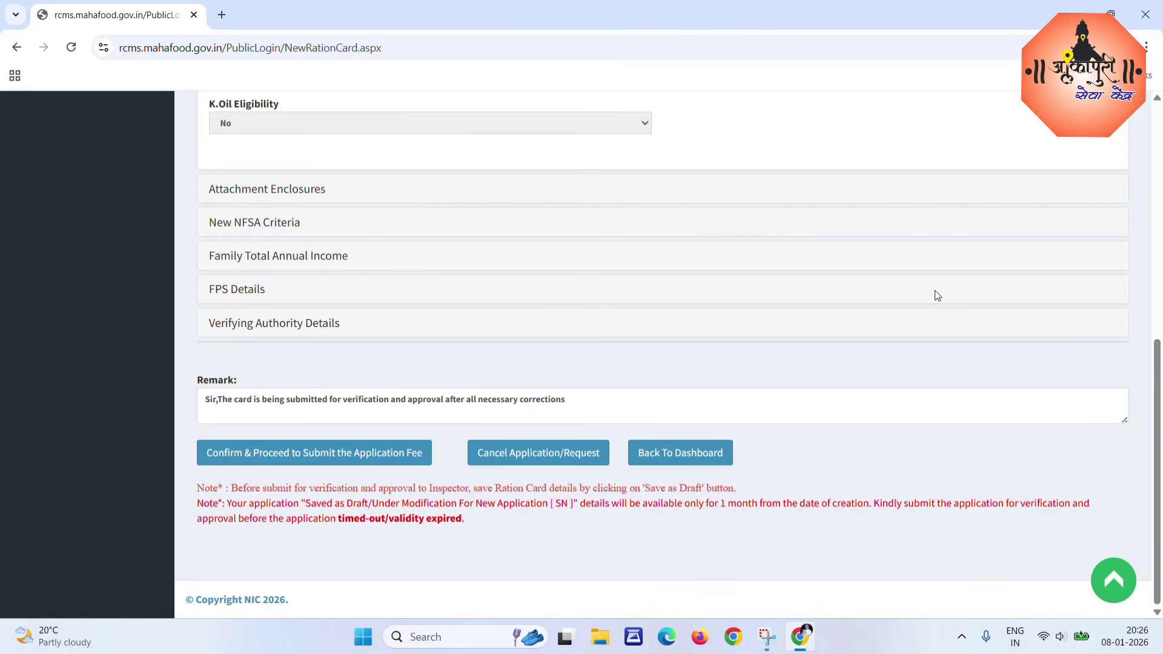
scroll(503, 236, "up", 2)
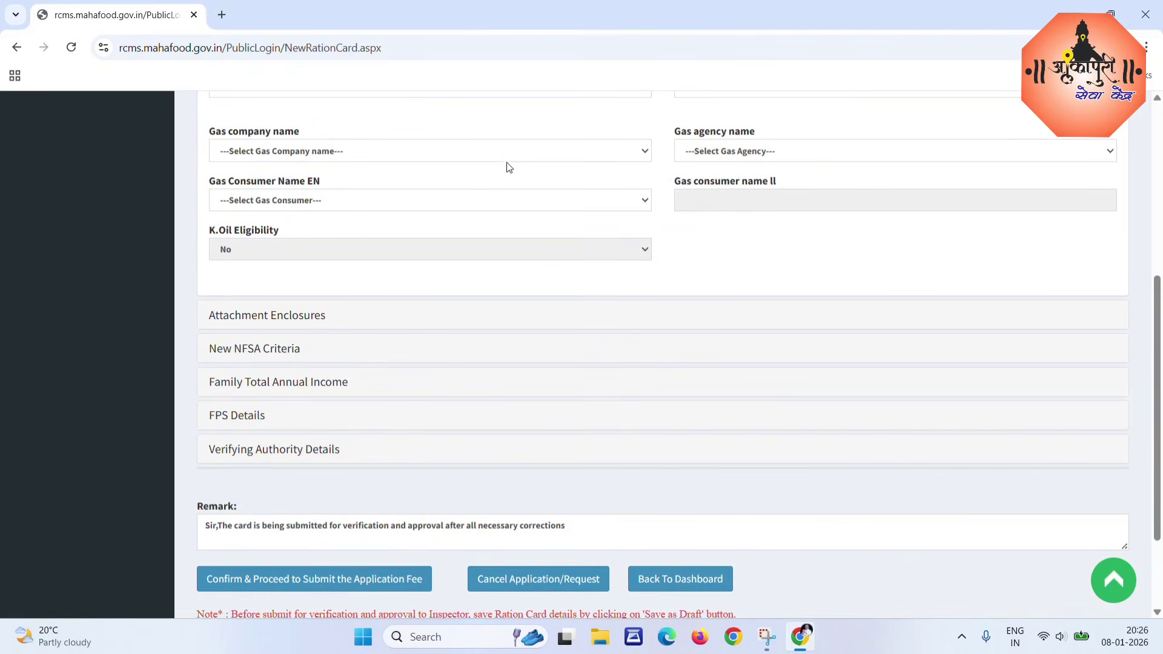
scroll(747, 328, "up", 2)
left_click(356, 214)
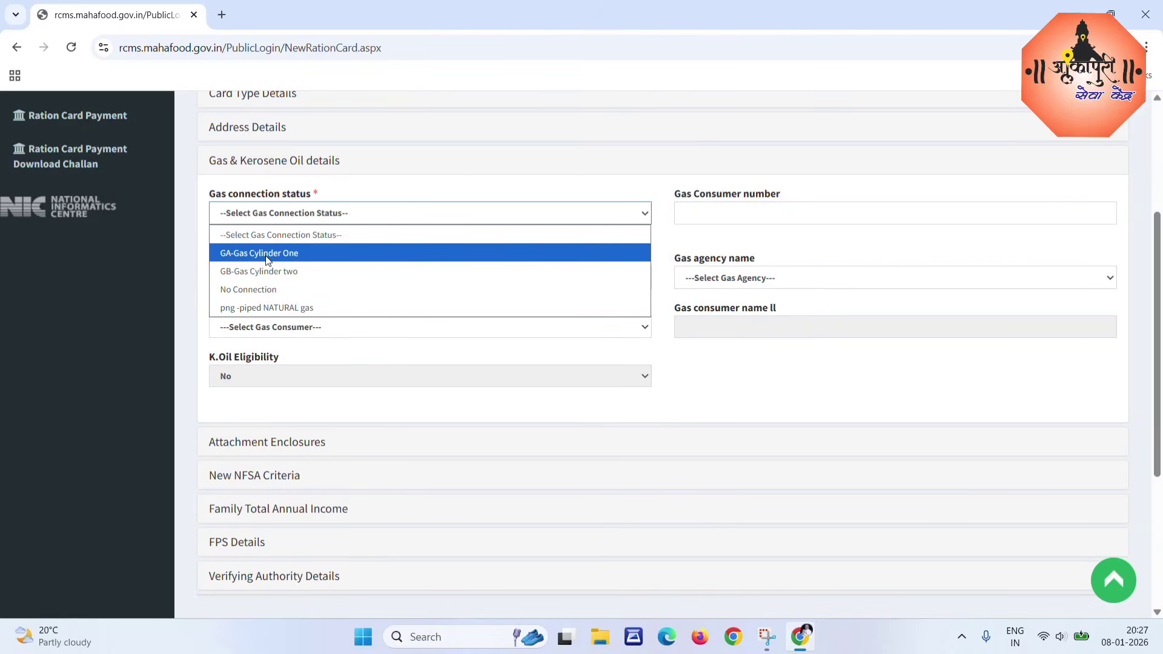
left_click(278, 274)
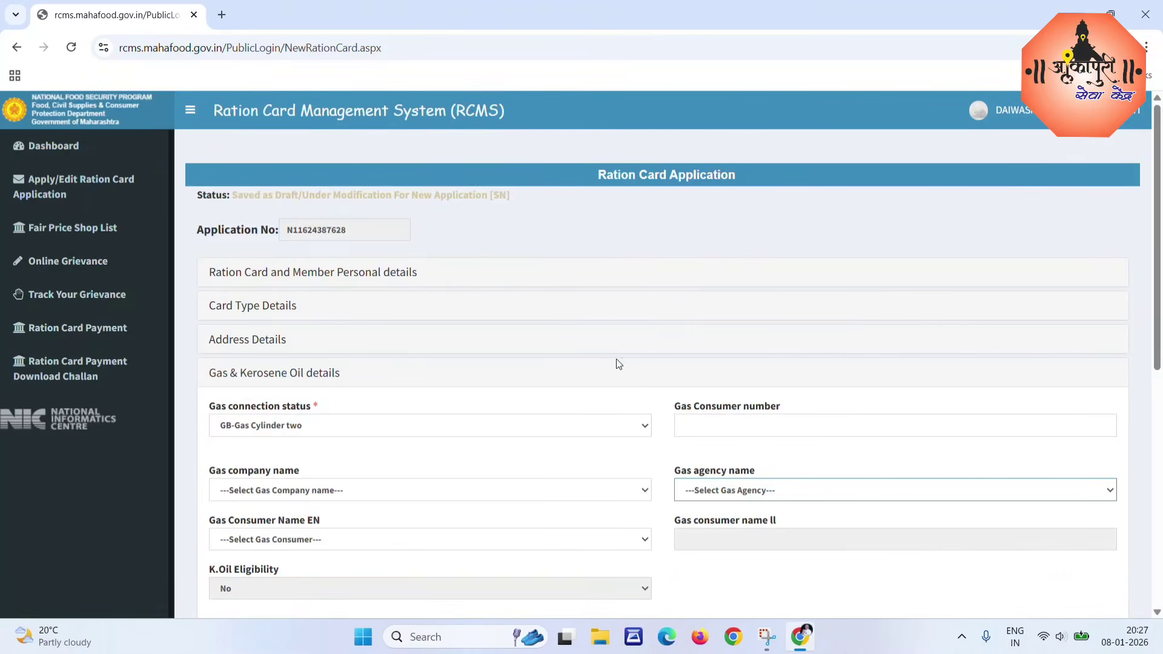
Enter the gas consumer number and choose Hindustan Petroleum Corporation Limited as the gas company
scroll(619, 363, "down", 4)
left_click(725, 170)
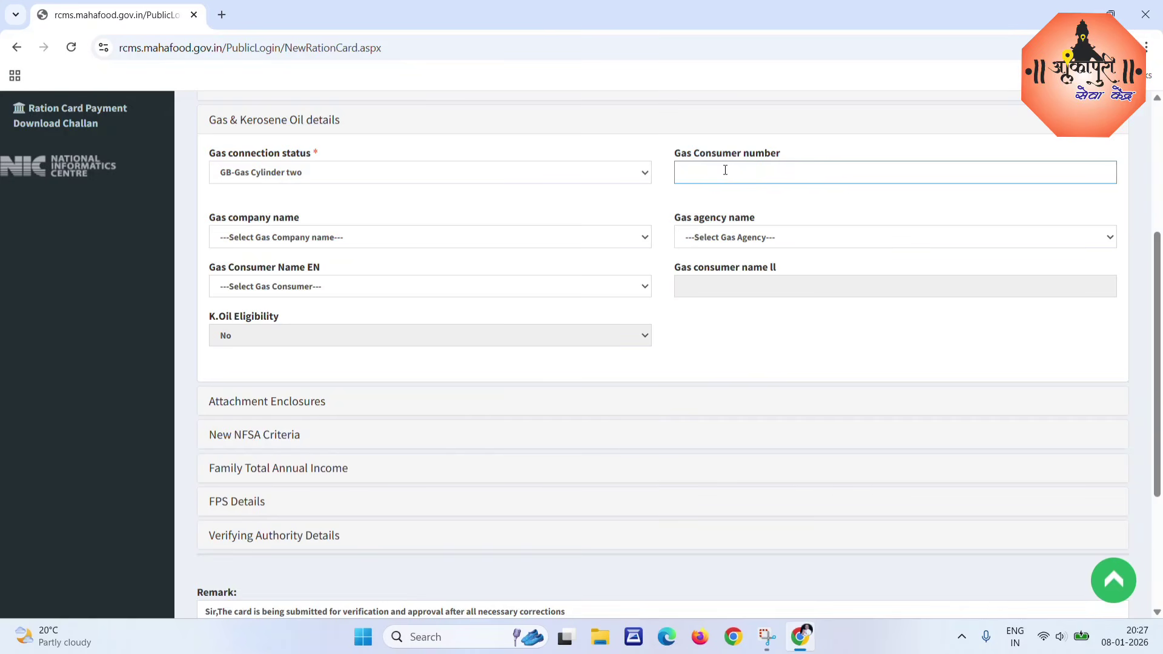
left_click(339, 238)
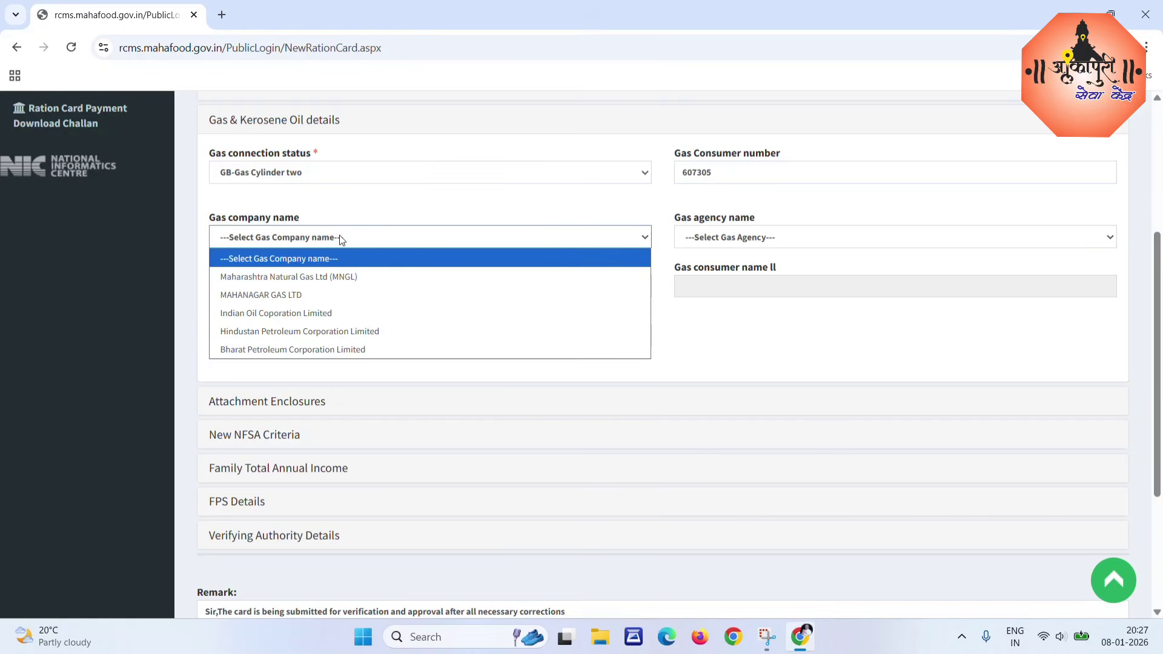
left_click(339, 330)
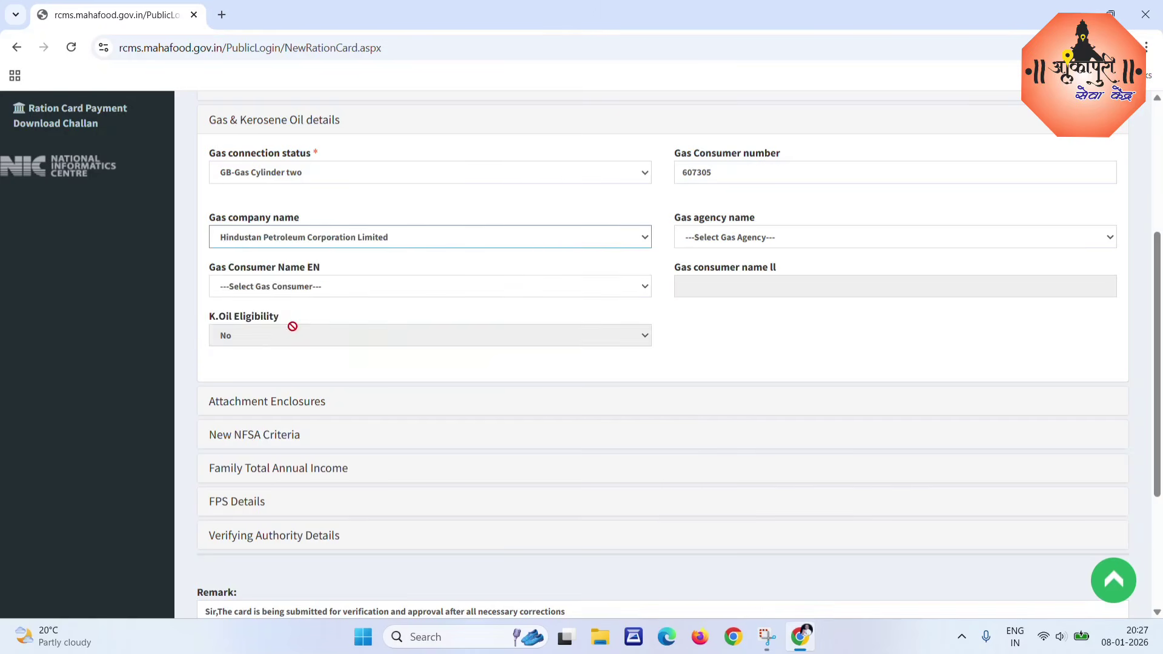
Set the gas agency to SANT DNYNESHWAR MAULI GAS AGENCY and pick the family member holding the gas connection as consumer
scroll(760, 299, "down", 4)
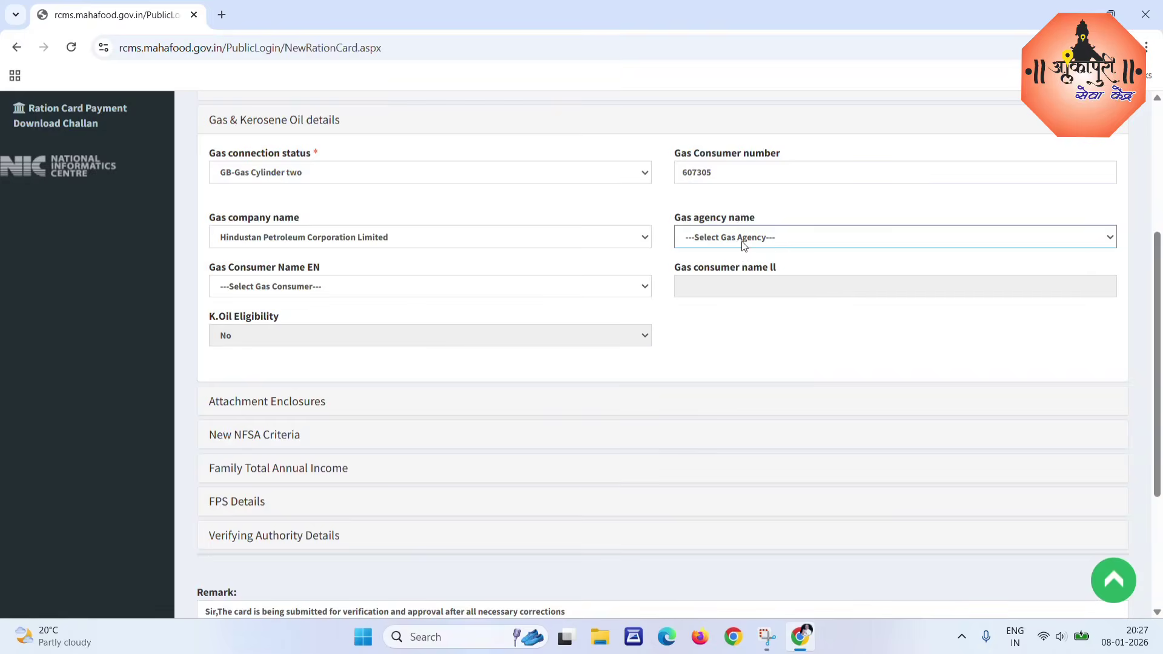
left_click(743, 242)
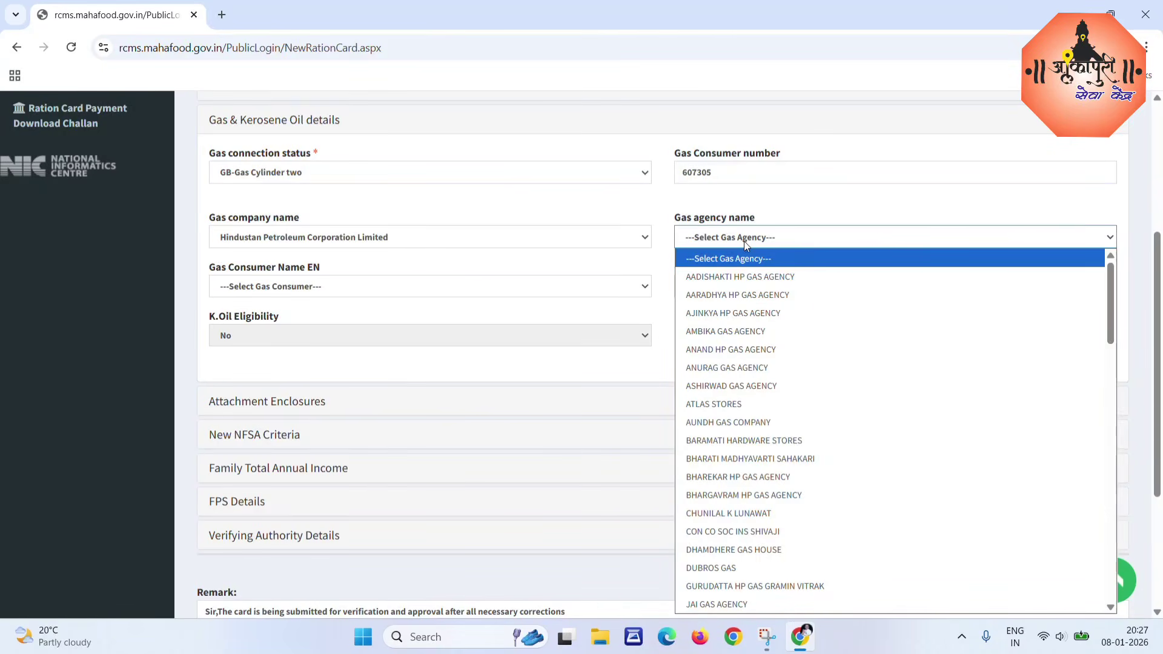
type("sant")
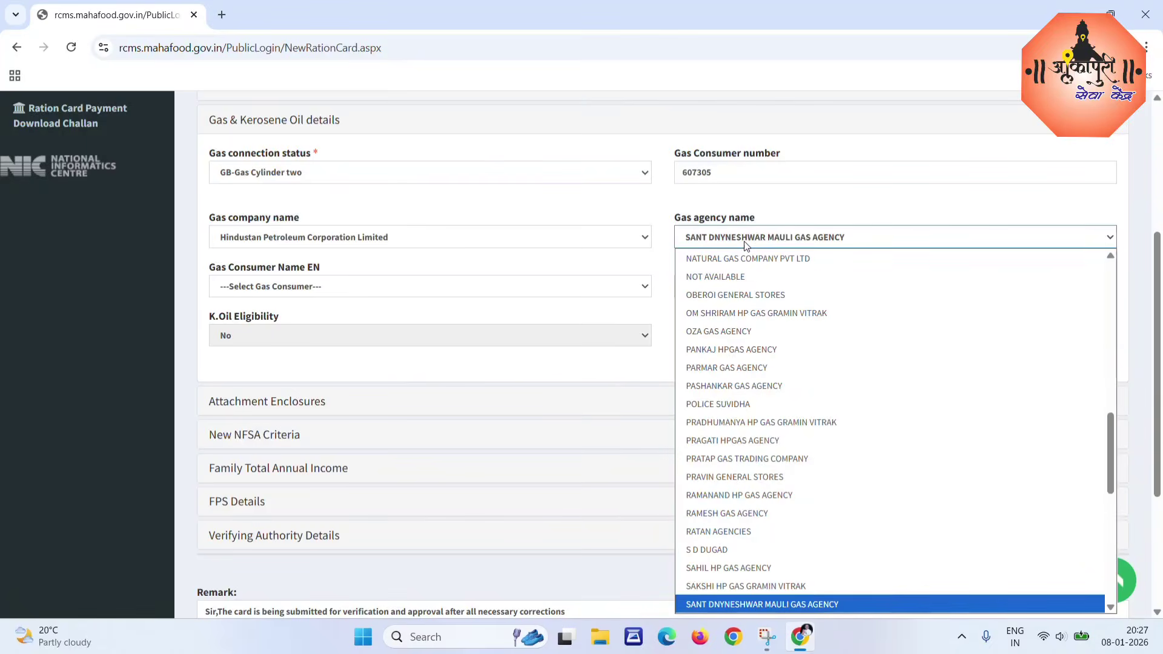
key("Return")
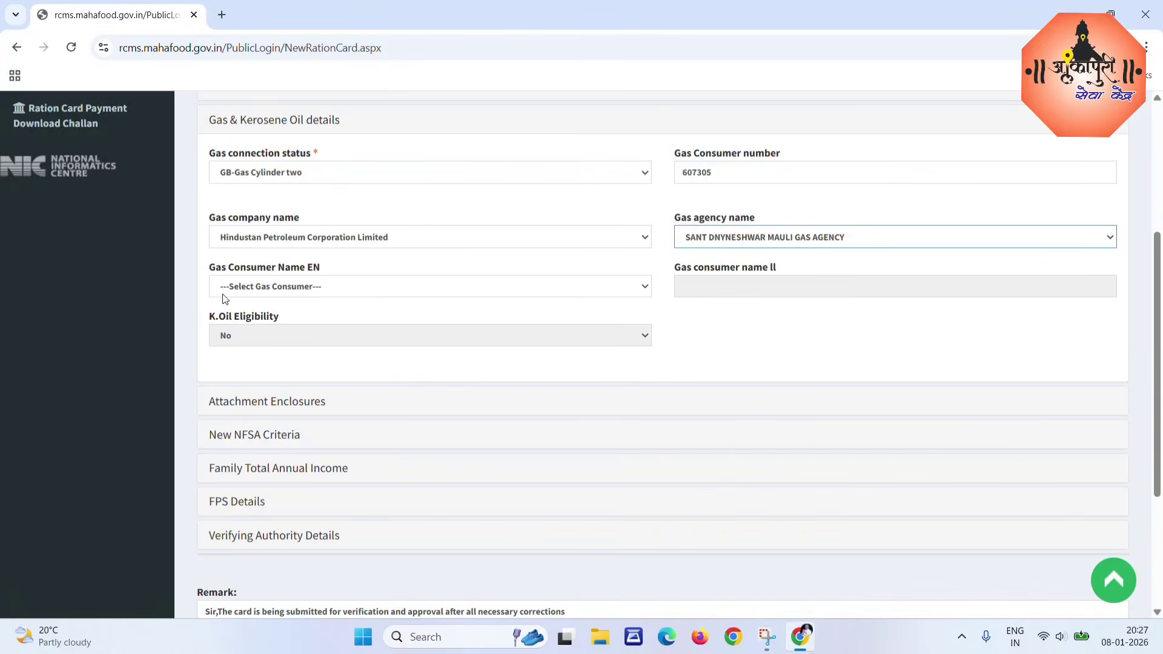
left_click(314, 293)
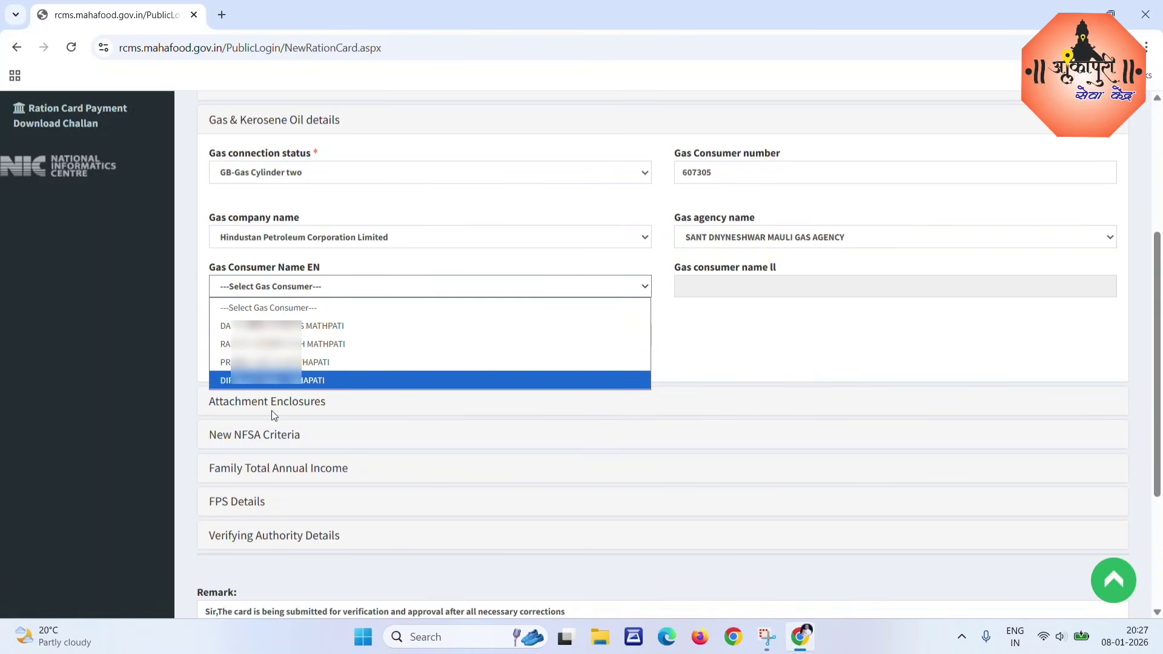
left_click(278, 344)
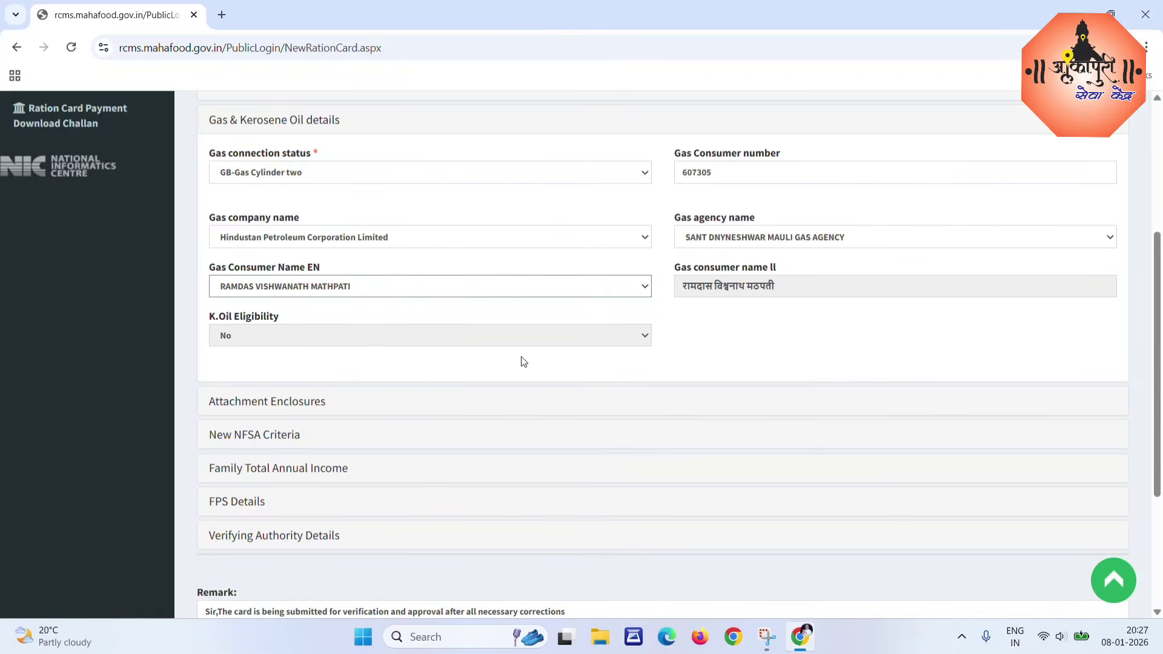
Open the Attachment Enclosures section
scroll(766, 222, "down", 2)
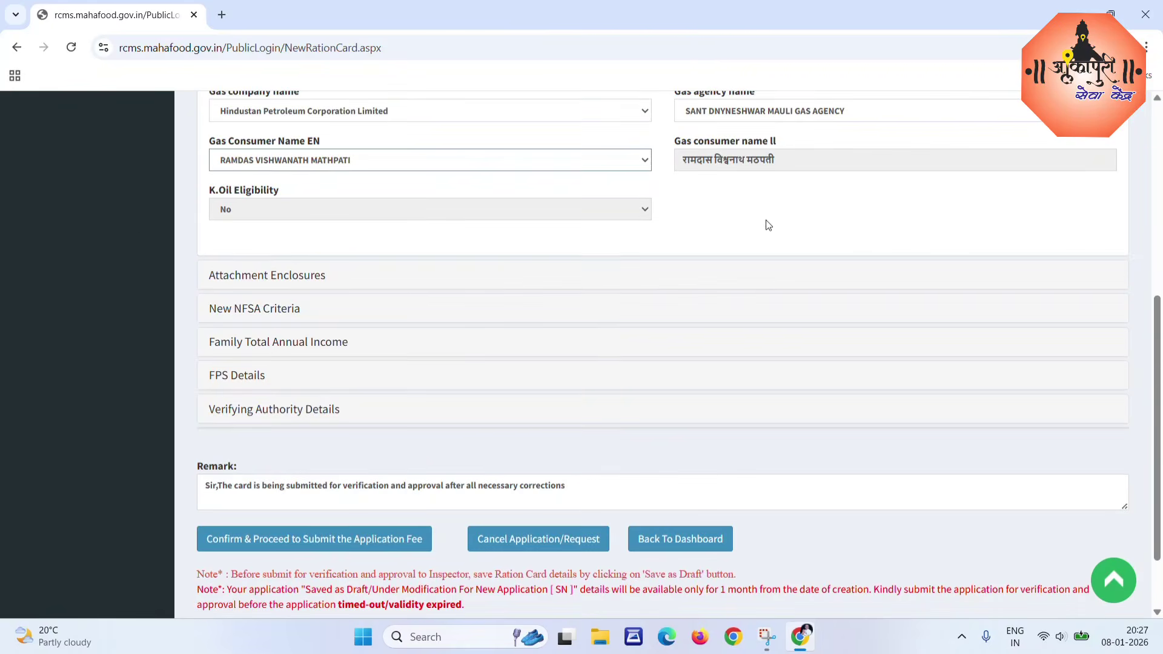
left_click(253, 275)
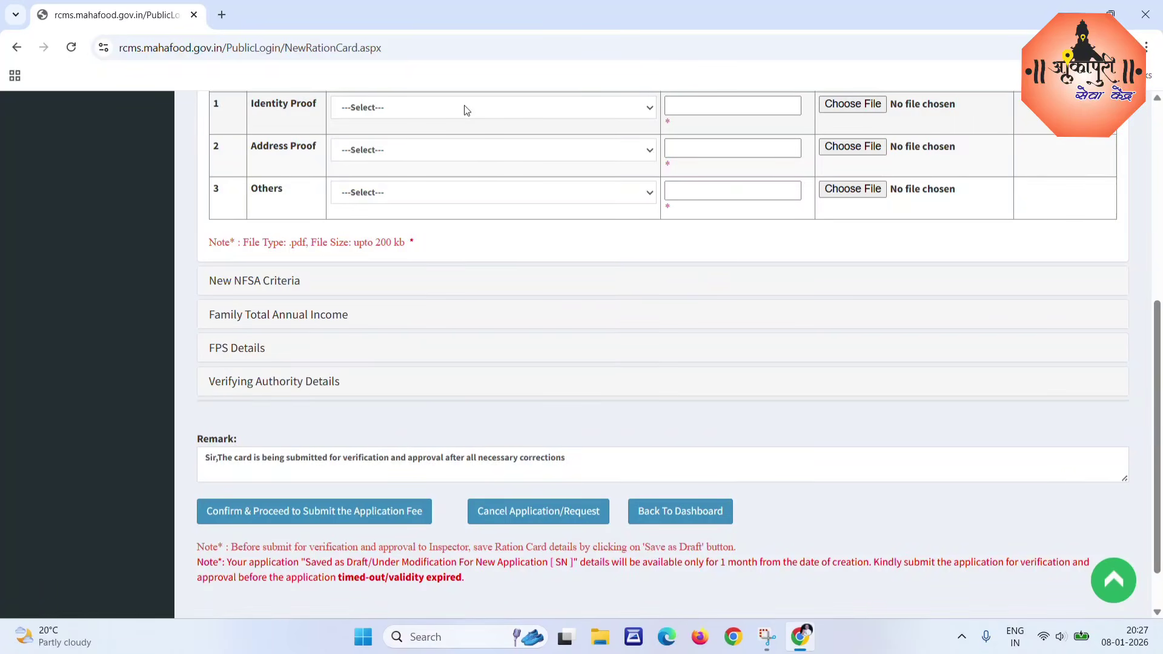
Choose Pan Card as the identity proof and enter the PAN card number
left_click(466, 110)
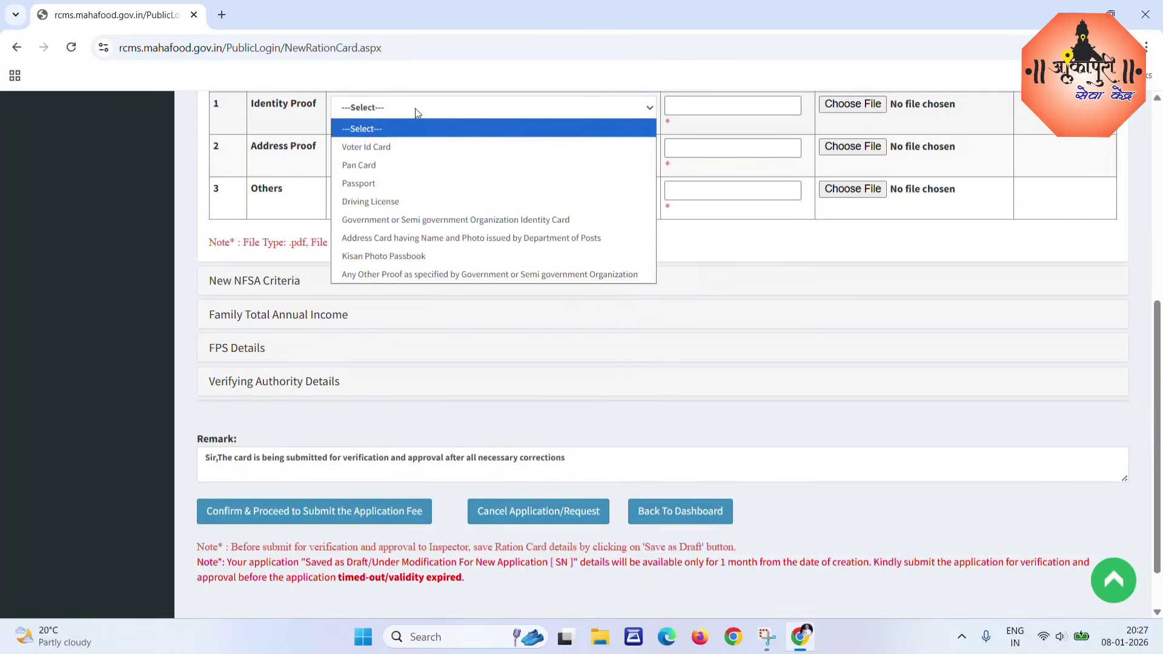
left_click(361, 165)
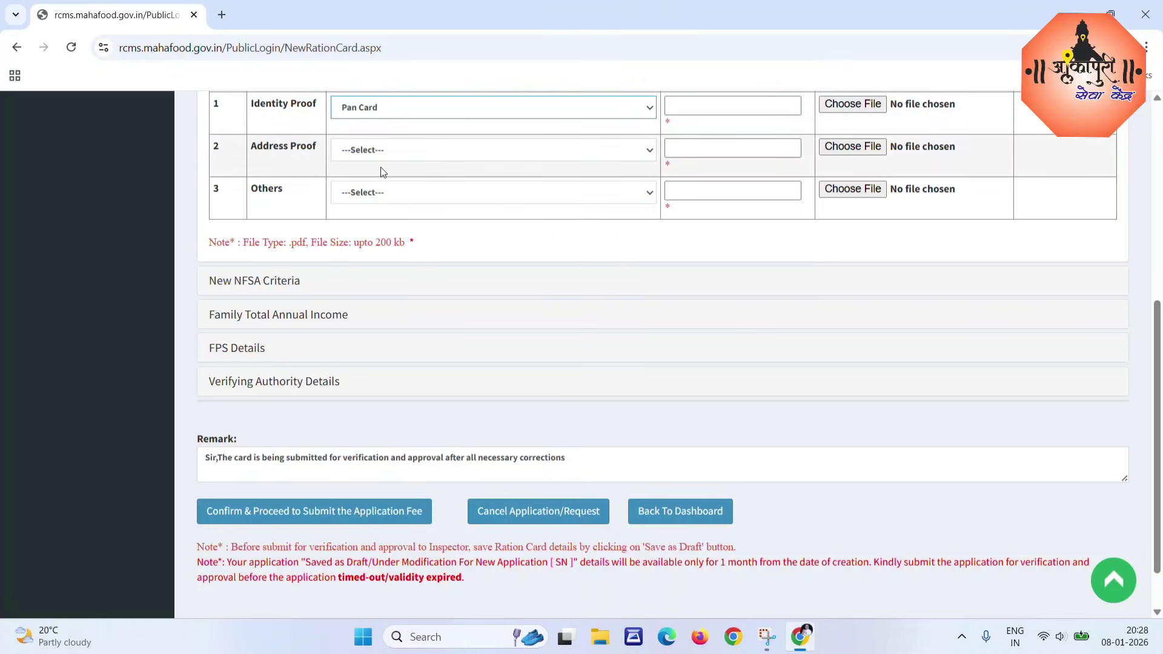
left_click(688, 106)
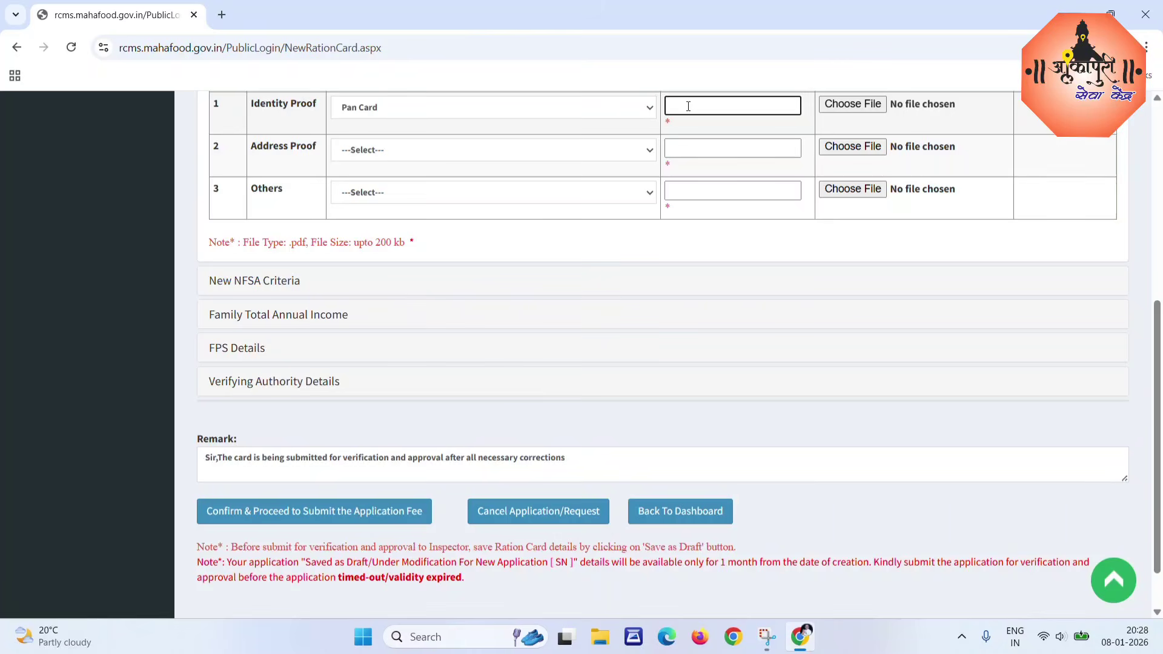
type("EH")
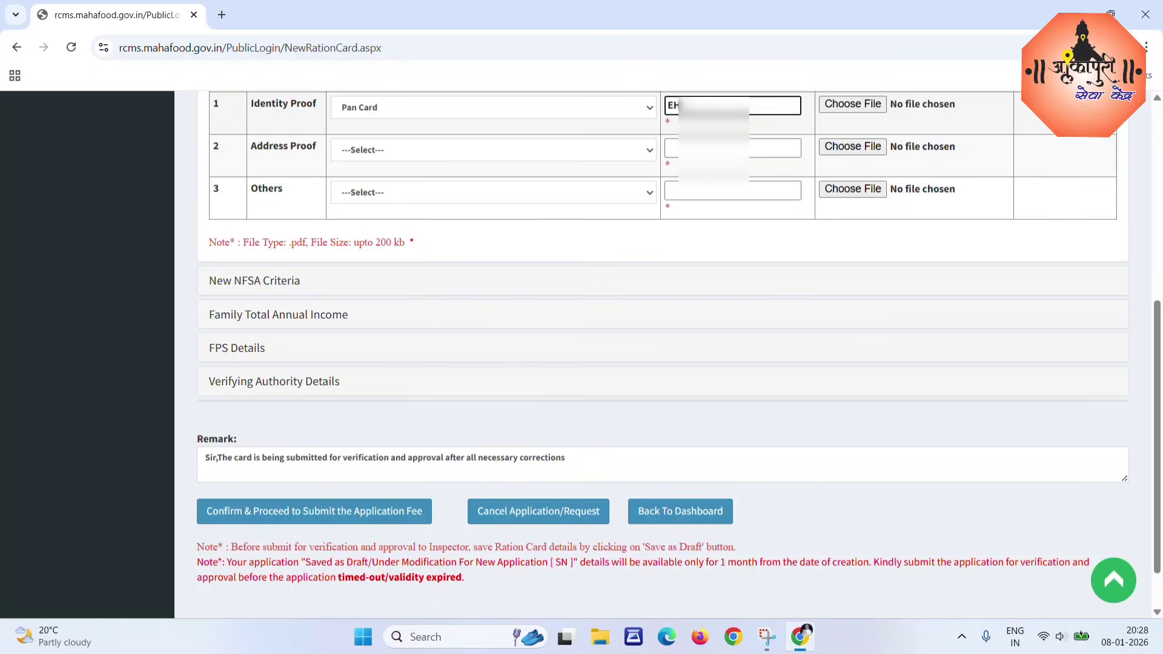
type("*******")
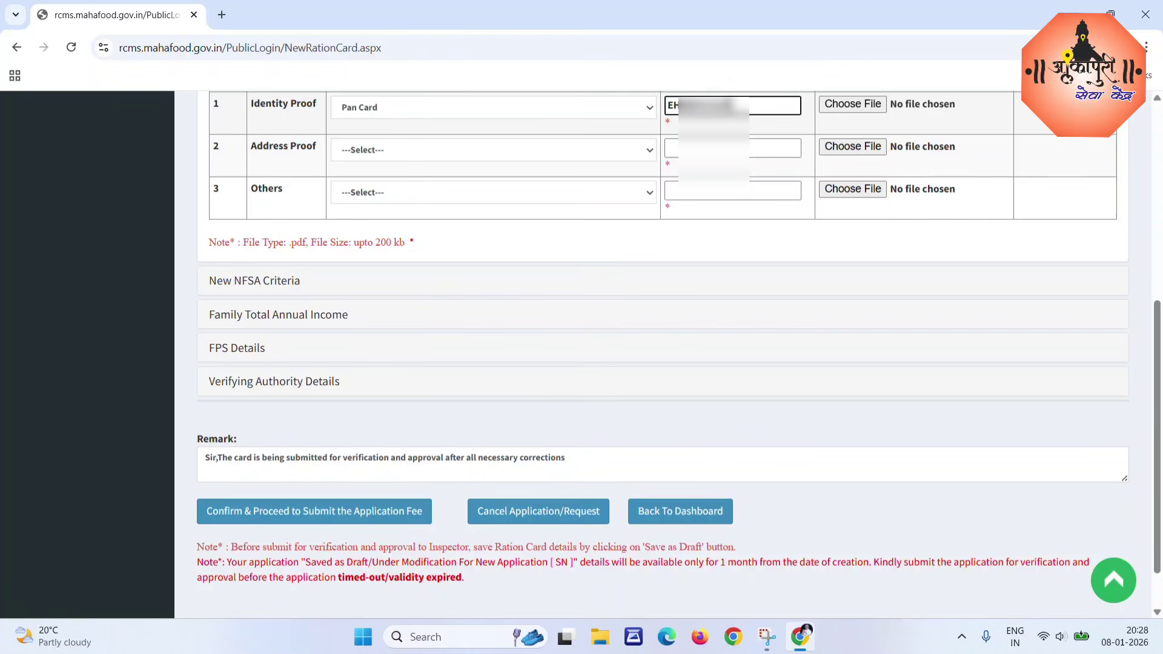
type("*")
key("ctrl+a")
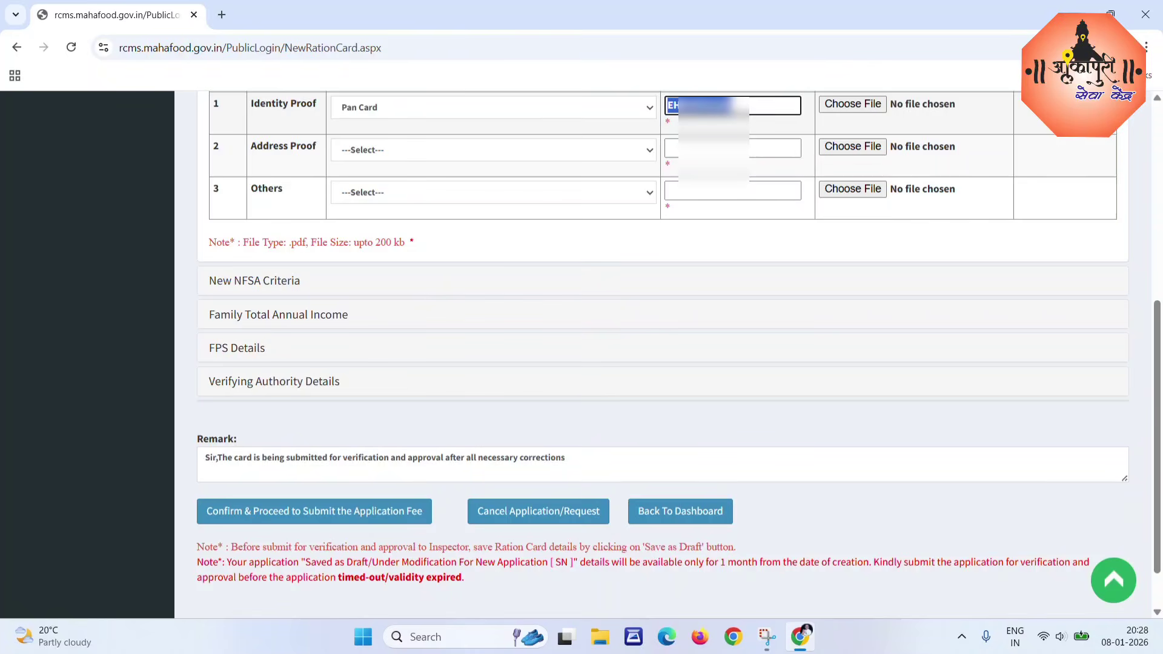
Attach Pan.pdf from the Daiwashala Rcms folder as the identity proof file
left_click(860, 103)
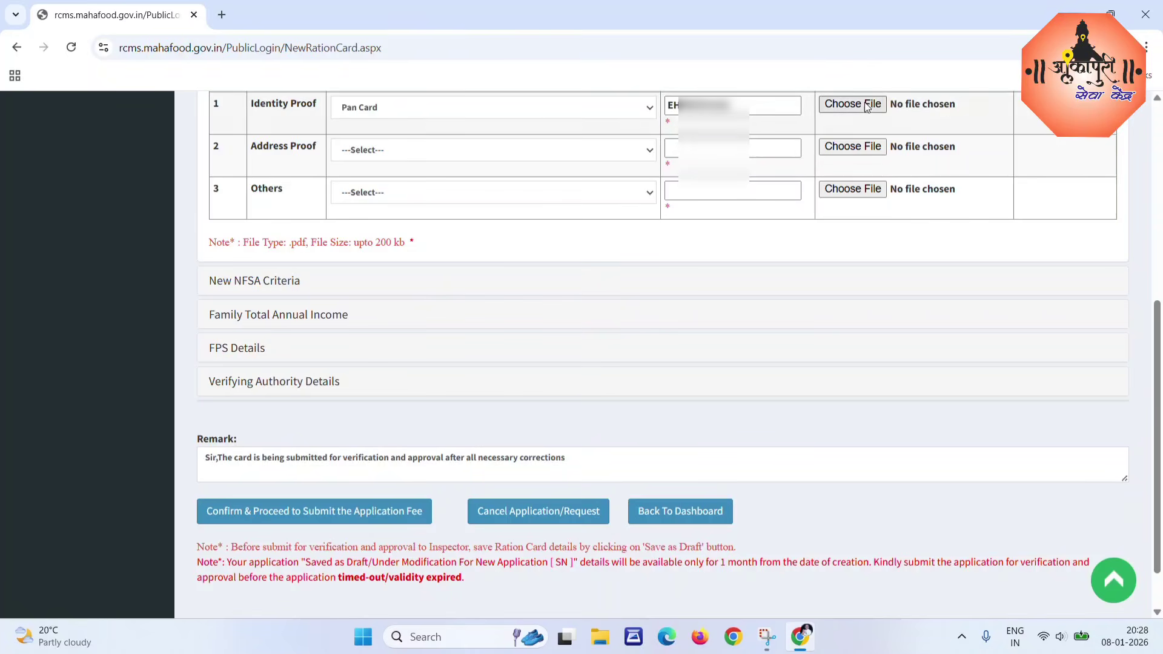
left_click(170, 254)
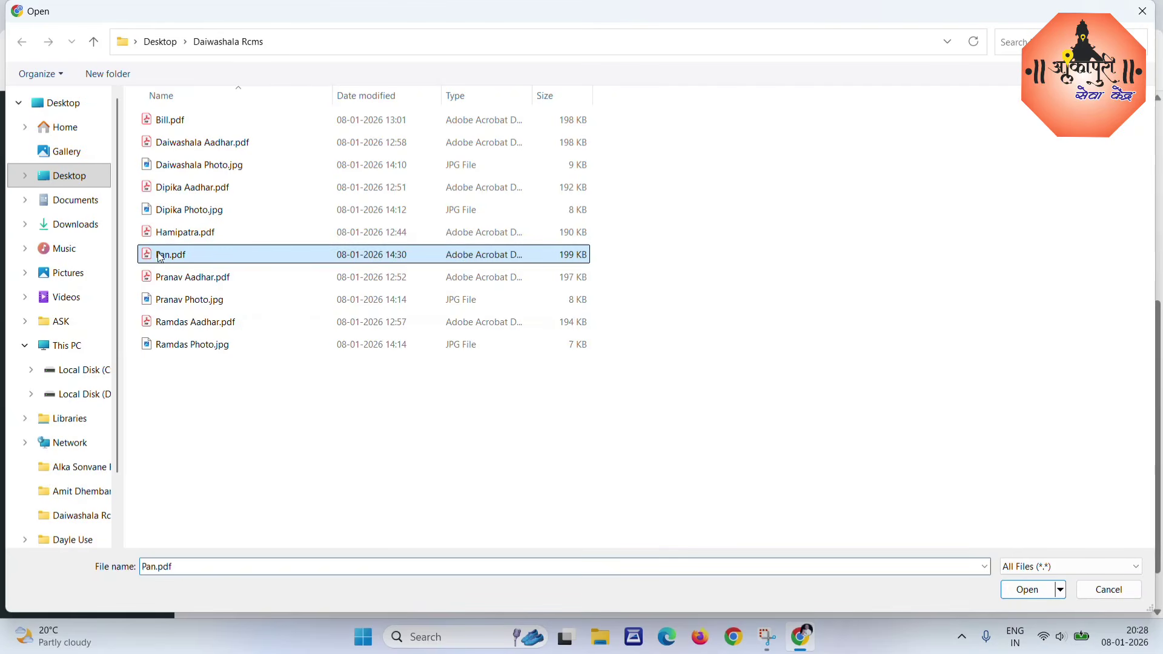
left_click(1010, 590)
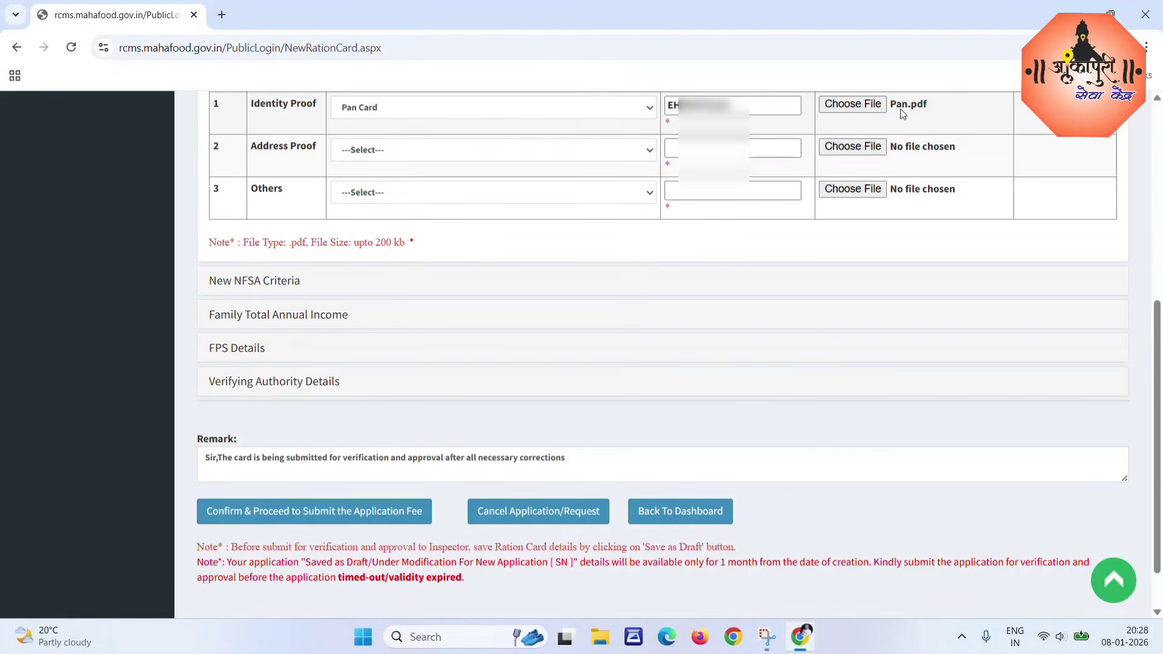
Choose Recent Month Electricity Bill as the address proof document type
left_click(402, 151)
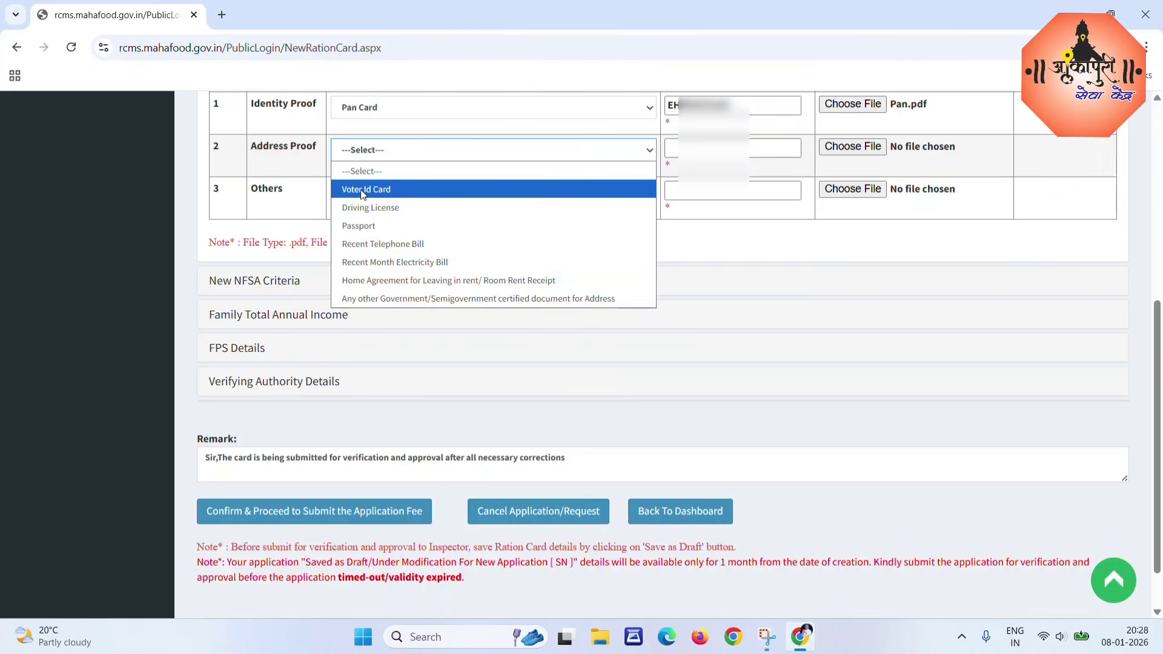
double_click(270, 147)
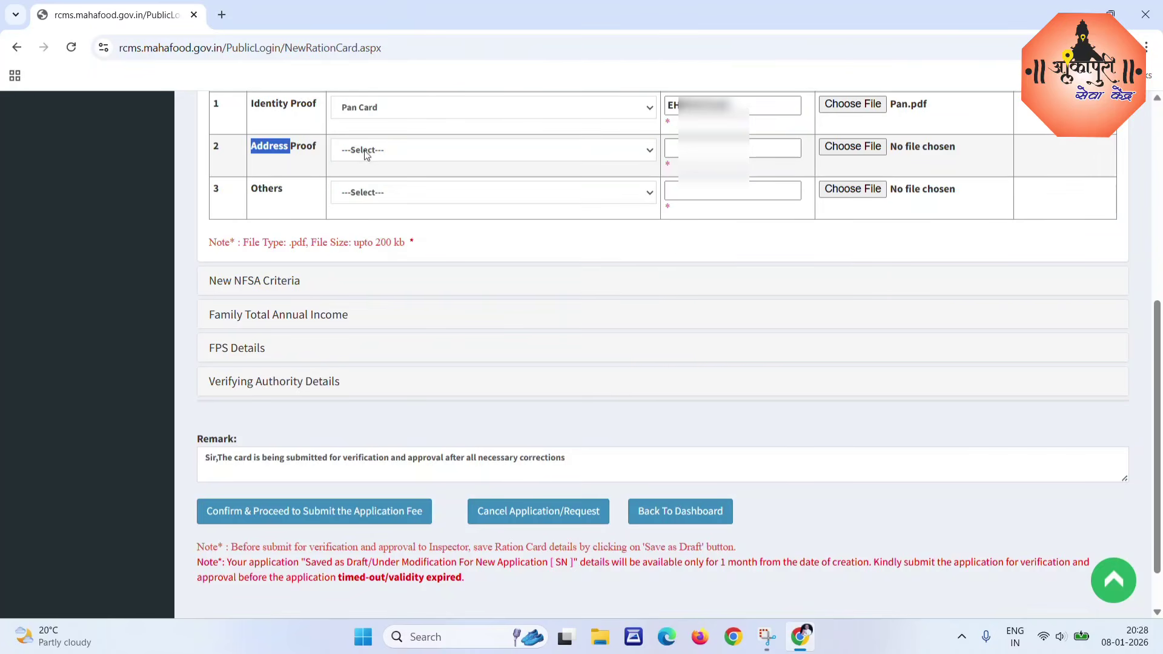
left_click(392, 155)
left_click(391, 155)
left_click(390, 157)
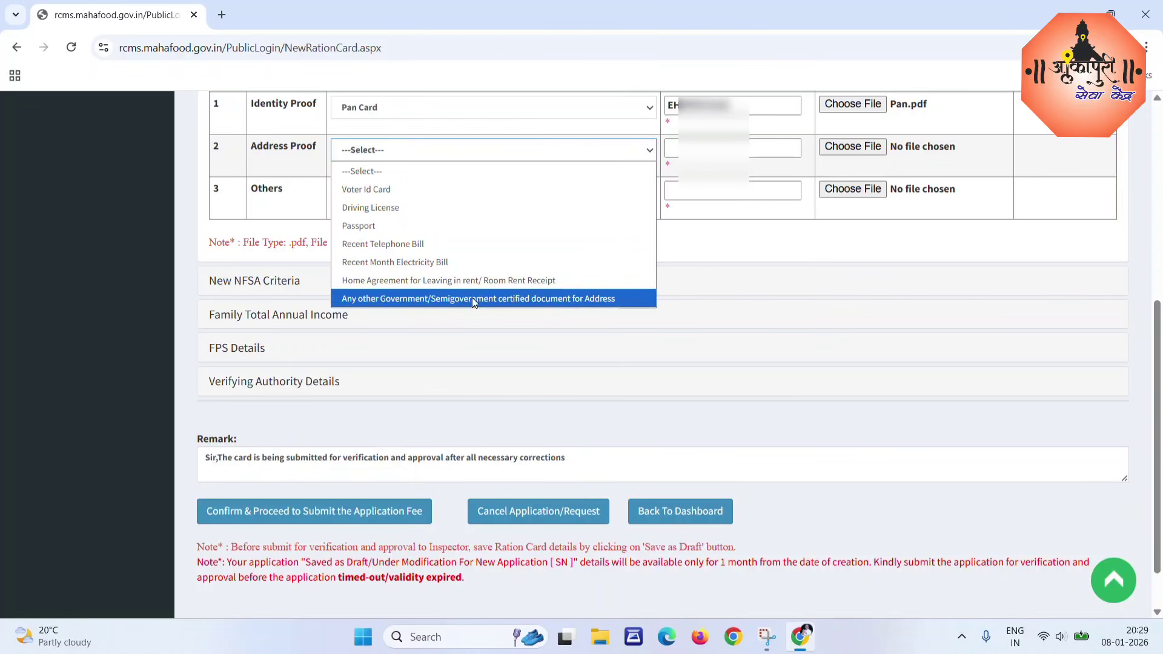
left_click(422, 264)
key("Tab")
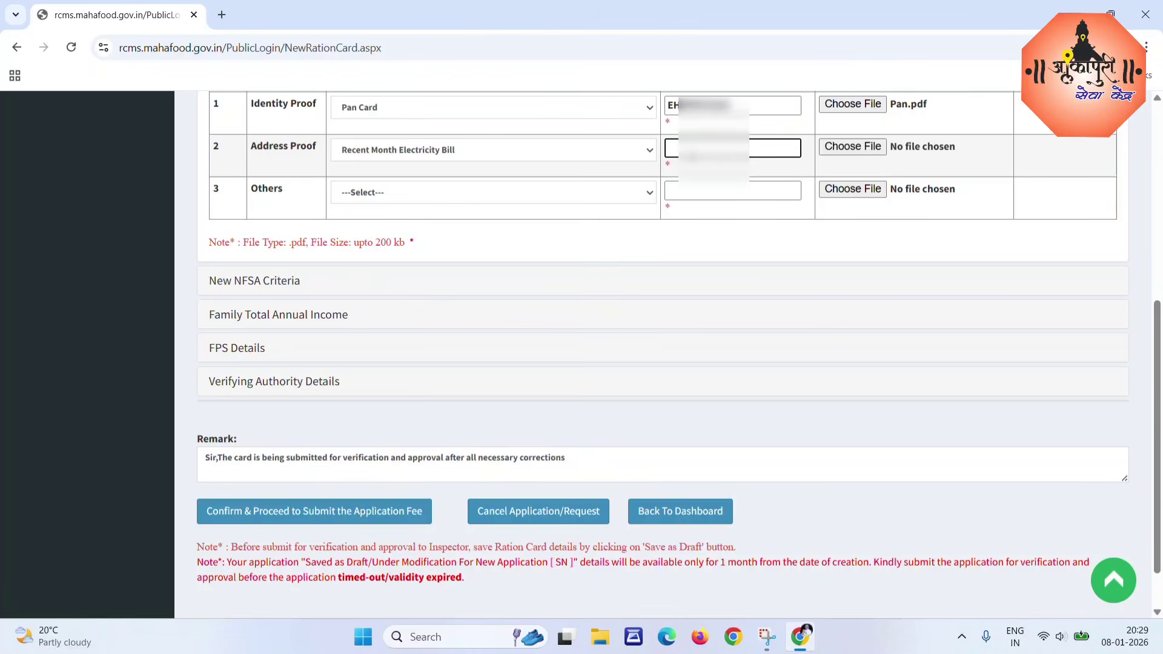
Enter the electricity bill's consumer number and attach Bill.pdf as the address proof file
type("17****")
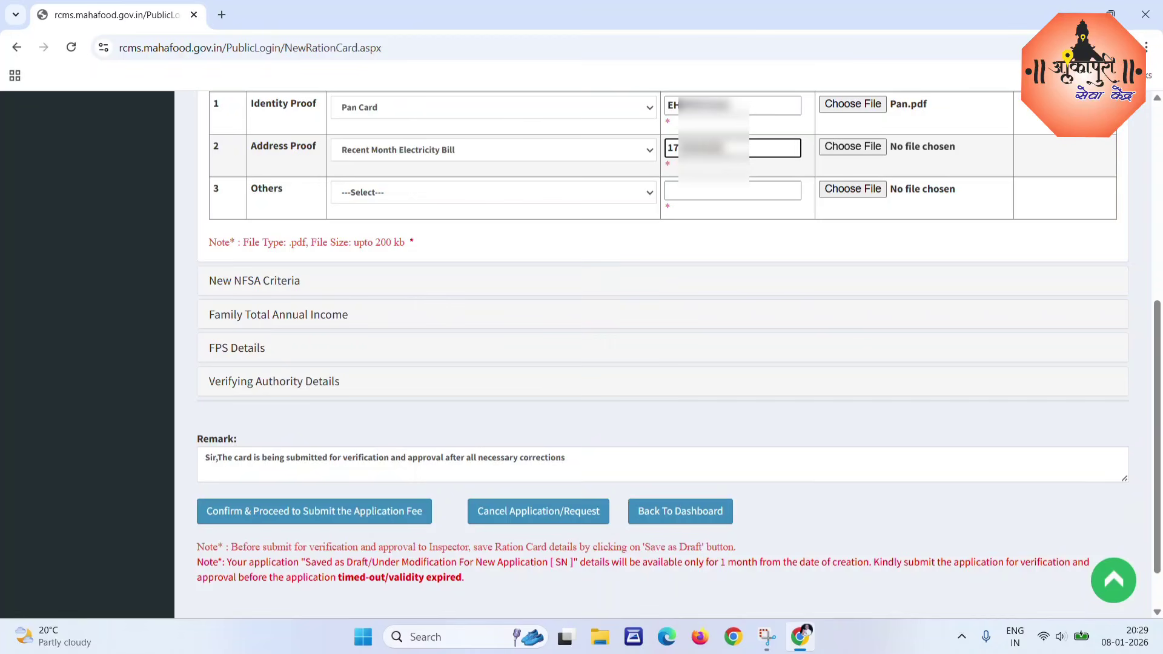
type("**")
left_click(853, 146)
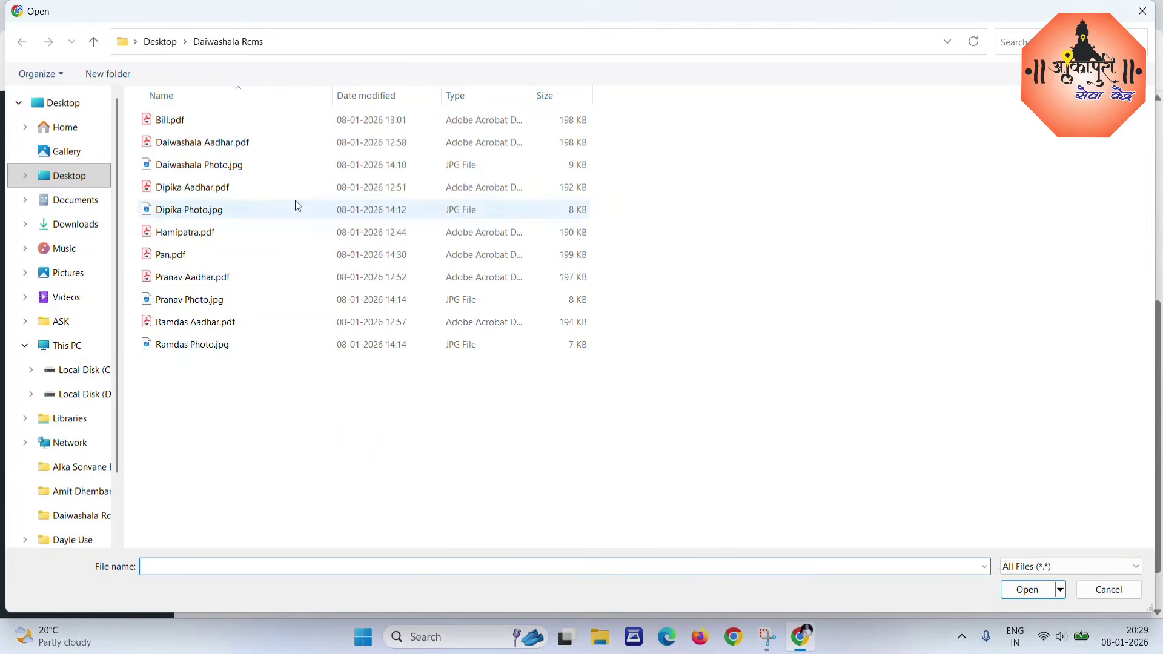
left_click(181, 120)
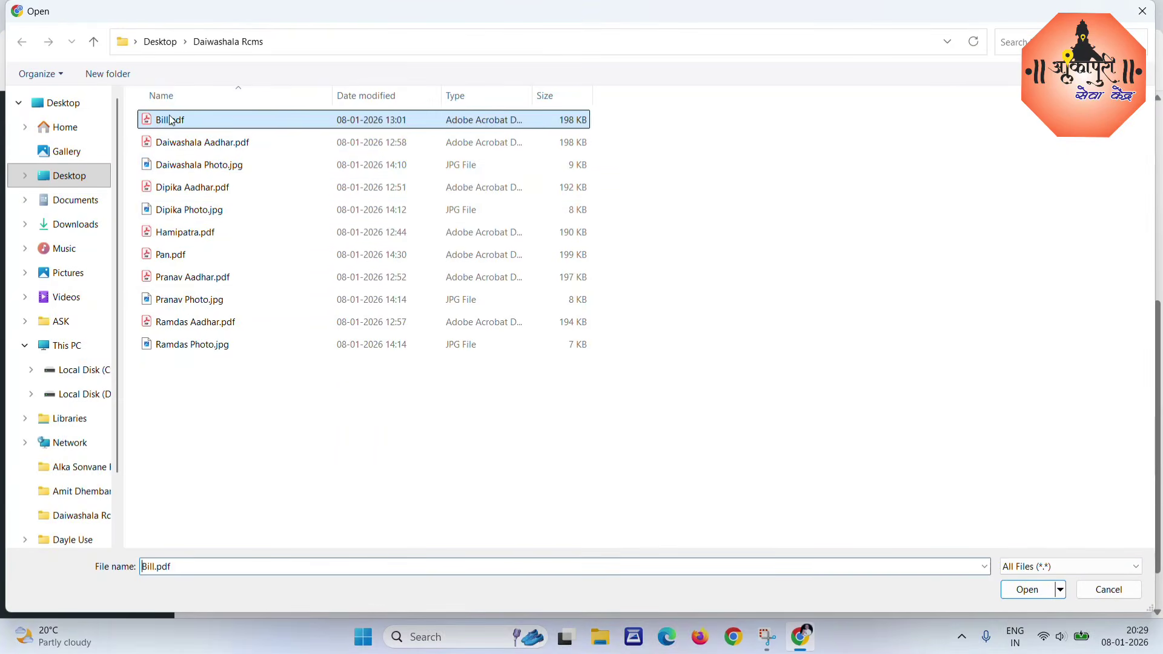
left_click(1031, 583)
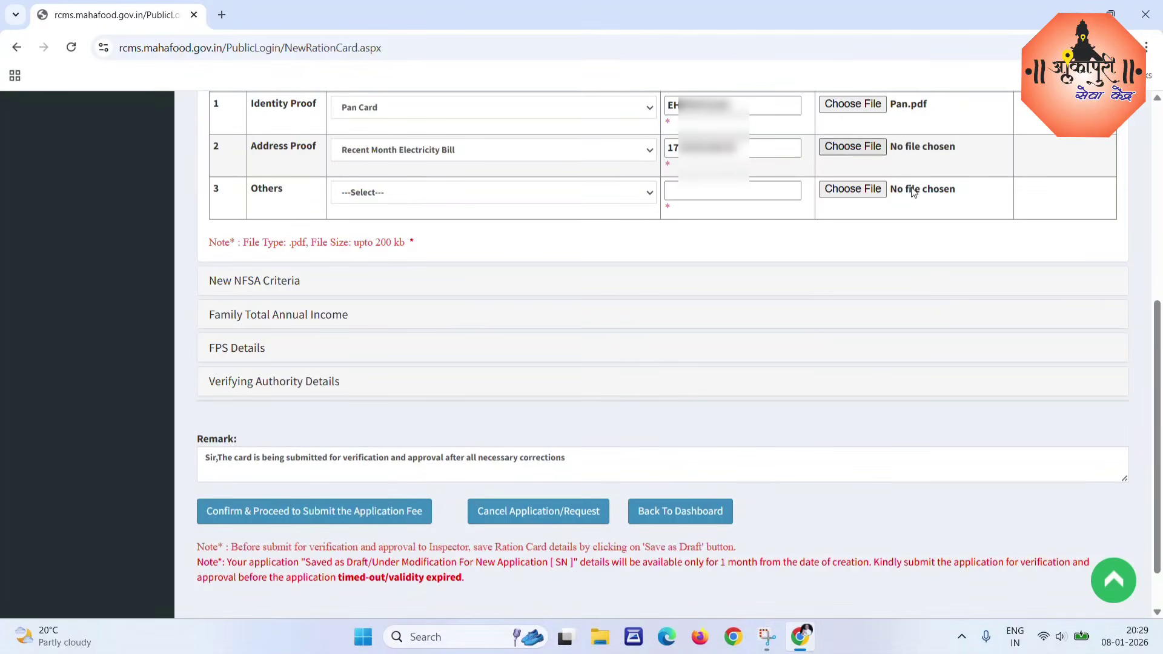
Set the Others document type to Other (Any document in support of Family Income, NFSA Eligibility)
left_click(381, 194)
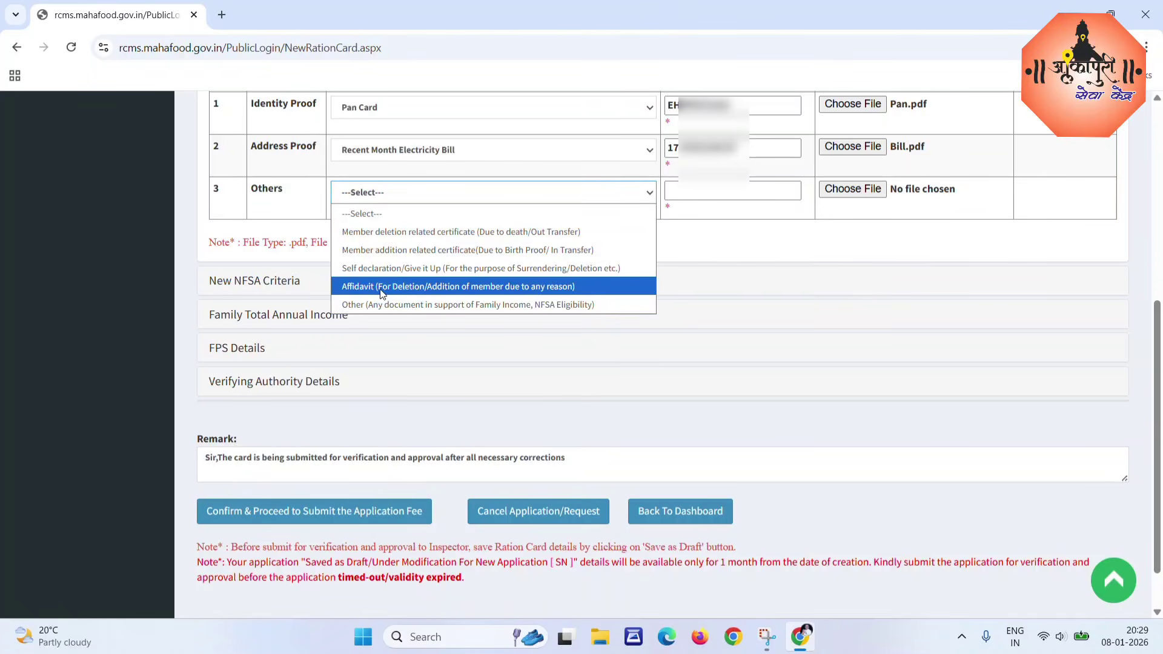
left_click(452, 304)
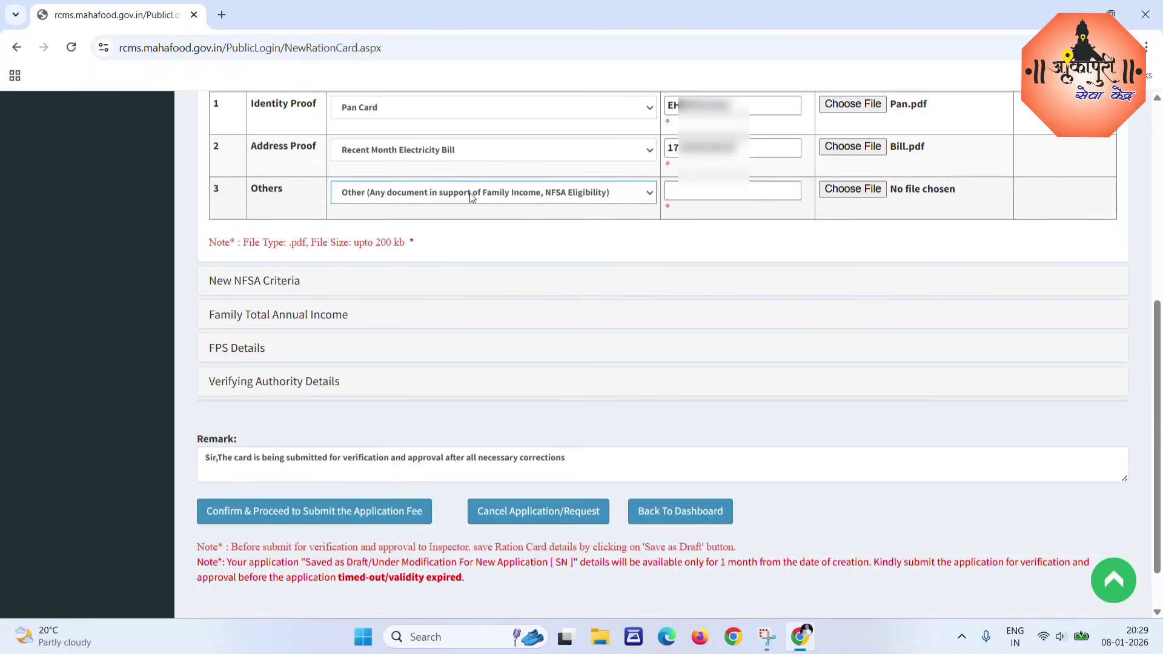
left_click(649, 190)
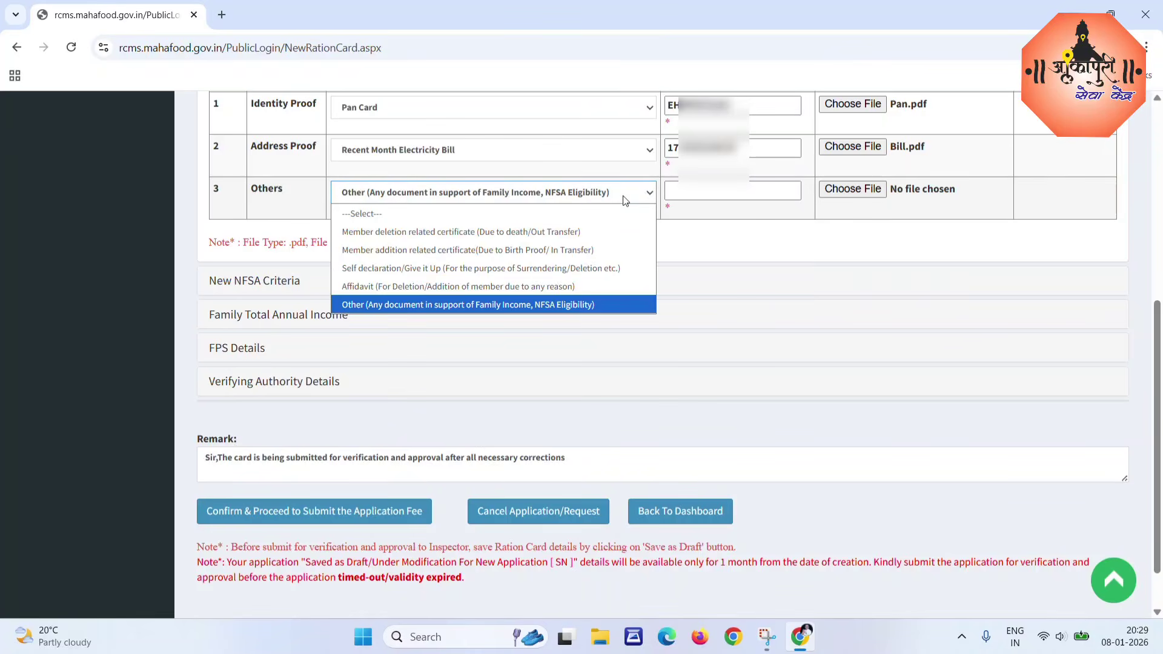
left_click(625, 200)
Enter the supporting document's number and attach Hamipatra.pdf for the Others row
left_click(729, 190)
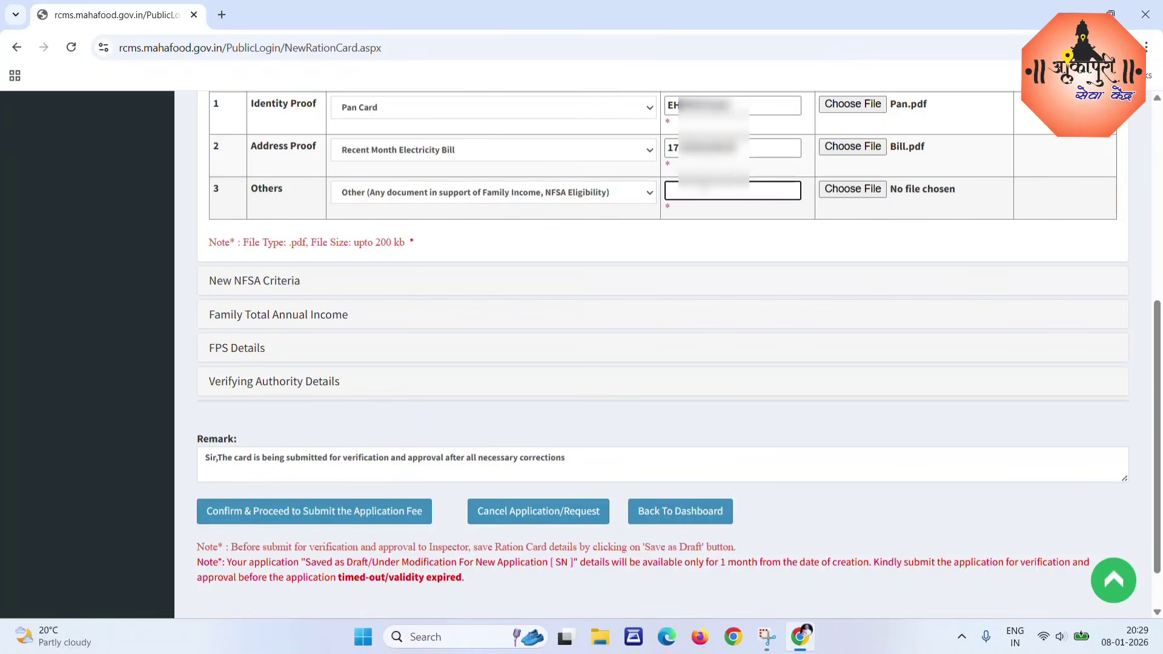
type("80")
left_click(852, 189)
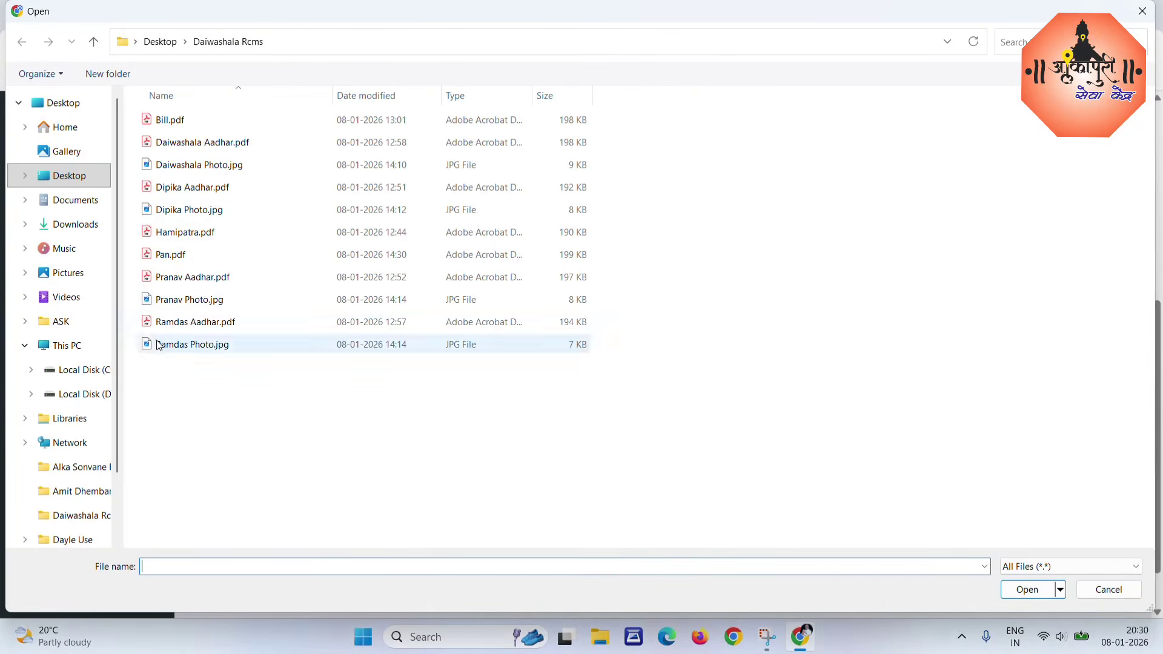
left_click(171, 237)
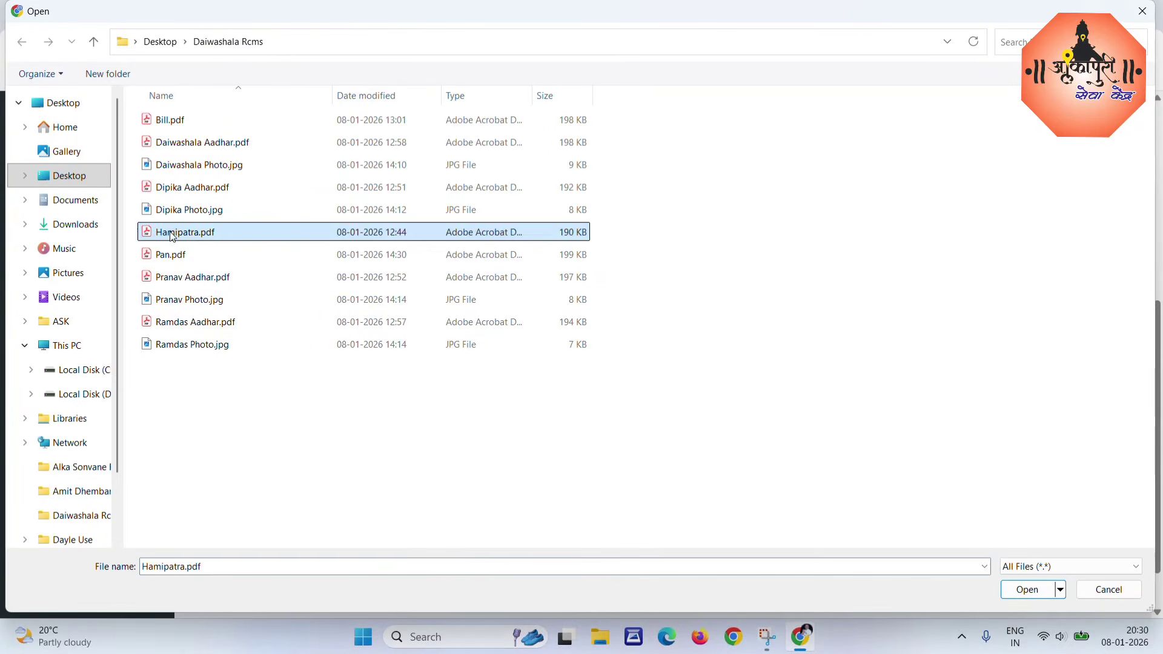
left_click(1028, 590)
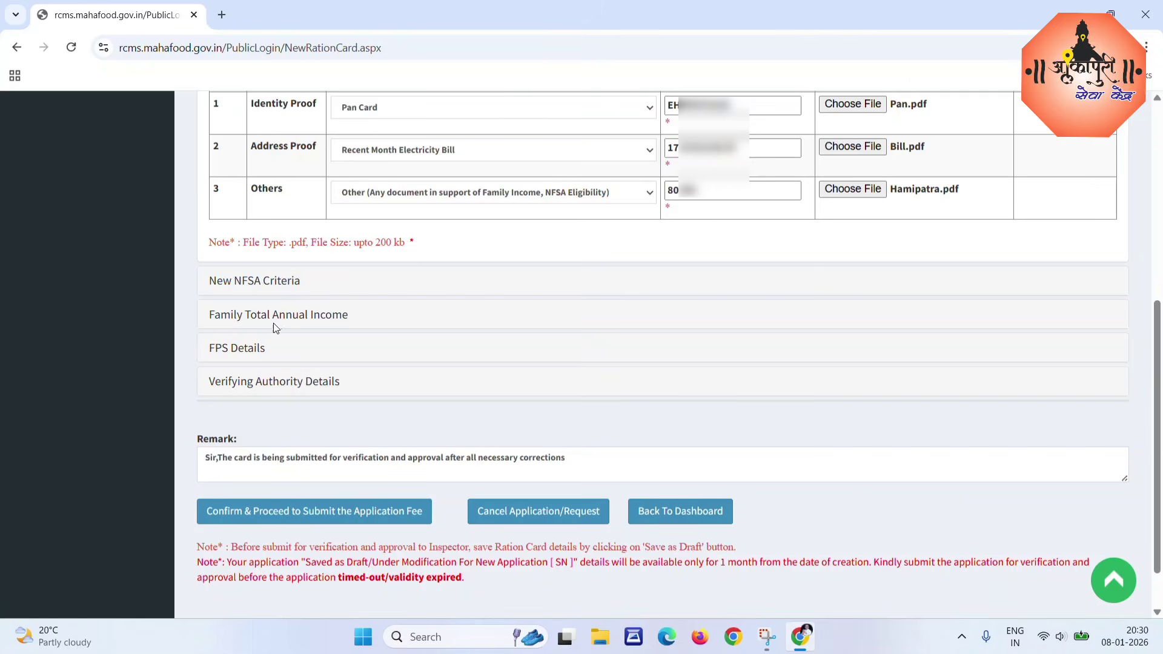
Open New NFSA Criteria and set the category option to None of these
left_click(238, 280)
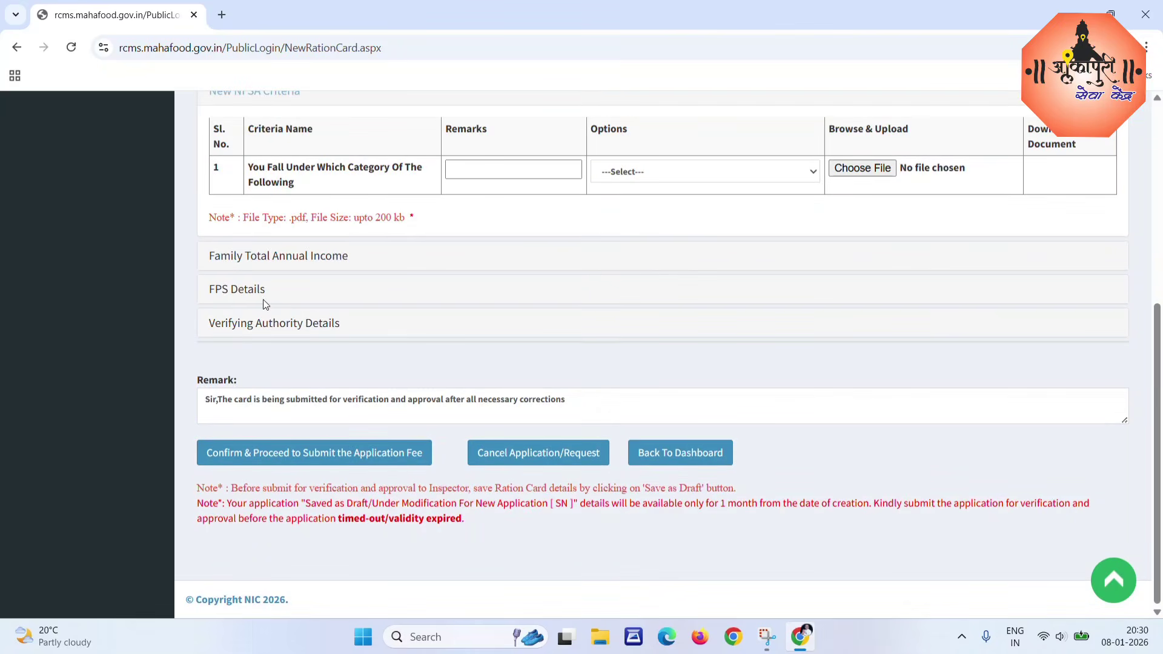
left_click(704, 177)
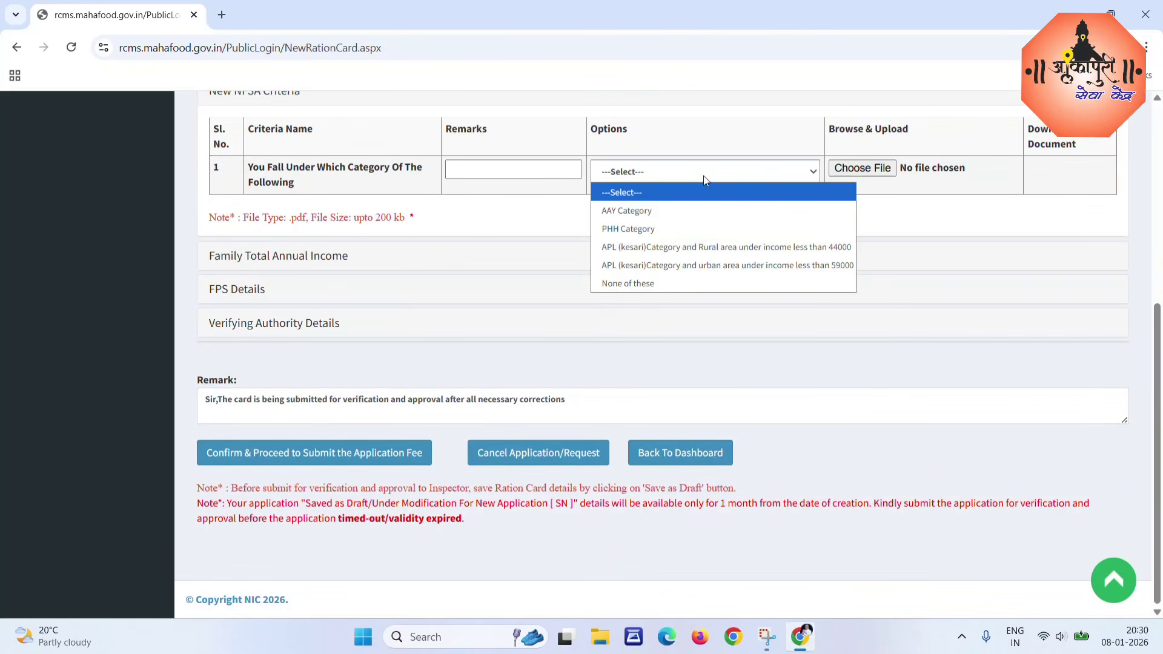
left_click(627, 283)
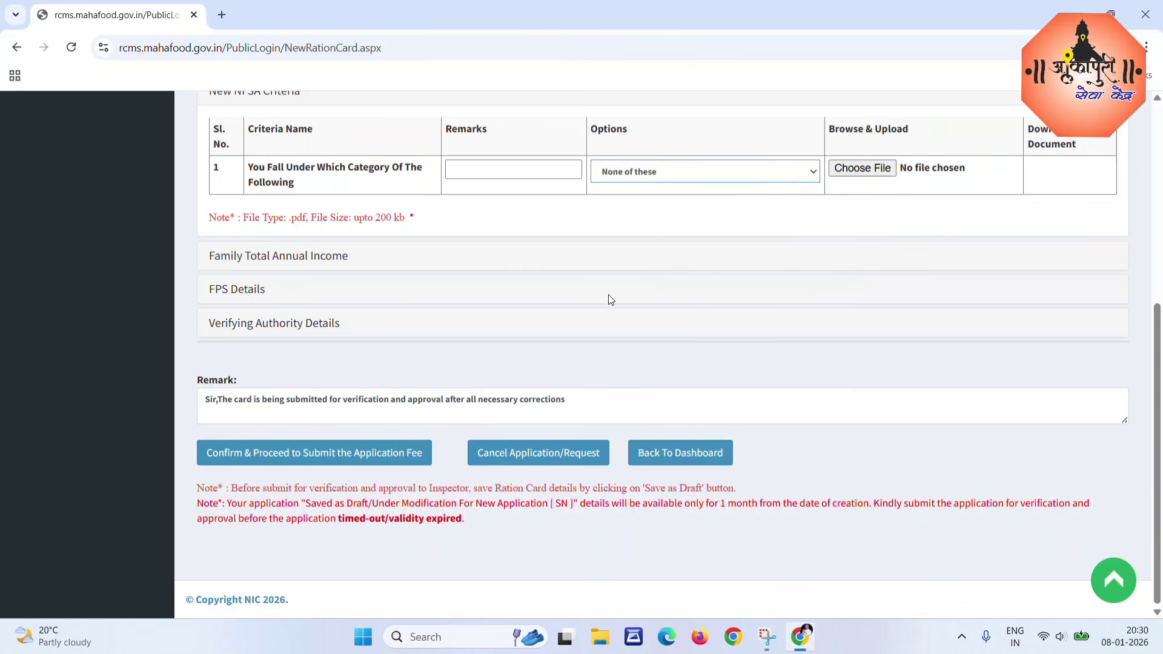
Attach Hamipatra.pdf as the NFSA criteria supporting document
left_click(863, 168)
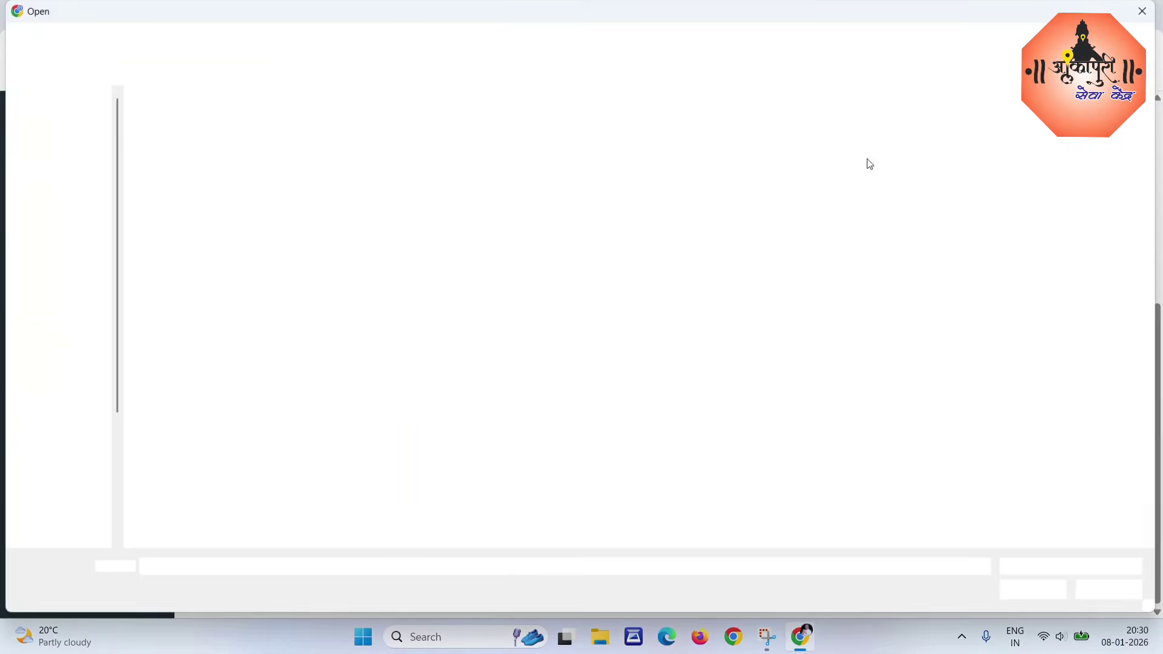
left_click(174, 239)
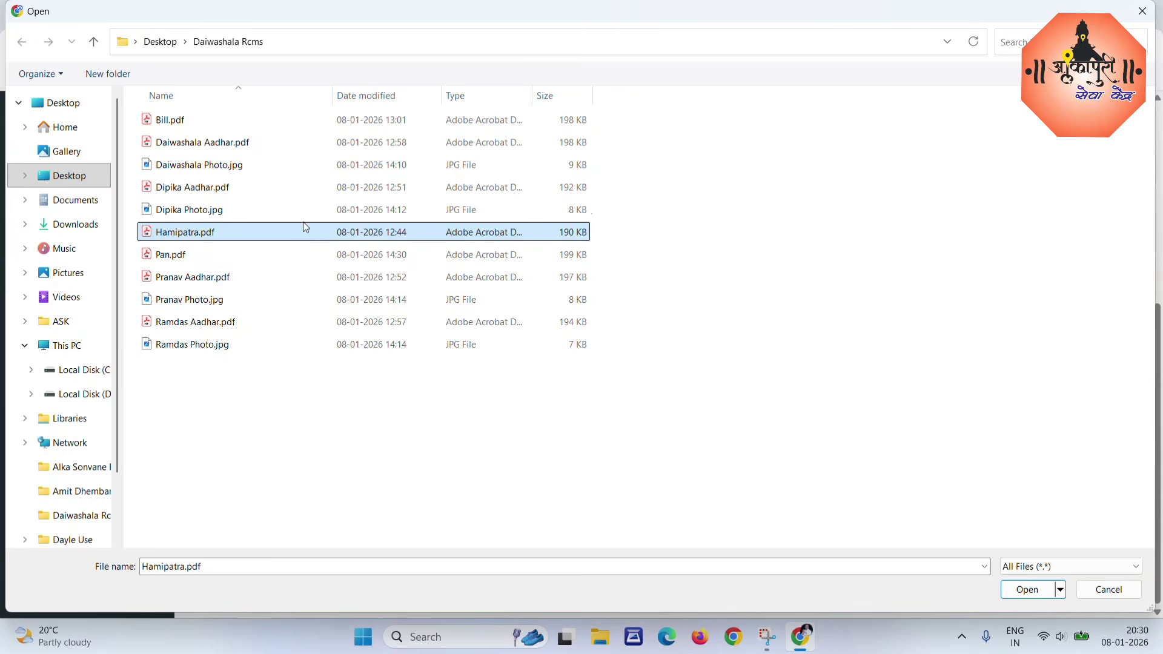
left_click(1043, 591)
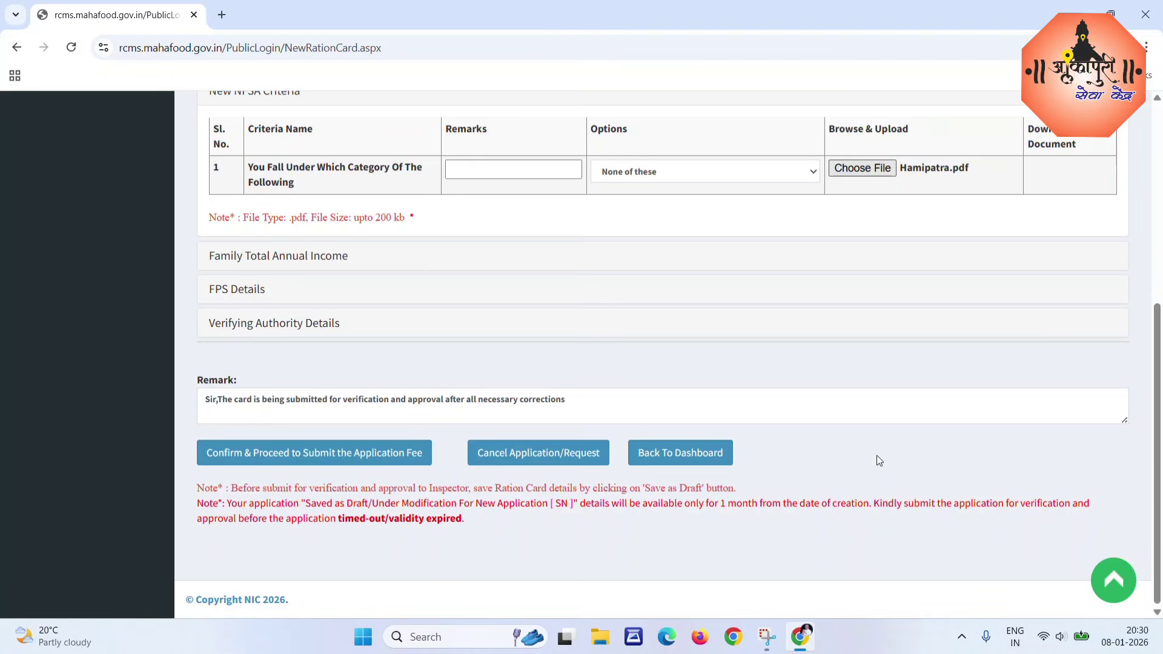
Under FPS Details, search the fair price shop list by the owner's surname and select the CHARHOLI BK. shop
left_click(272, 256)
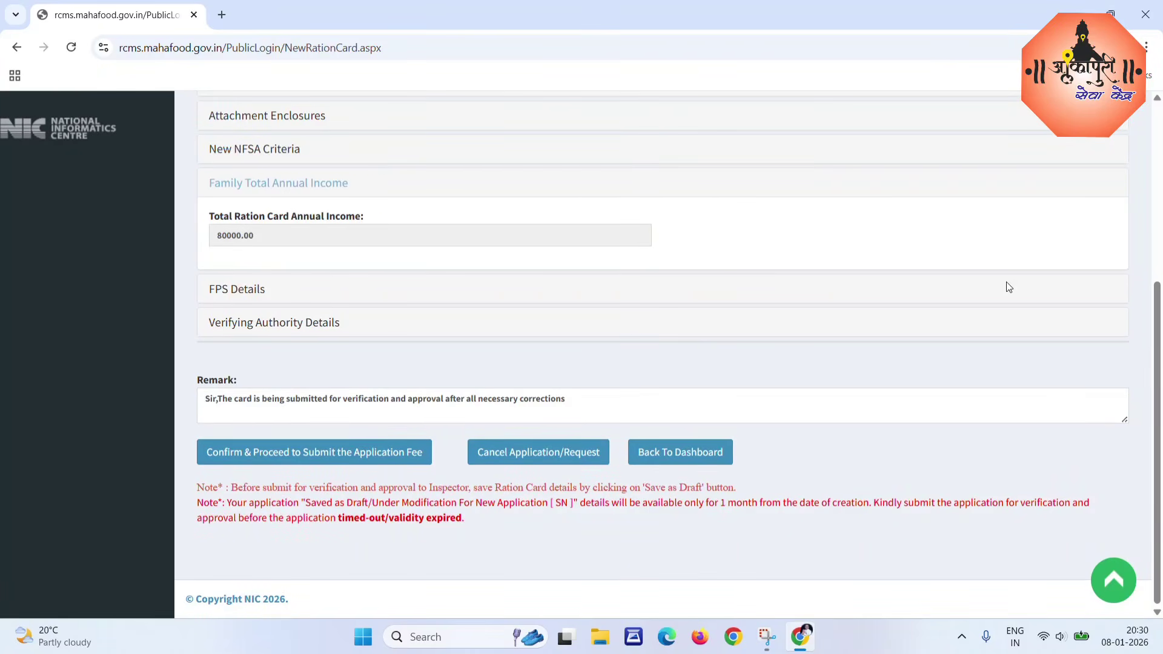
left_click(239, 291)
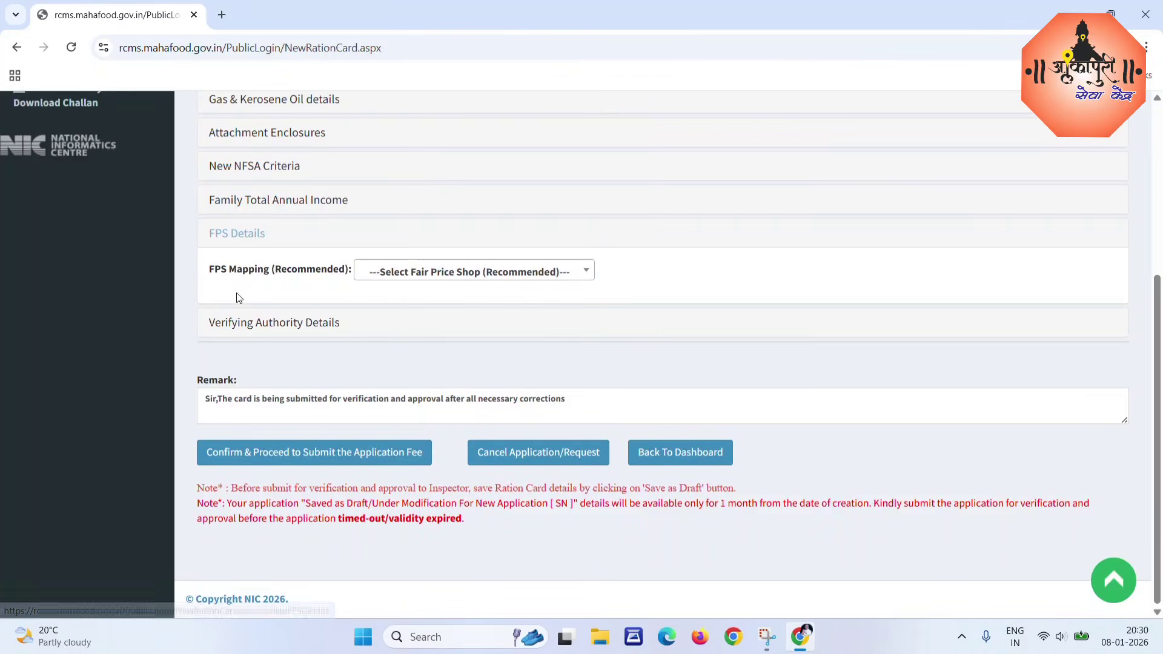
left_click(523, 276)
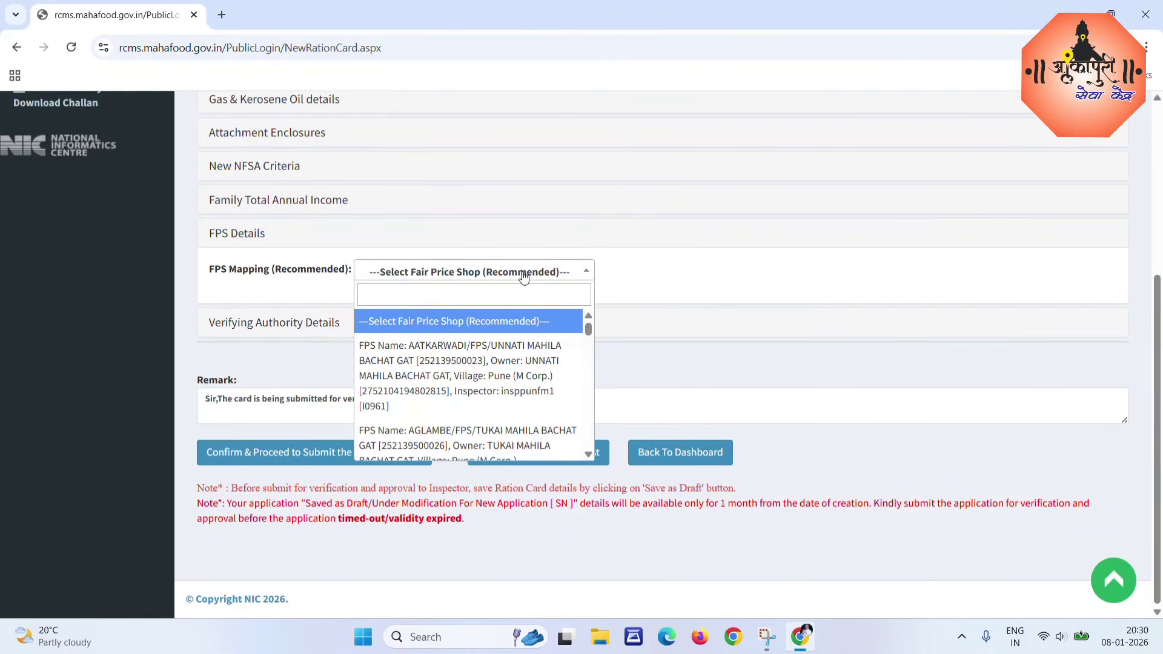
type("VEL")
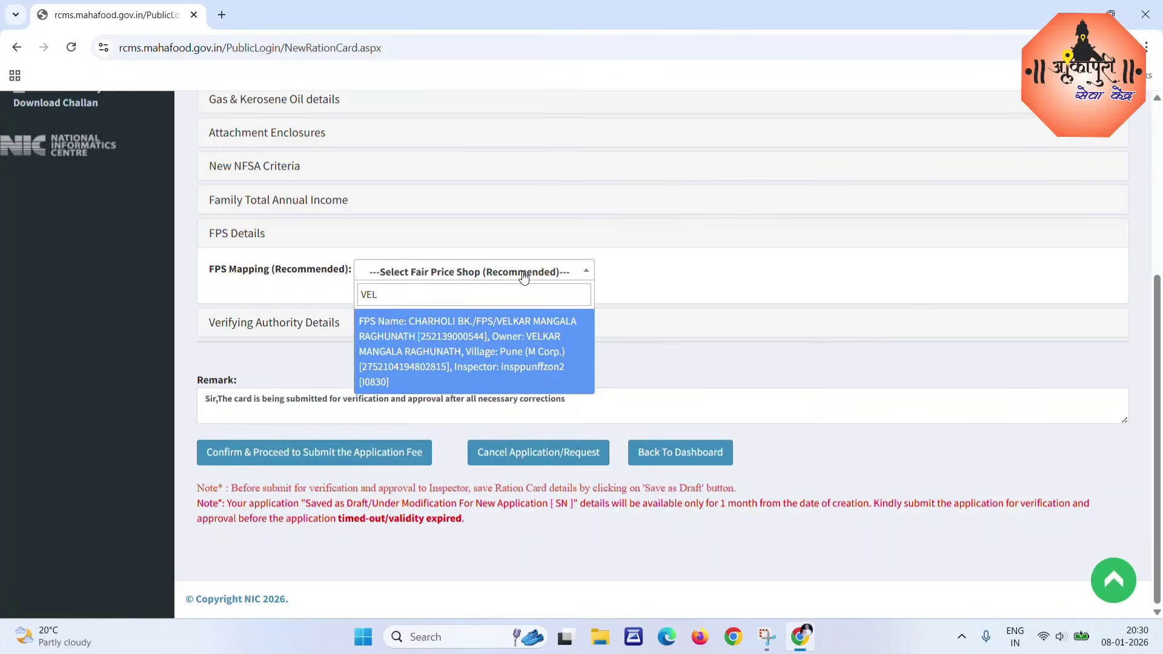
left_click(503, 332)
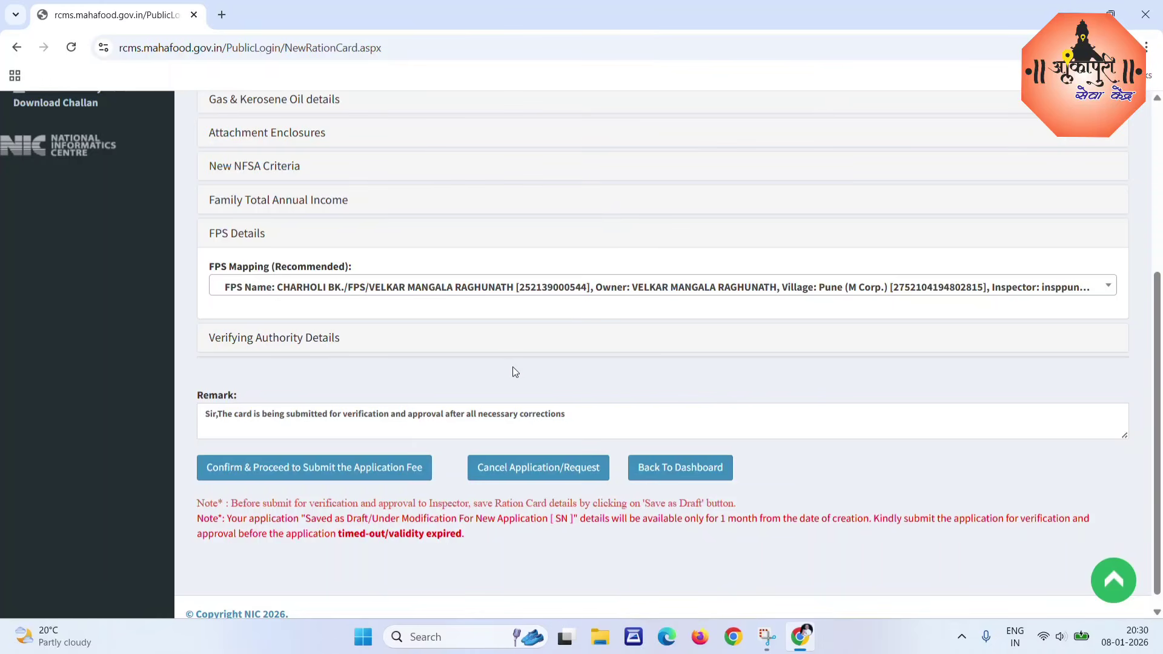
Review the verifying authority details, then confirm the application and proceed to submit the application fee
left_click(270, 337)
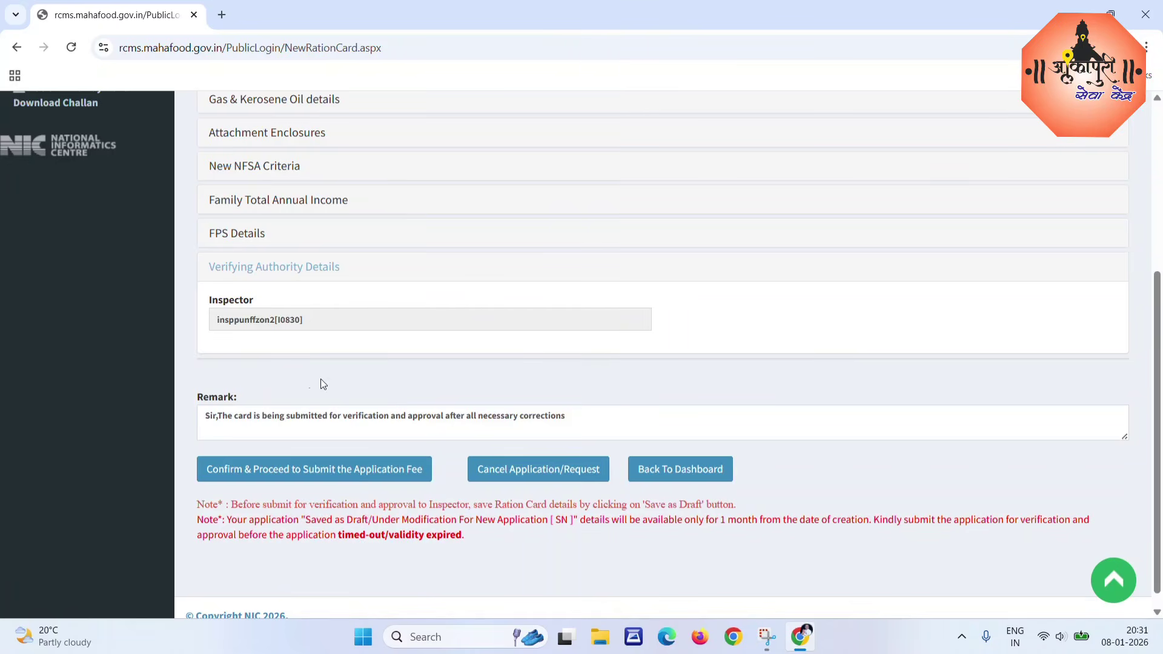
left_click(302, 470)
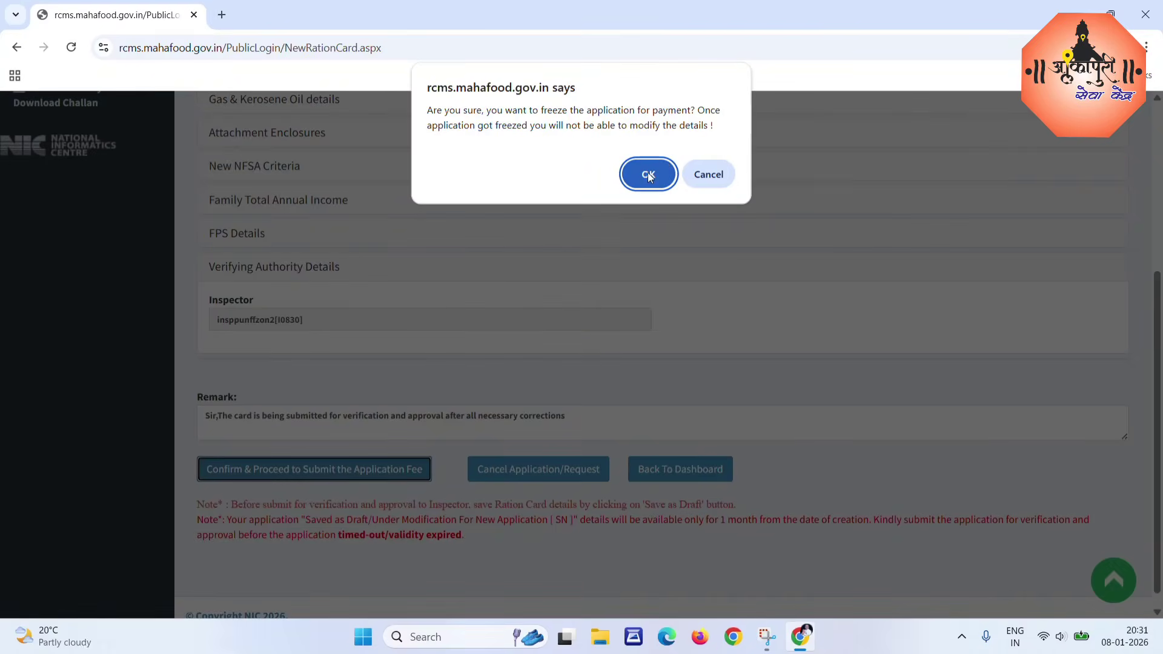
left_click(652, 174)
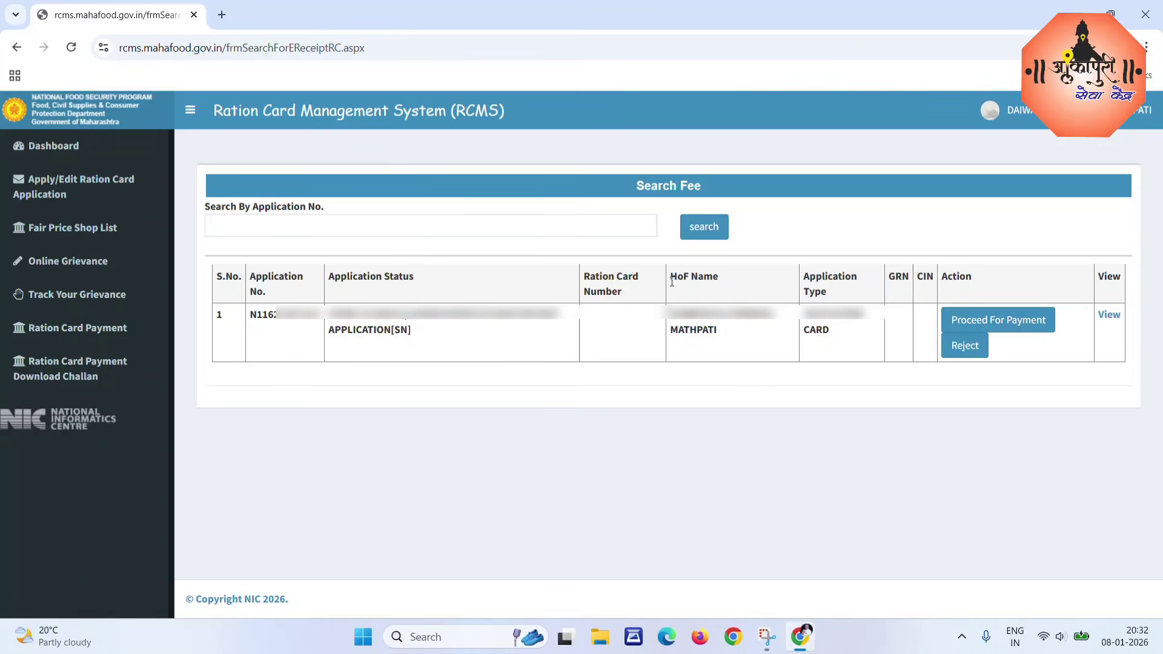
Proceed to payment for the application and confirm paying the Rs. 50.00 application fee online
left_click(996, 321)
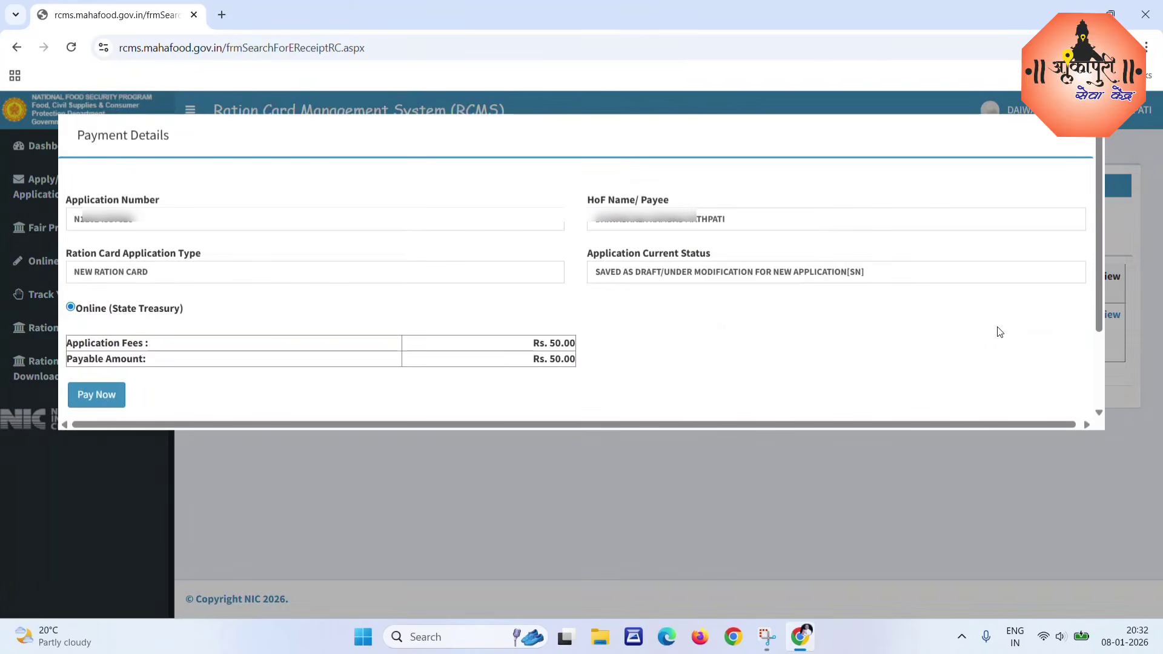
left_click(95, 395)
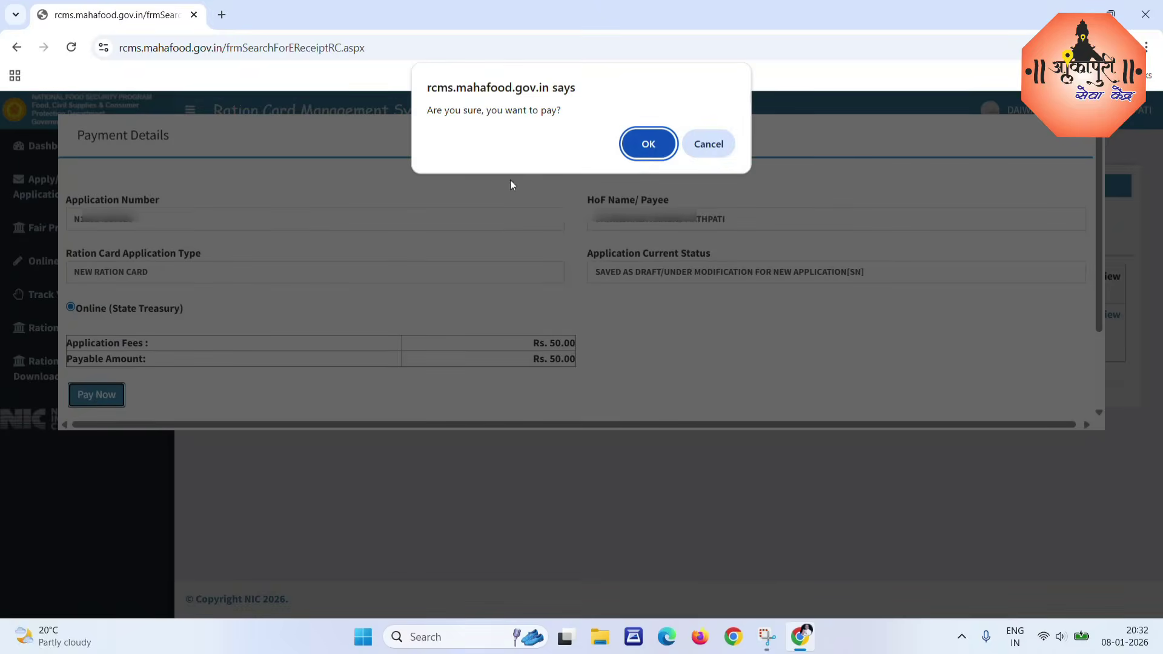
left_click(649, 146)
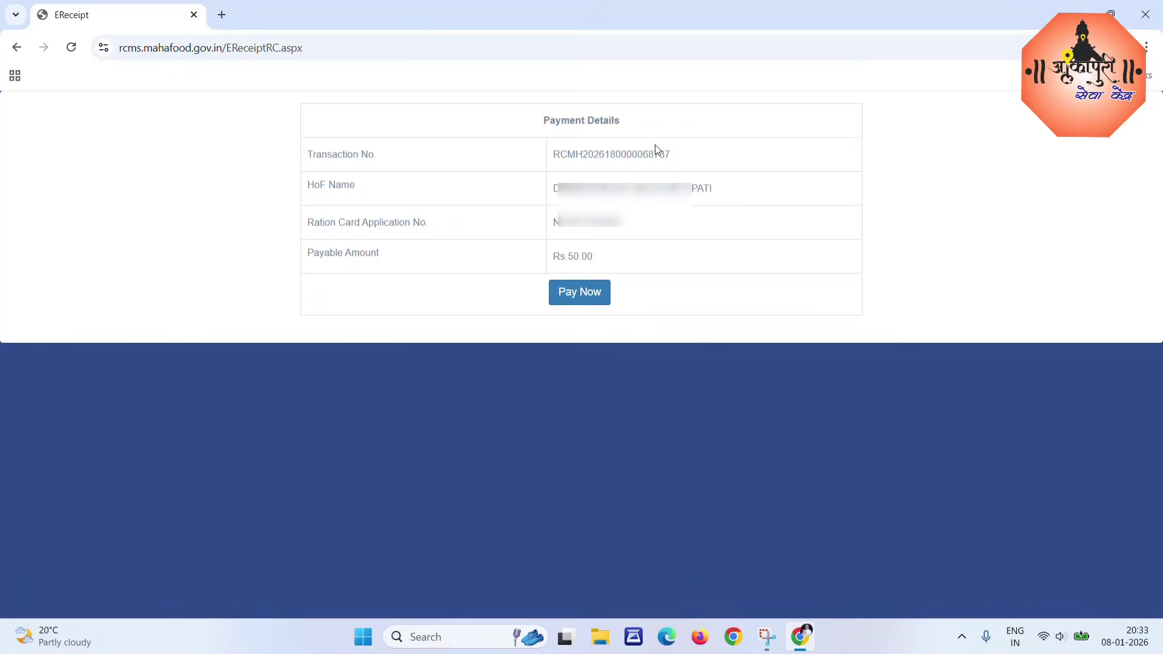
Continue to the GRAS challan page, choose UPI Payment, agree to the refund terms and proceed for payment
left_click(572, 296)
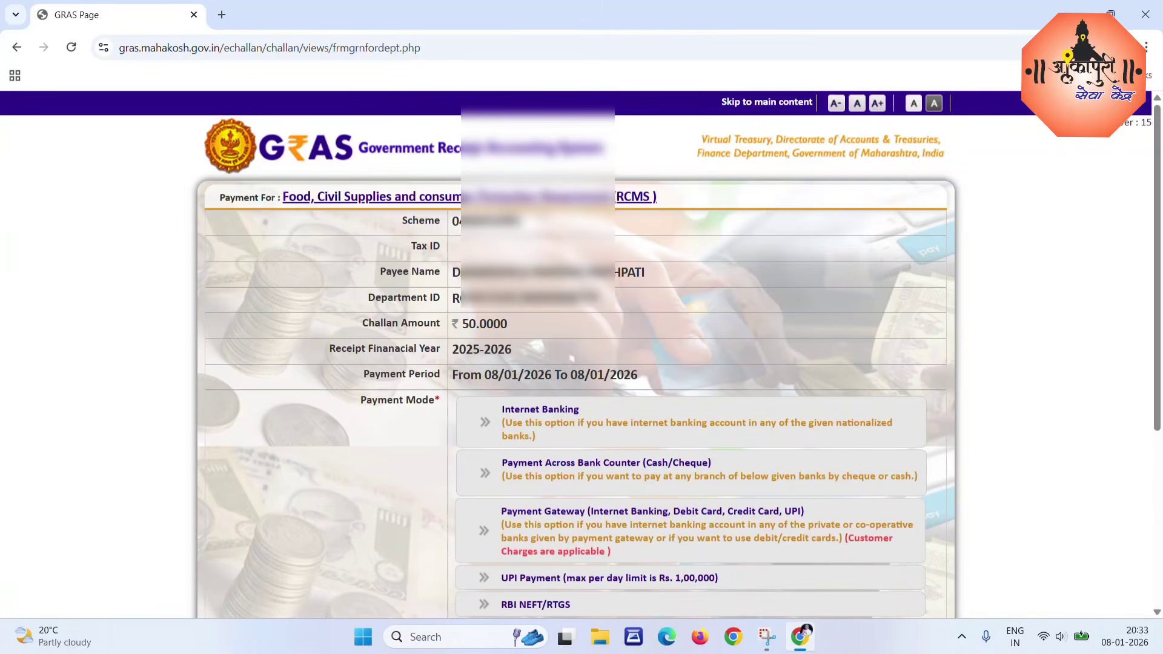
scroll(614, 424, "down", 5)
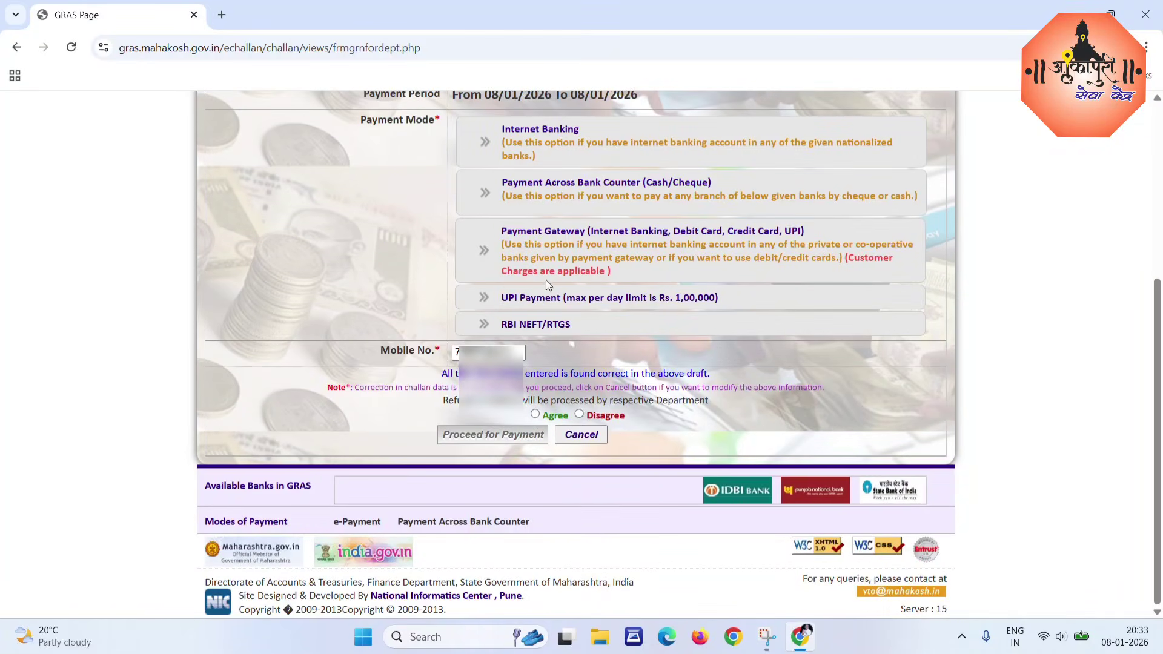
left_click(500, 296)
left_click(513, 340)
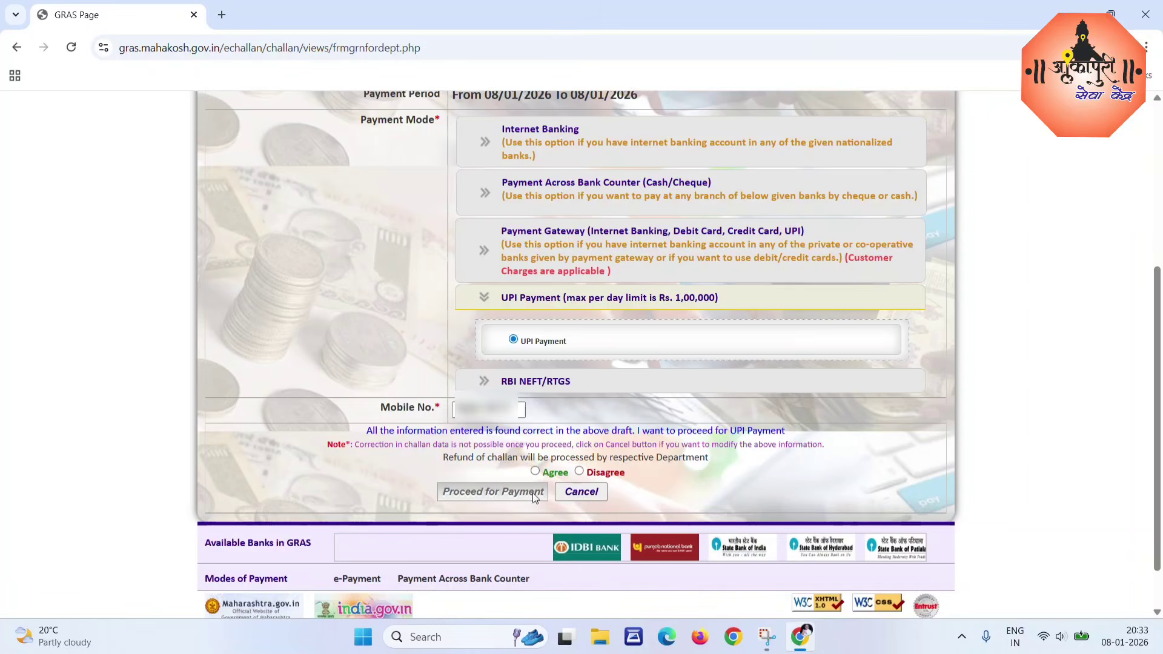
left_click(534, 472)
left_click(481, 491)
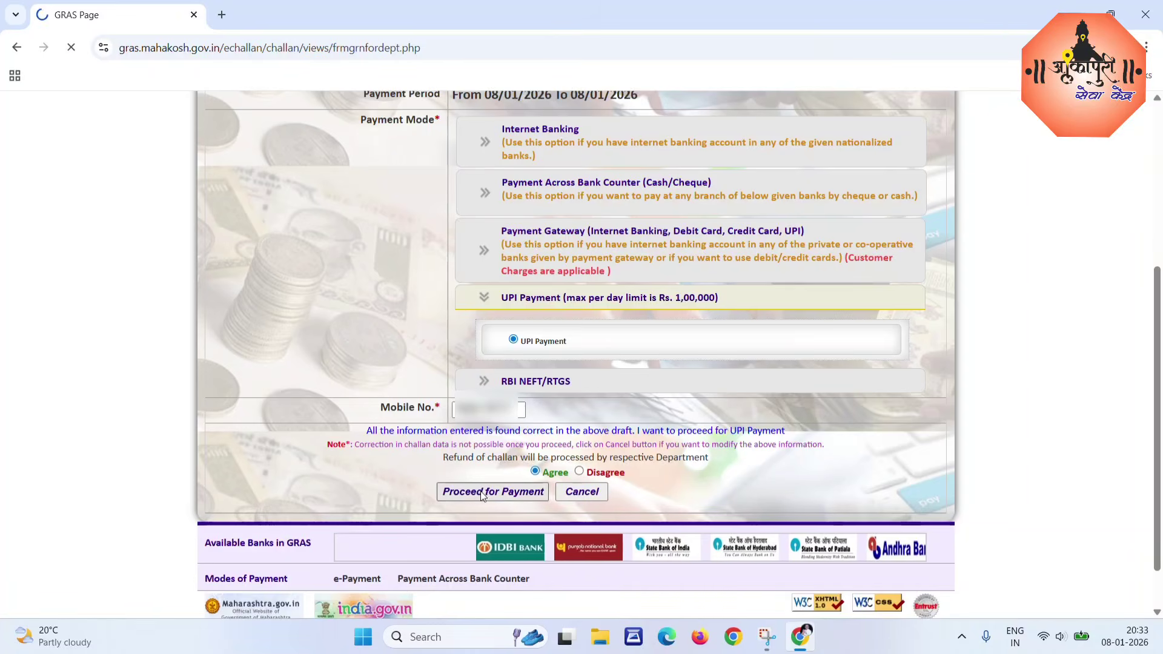
left_click(703, 183)
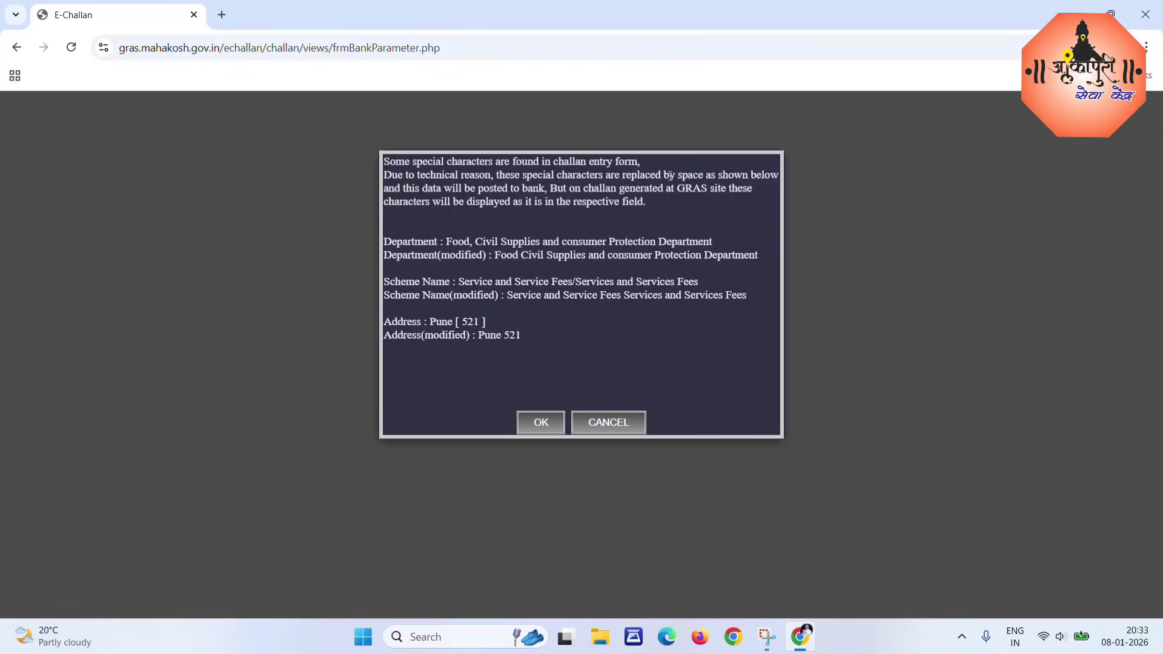
left_click(540, 427)
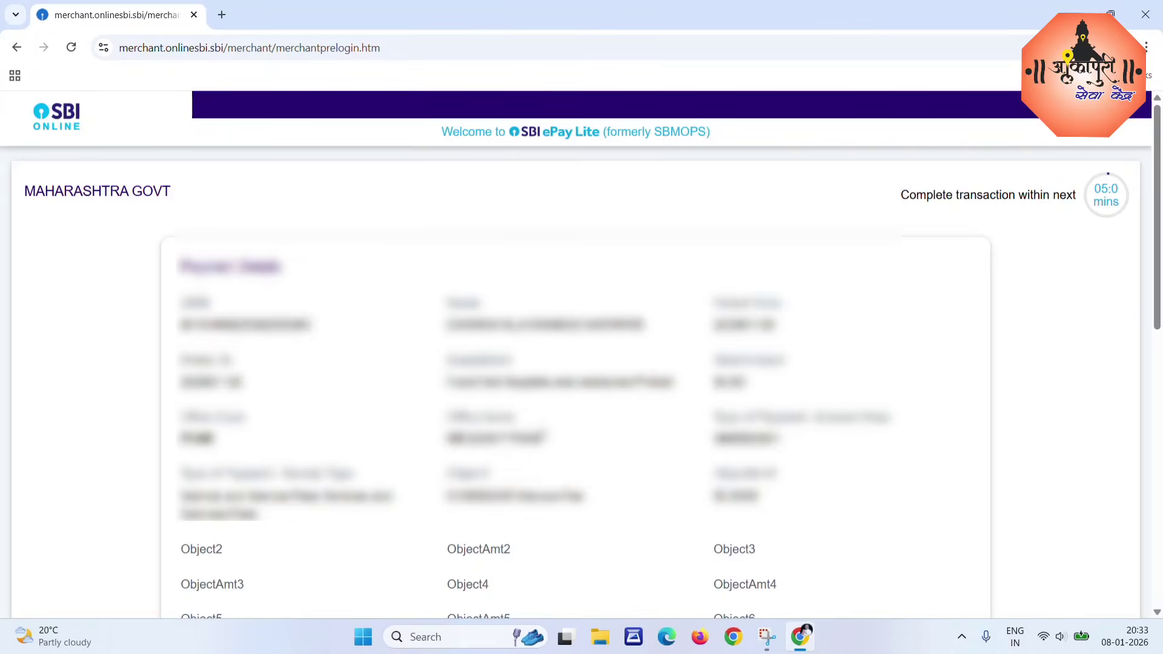
Submit the UPI collect request on the SBI ePay page and dismiss the transaction status alert
scroll(624, 319, "down", 10)
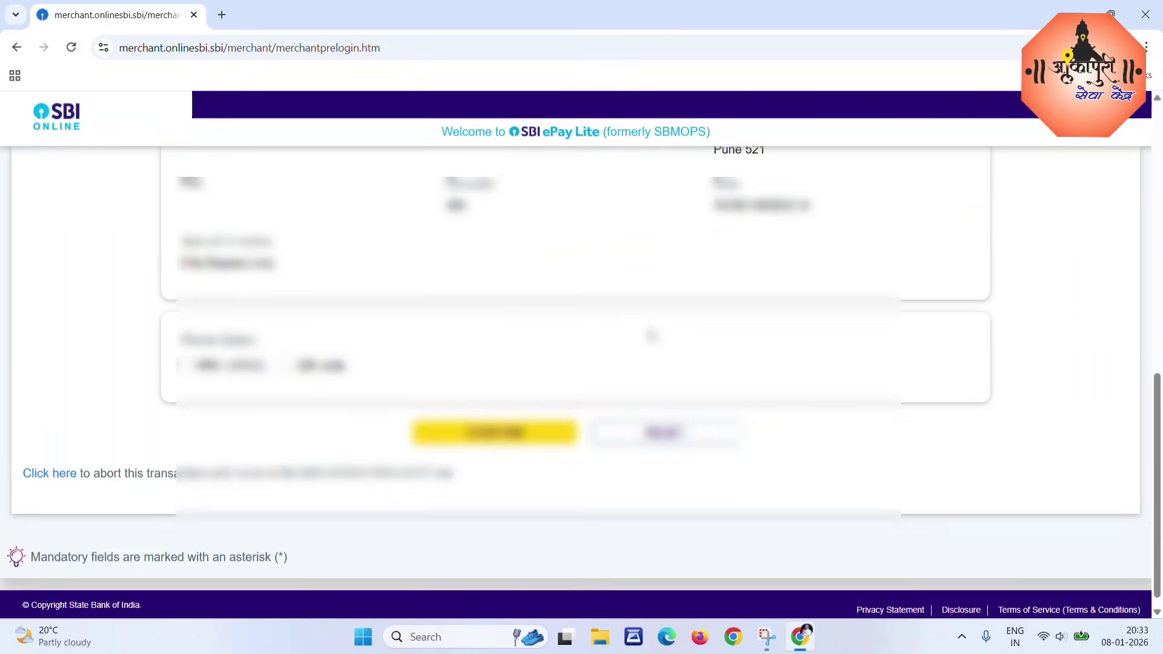
left_click(493, 414)
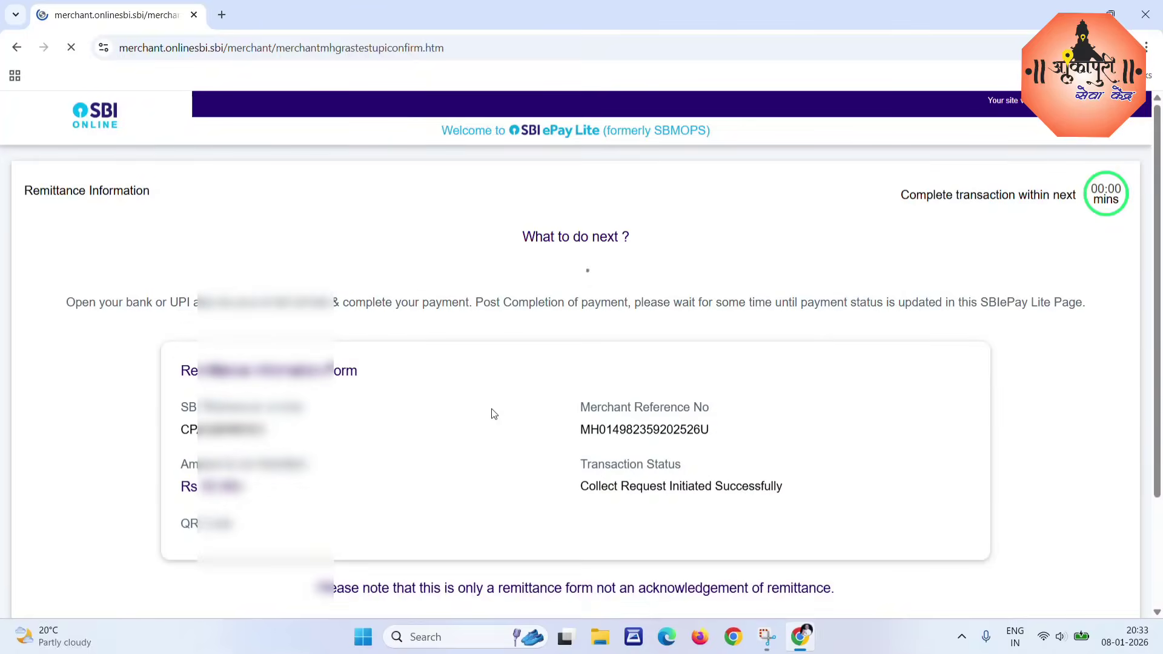
scroll(509, 460, "down", 6)
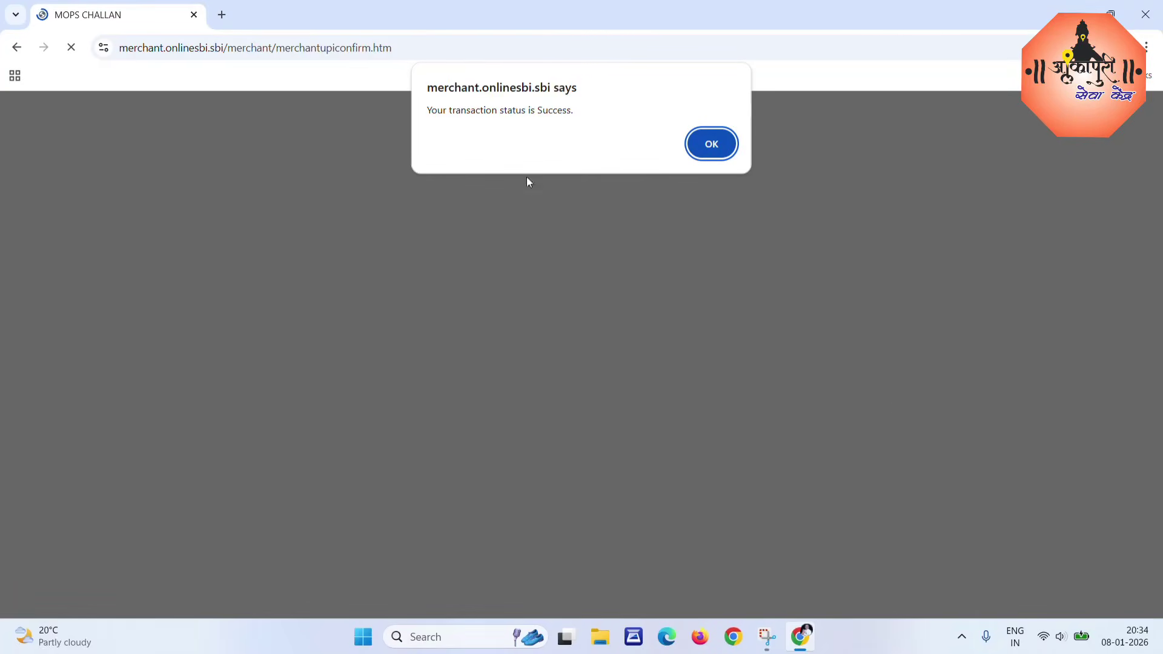
left_click(696, 146)
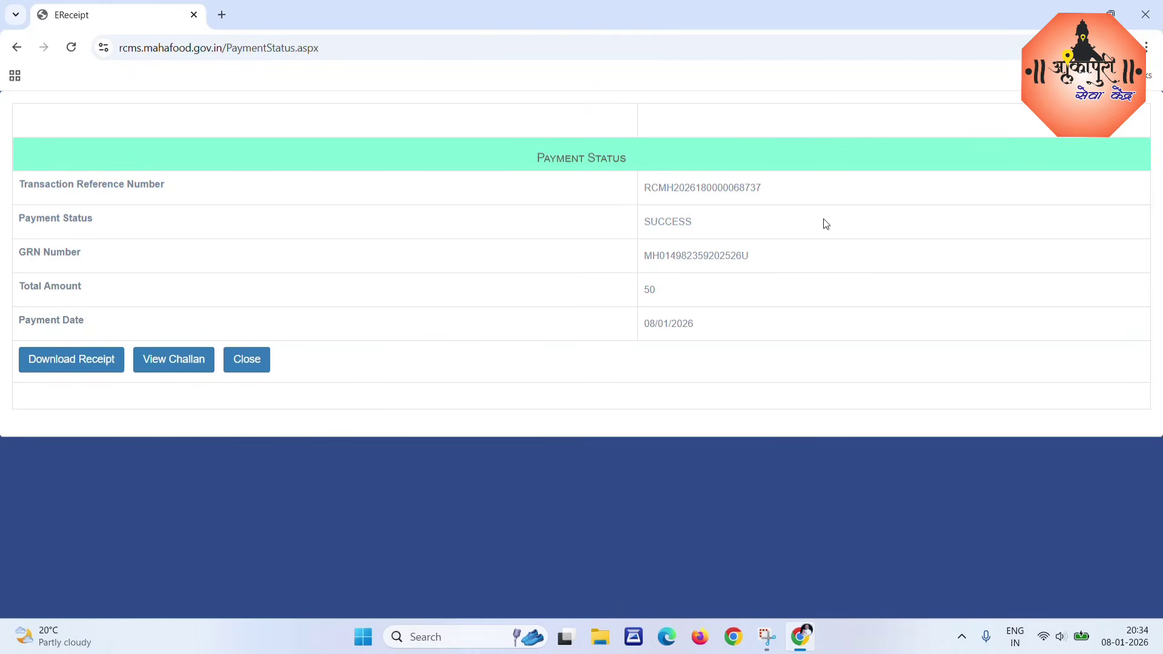
Download the payment receipt and close the payment status page
left_click(75, 363)
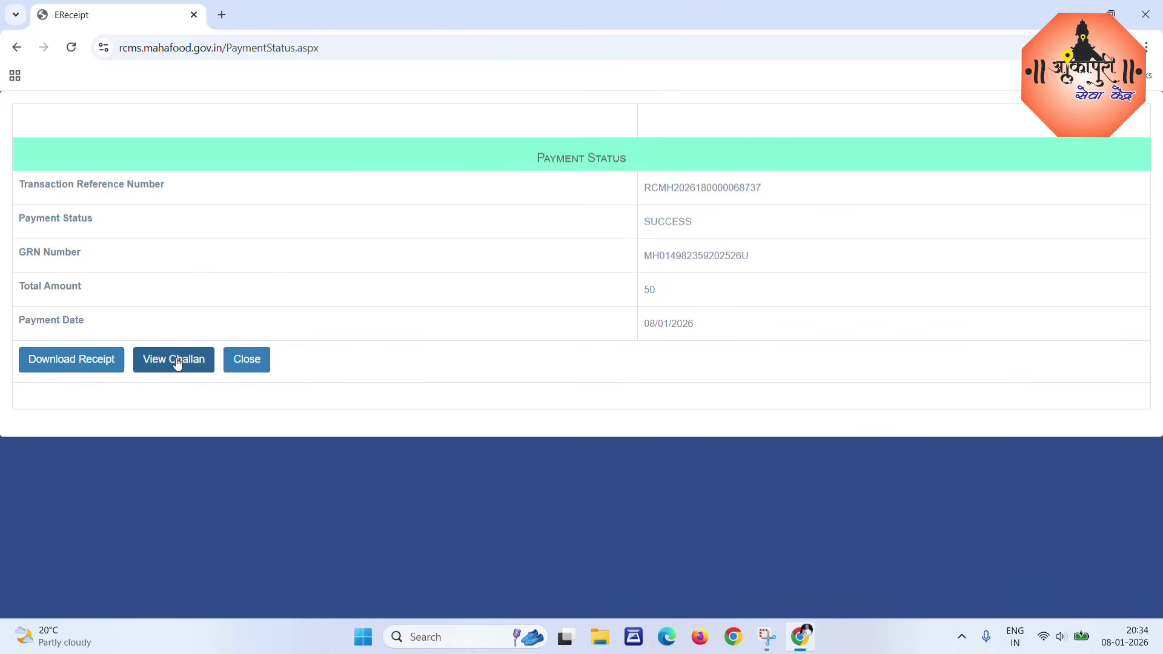
left_click(237, 362)
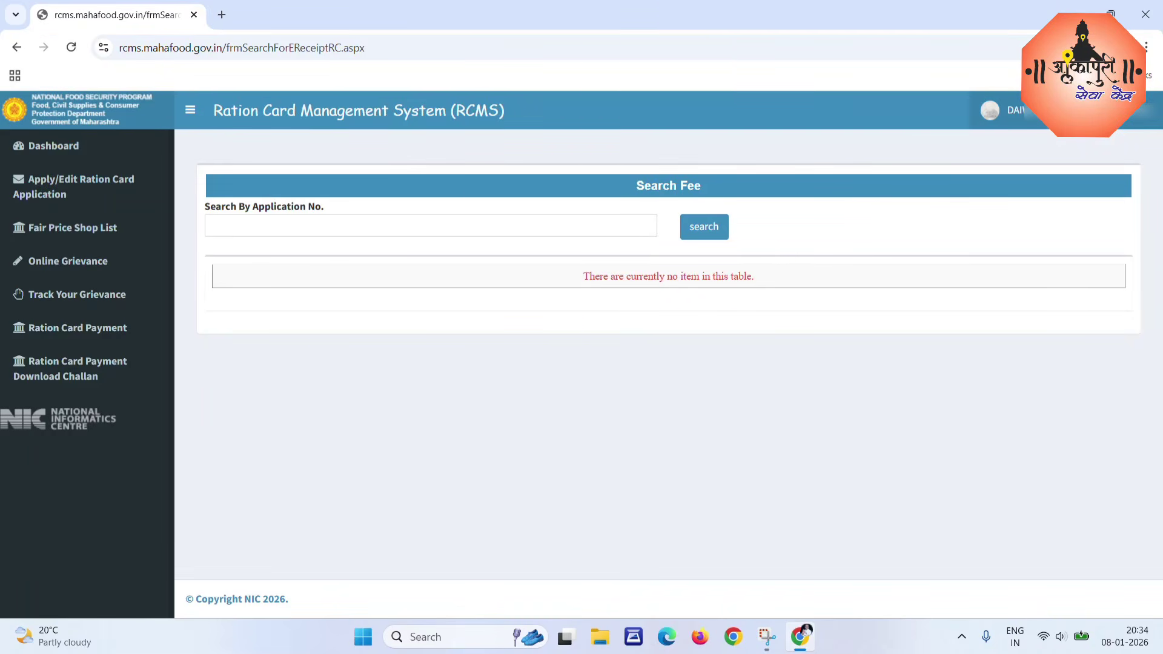
Open the Downloads folder in File Explorer to check the downloaded files, then close it
left_click(602, 642)
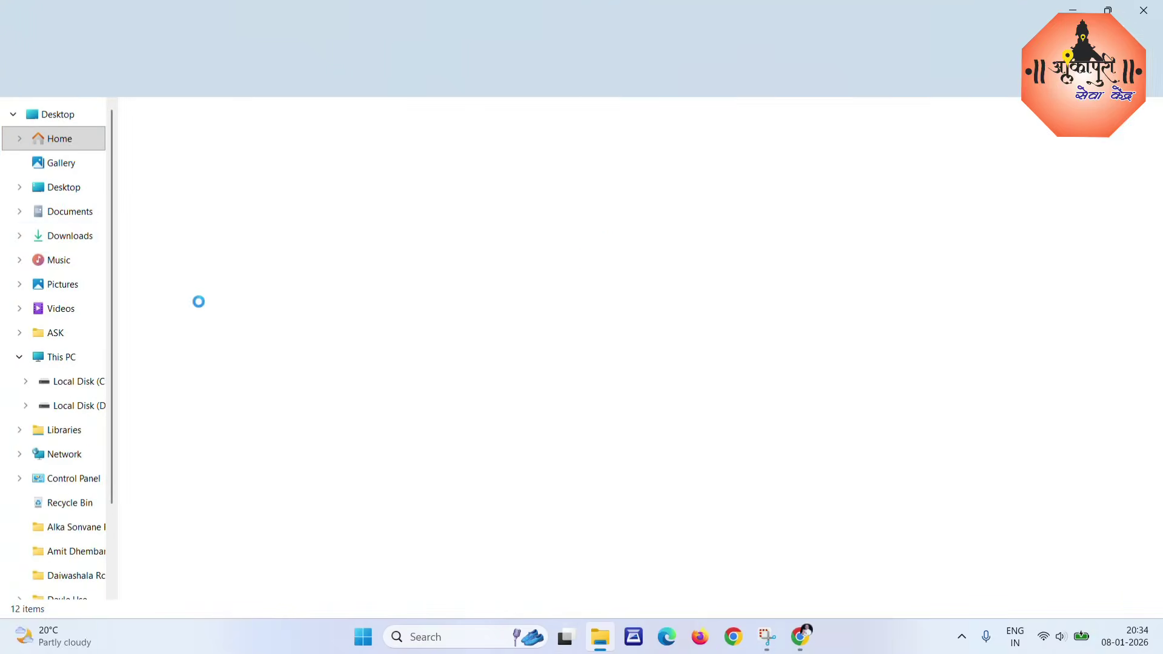
left_click(56, 236)
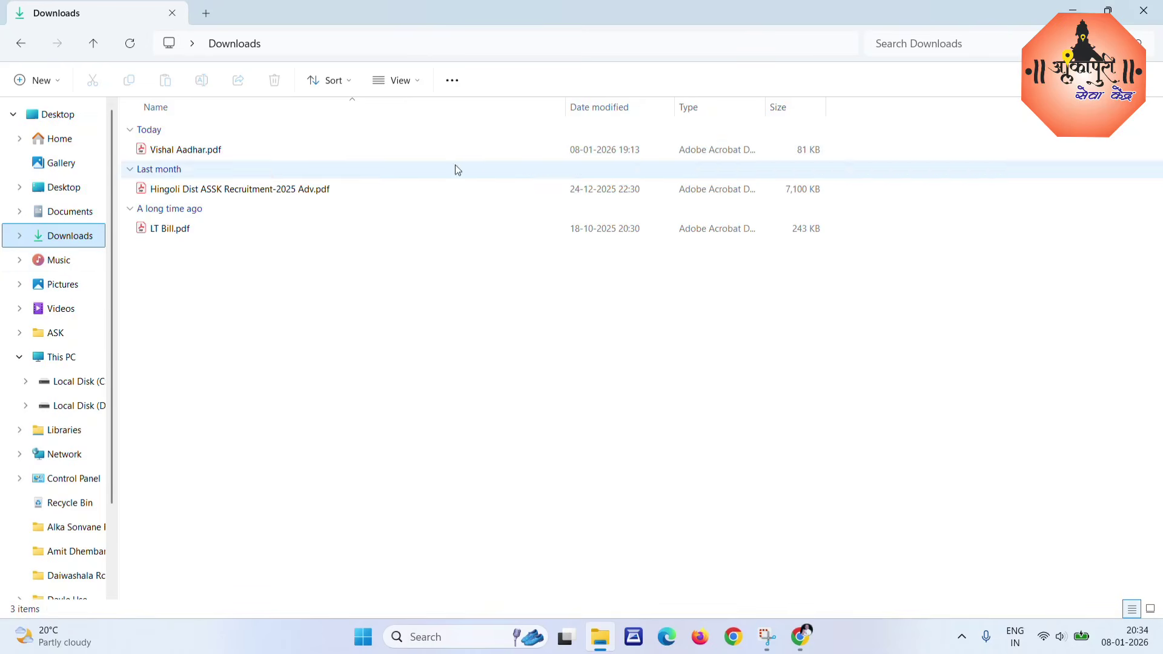
left_click(1144, 10)
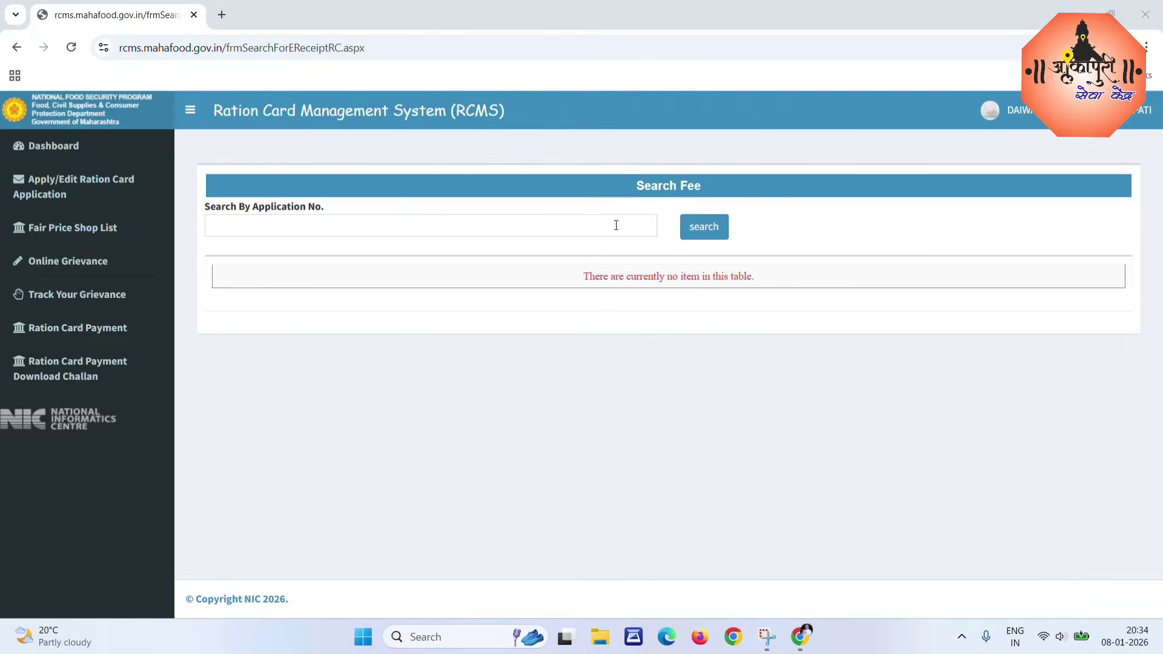
Get the challan for the application from Ration Card Payment Download Challan and open viewchallan.pdf
left_click(48, 368)
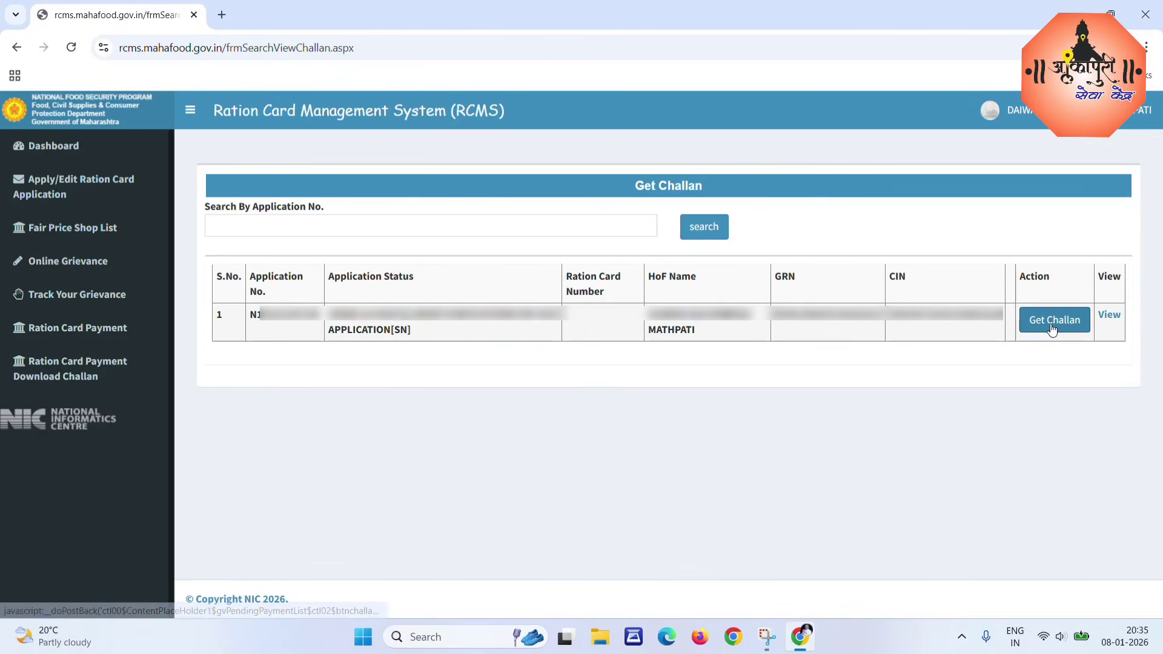
left_click(1052, 329)
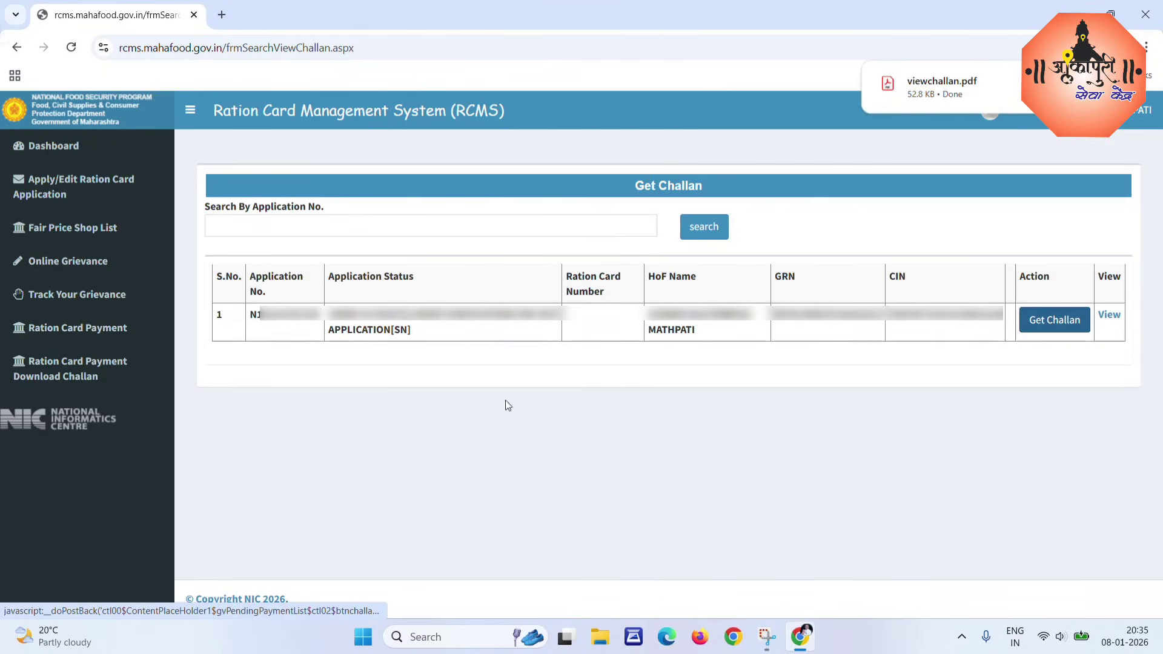
left_click(939, 91)
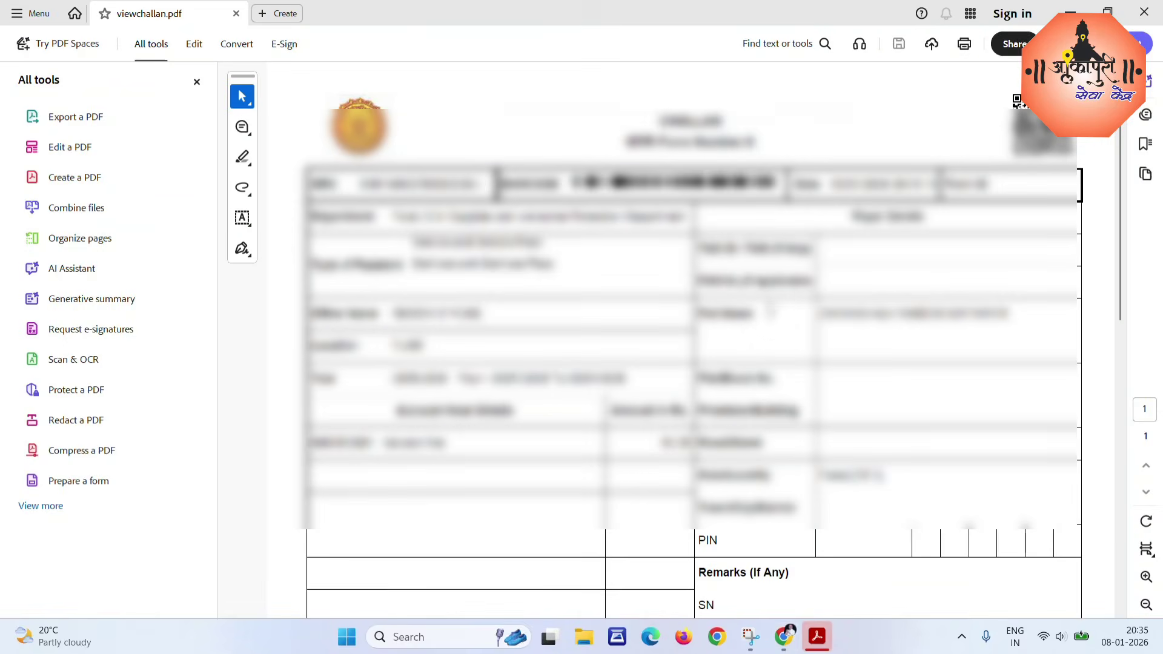
Print the challan PDF and return to the browser
left_click(960, 50)
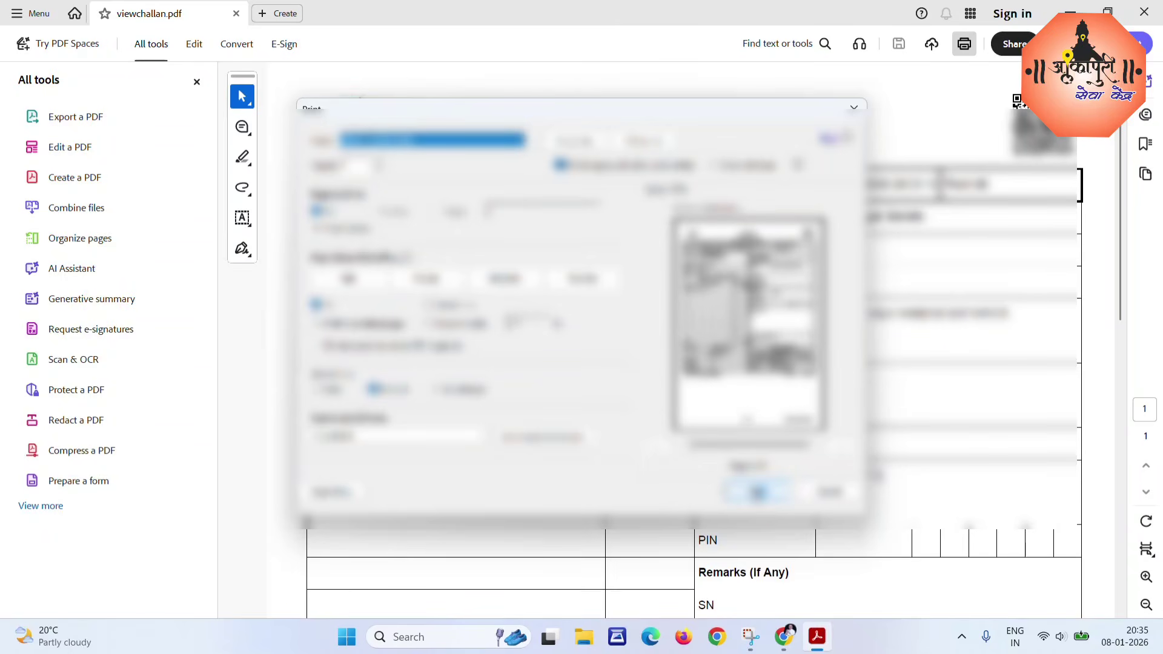
left_click(757, 491)
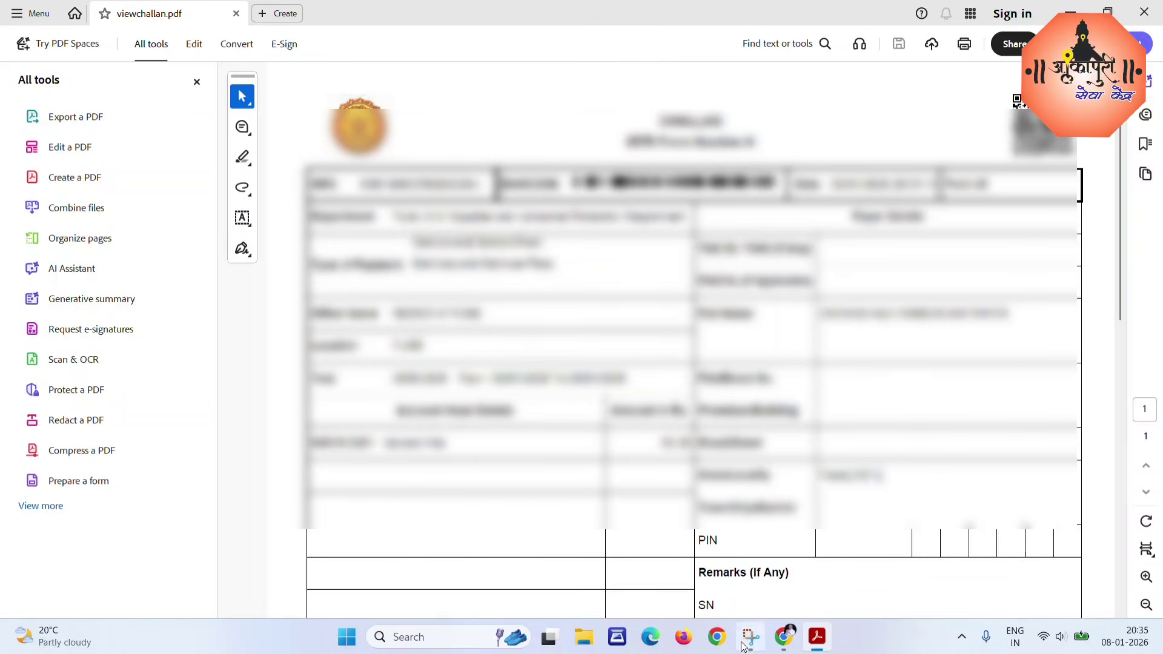
left_click(786, 646)
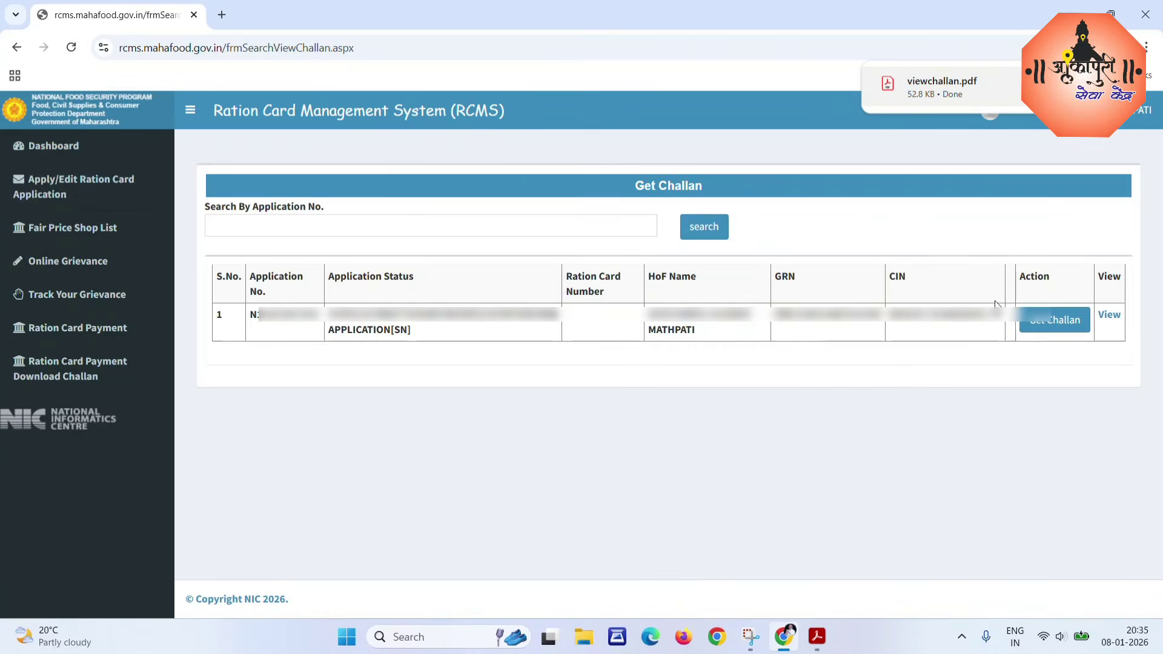
Open the dashboard and highlight the application's submission date and time
left_click(63, 144)
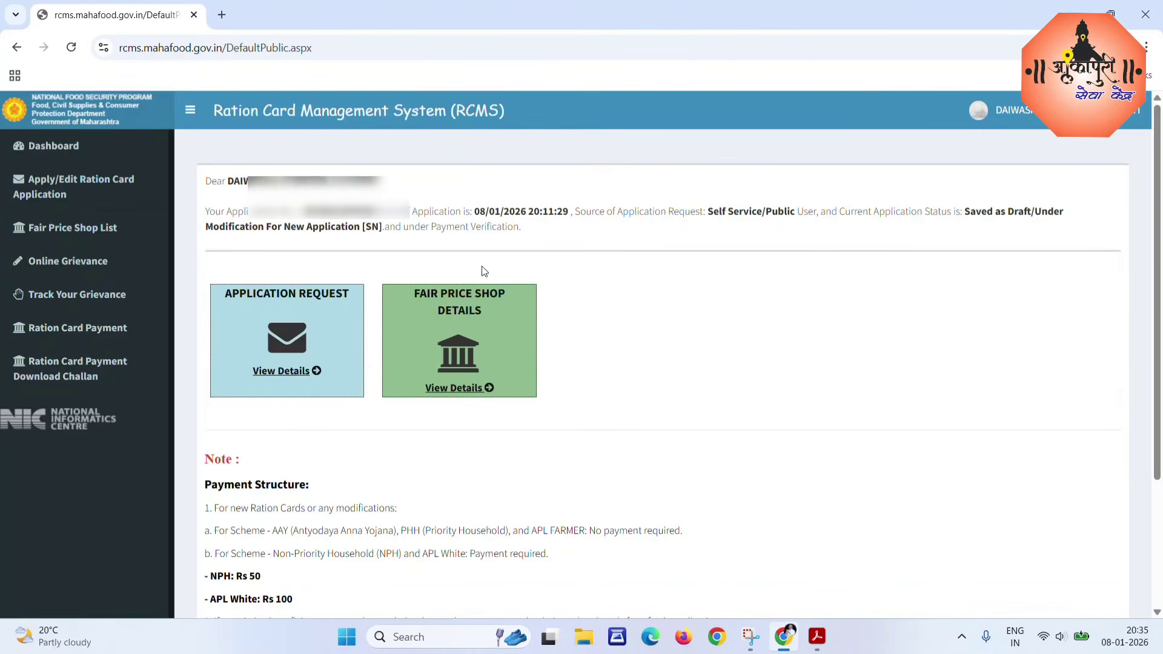
left_click_drag(476, 211, 568, 211)
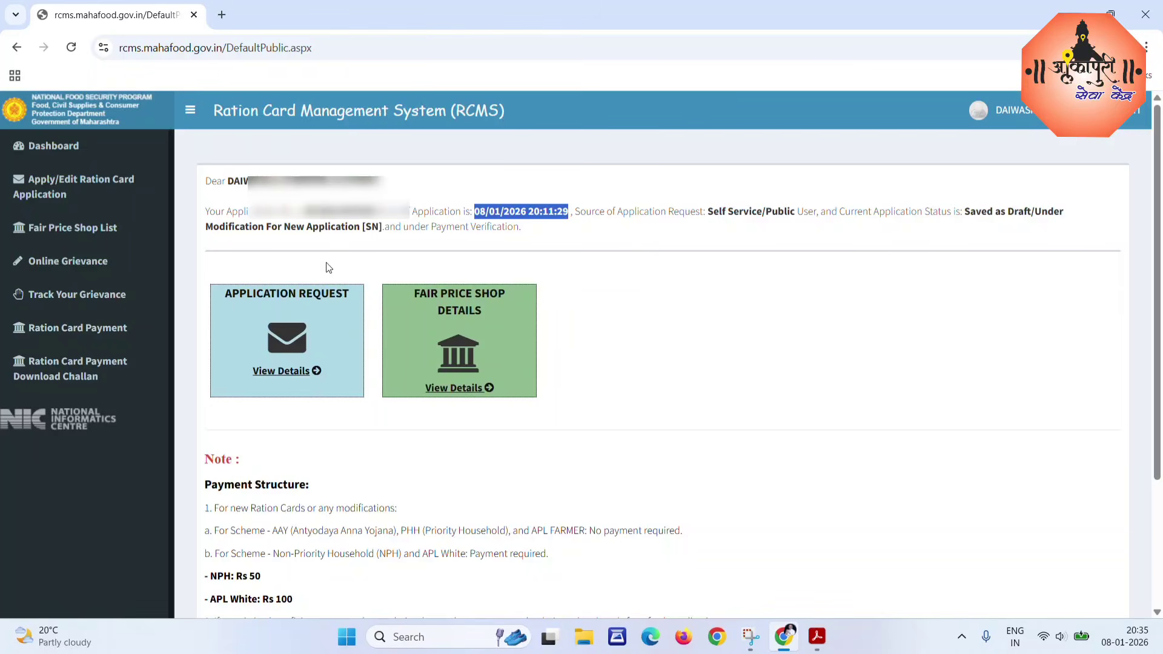
left_click(389, 167)
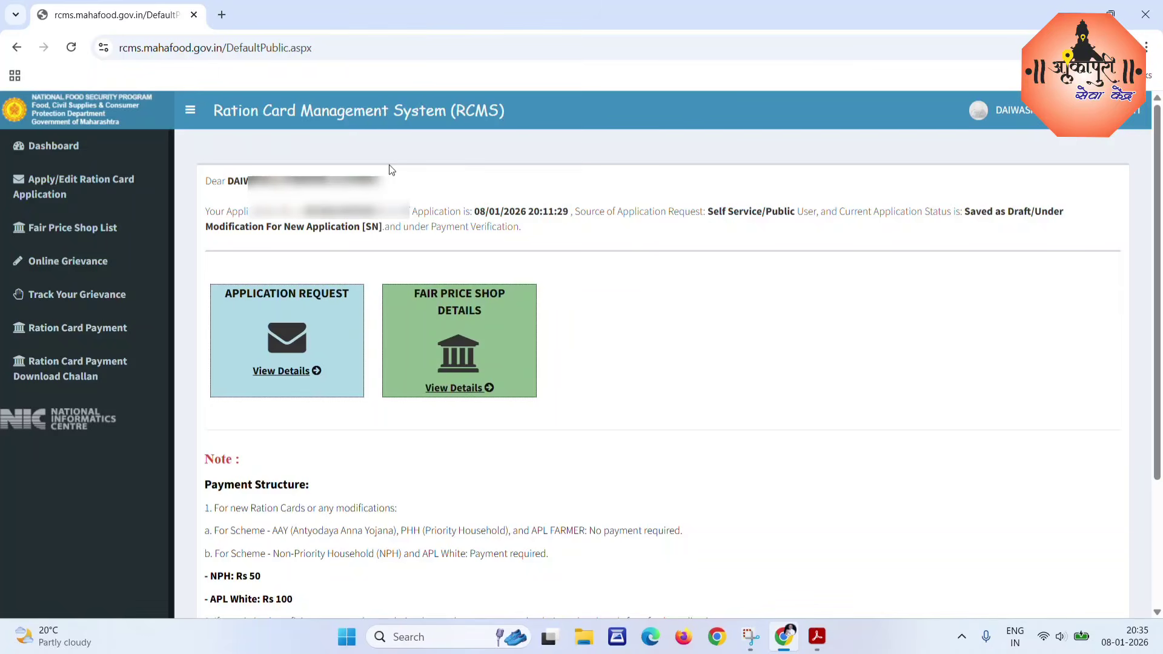
Open the application request details and highlight the application number, scheme name, status and application date
left_click(282, 370)
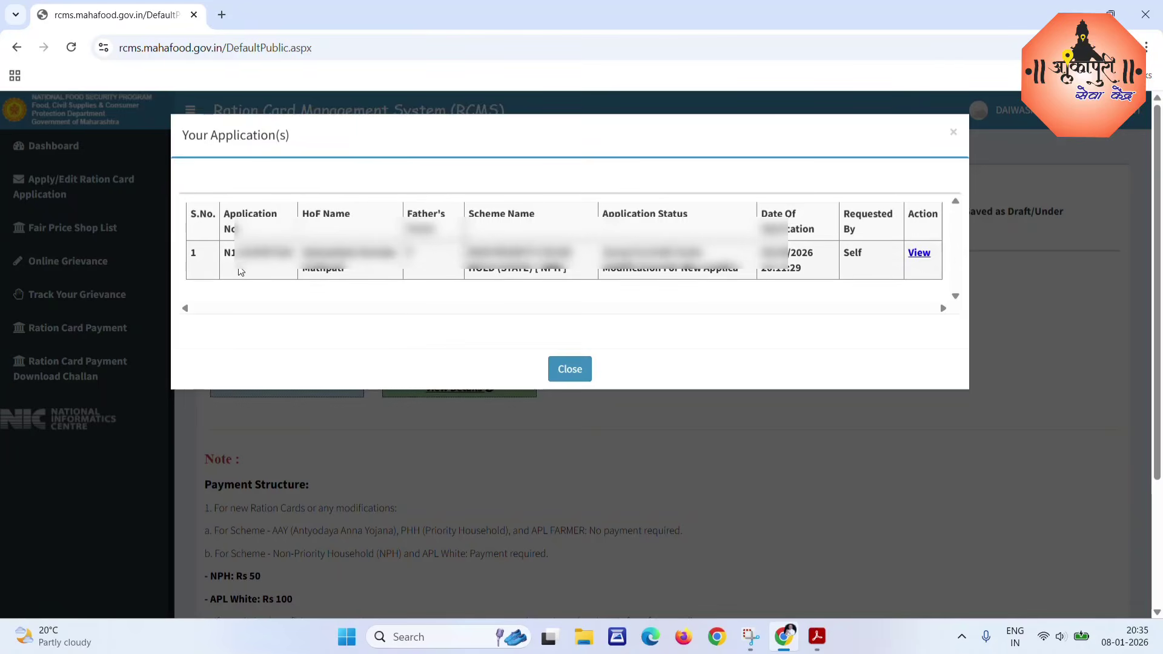
left_click_drag(225, 252, 292, 253)
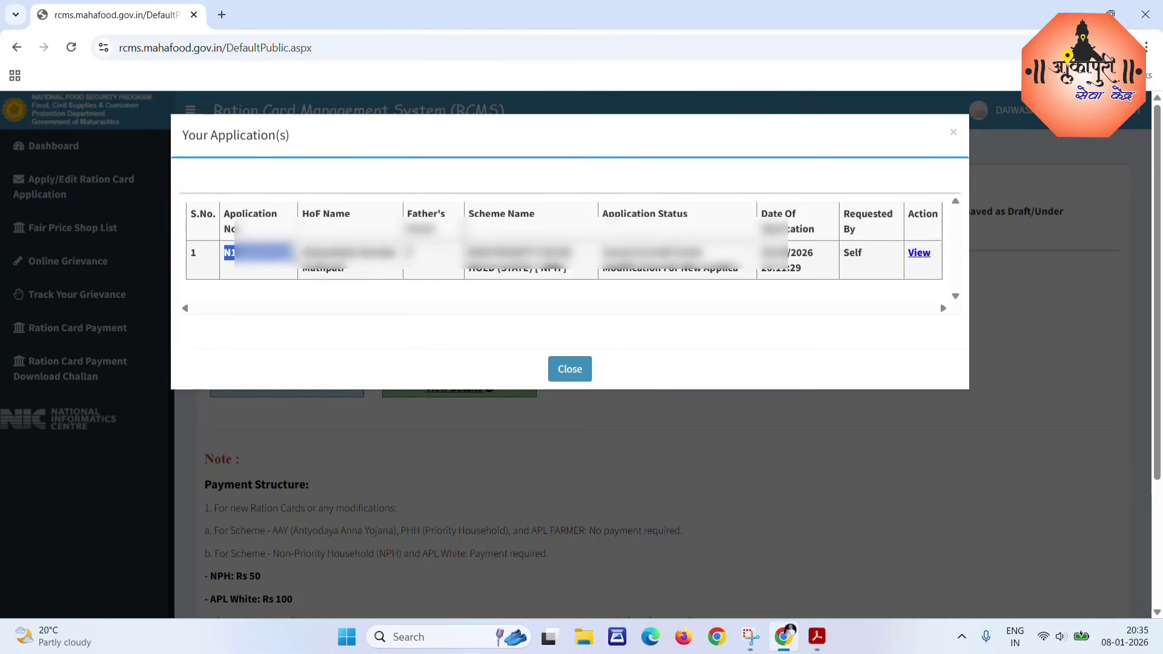
left_click(276, 245)
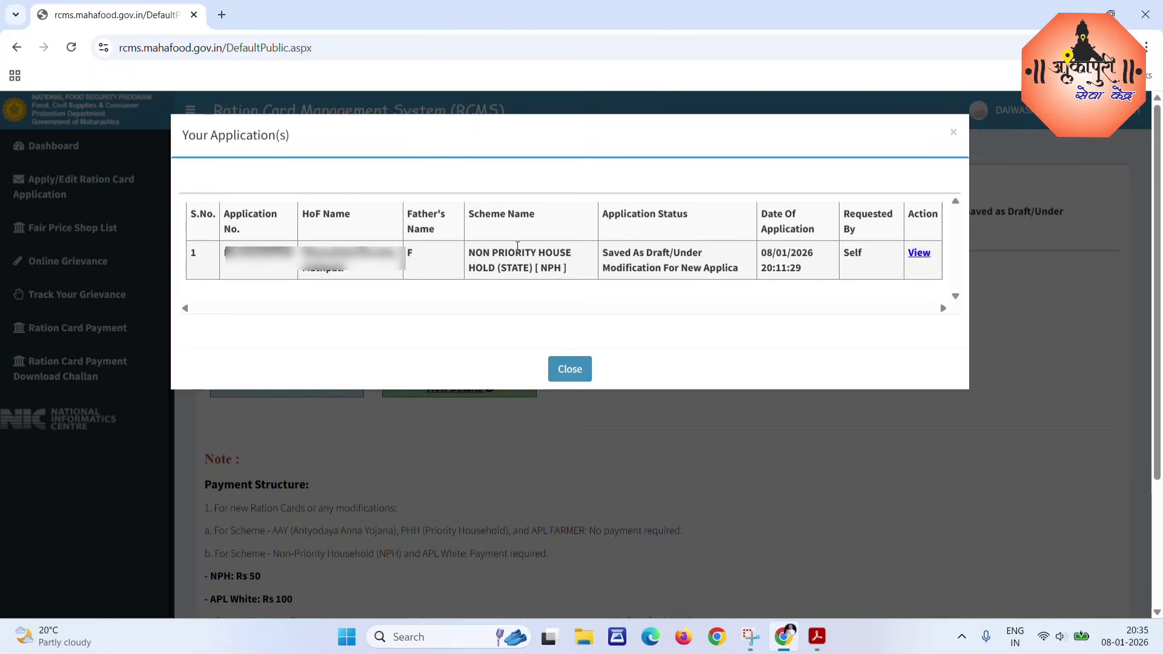
left_click_drag(475, 251, 578, 275)
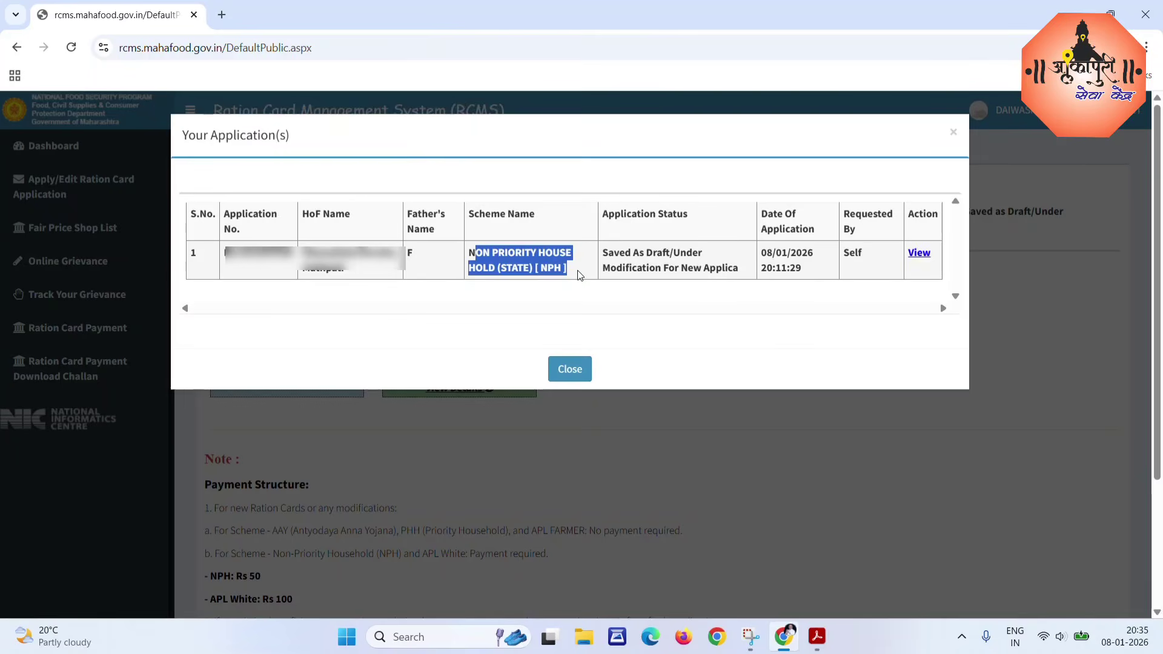
left_click_drag(625, 253, 817, 275)
left_click(750, 260)
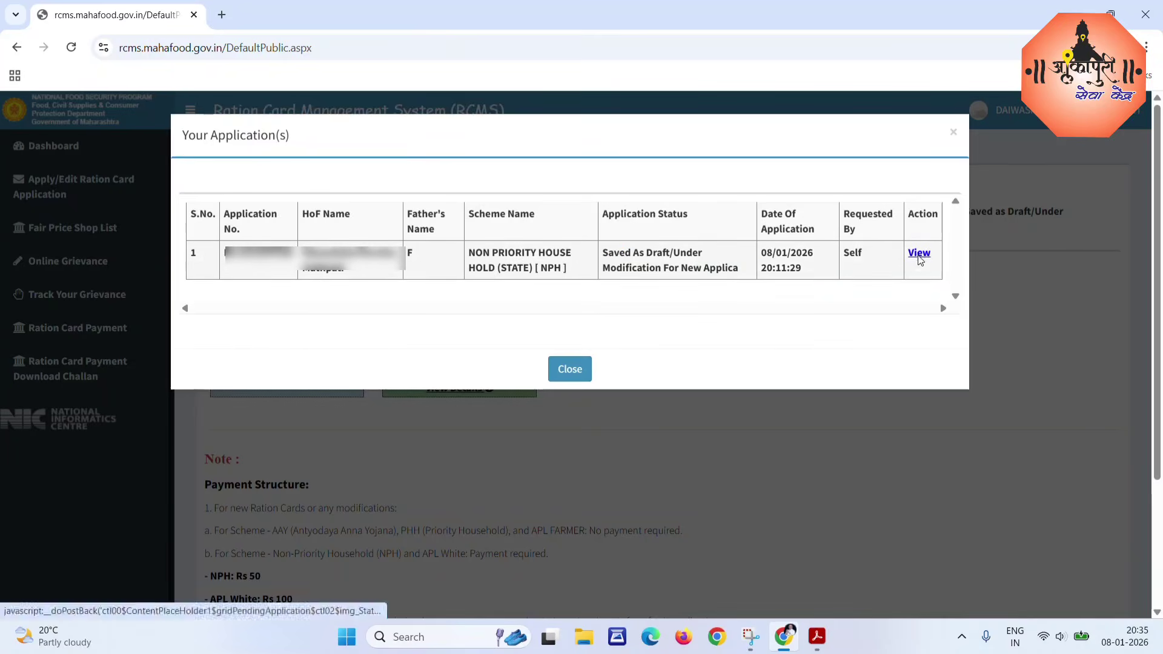
Open the application's full ration card details and set the print layout to Landscape
left_click(918, 252)
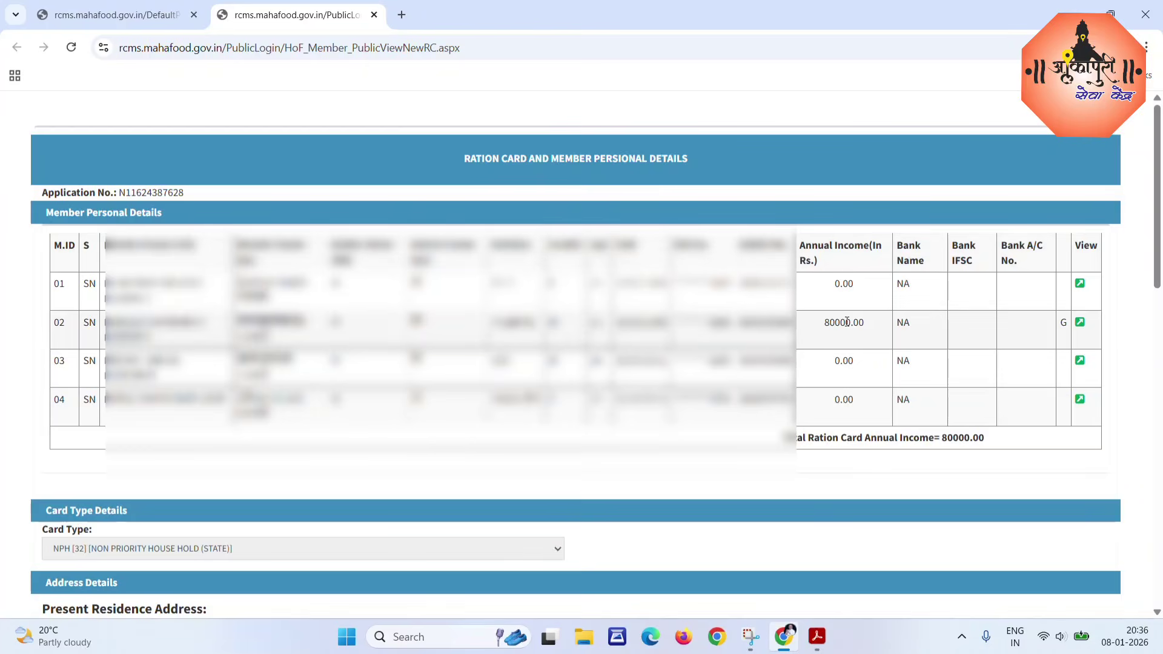
key("ctrl+p")
left_click(859, 257)
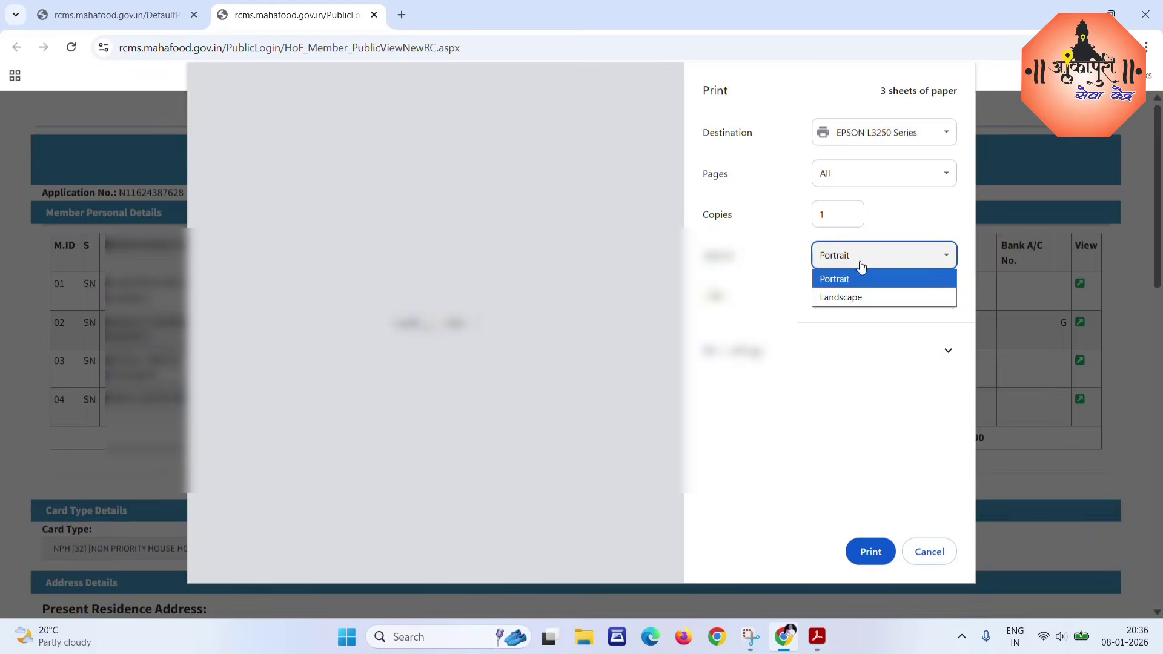
left_click(847, 294)
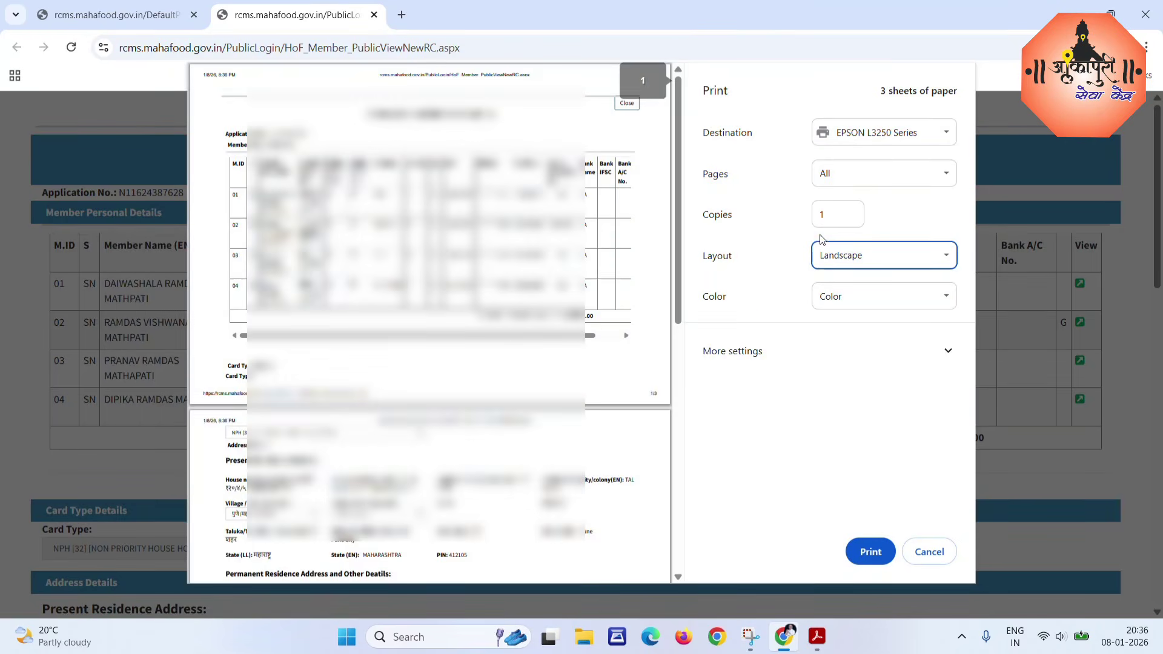
Save the details as a PDF in the Downloads folder and return to the browser
left_click(865, 133)
left_click(857, 190)
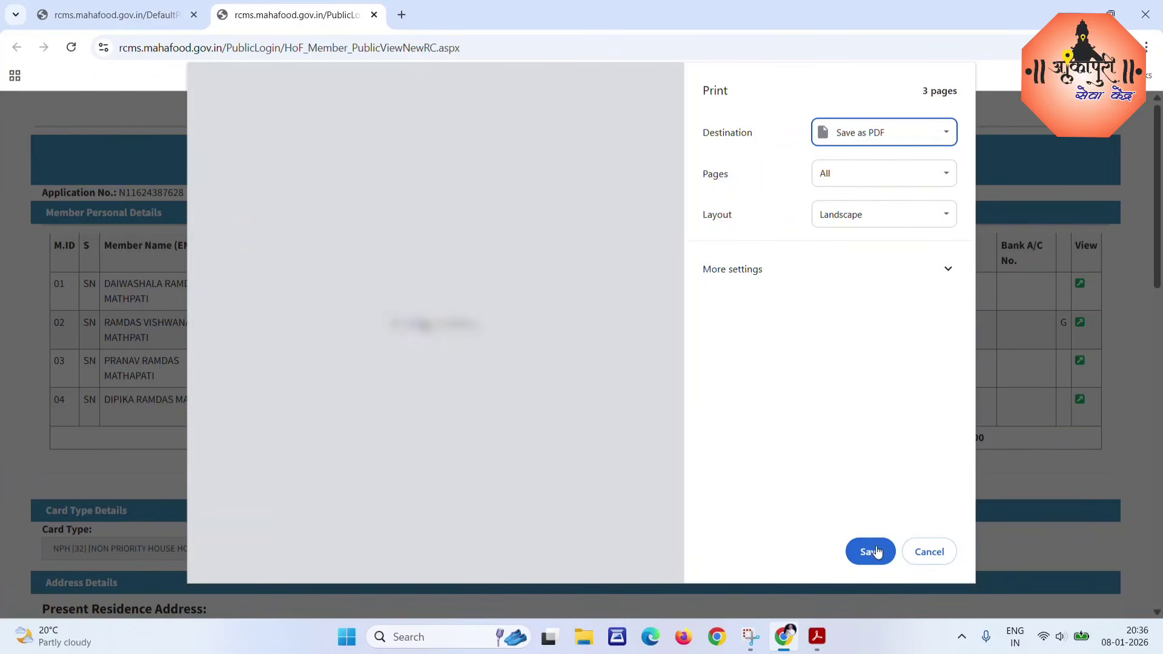
left_click(874, 551)
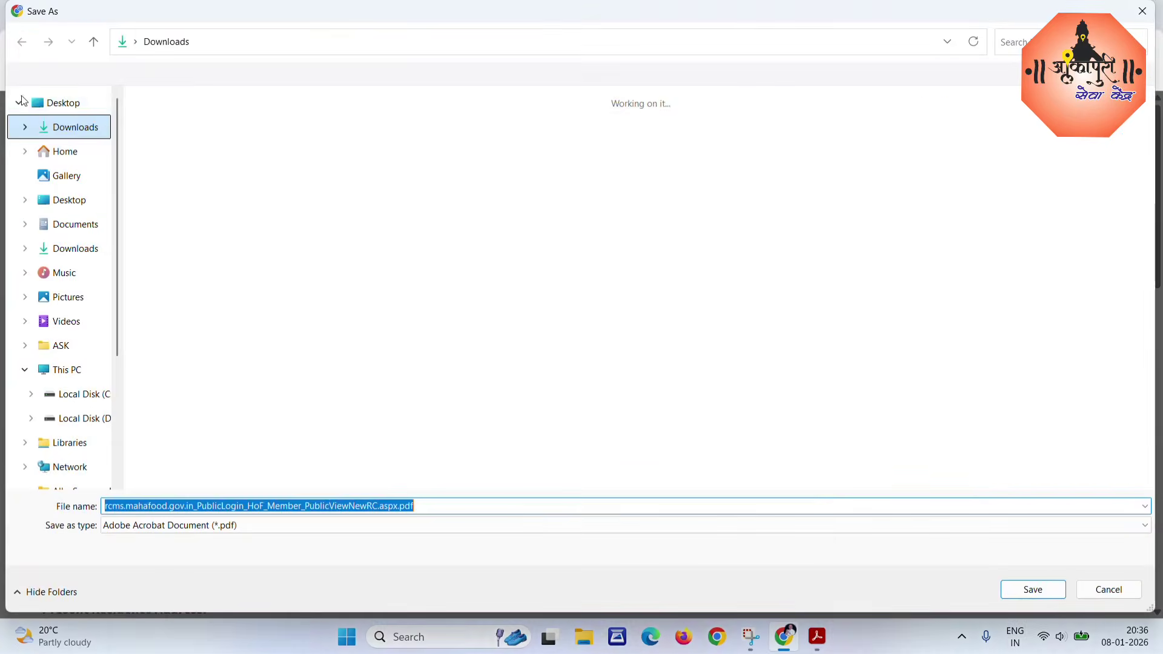
left_click(68, 107)
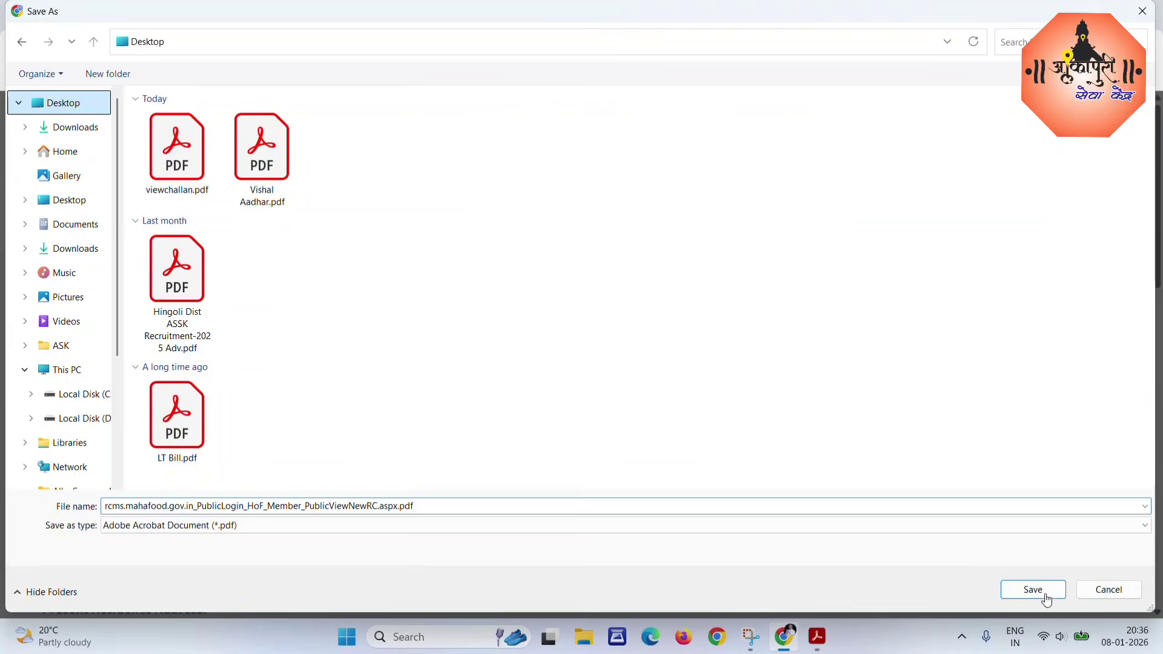
left_click(79, 248)
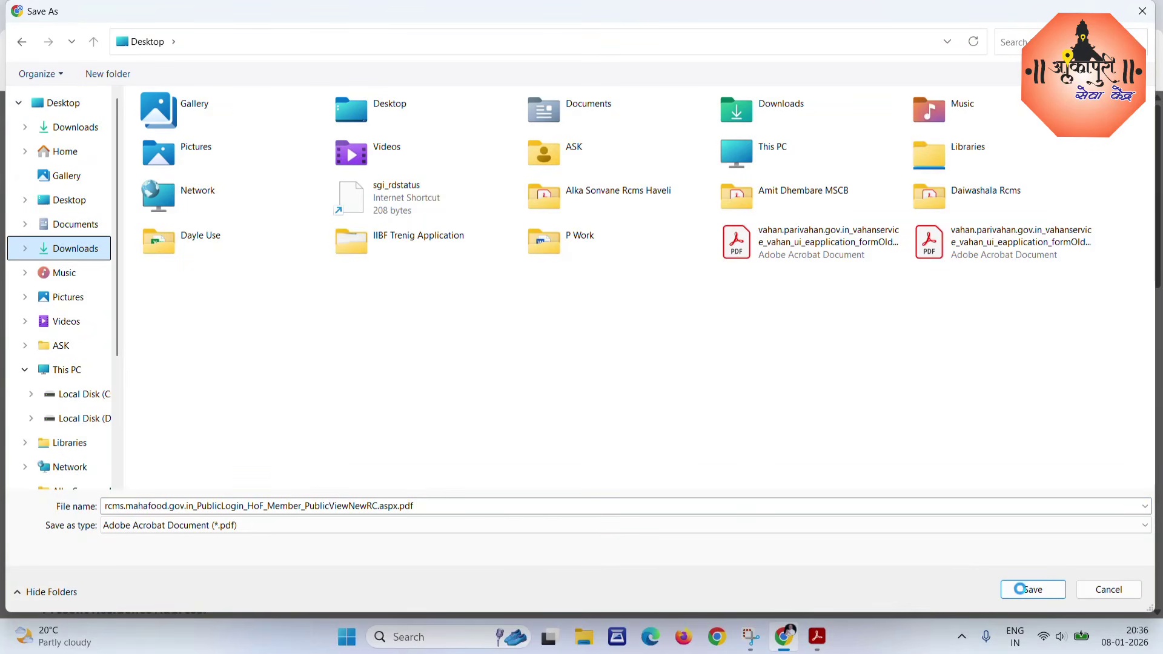
left_click(1030, 586)
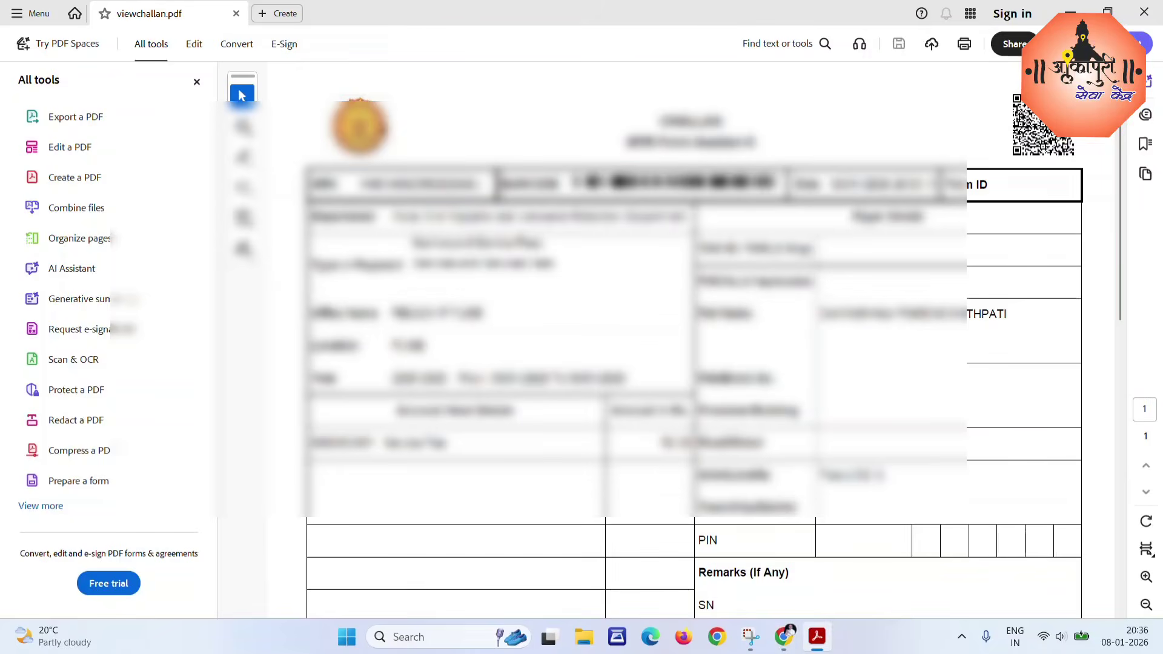
left_click(787, 643)
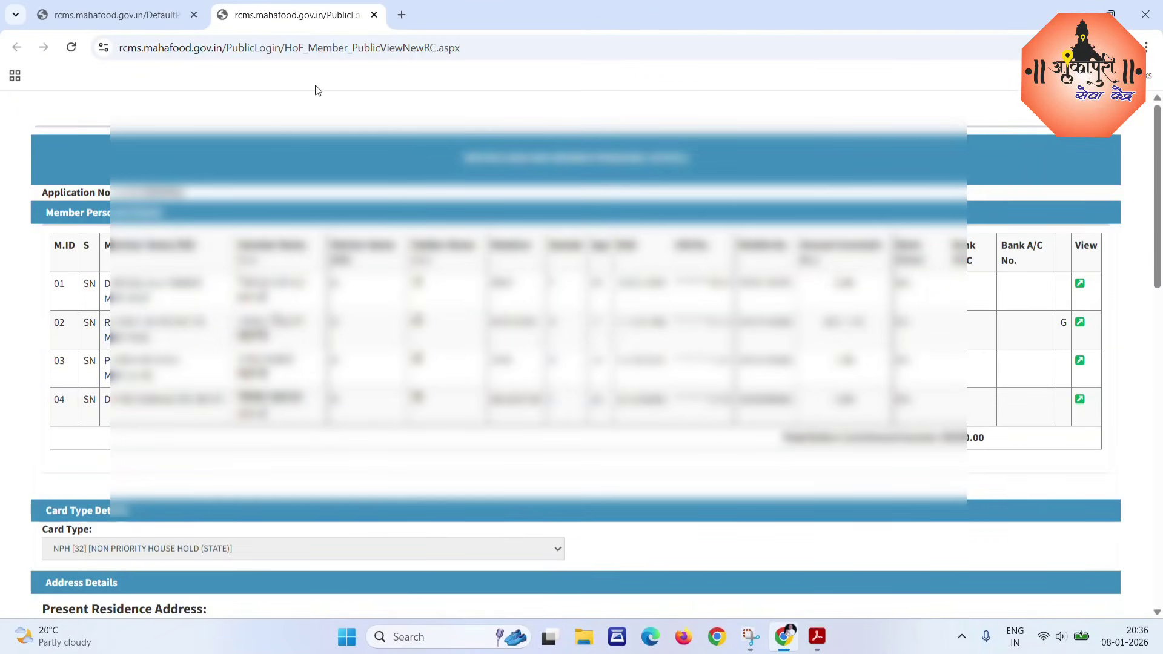
Close the application details tab and the Your Application(s) dialog
left_click(373, 15)
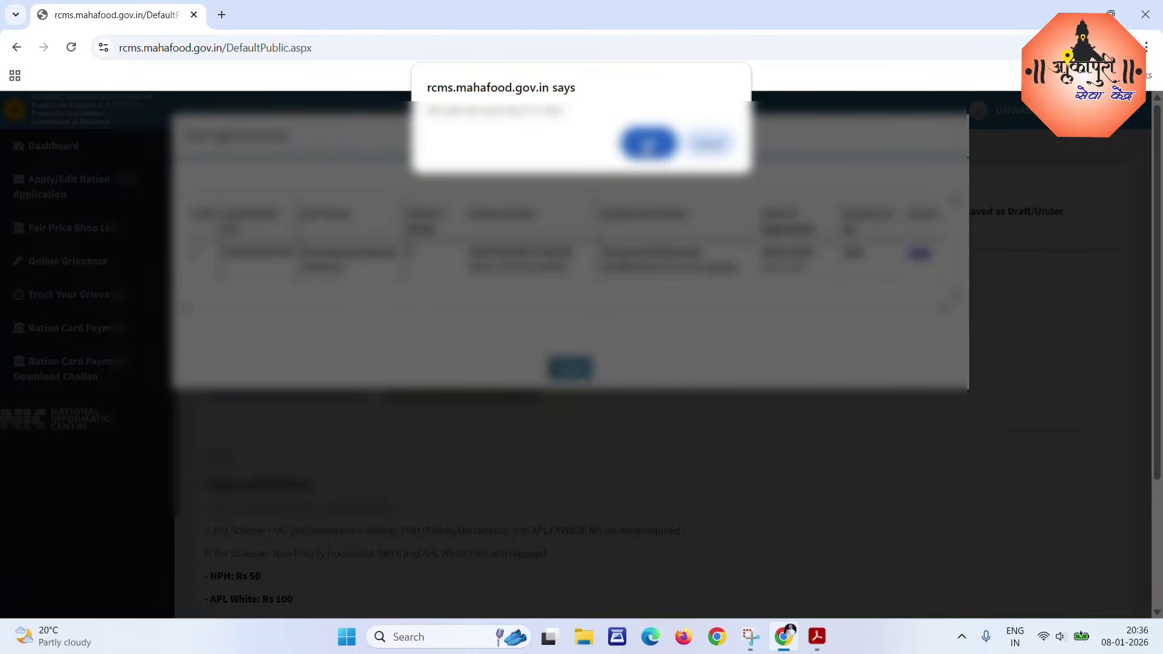
left_click(640, 140)
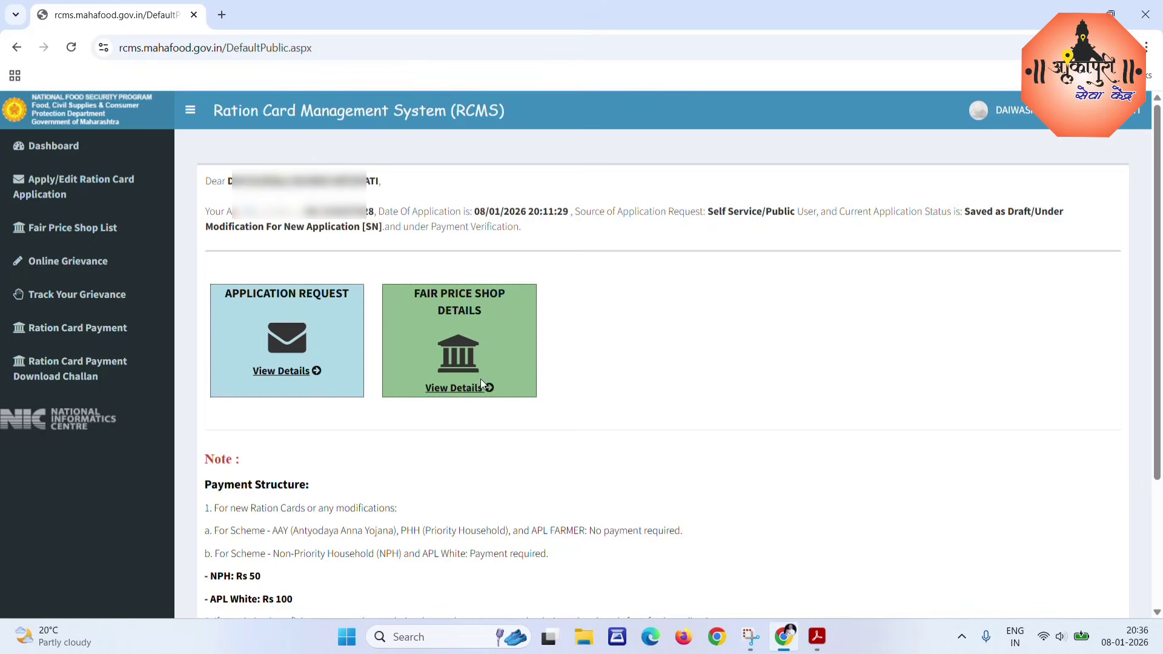
Search Google for egras payment in a new tab and open GRAS-Government Receipt Accounting System
left_click(222, 14)
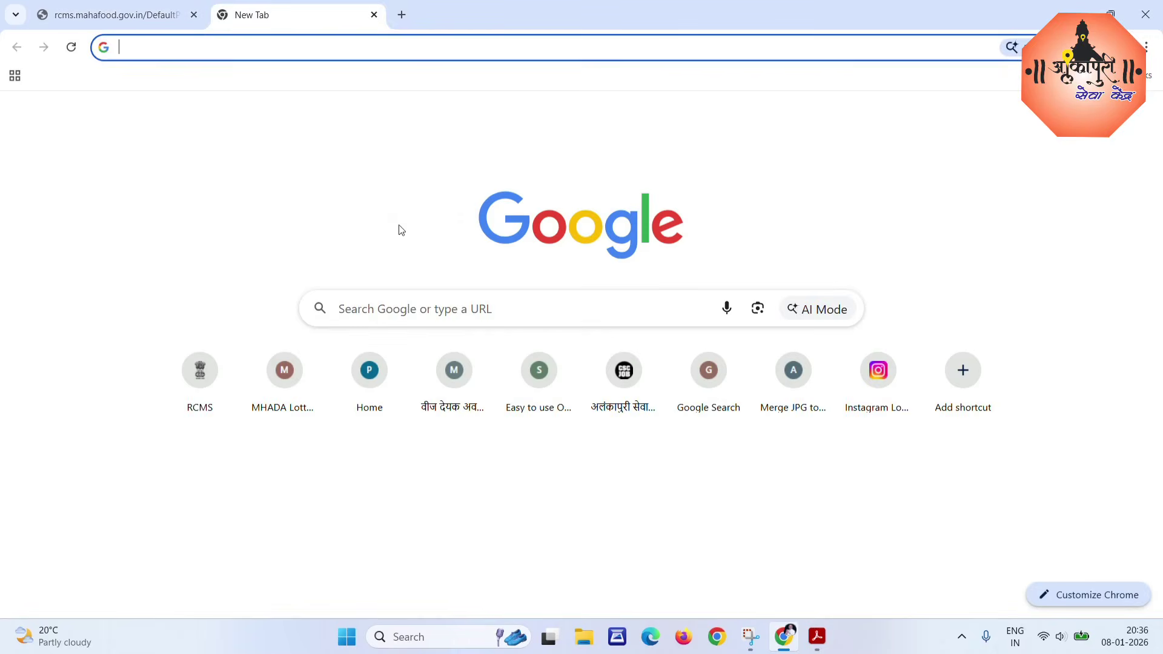
left_click(407, 306)
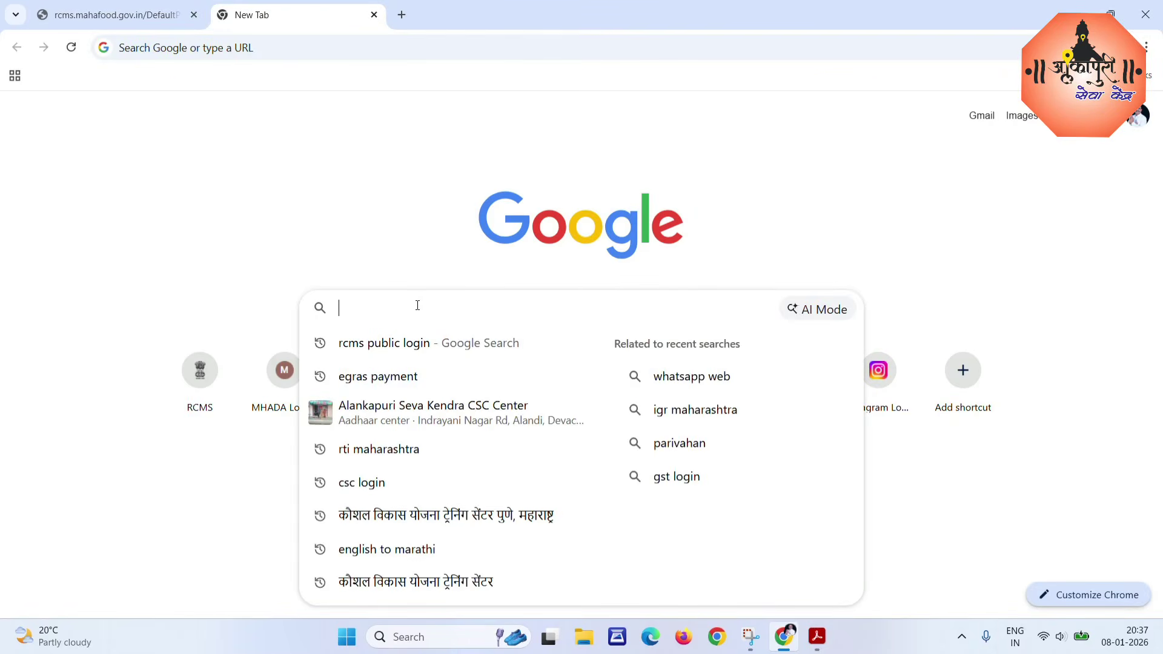
type("egras")
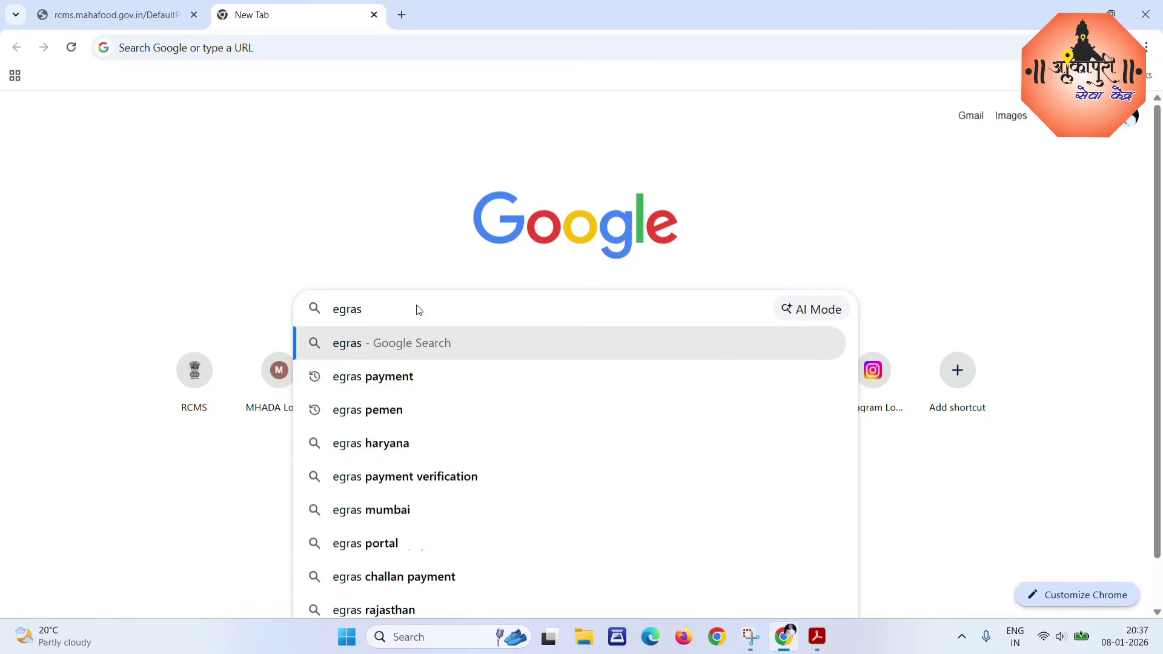
left_click(401, 381)
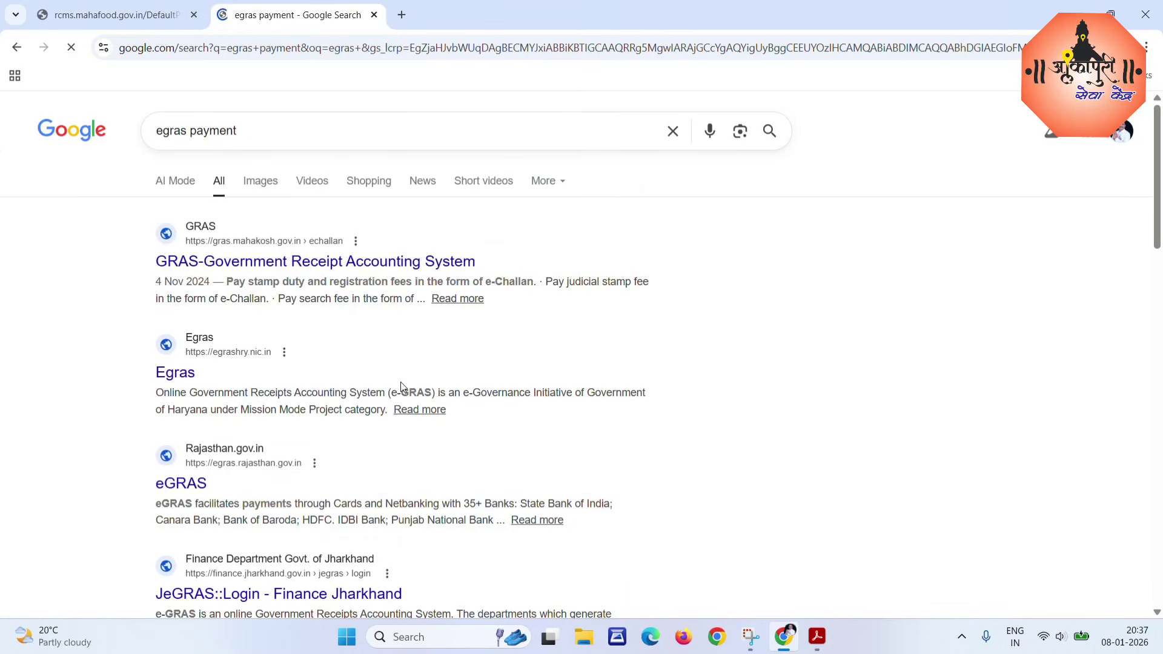
left_click(278, 268)
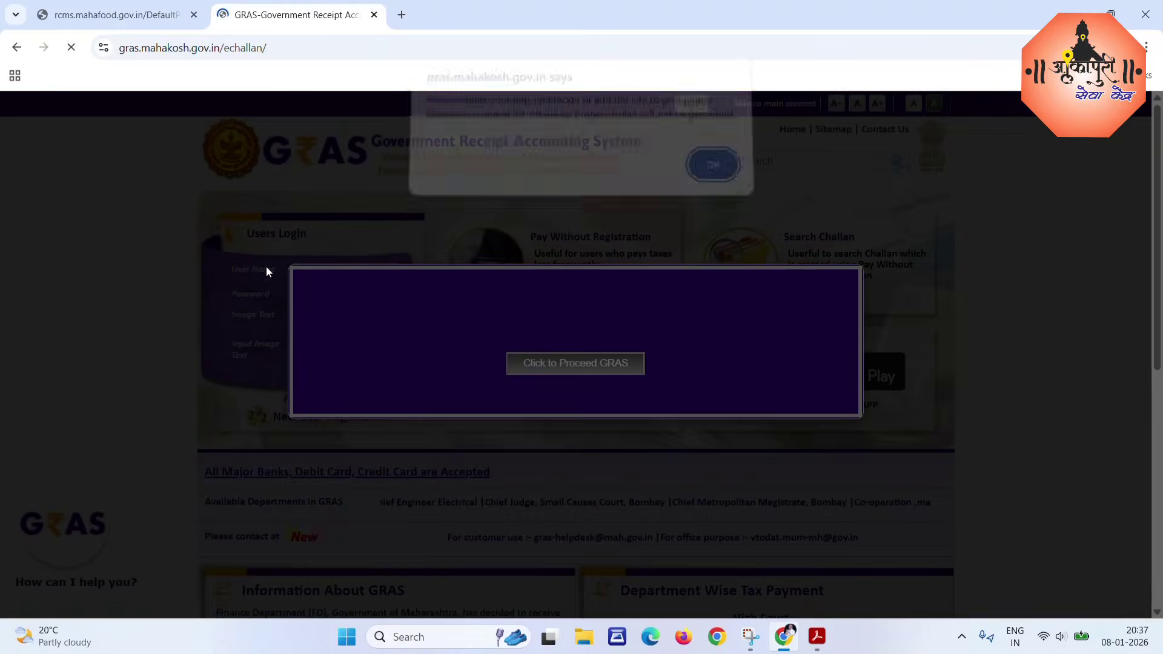
Open Search Challan and set Department to Food, Civil Supplies and consumer Protection Department
left_click(711, 173)
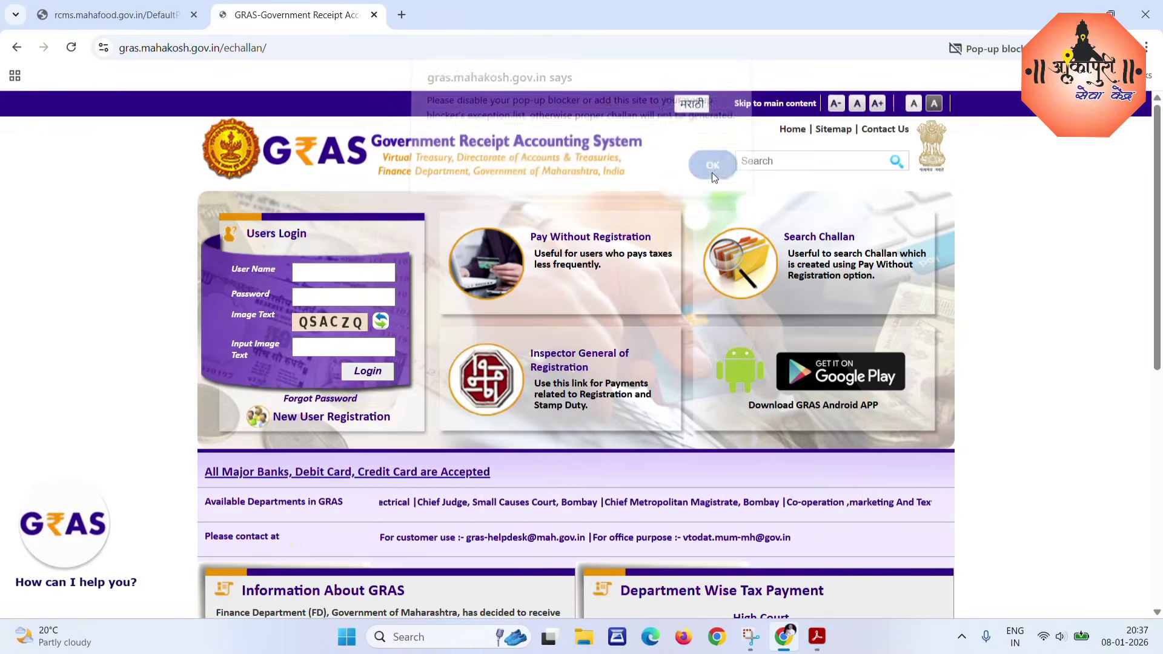
left_click(825, 257)
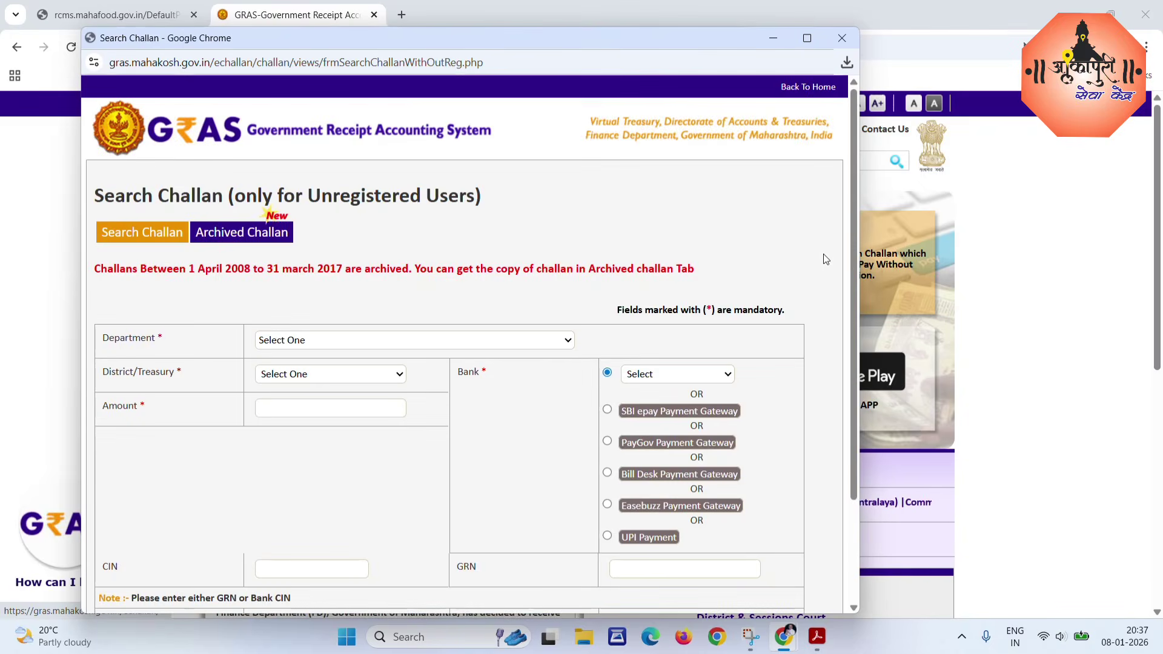
scroll(645, 182, "down", 2)
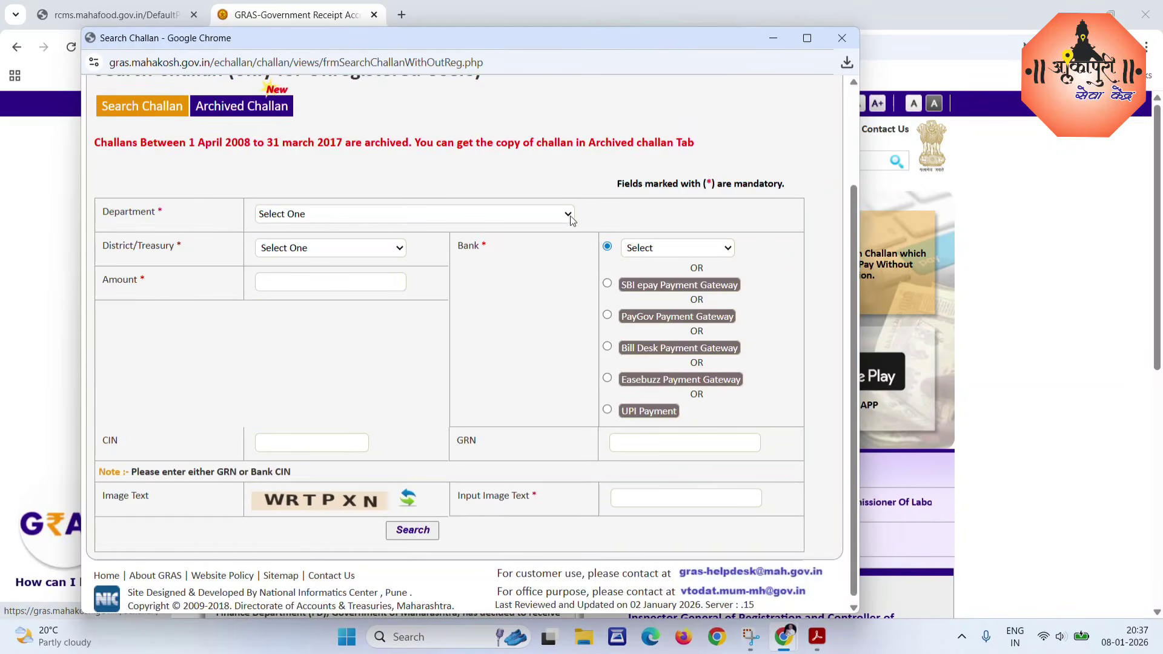
left_click(356, 215)
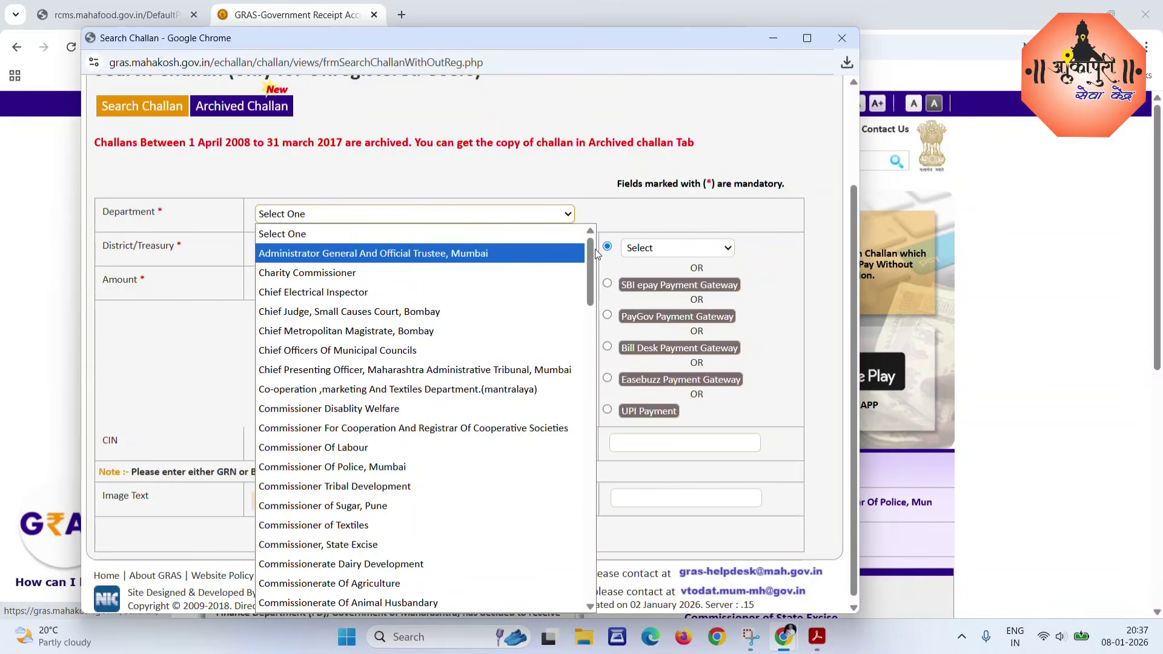
left_click_drag(590, 249, 606, 440)
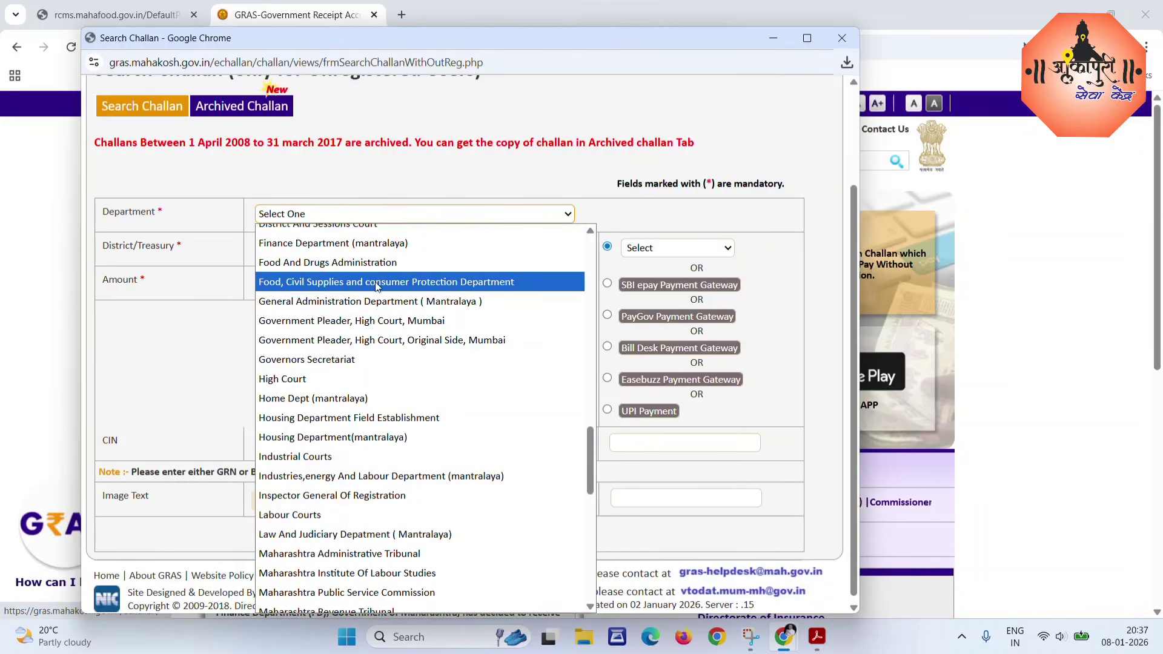
left_click(347, 283)
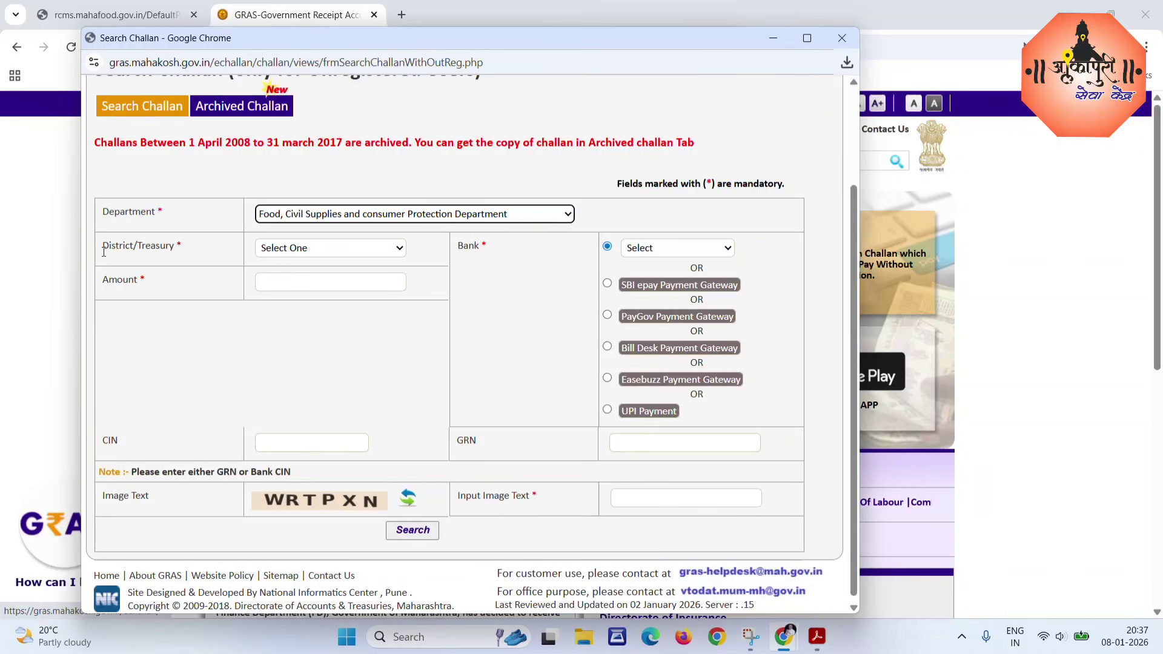
Set District/Treasury to Pune and Amount to 50
left_click(333, 254)
type("pu")
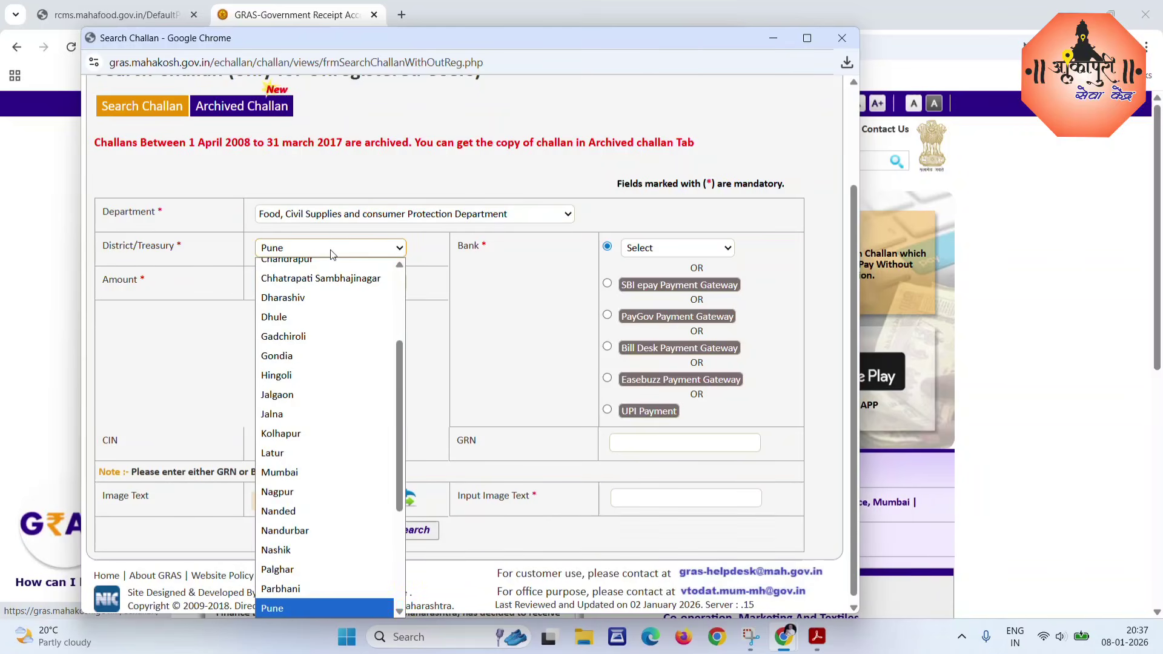
key("Return")
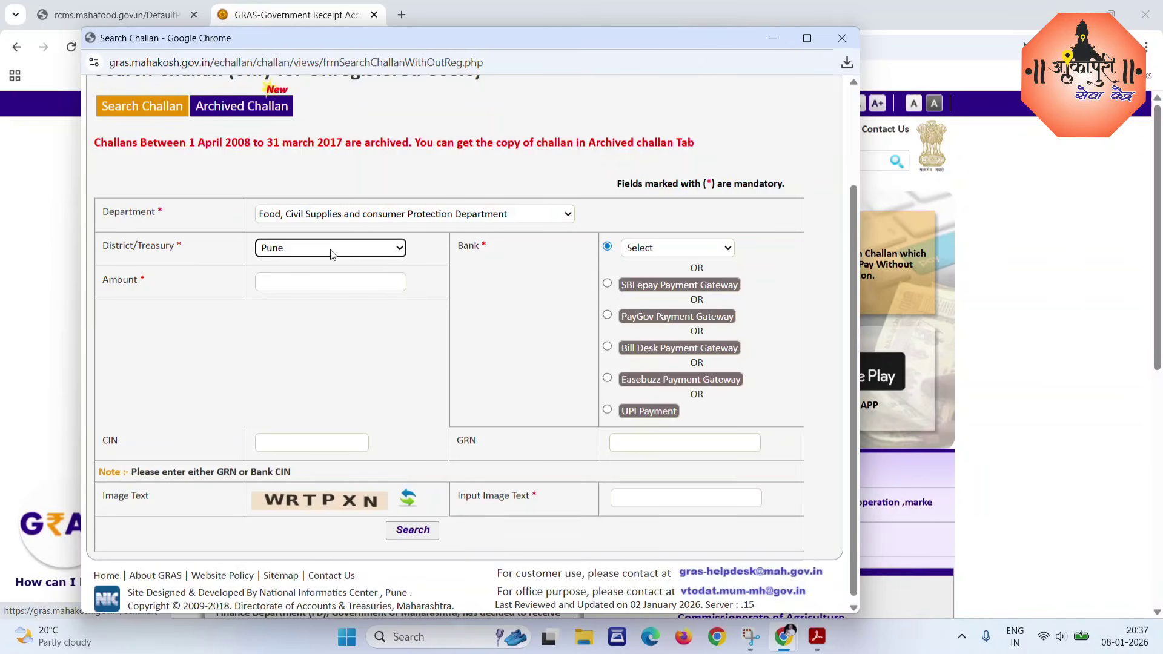
left_click(278, 285)
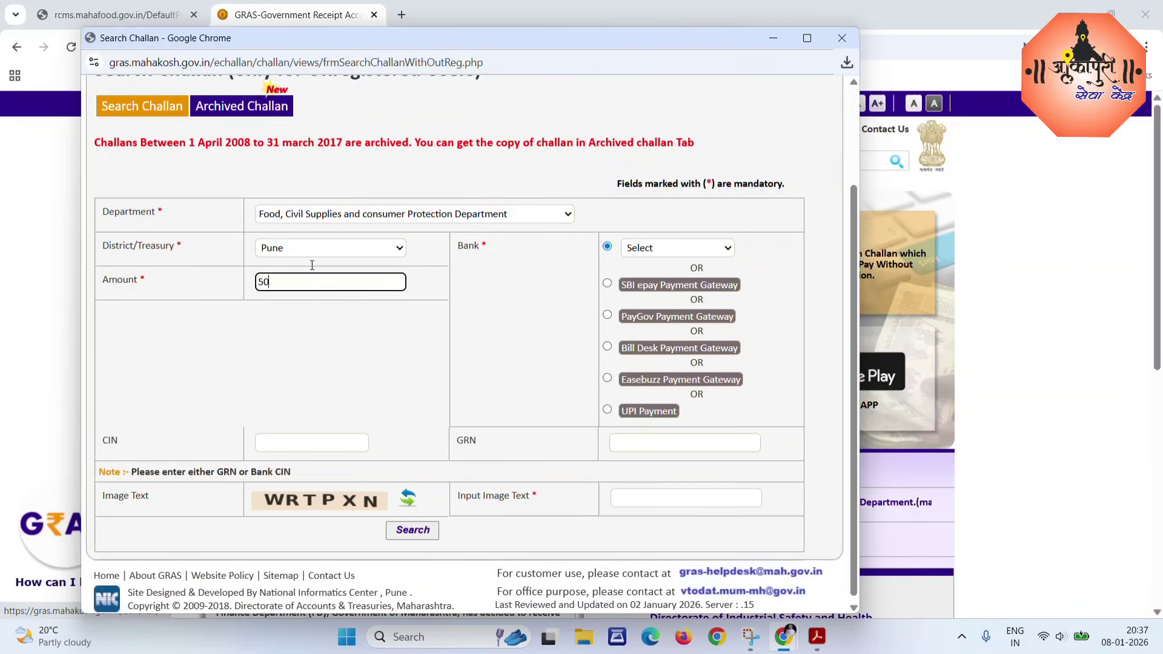
Choose UPI Payment as the bank option and place the cursor in the GRN field
left_click(607, 411)
scroll(569, 412, "down", 1)
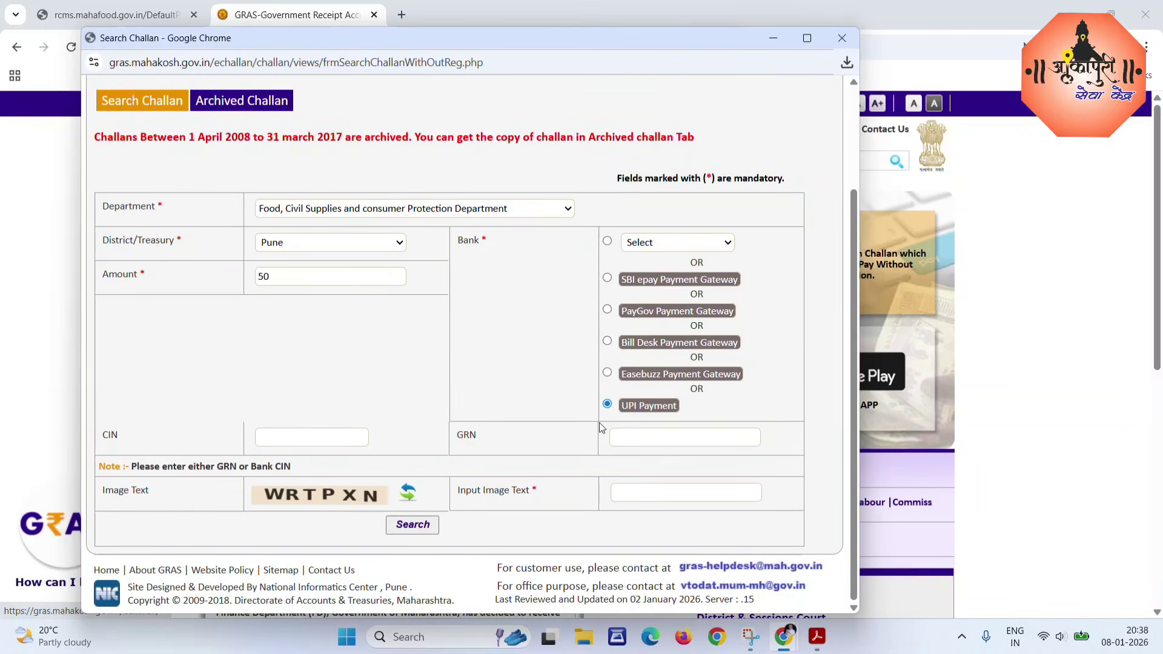
left_click(637, 439)
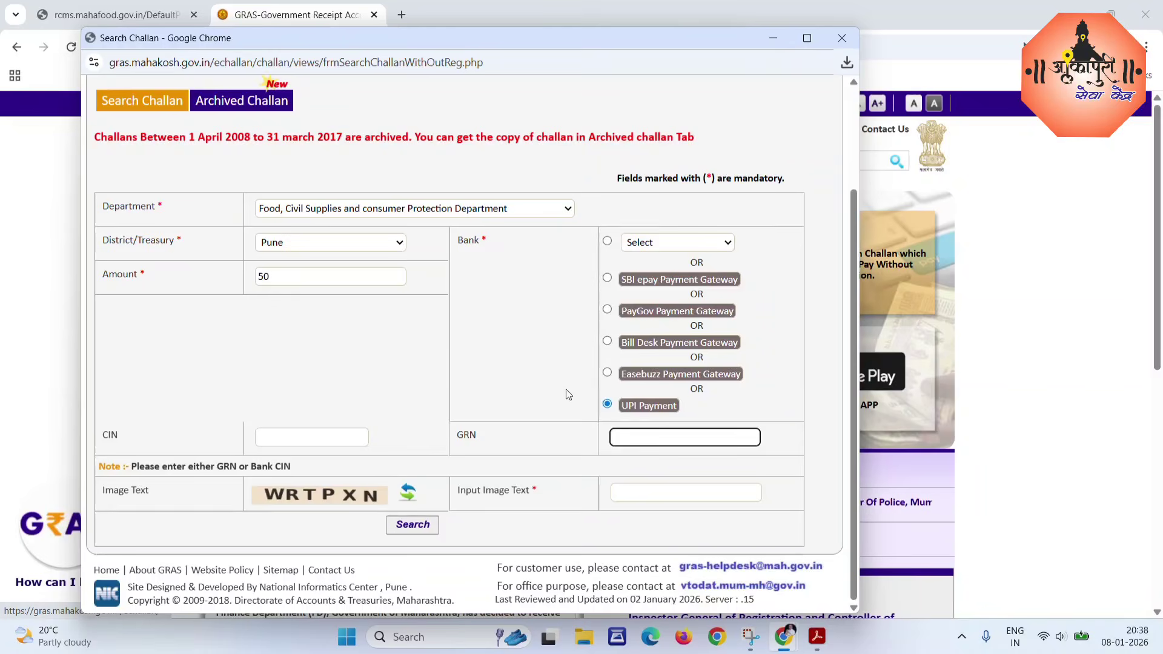
Copy the GRN number from the viewchallan.pdf challan
left_click(817, 636)
left_click(148, 13)
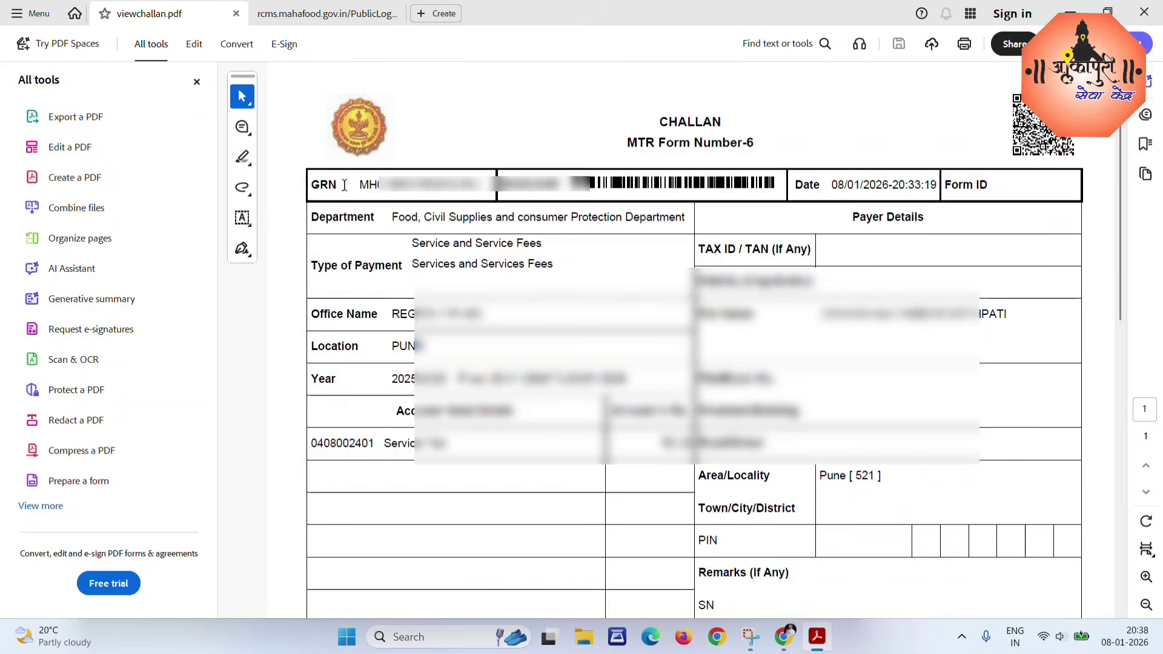
left_click_drag(363, 184, 478, 193)
right_click(478, 194)
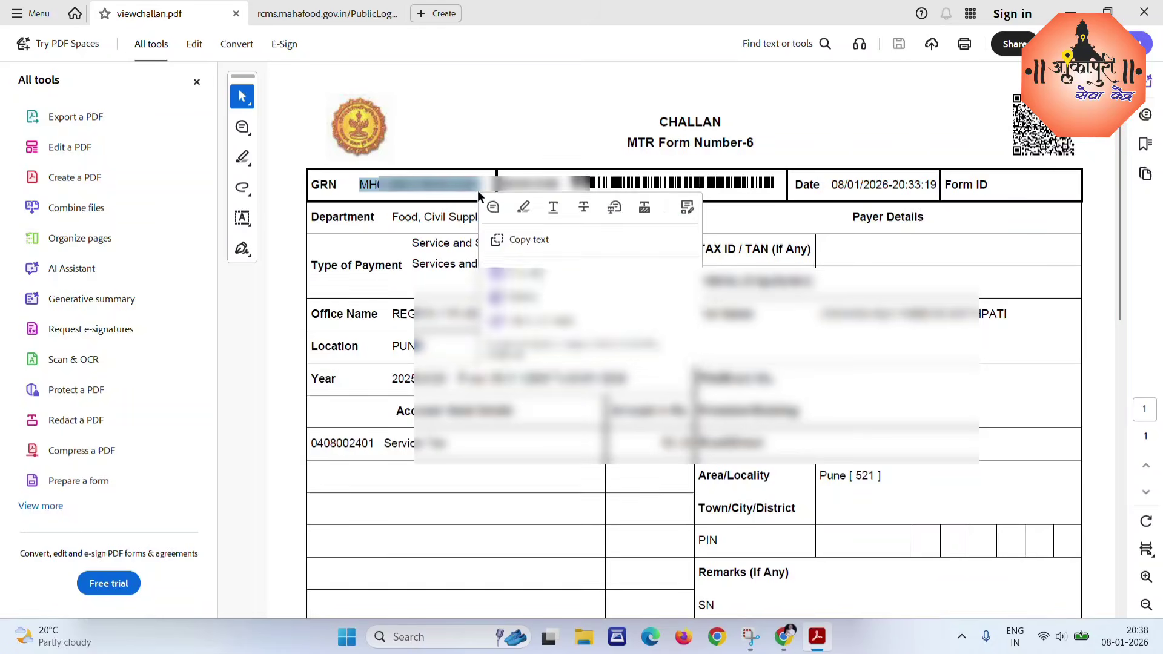
left_click(478, 191)
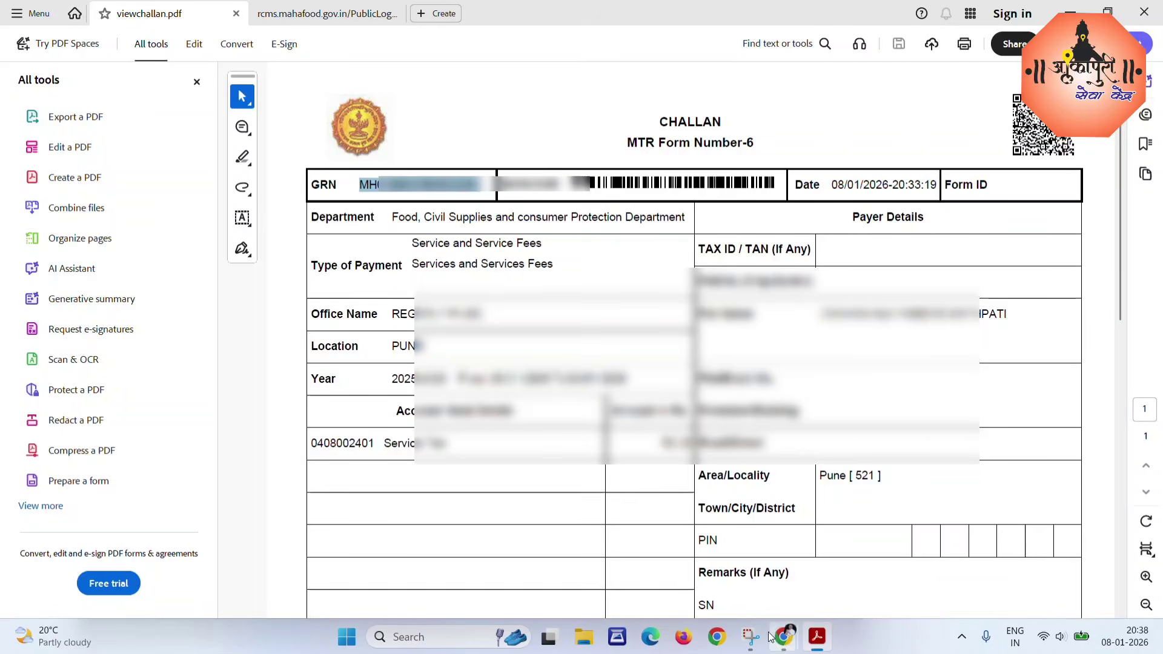
Paste the copied GRN number into the GRN field of the Search Challan form
mouse_move(784, 636)
left_click(872, 548)
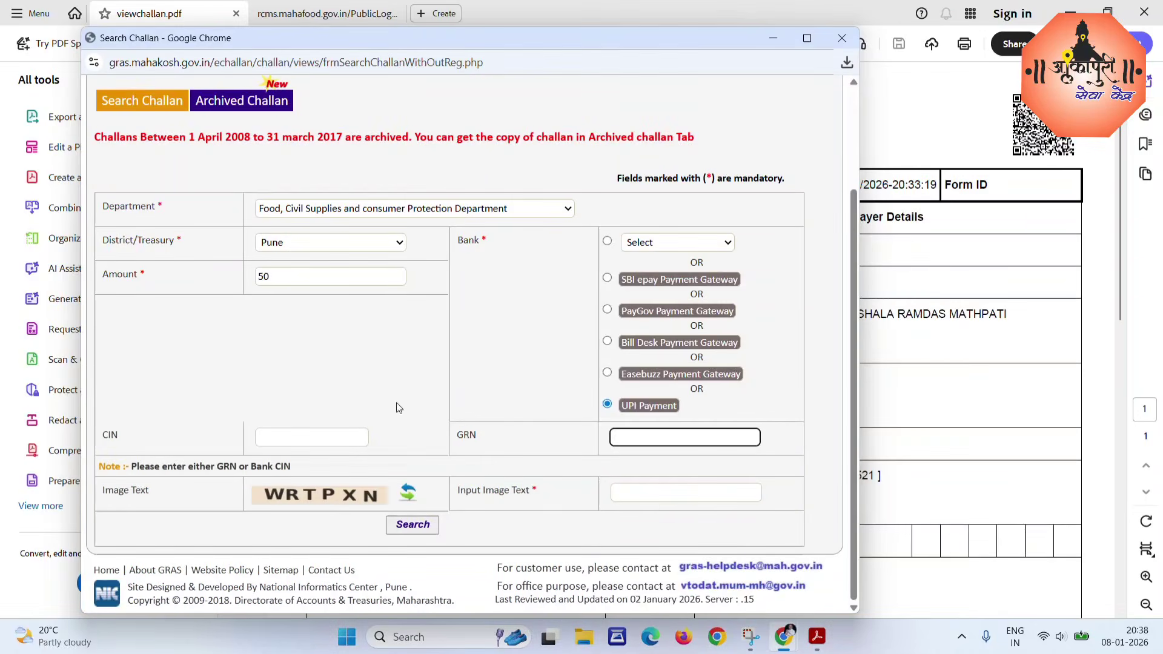
left_click(659, 437)
key("ctrl+v")
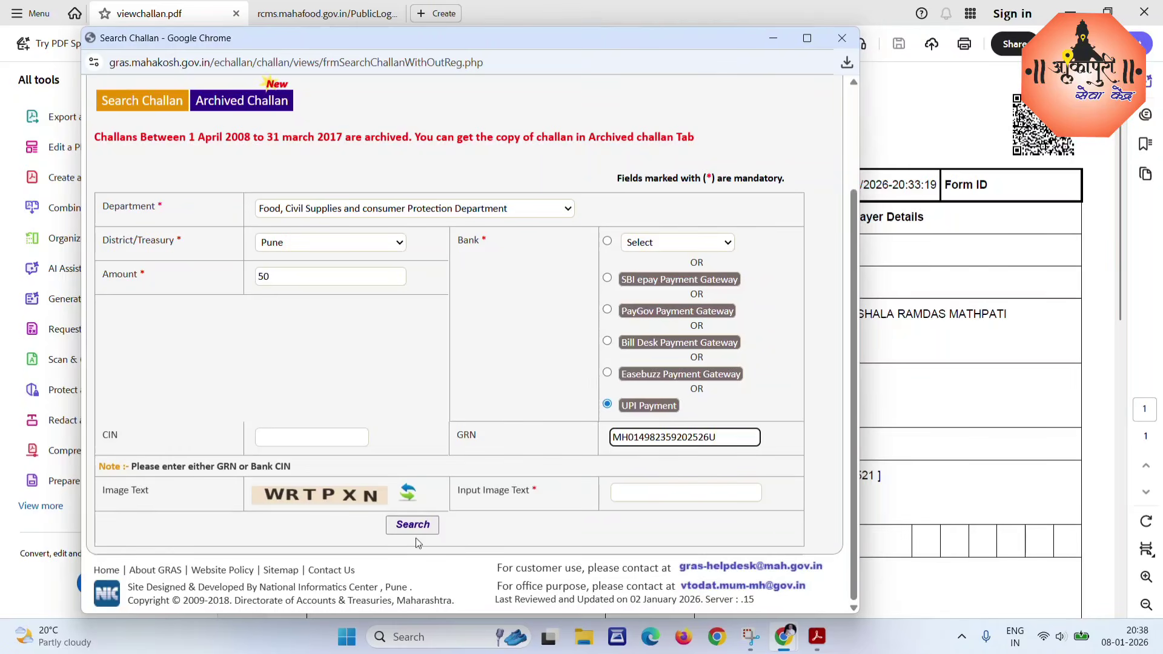
Enter the image text WRTPXN and search for the challan
left_click(640, 496)
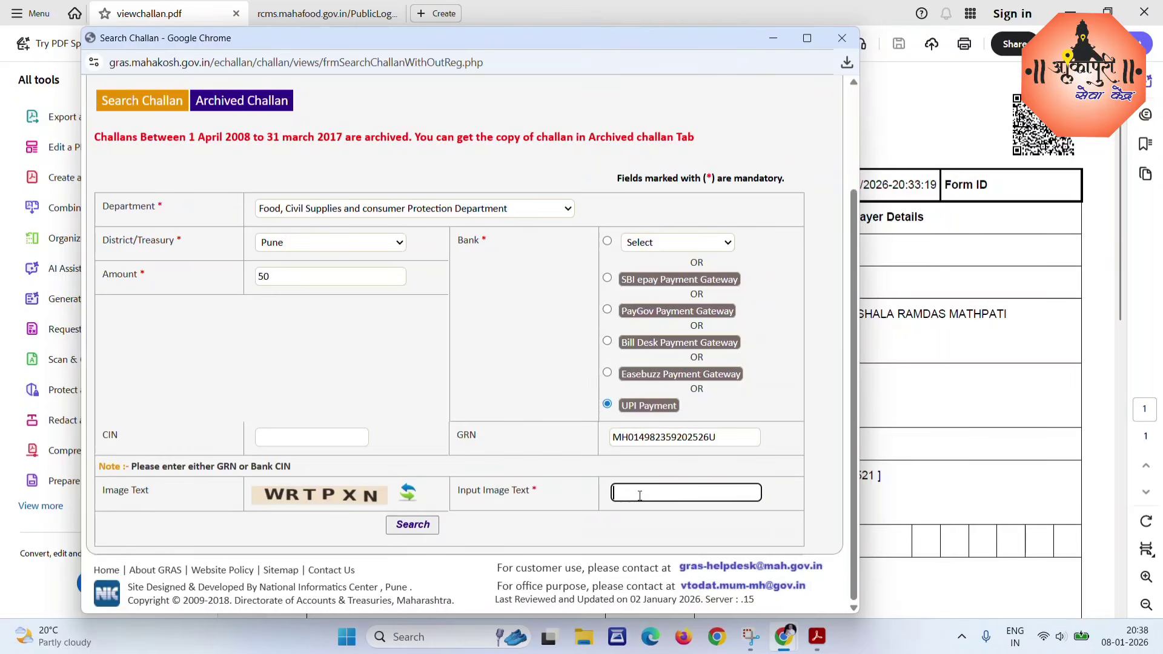
type("WRTPXN")
left_click(408, 527)
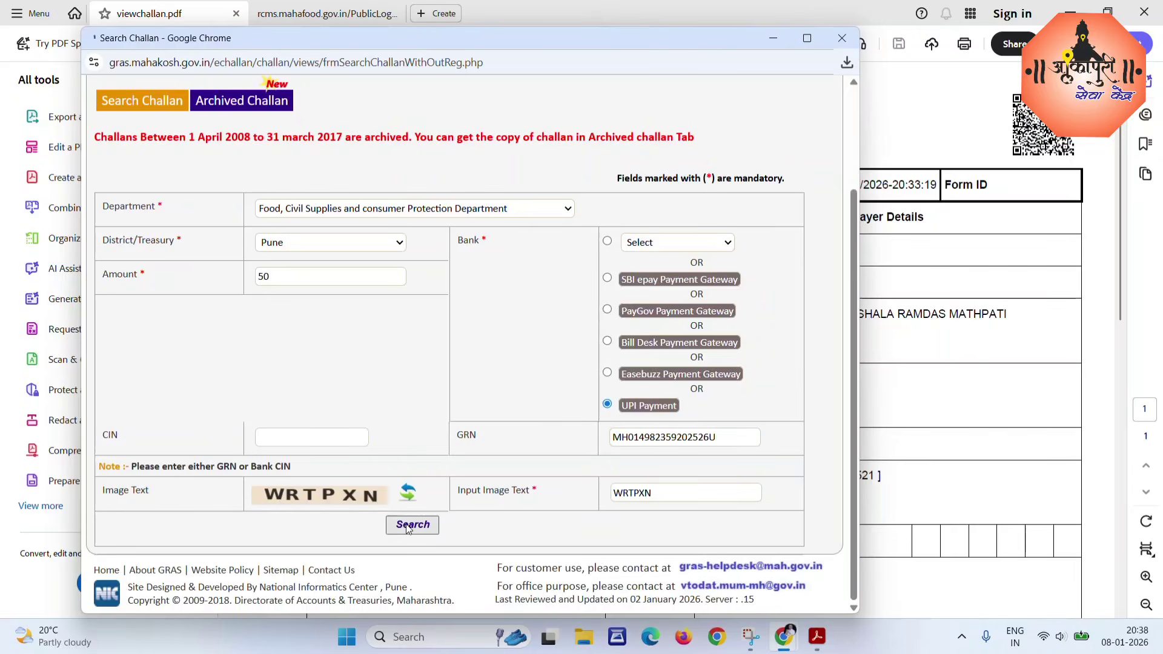
Open the found challan from the search results by its GRN link
scroll(575, 357, "down", 3)
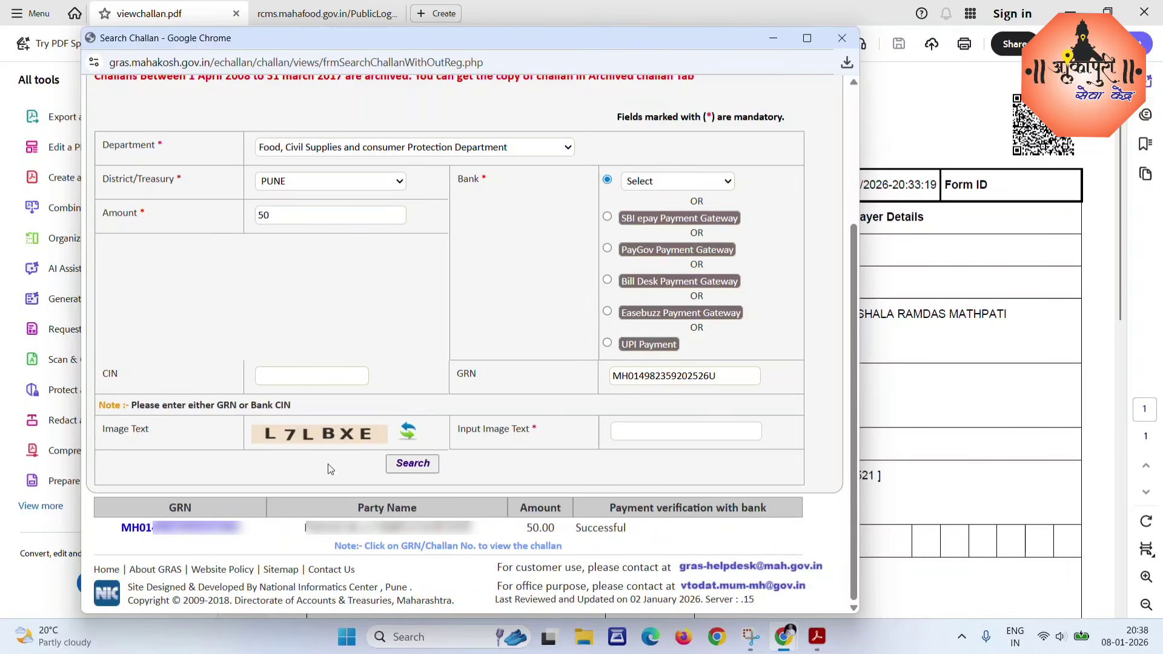
left_click(187, 529)
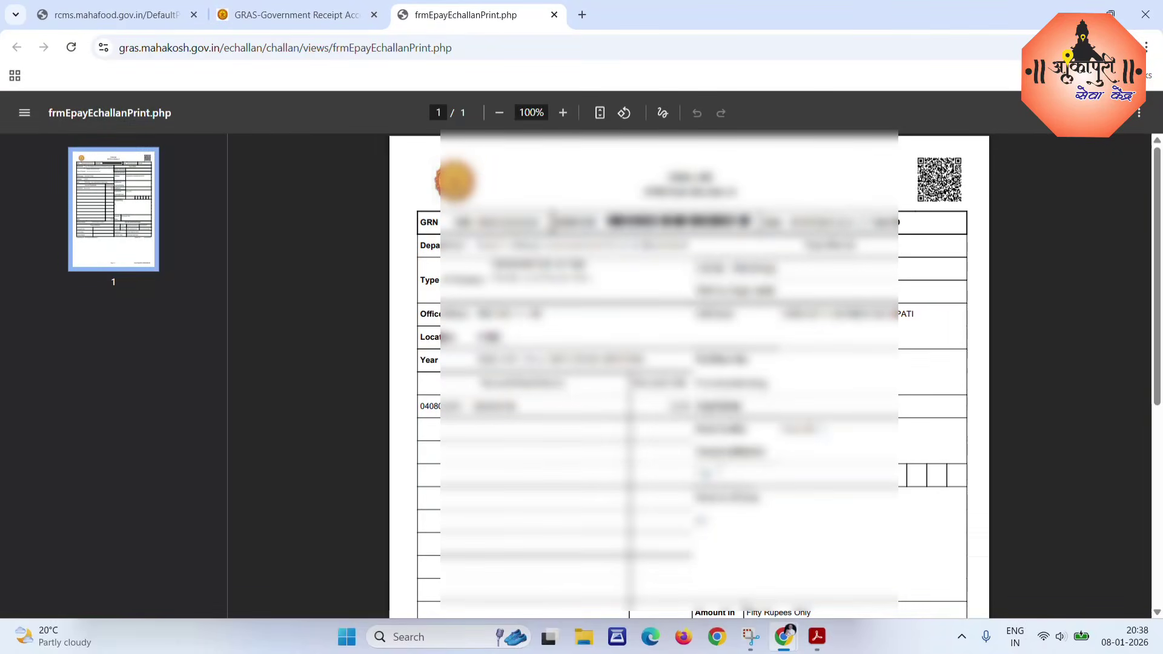
Examine the payment verification details near the bottom of the challan print
scroll(689, 375, "down", 8)
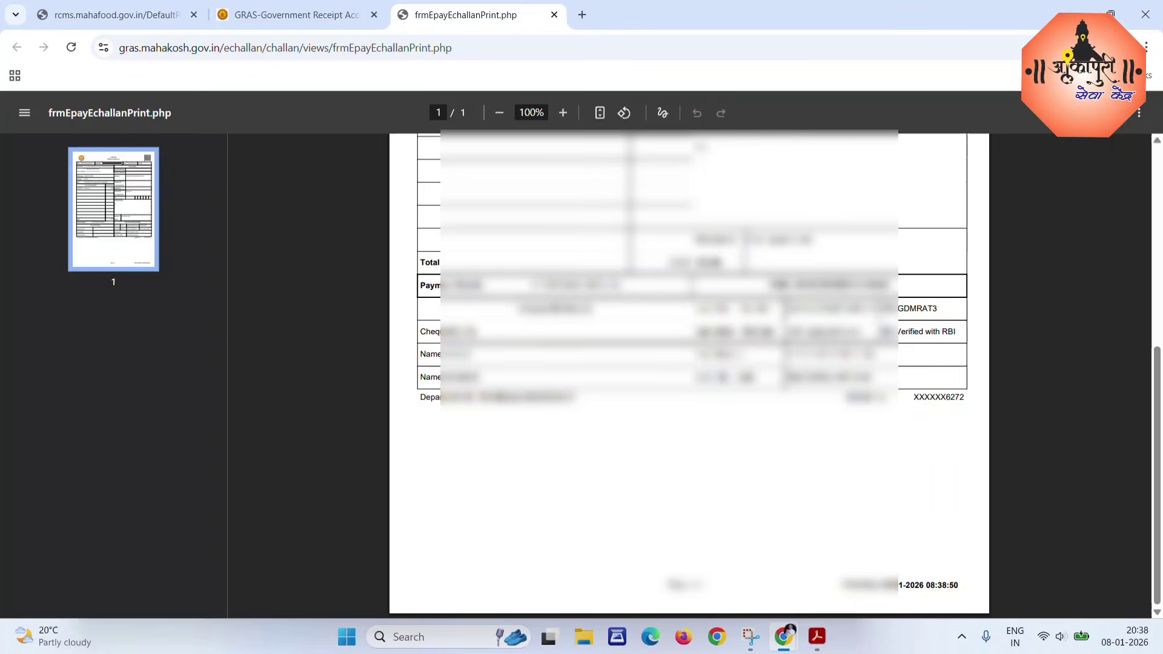
left_click_drag(742, 332, 862, 332)
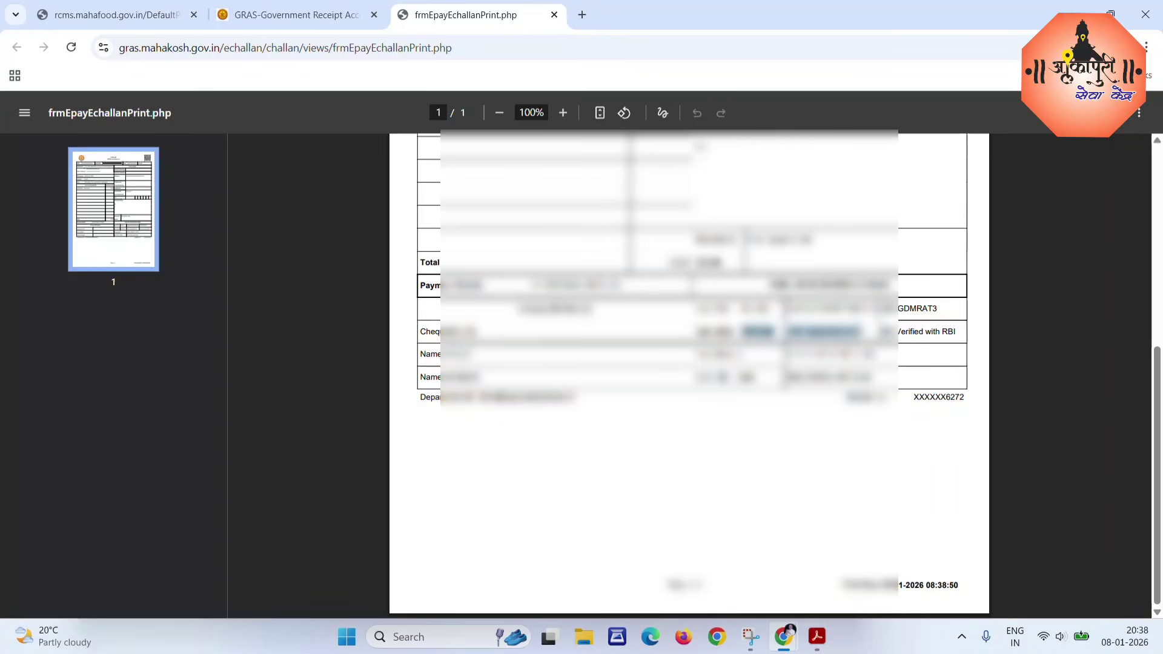
left_click(873, 333)
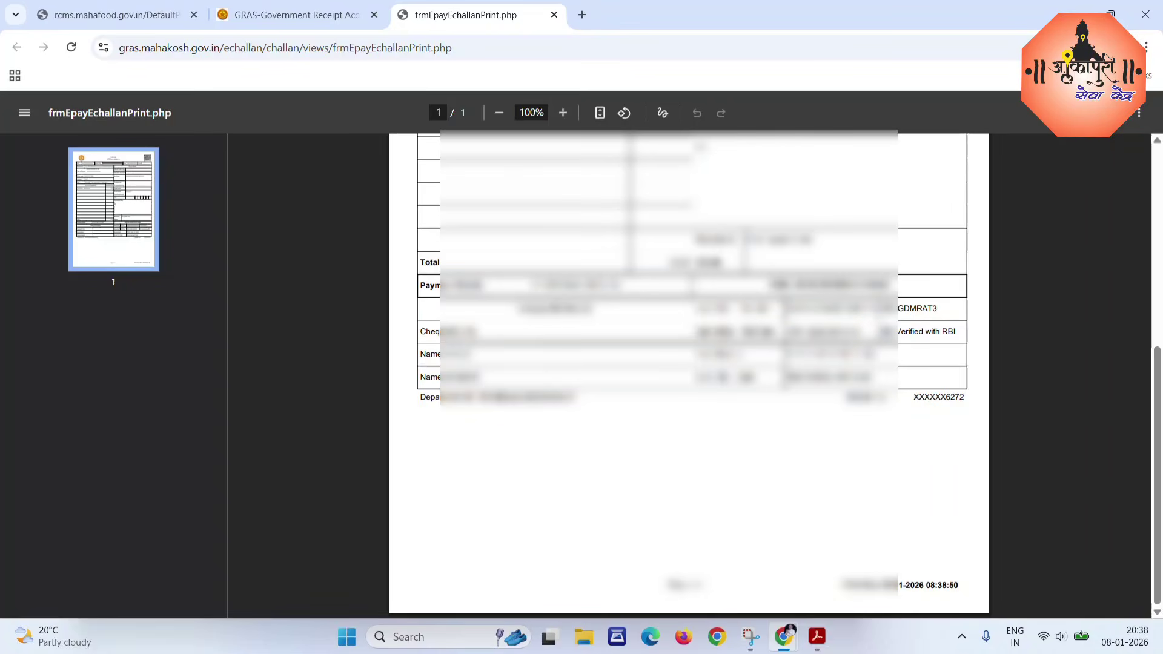
left_click_drag(878, 331, 958, 333)
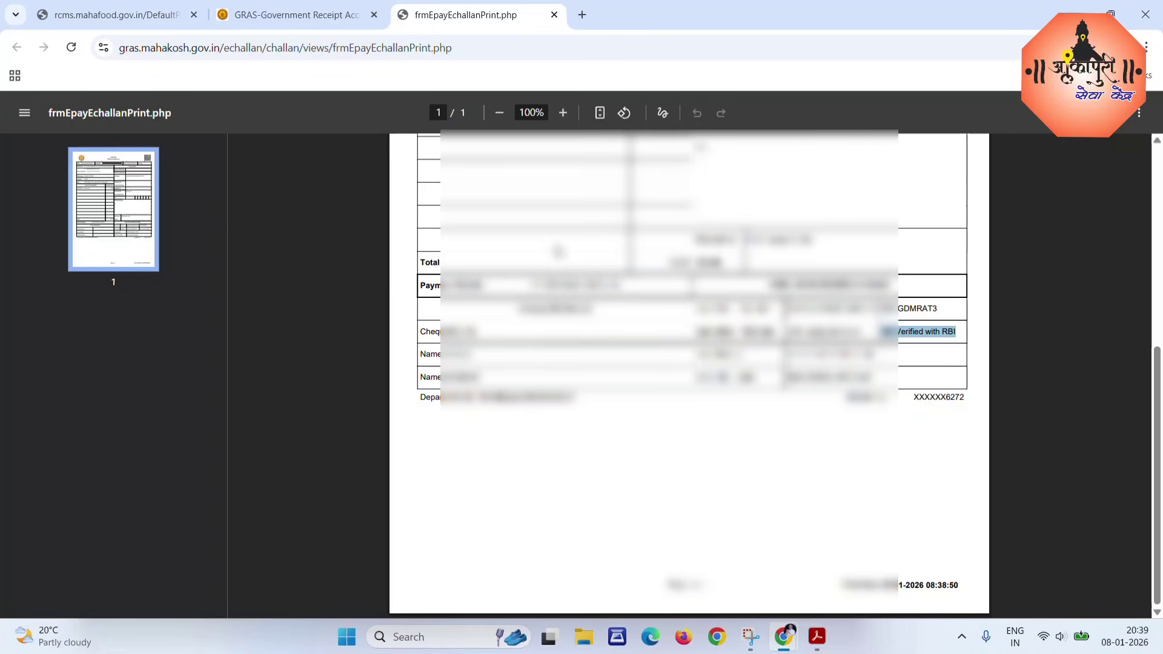
left_click(756, 355)
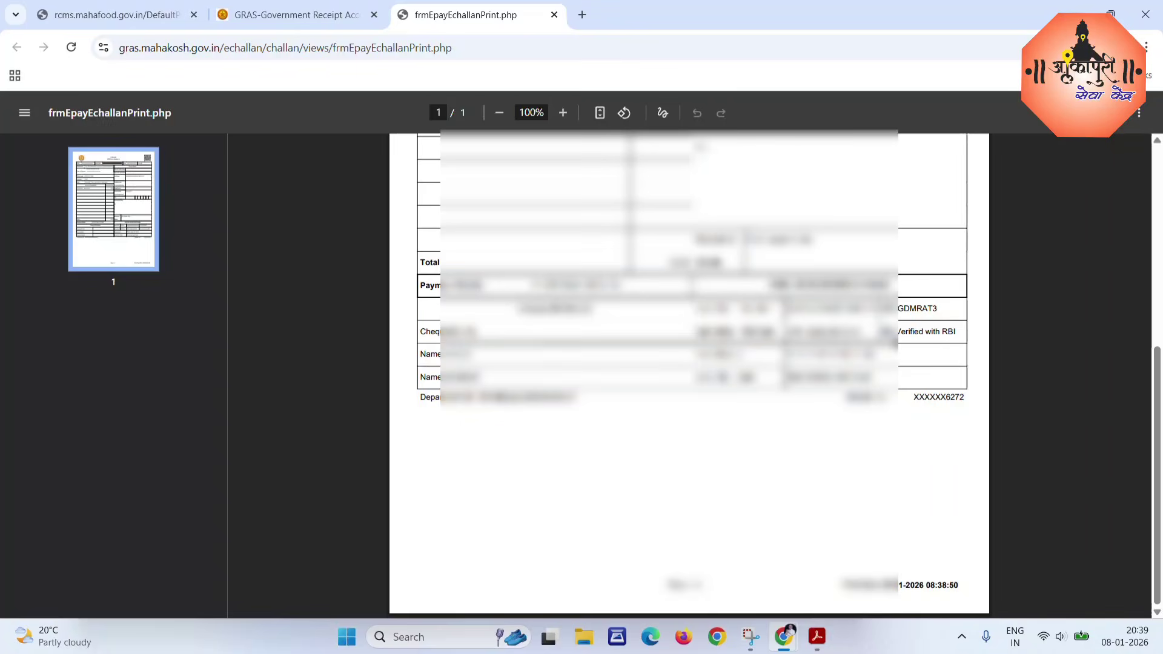
left_click_drag(882, 331, 959, 338)
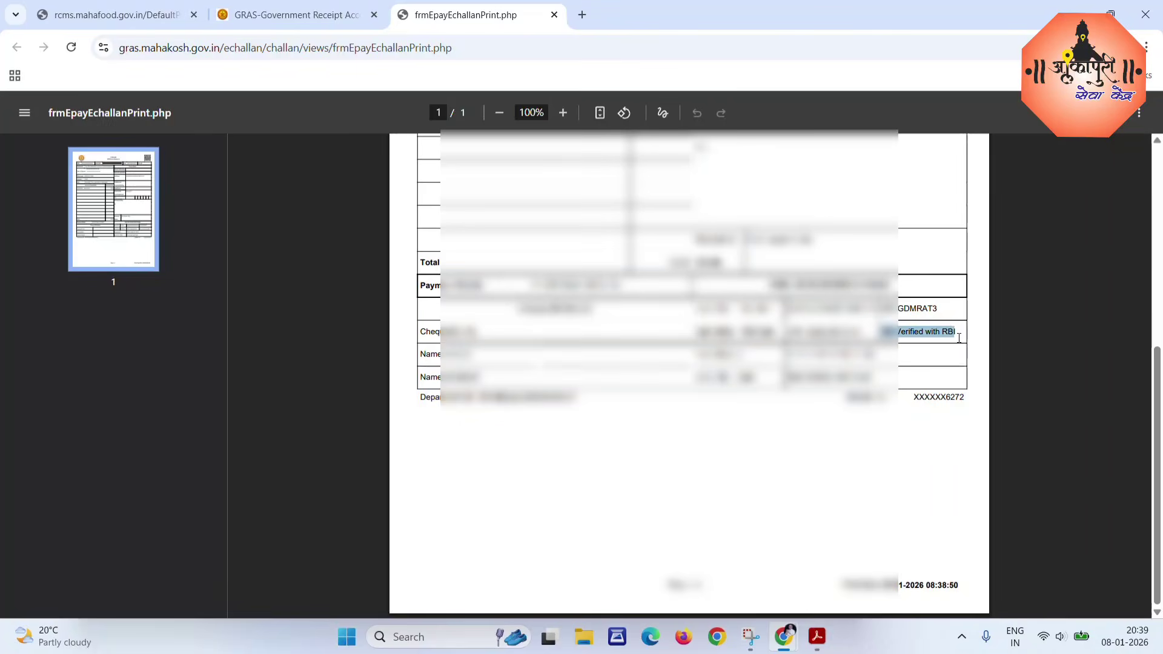
left_click(906, 357)
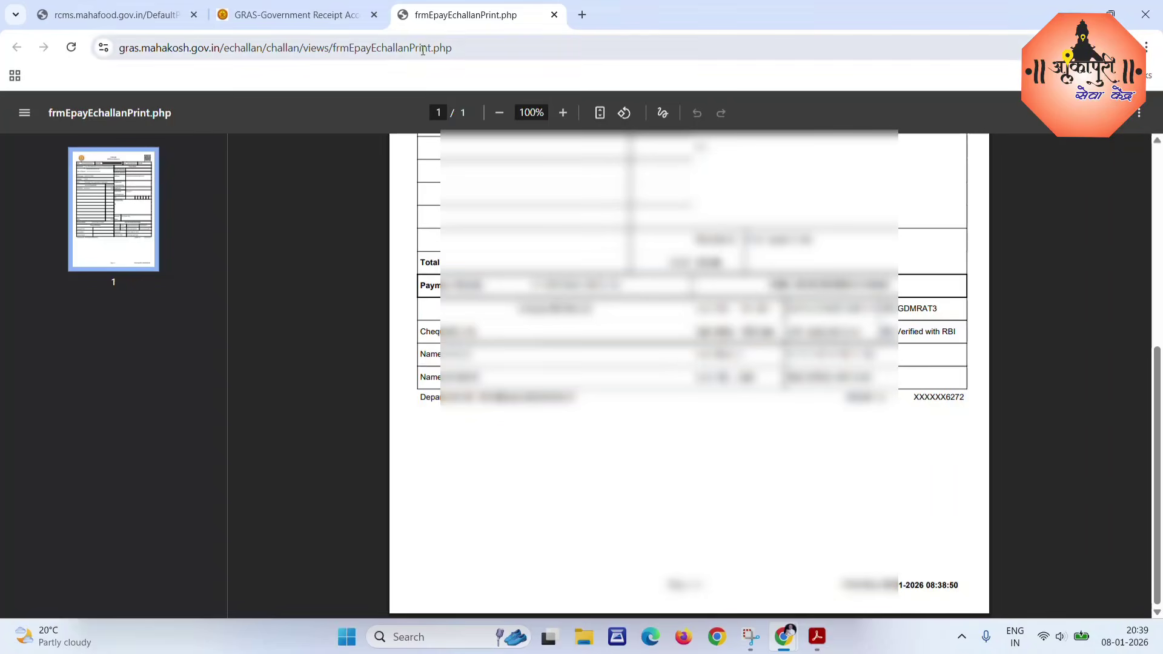
Close the challan print tab and the GRAS tab to return to the RCMS dashboard
right_click(448, 18)
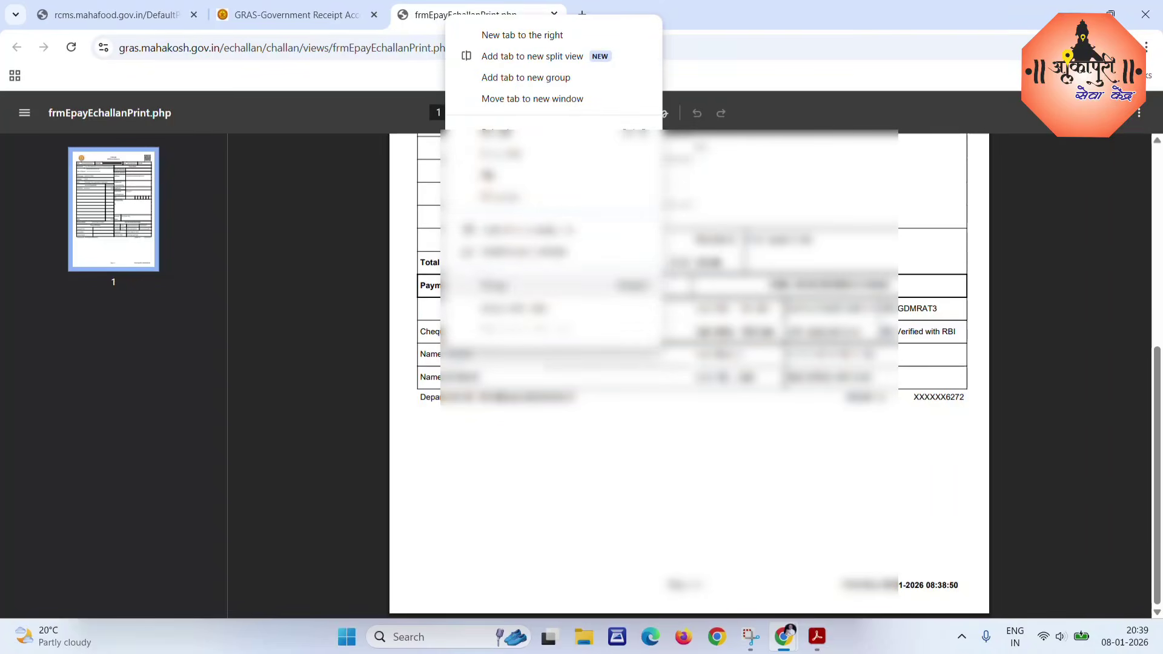
left_click(497, 286)
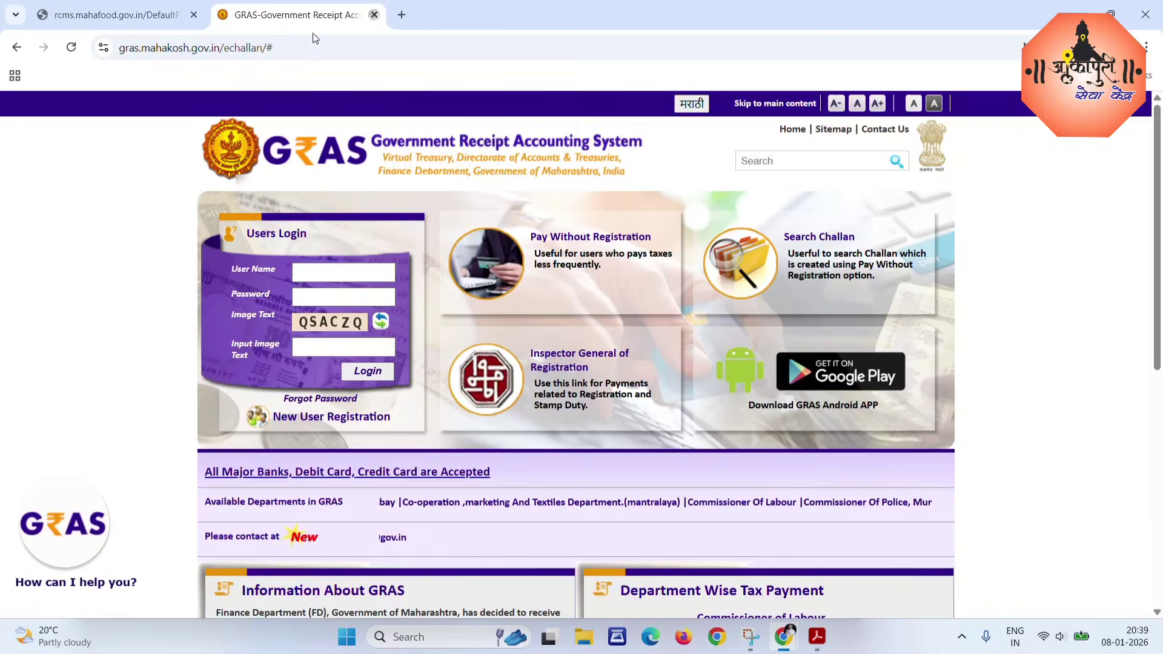
left_click(374, 15)
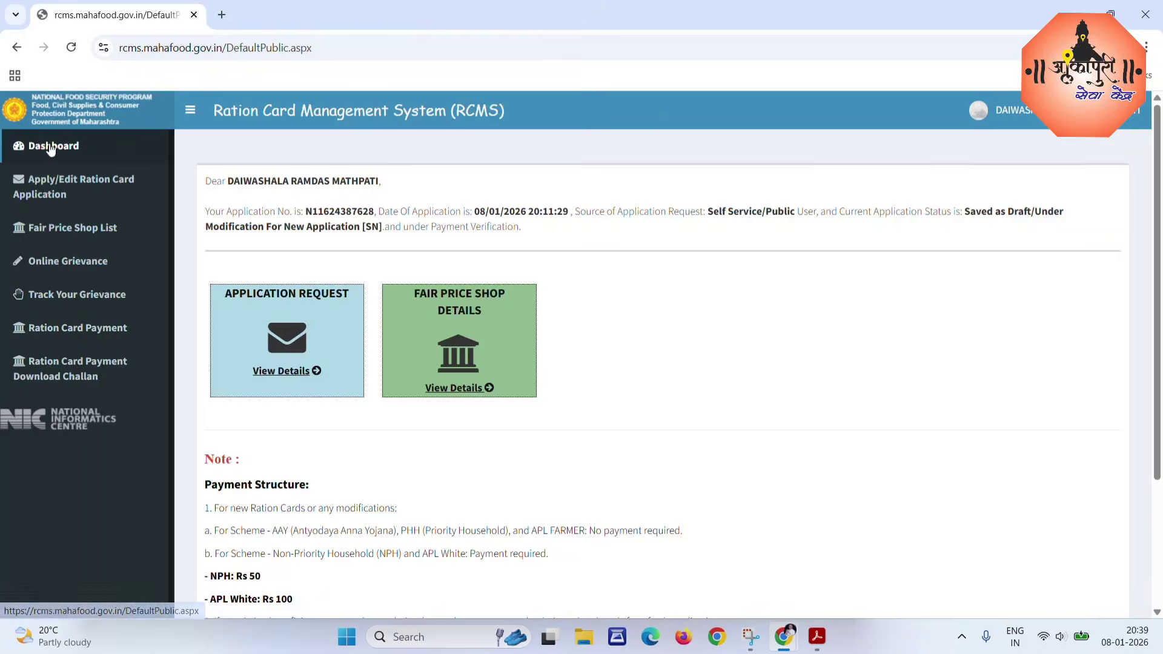